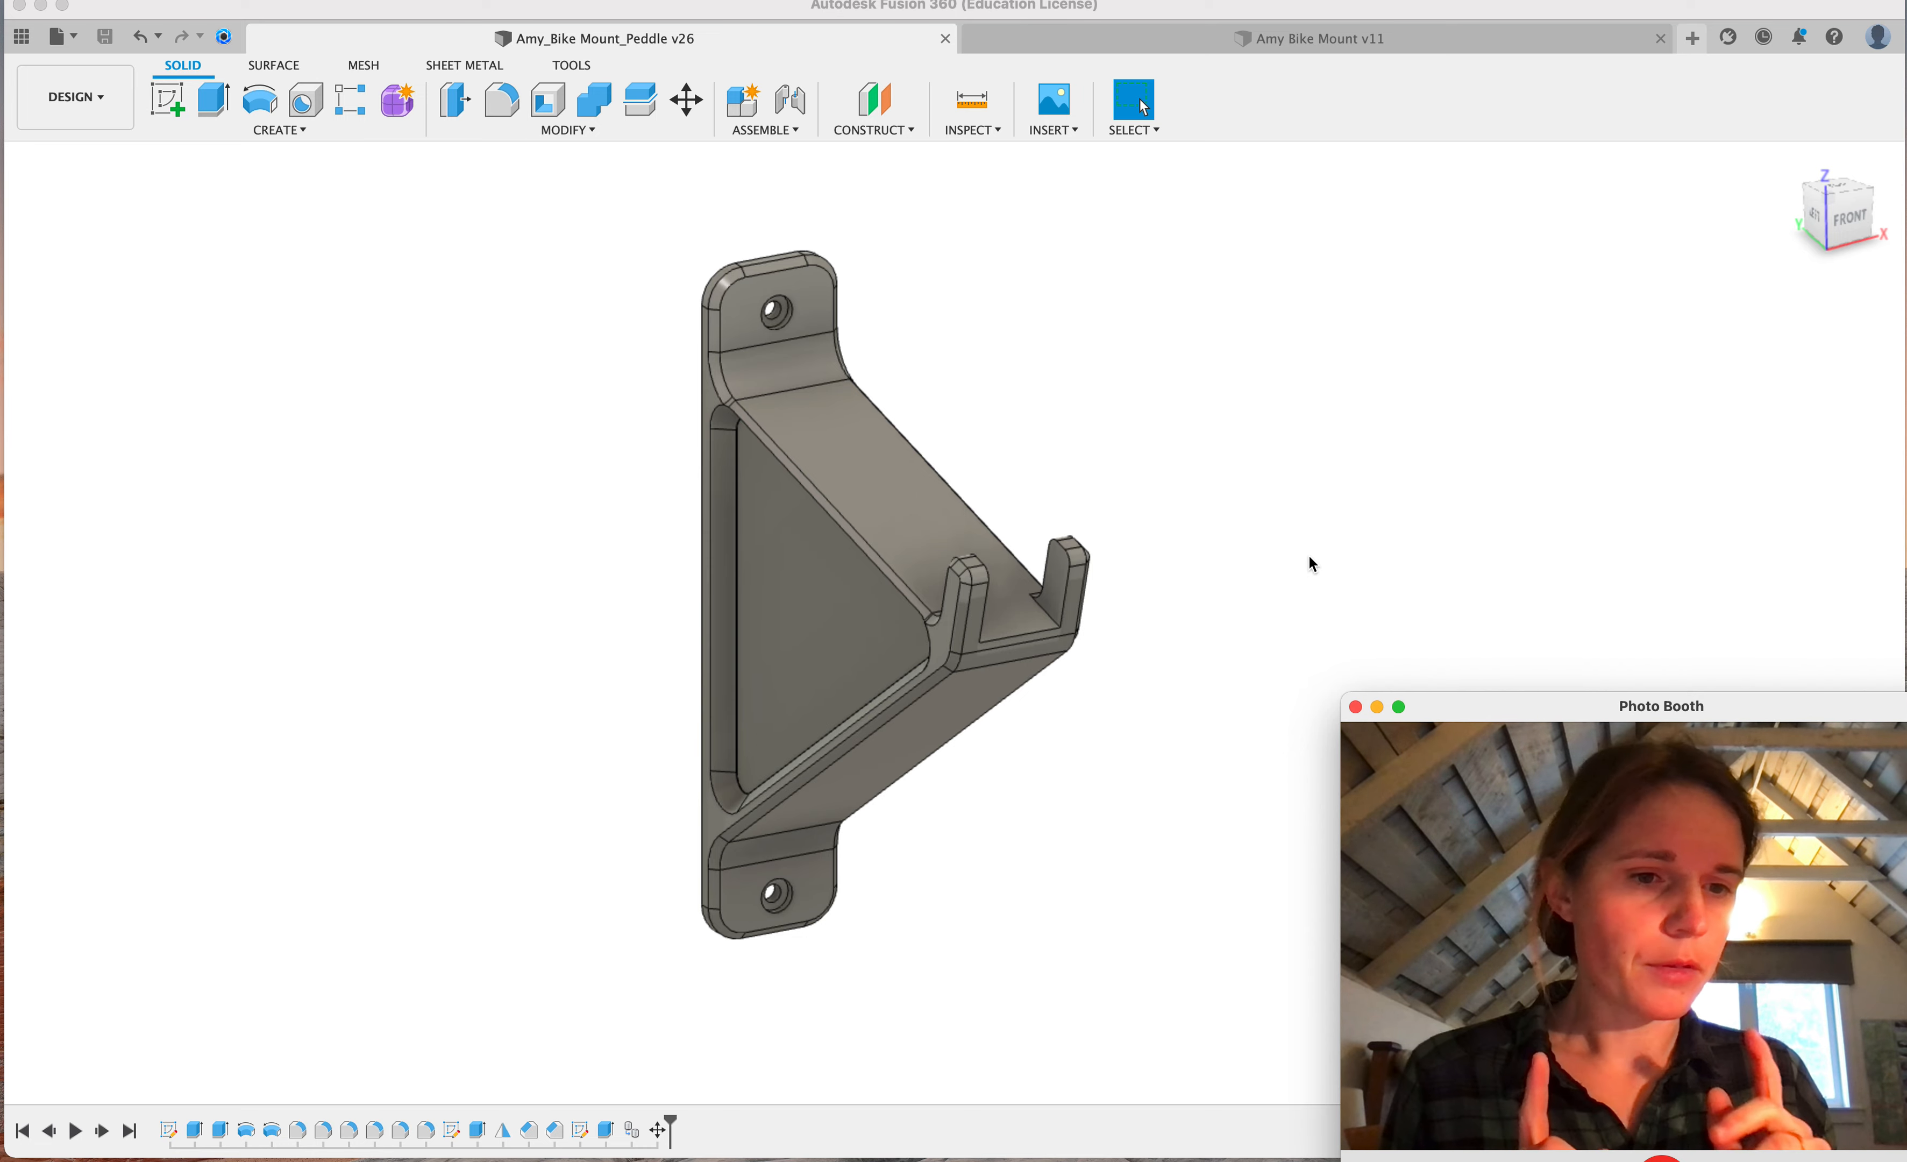
Show the hidden Main mount (1) body beside the Main mount body and bring both into view
left_click(1307, 392)
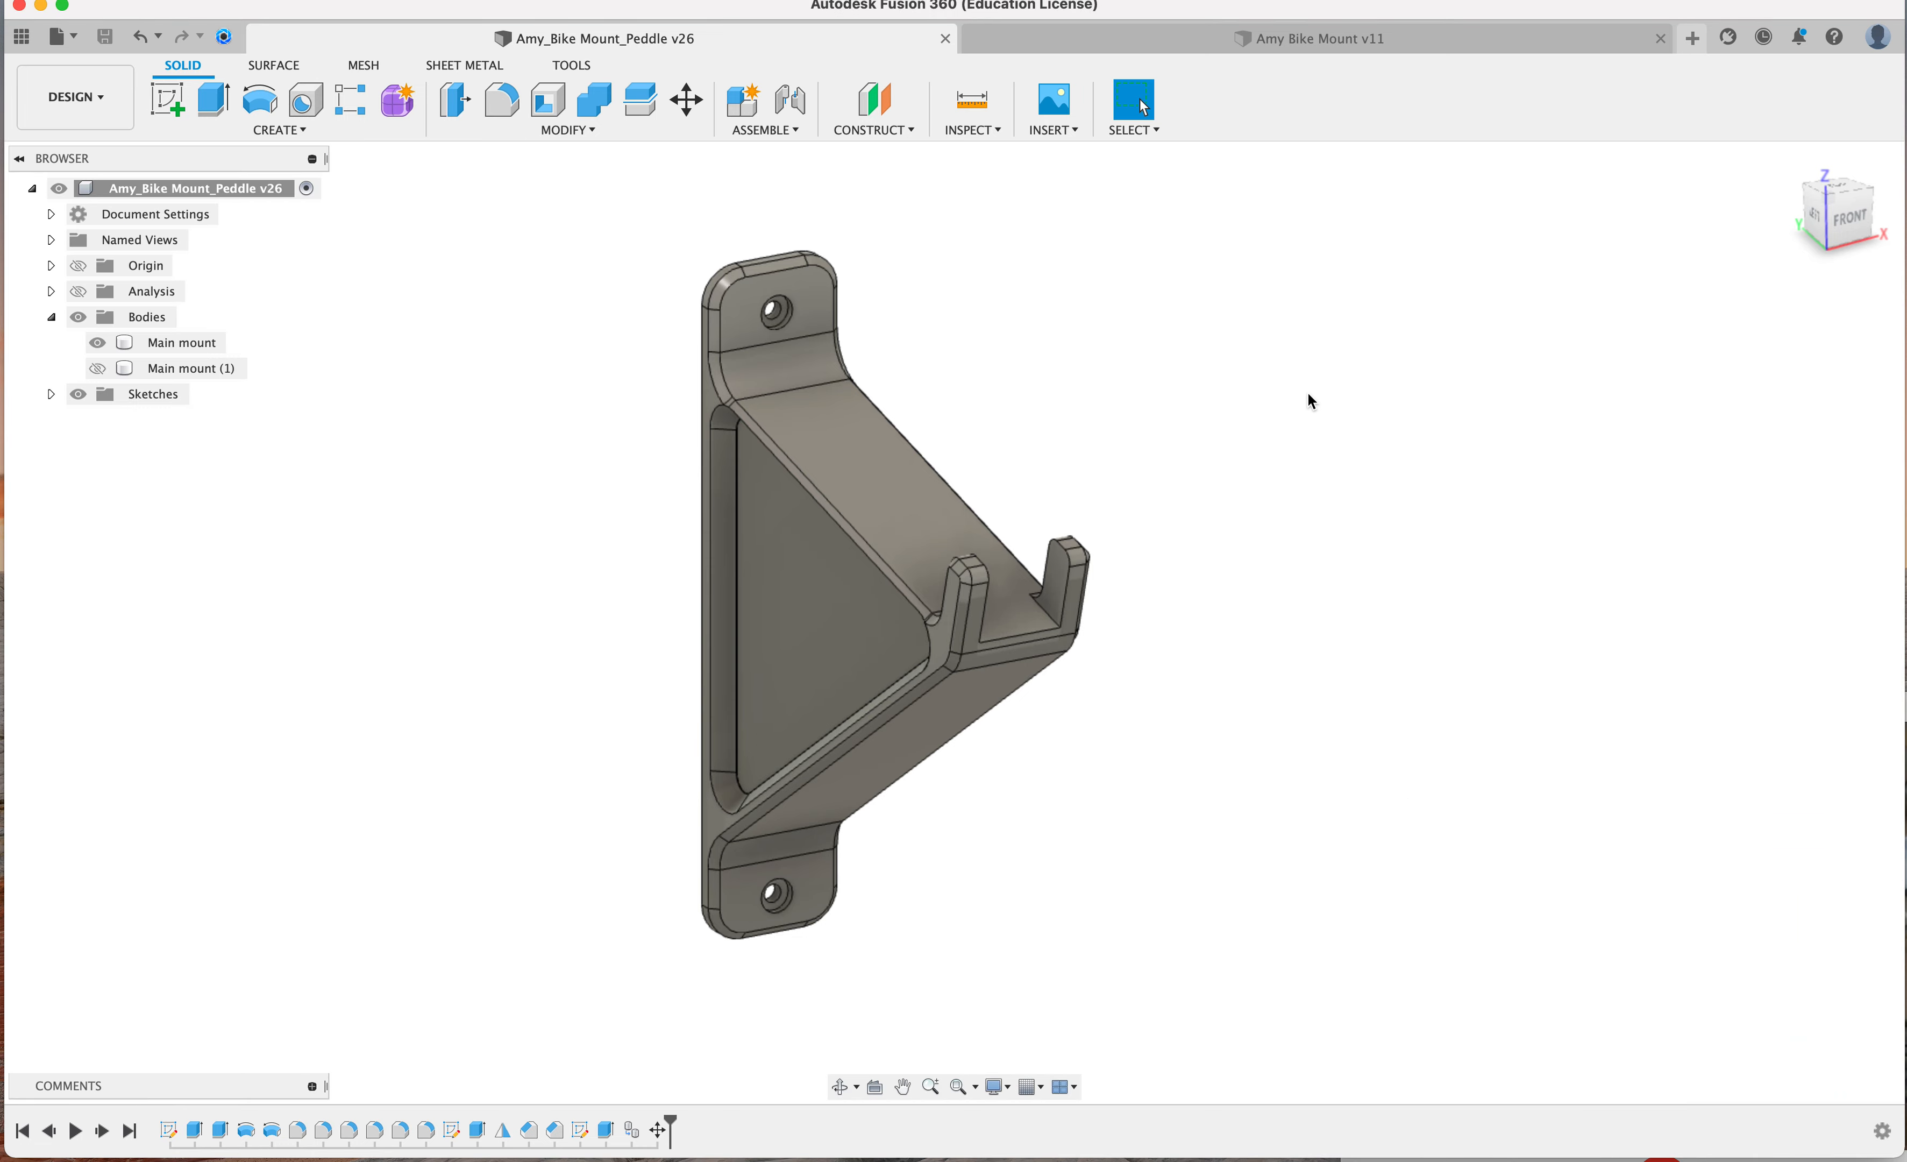
left_click(98, 368)
left_click(790, 515)
middle_click_drag(790, 515, 706, 619, "shift")
left_click(689, 620)
scroll(695, 602, "down", 3)
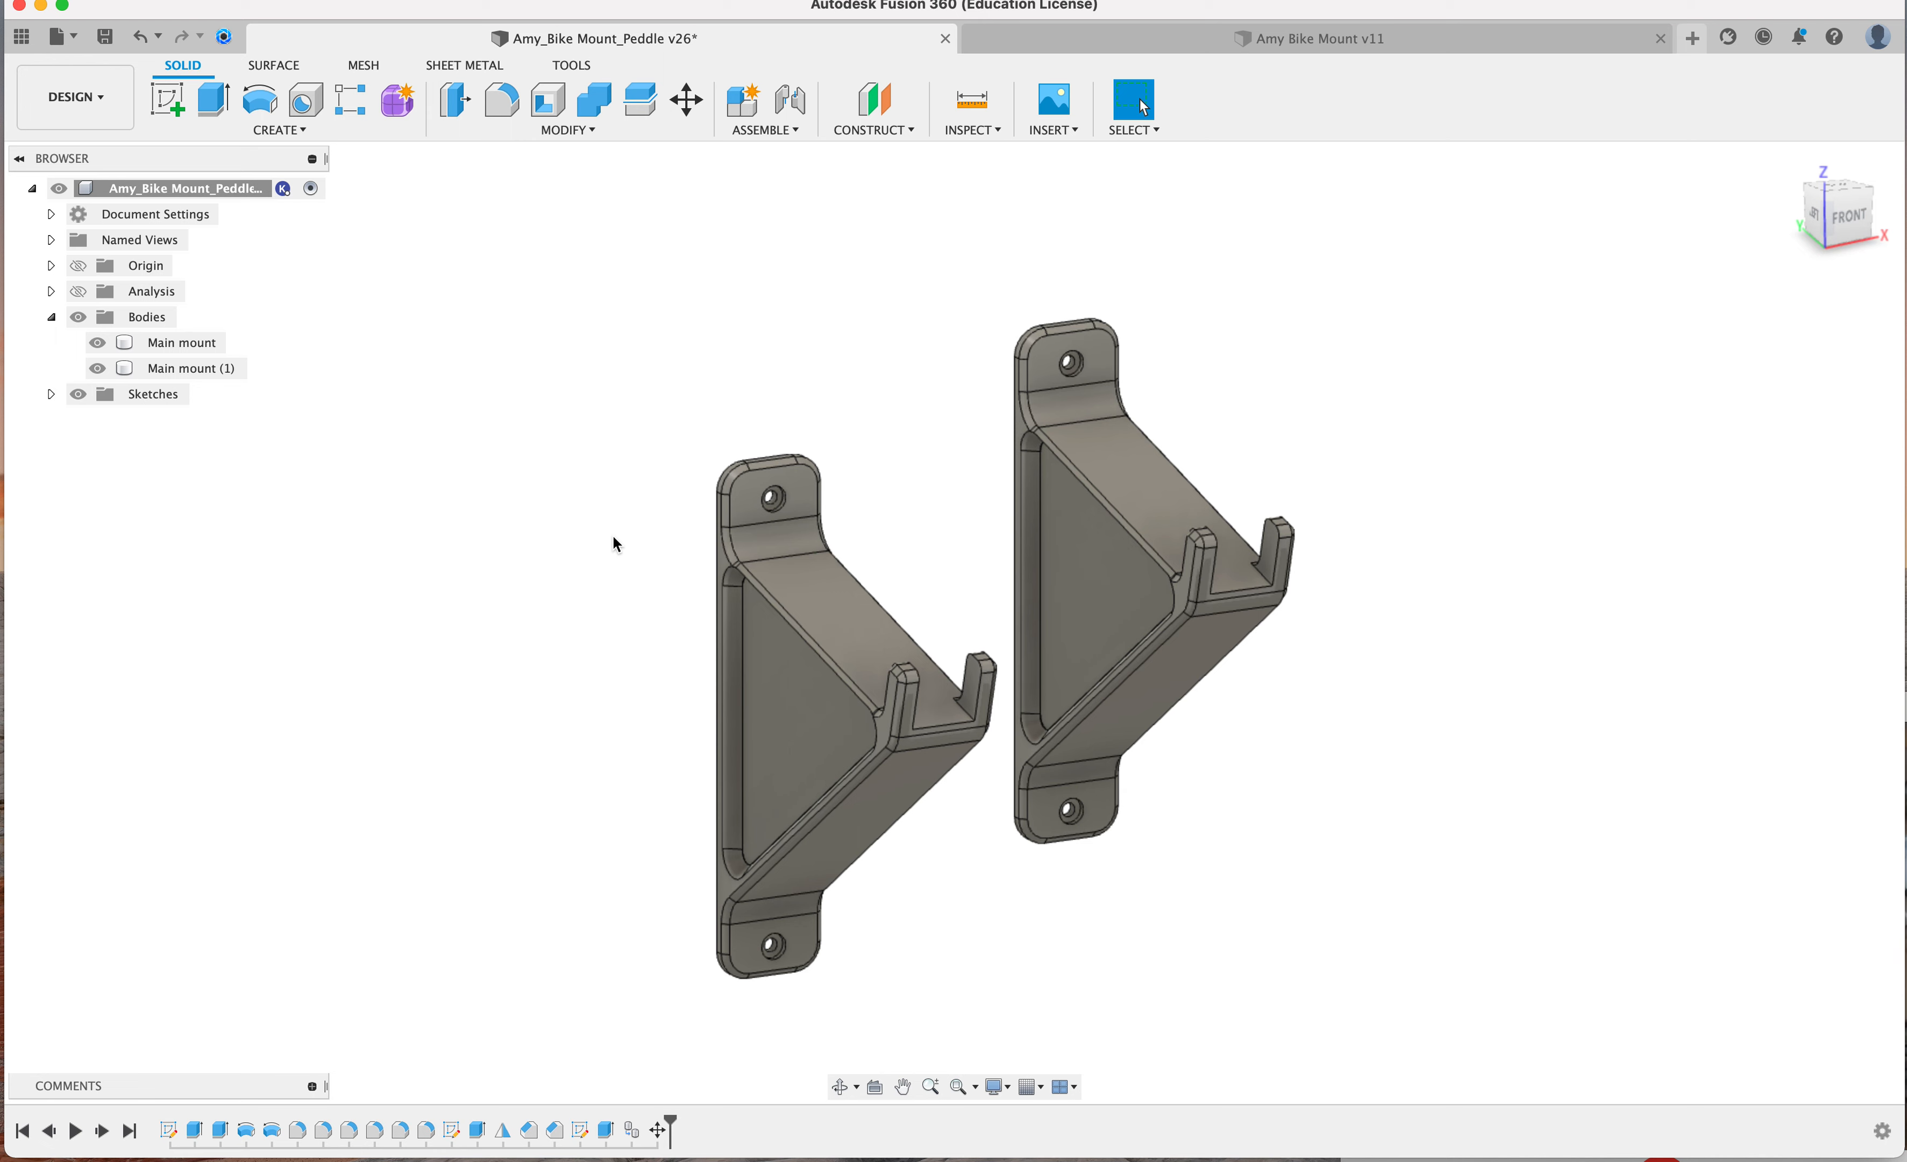
Hide the Main mount (1) body and show it again
left_click(98, 369)
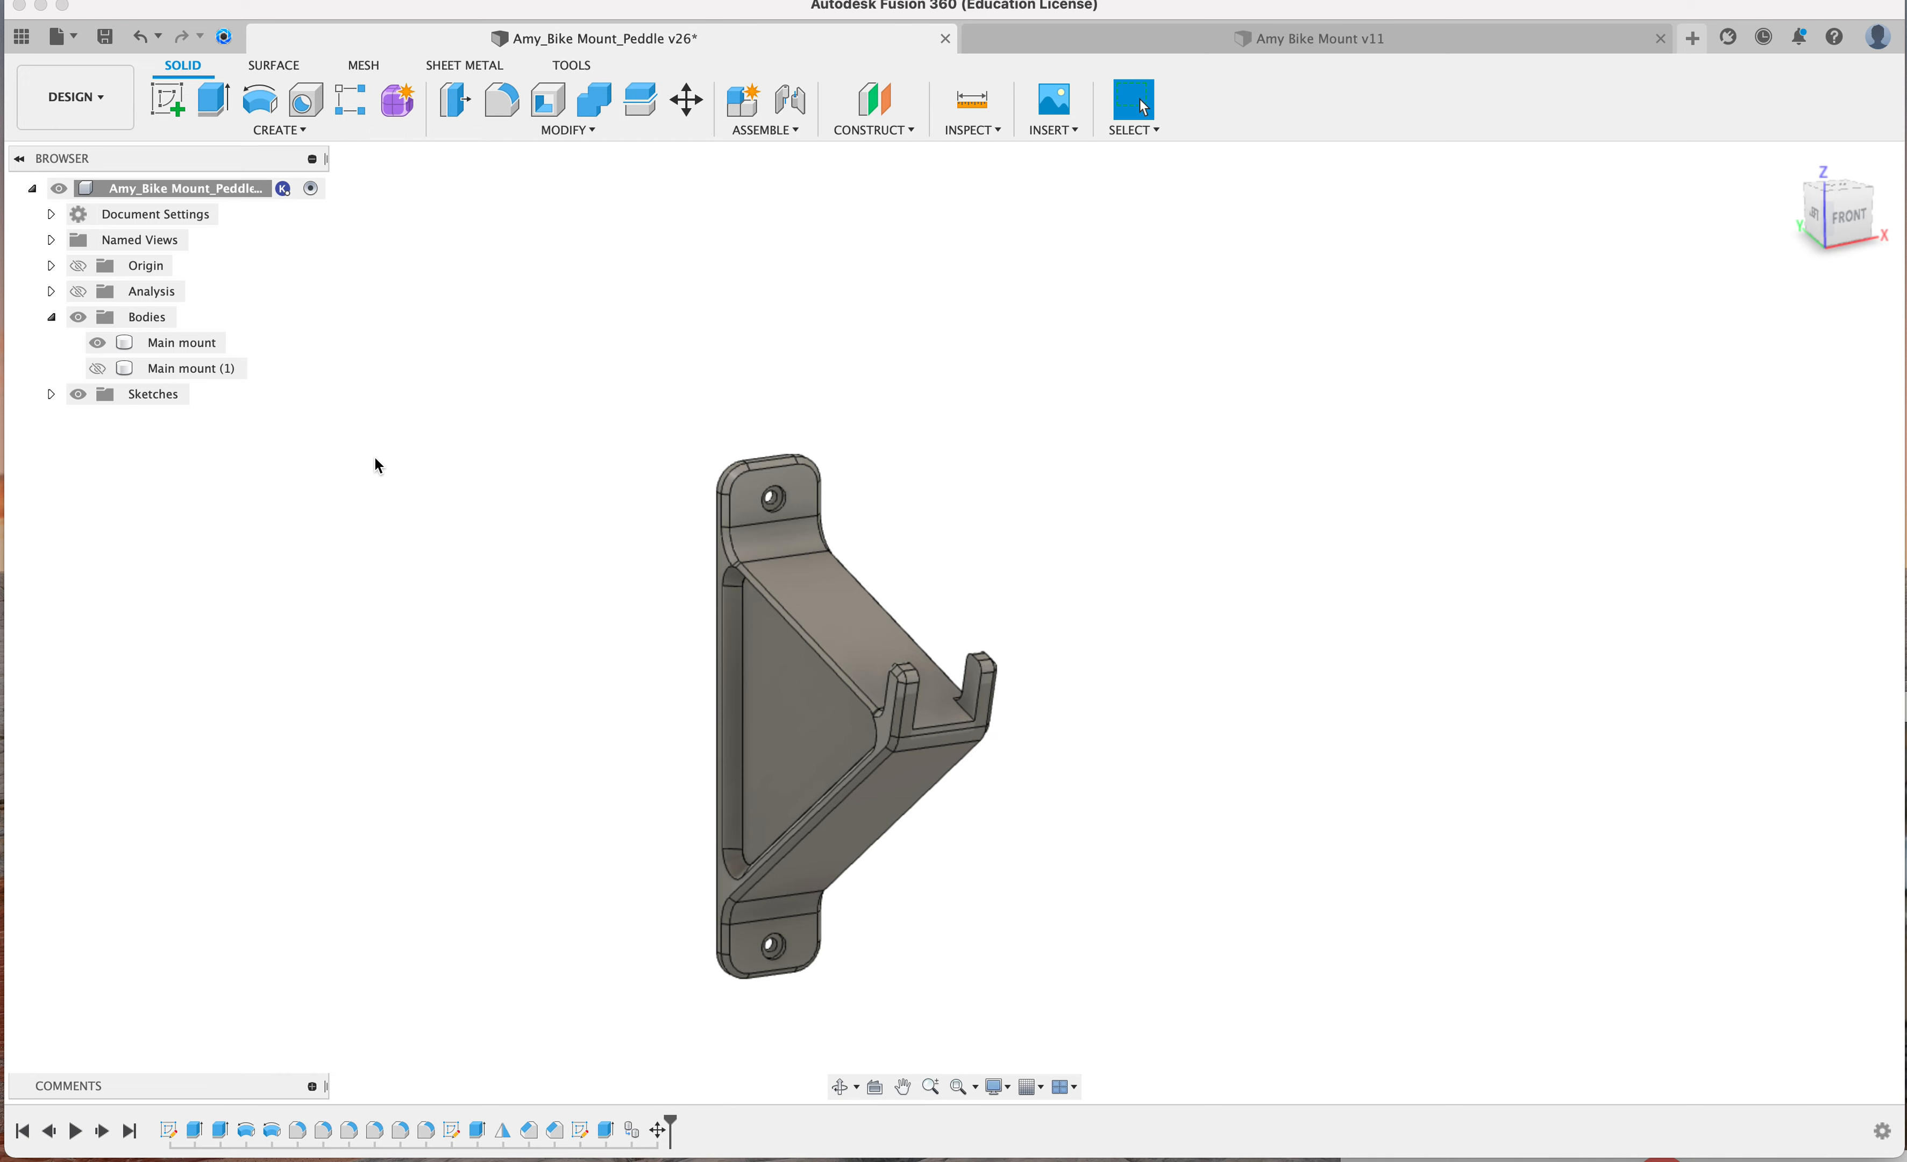
left_click(100, 377)
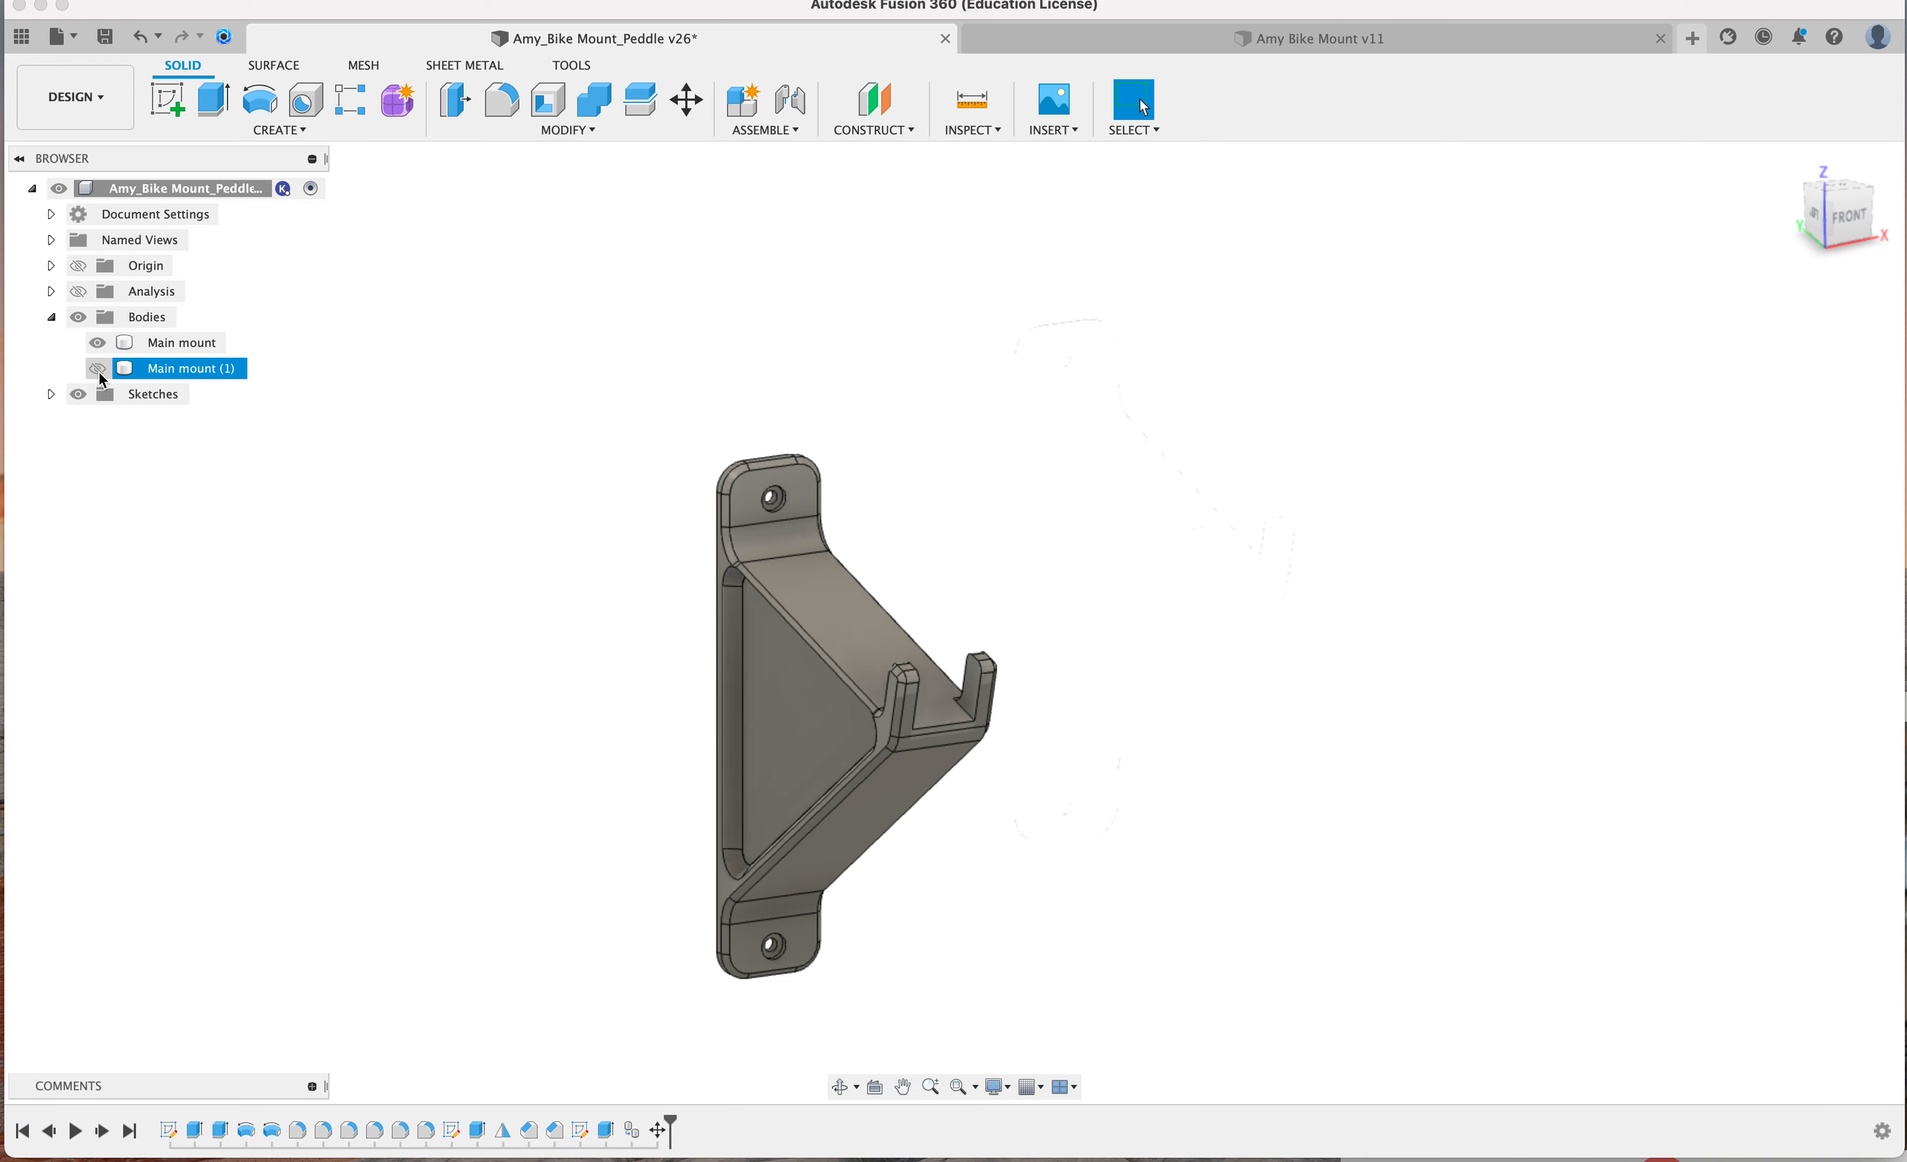
left_click(99, 371)
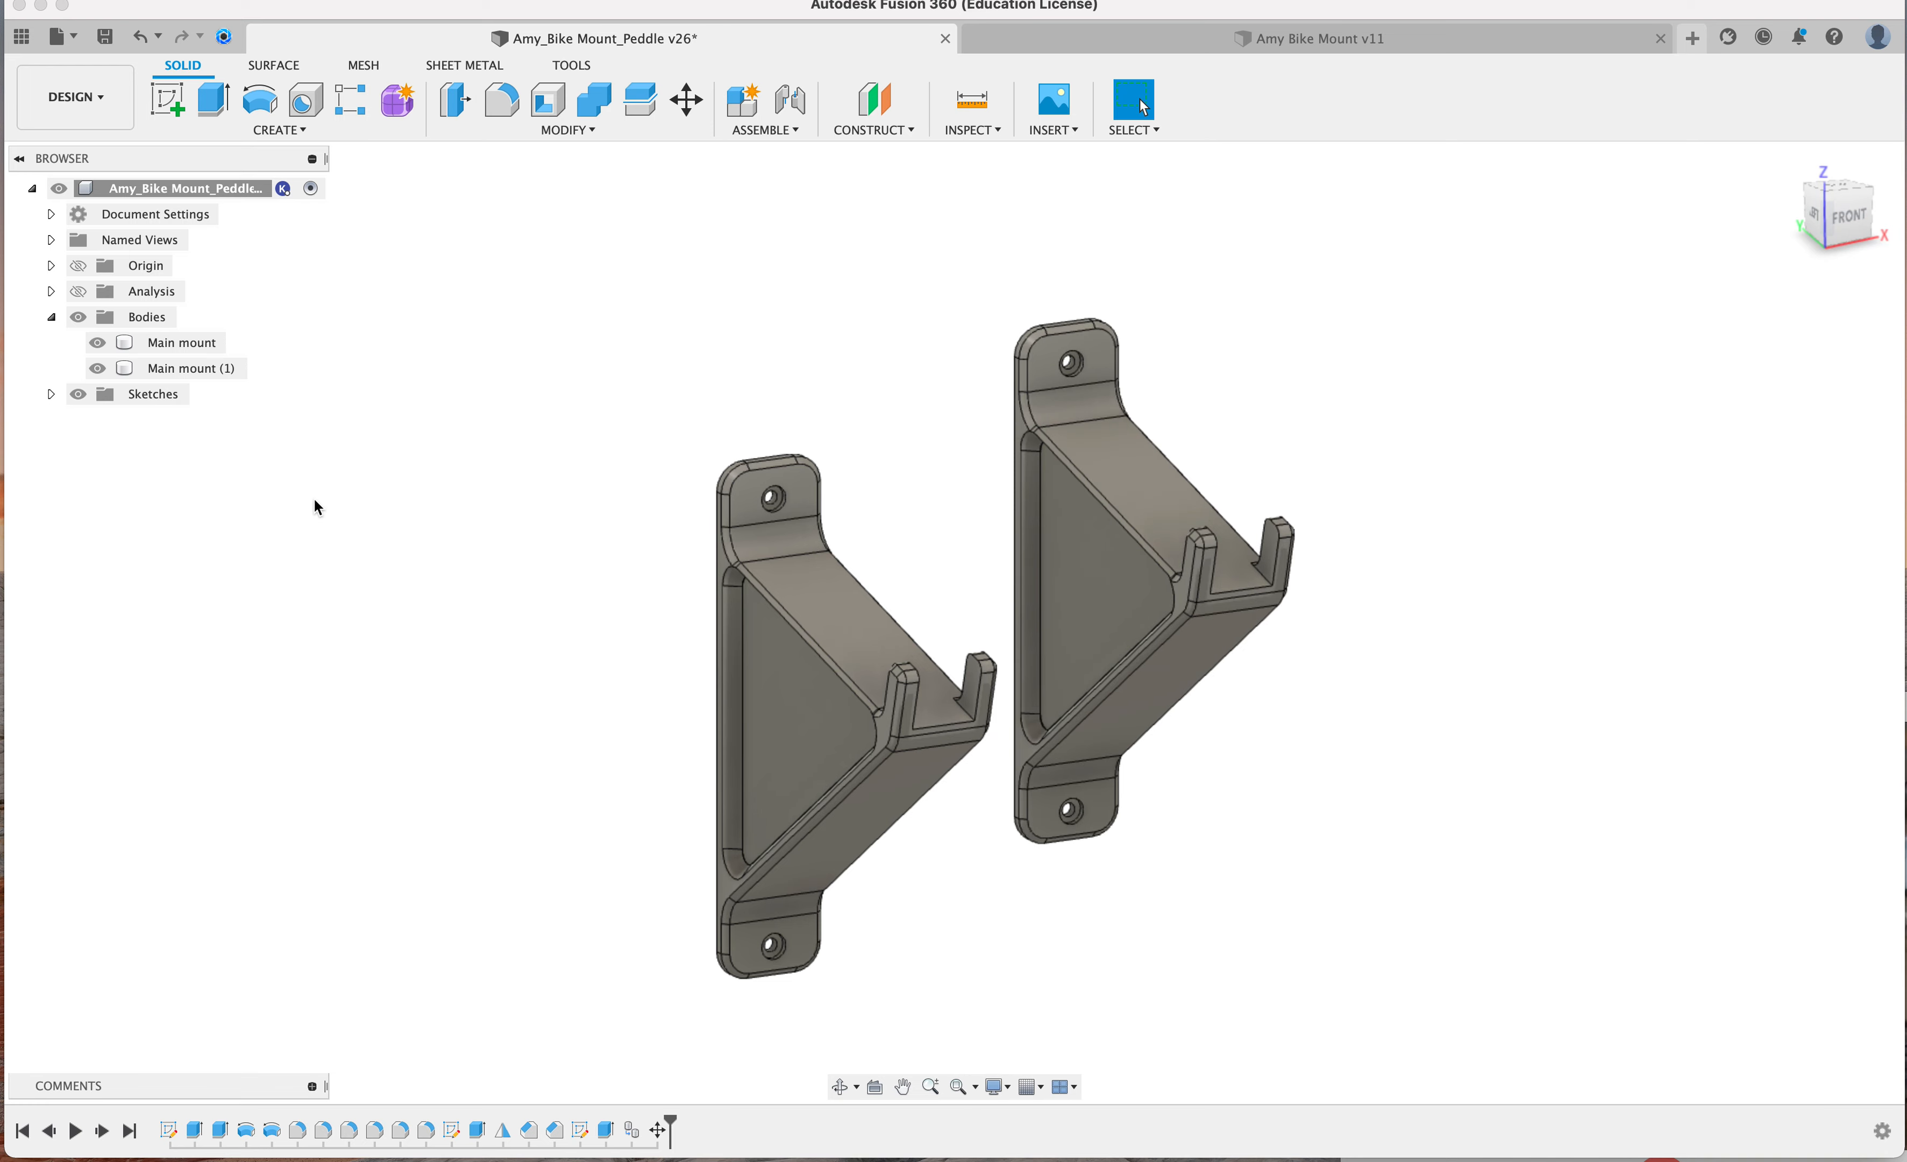
Export the design with both visible mounts as an STL file to the Downloads folder, keeping the suggested v26 name
left_click(67, 36)
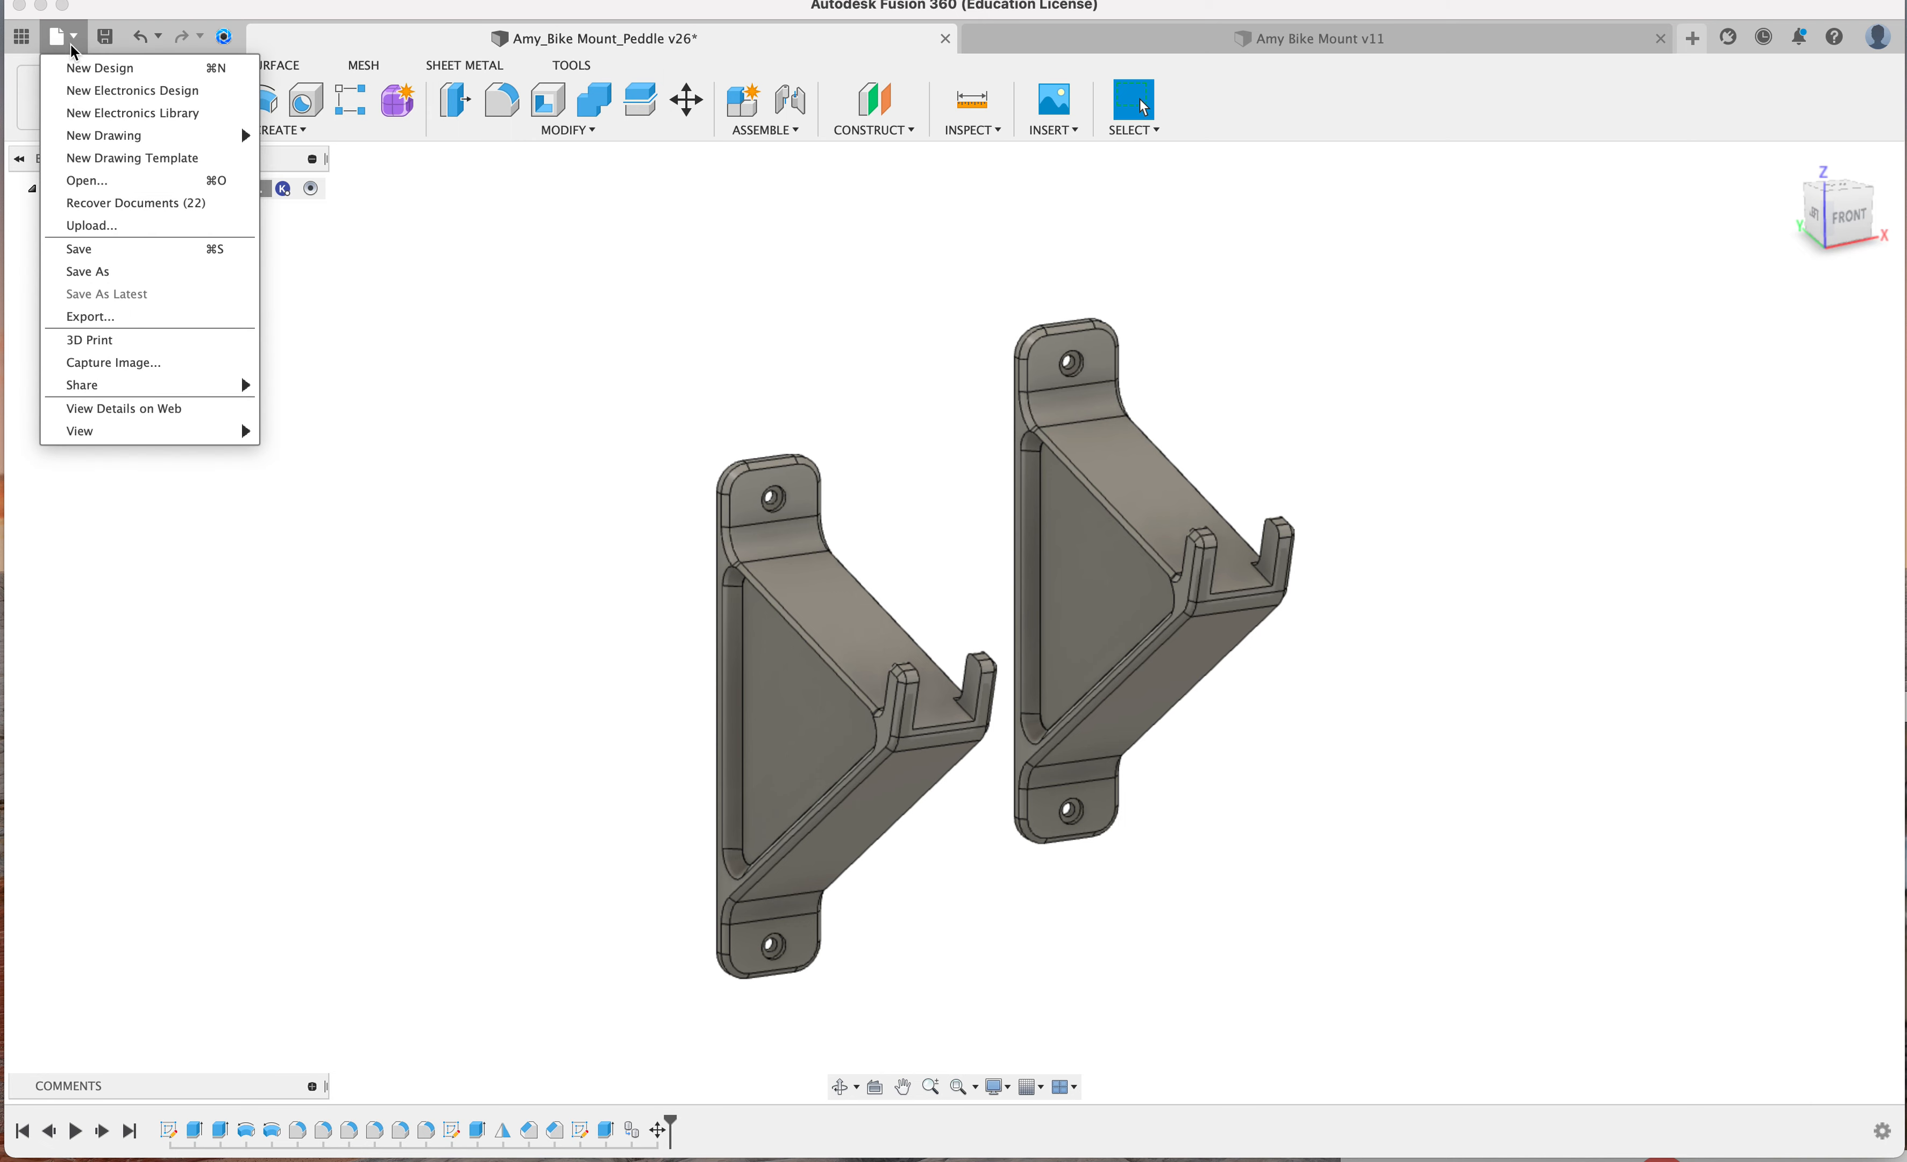
left_click(164, 317)
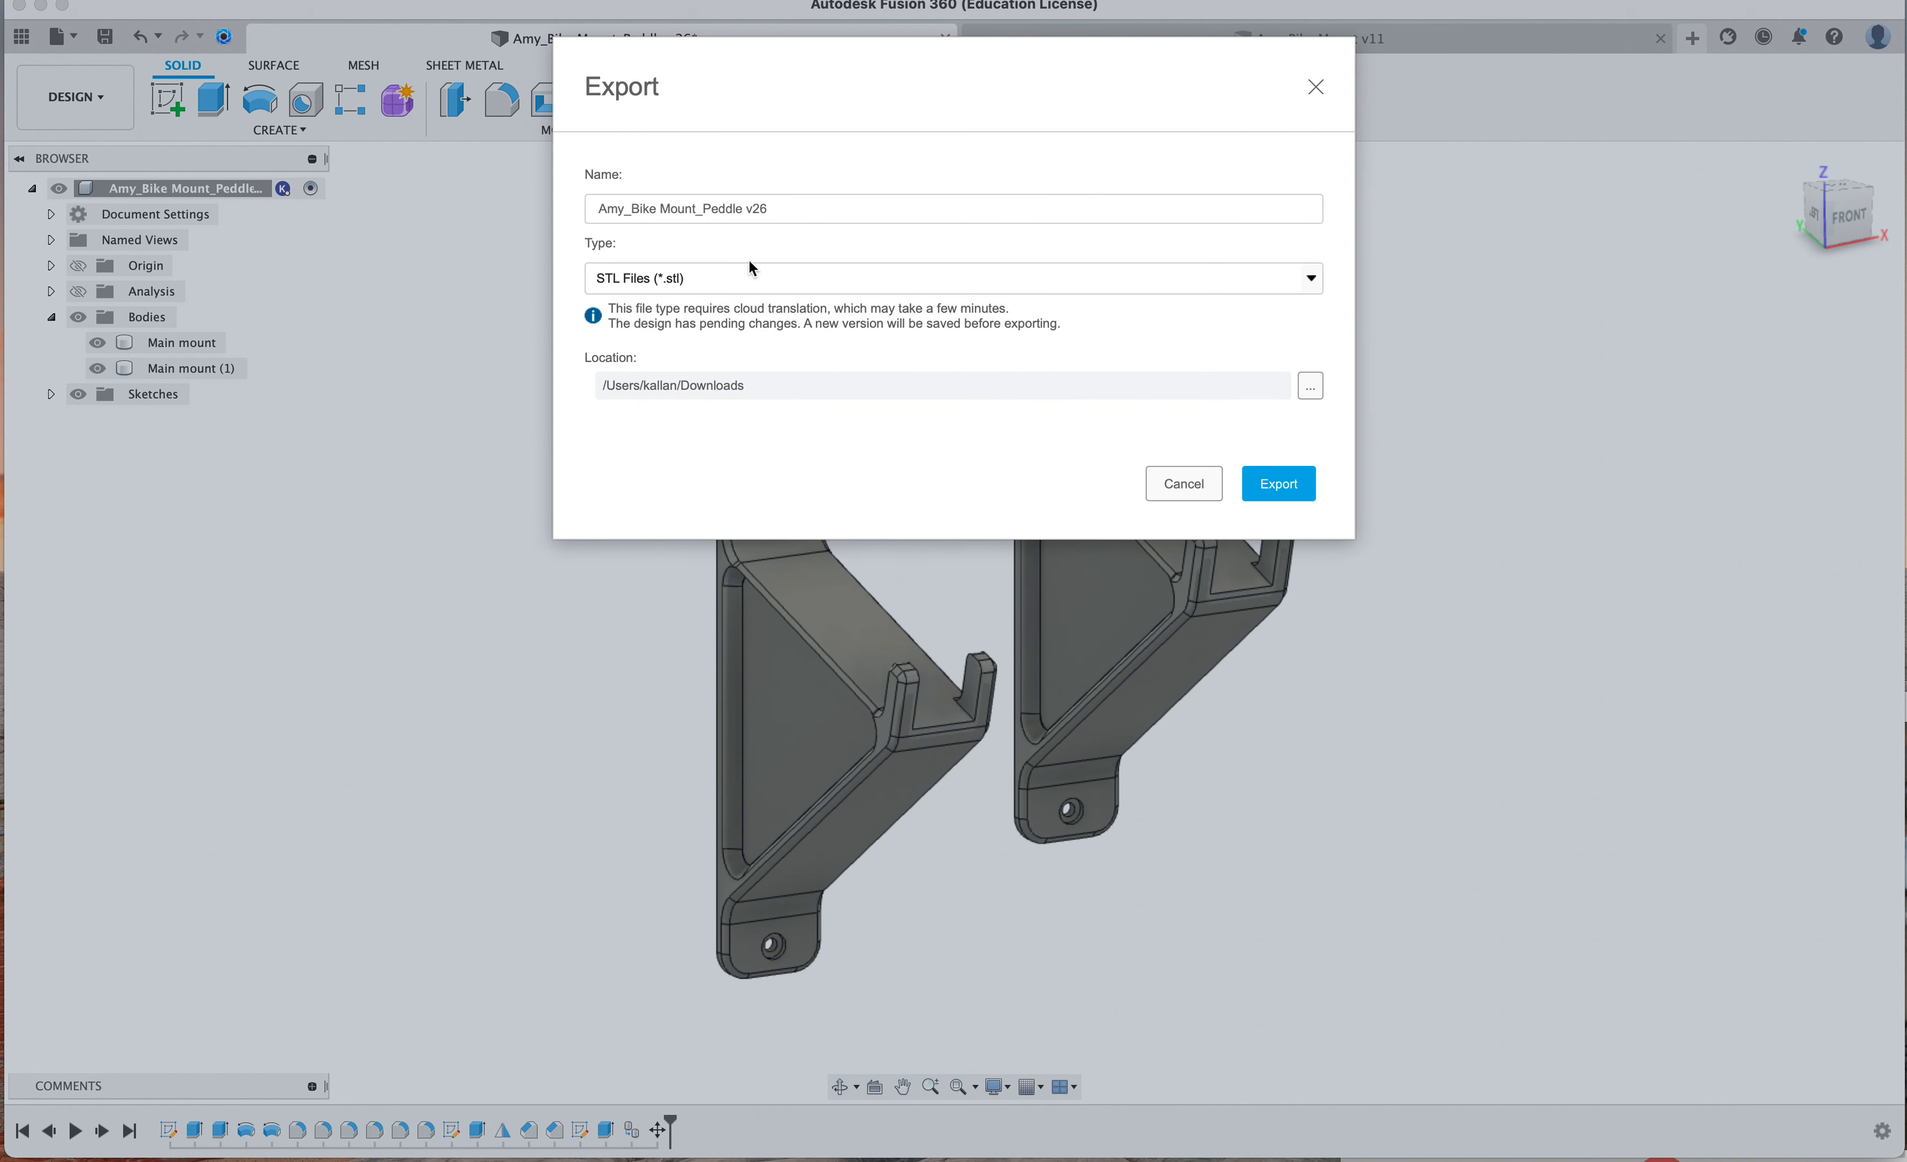
left_click(788, 207)
key("super+a")
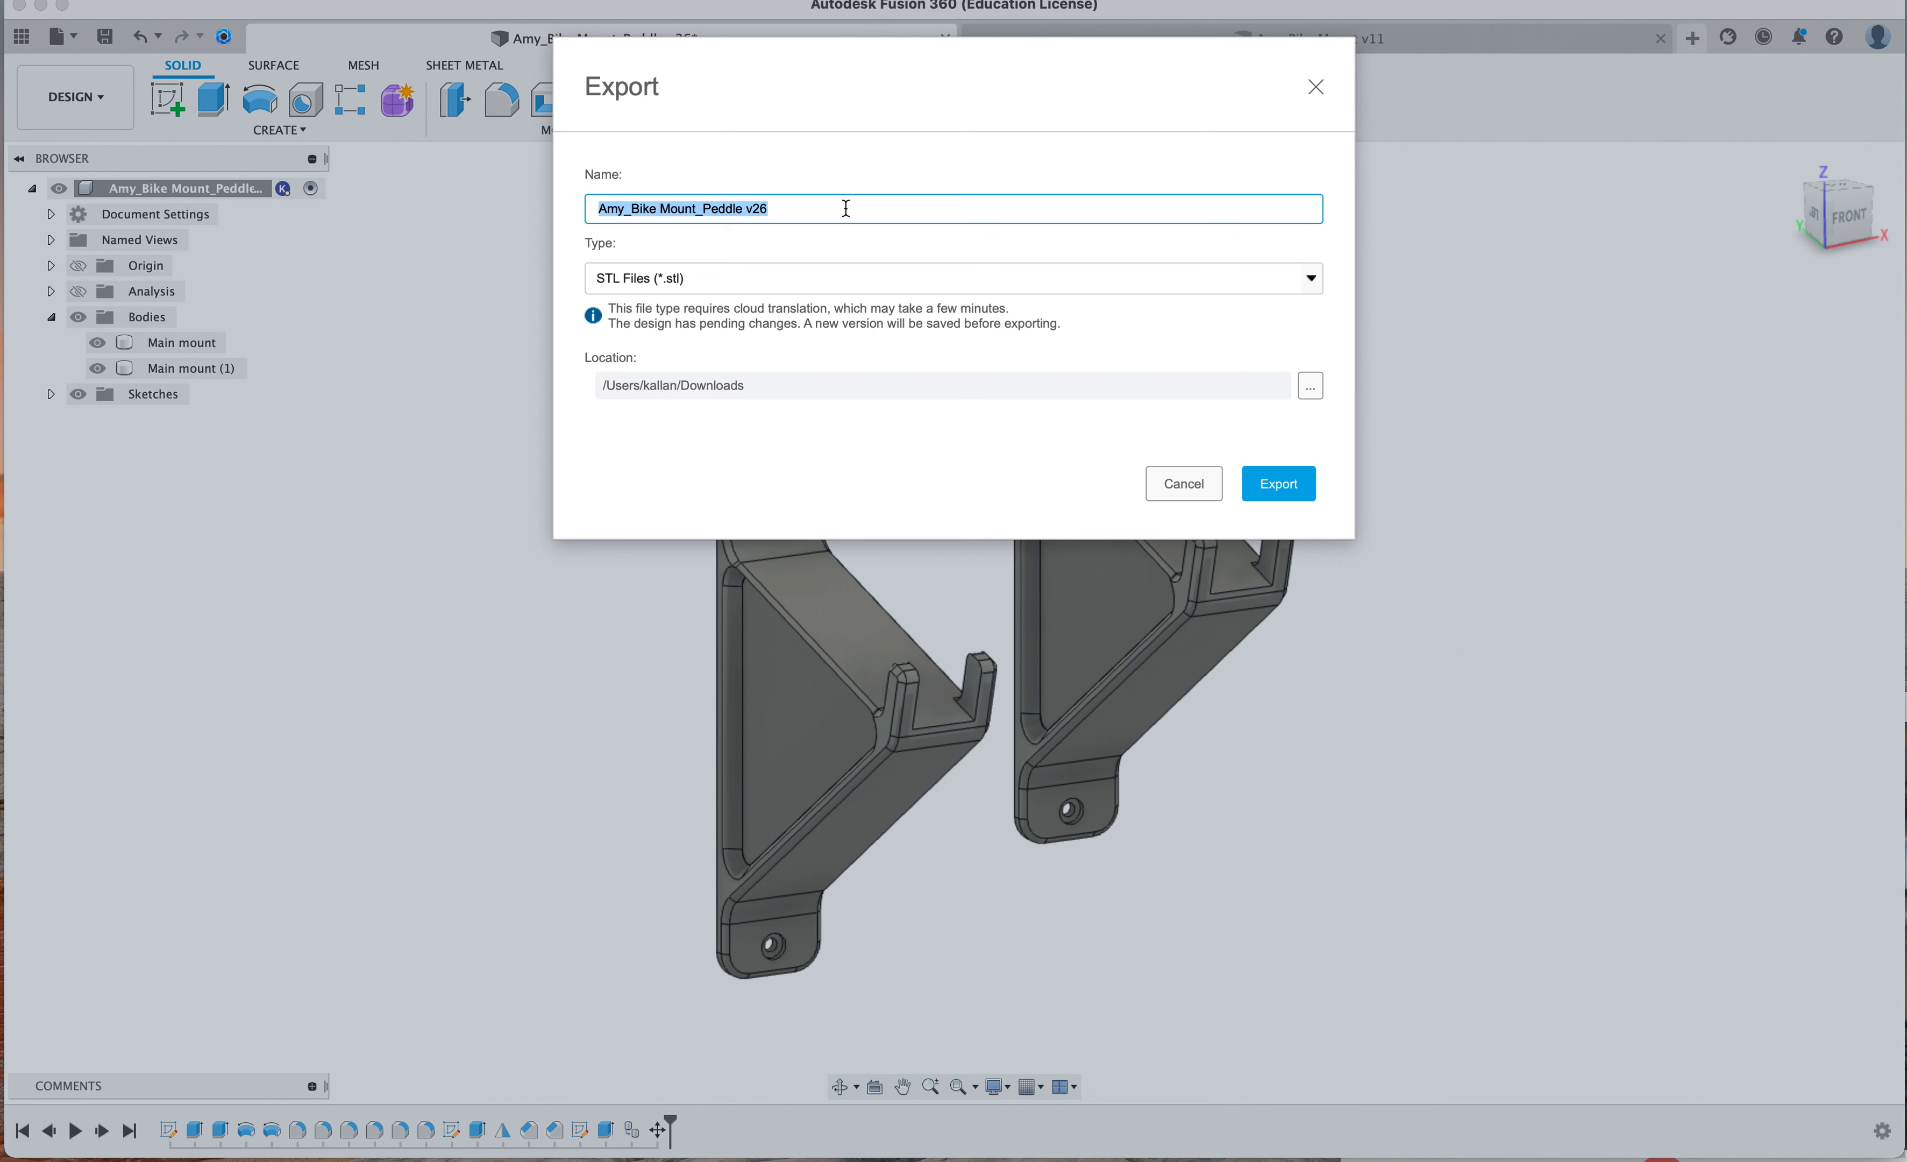
left_click(703, 282)
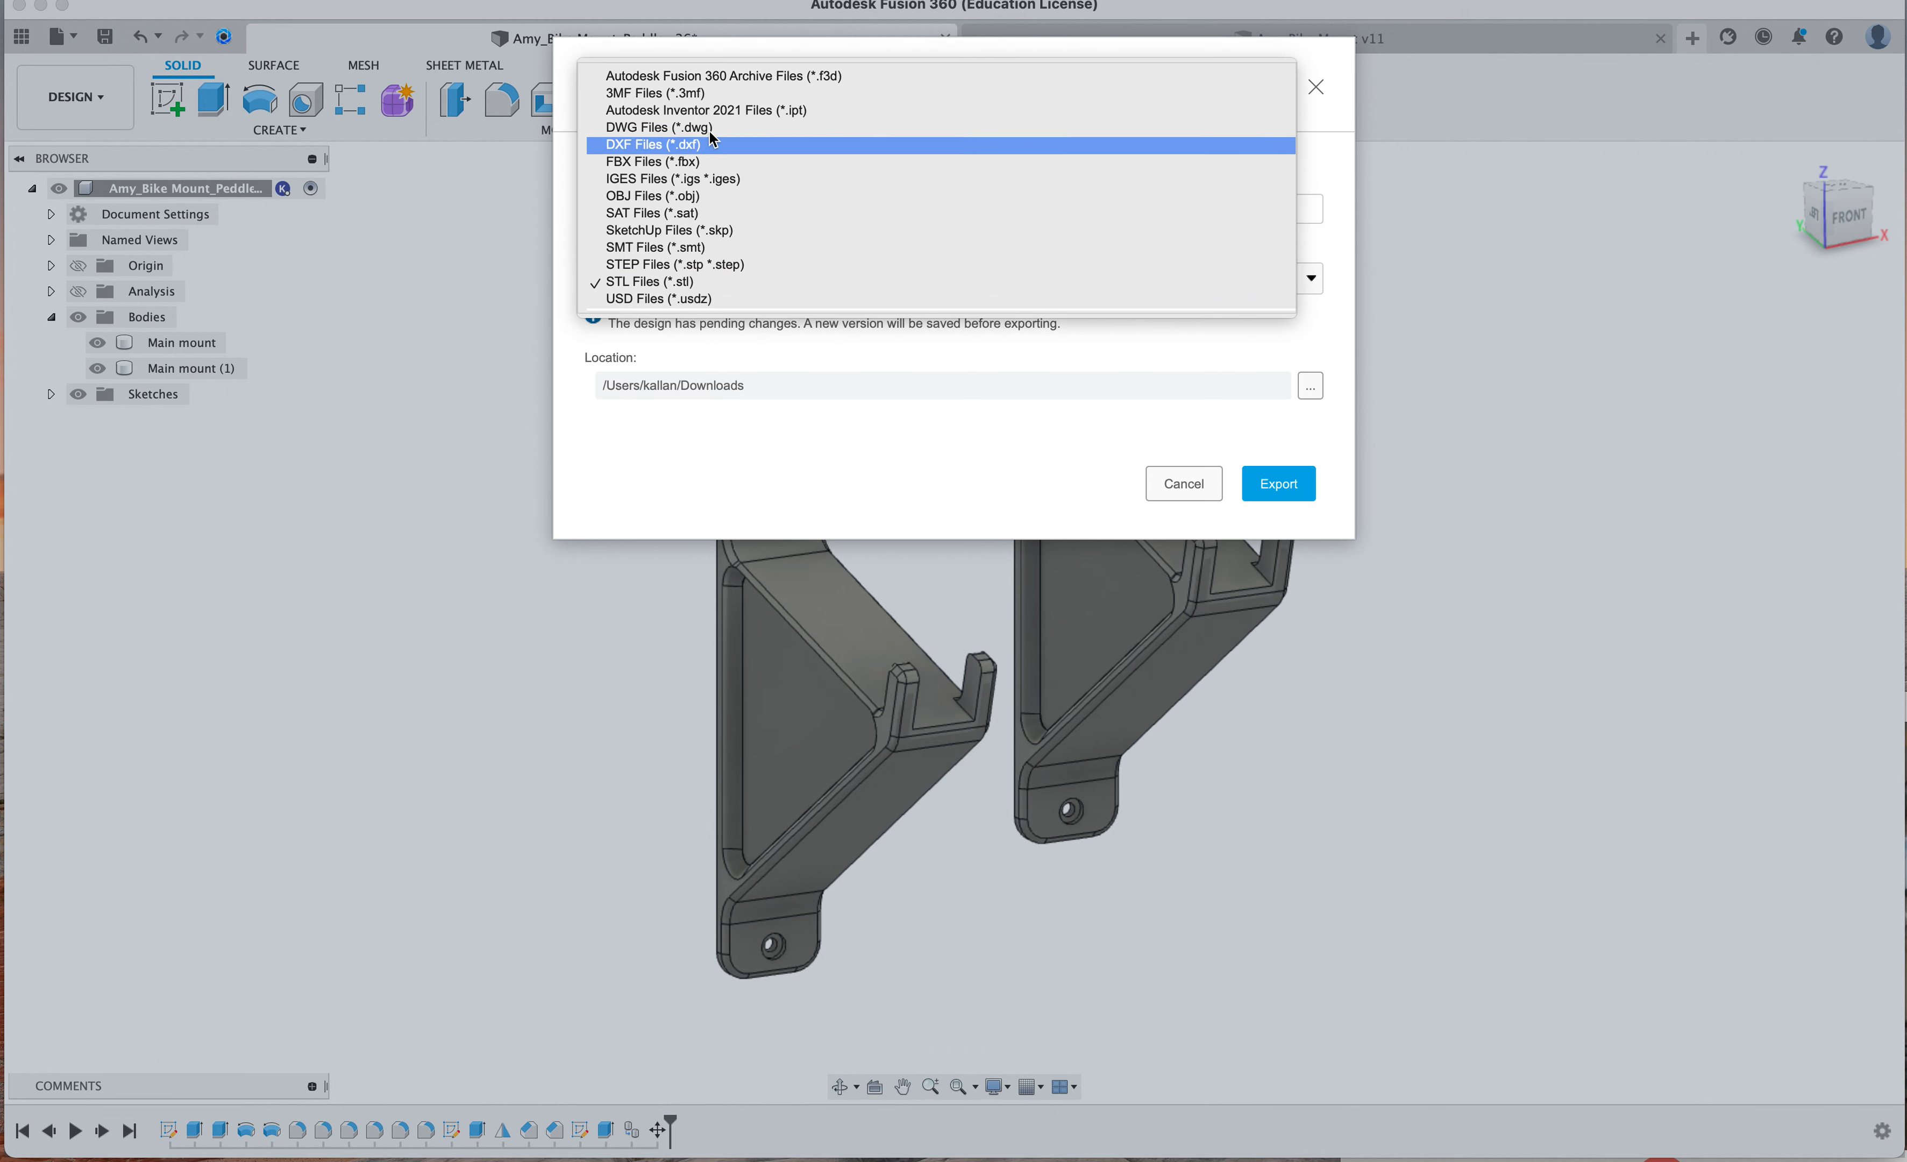
left_click(733, 282)
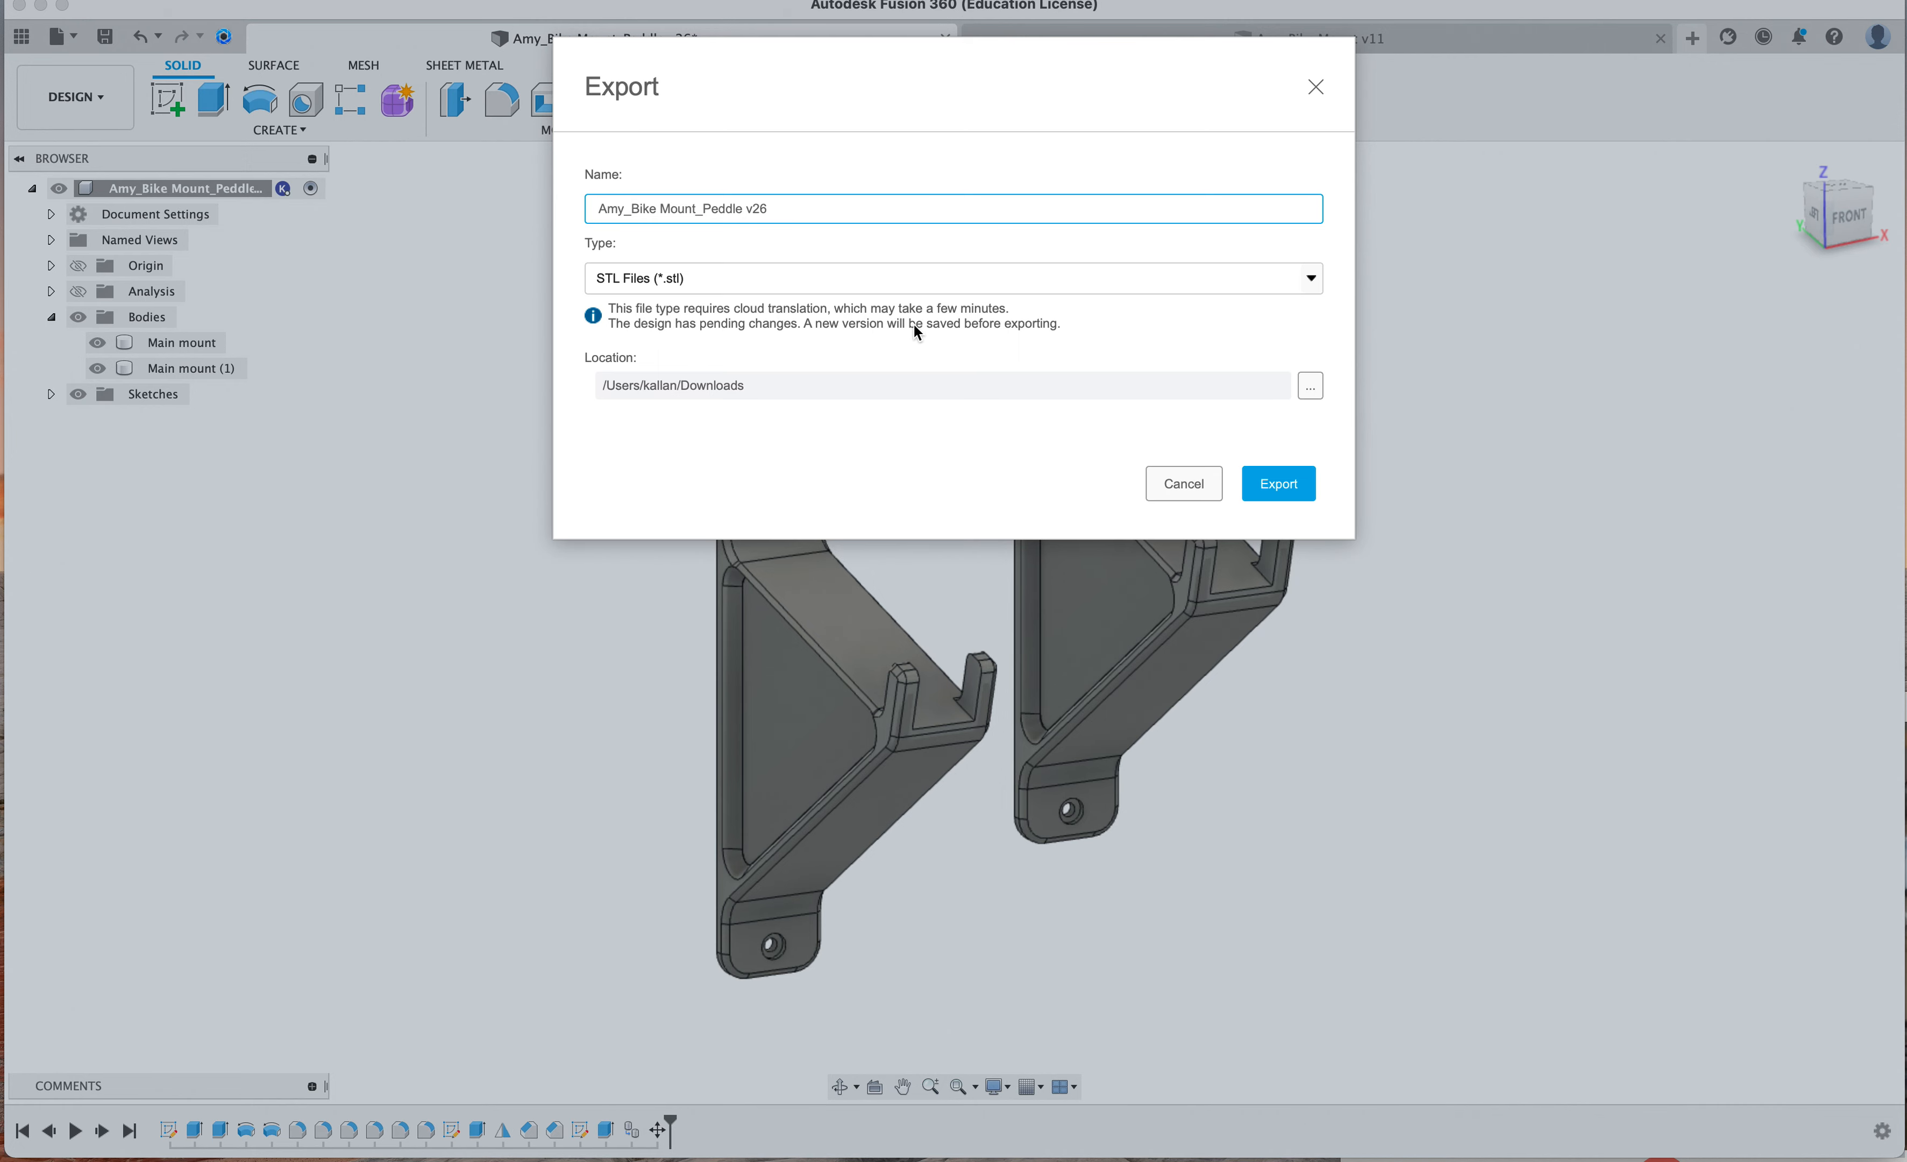
left_click(1308, 388)
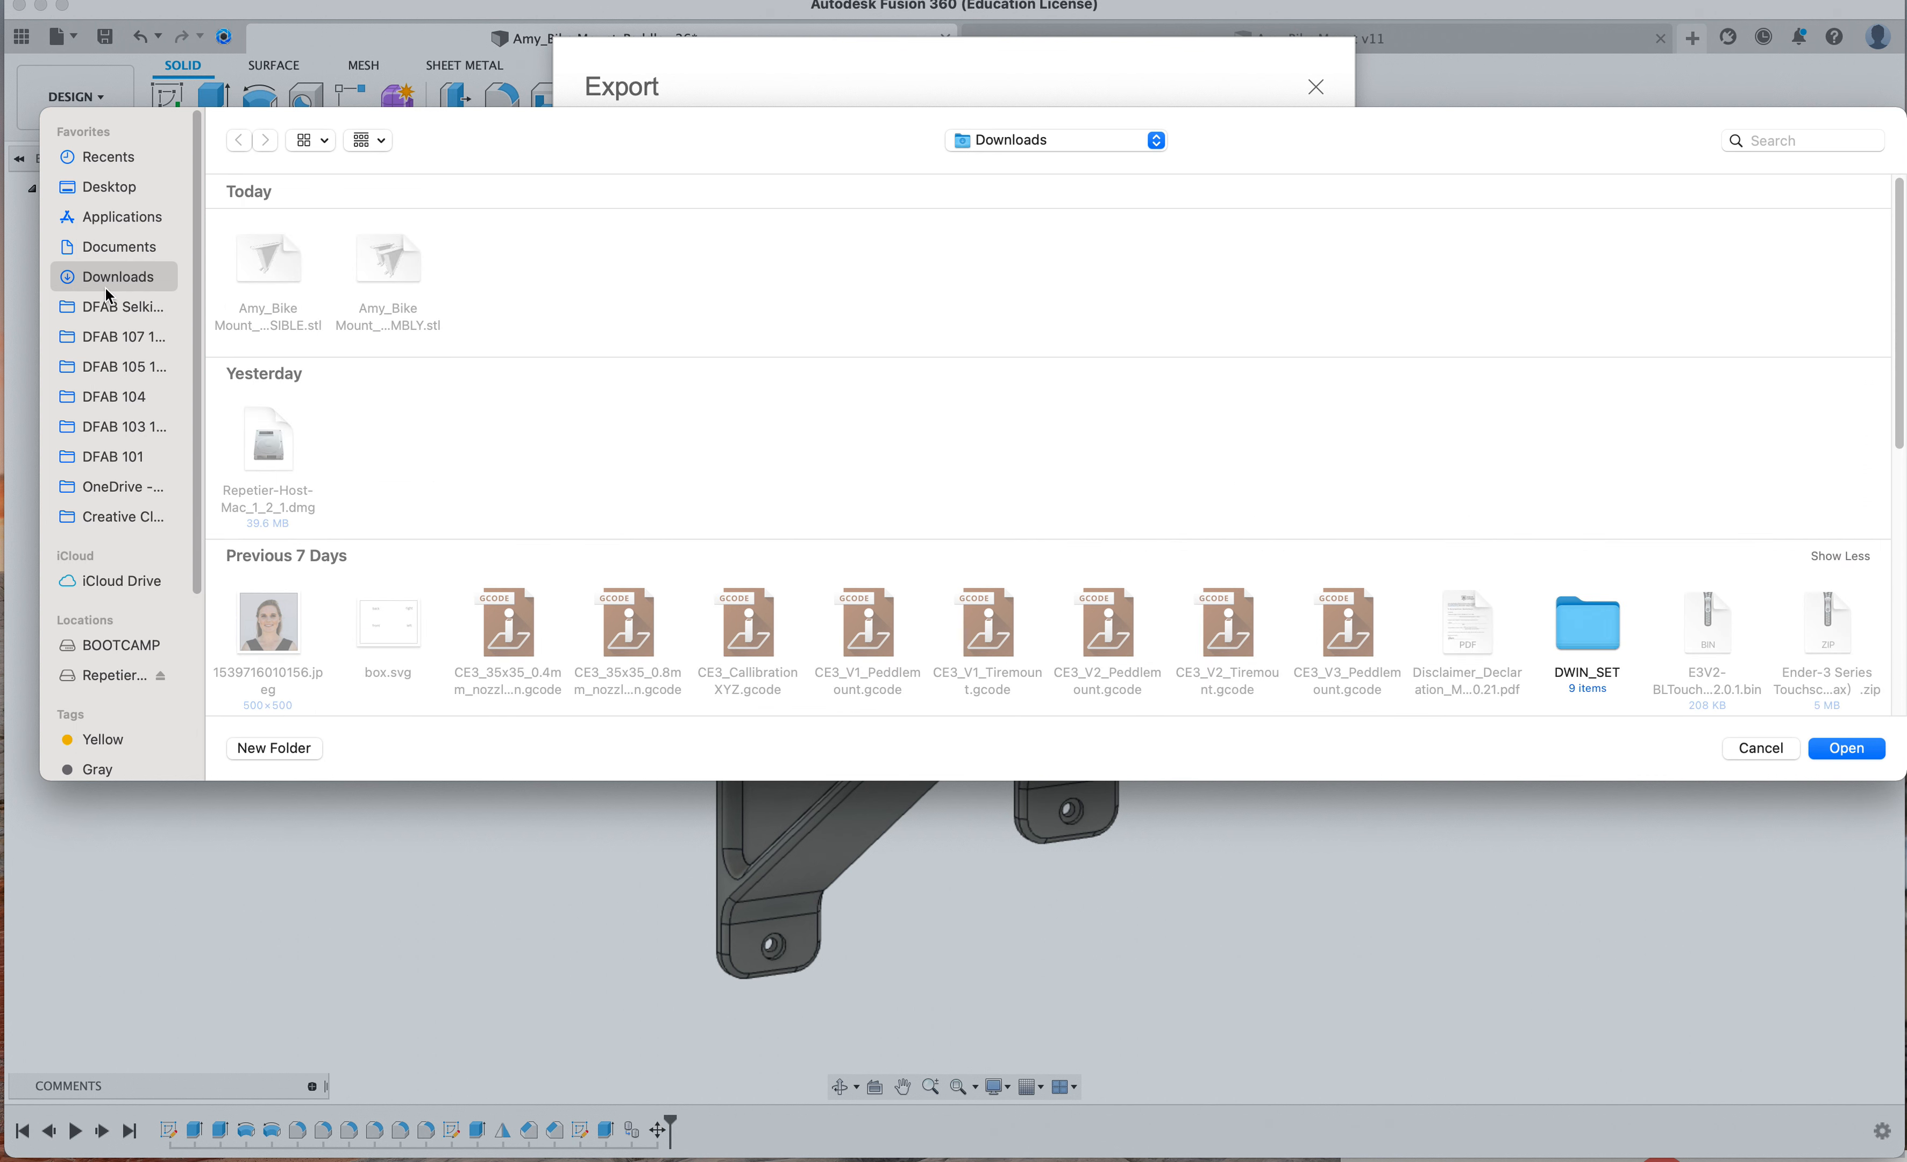
left_click(1741, 751)
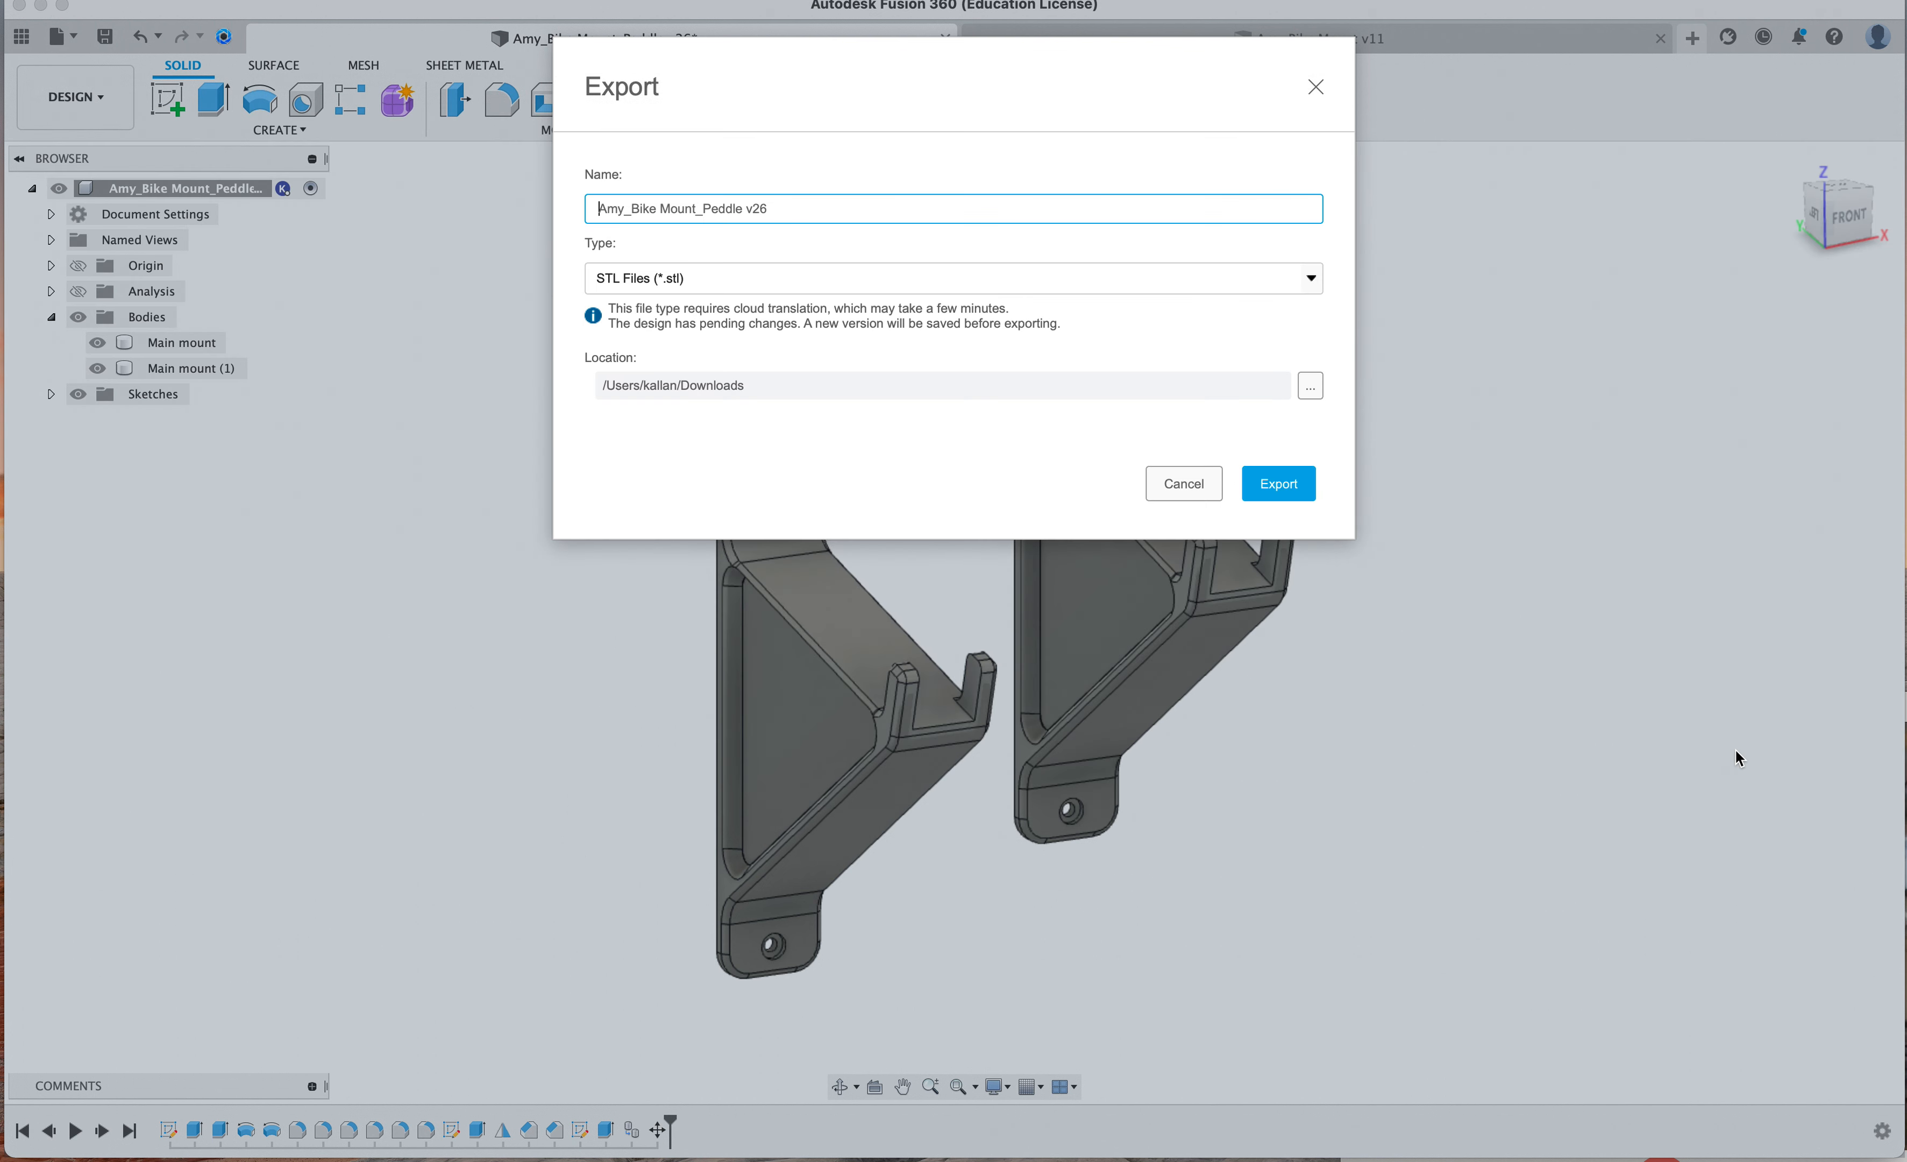
left_click(1298, 483)
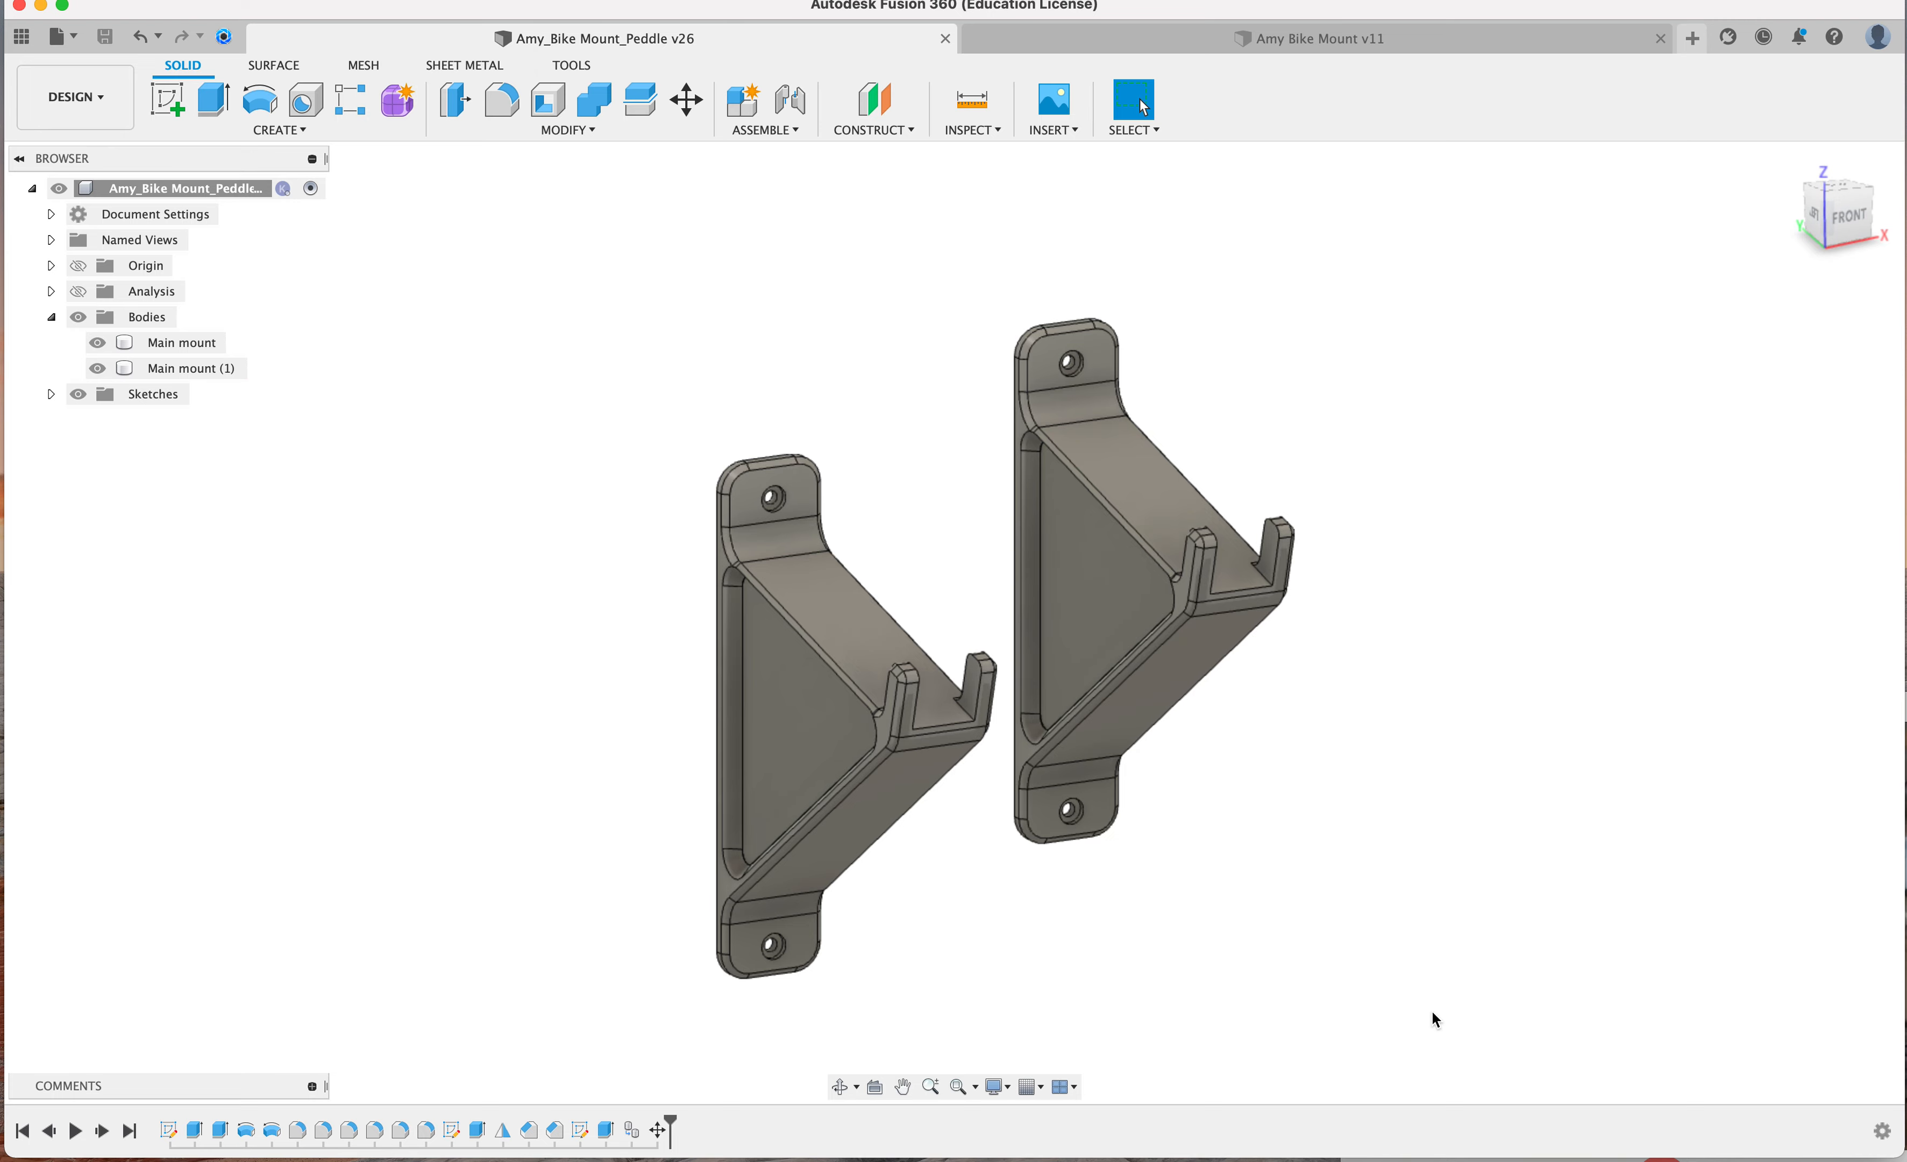
Check the progress of the v26 STL export in the job status list and close the list
mouse_move(1426, 1157)
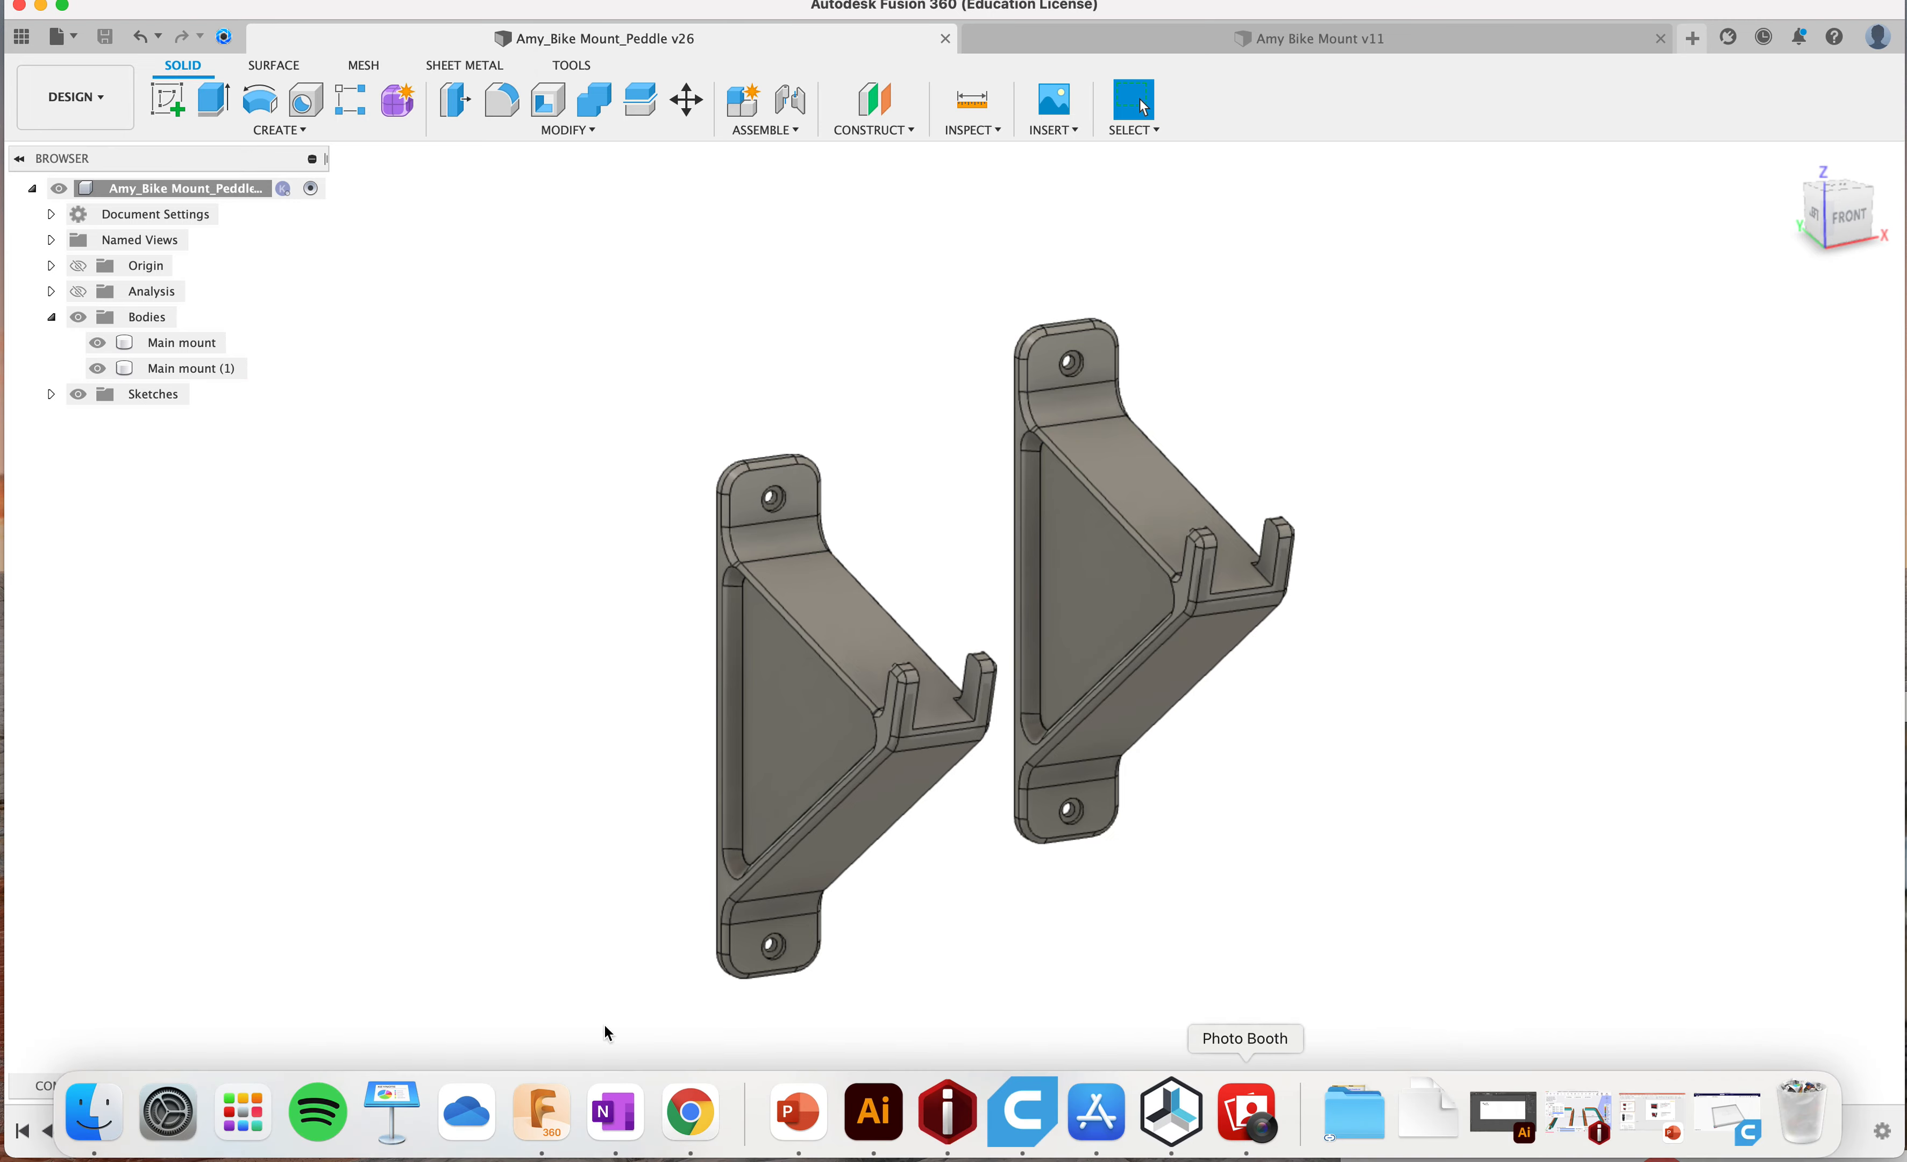
left_click(83, 1120)
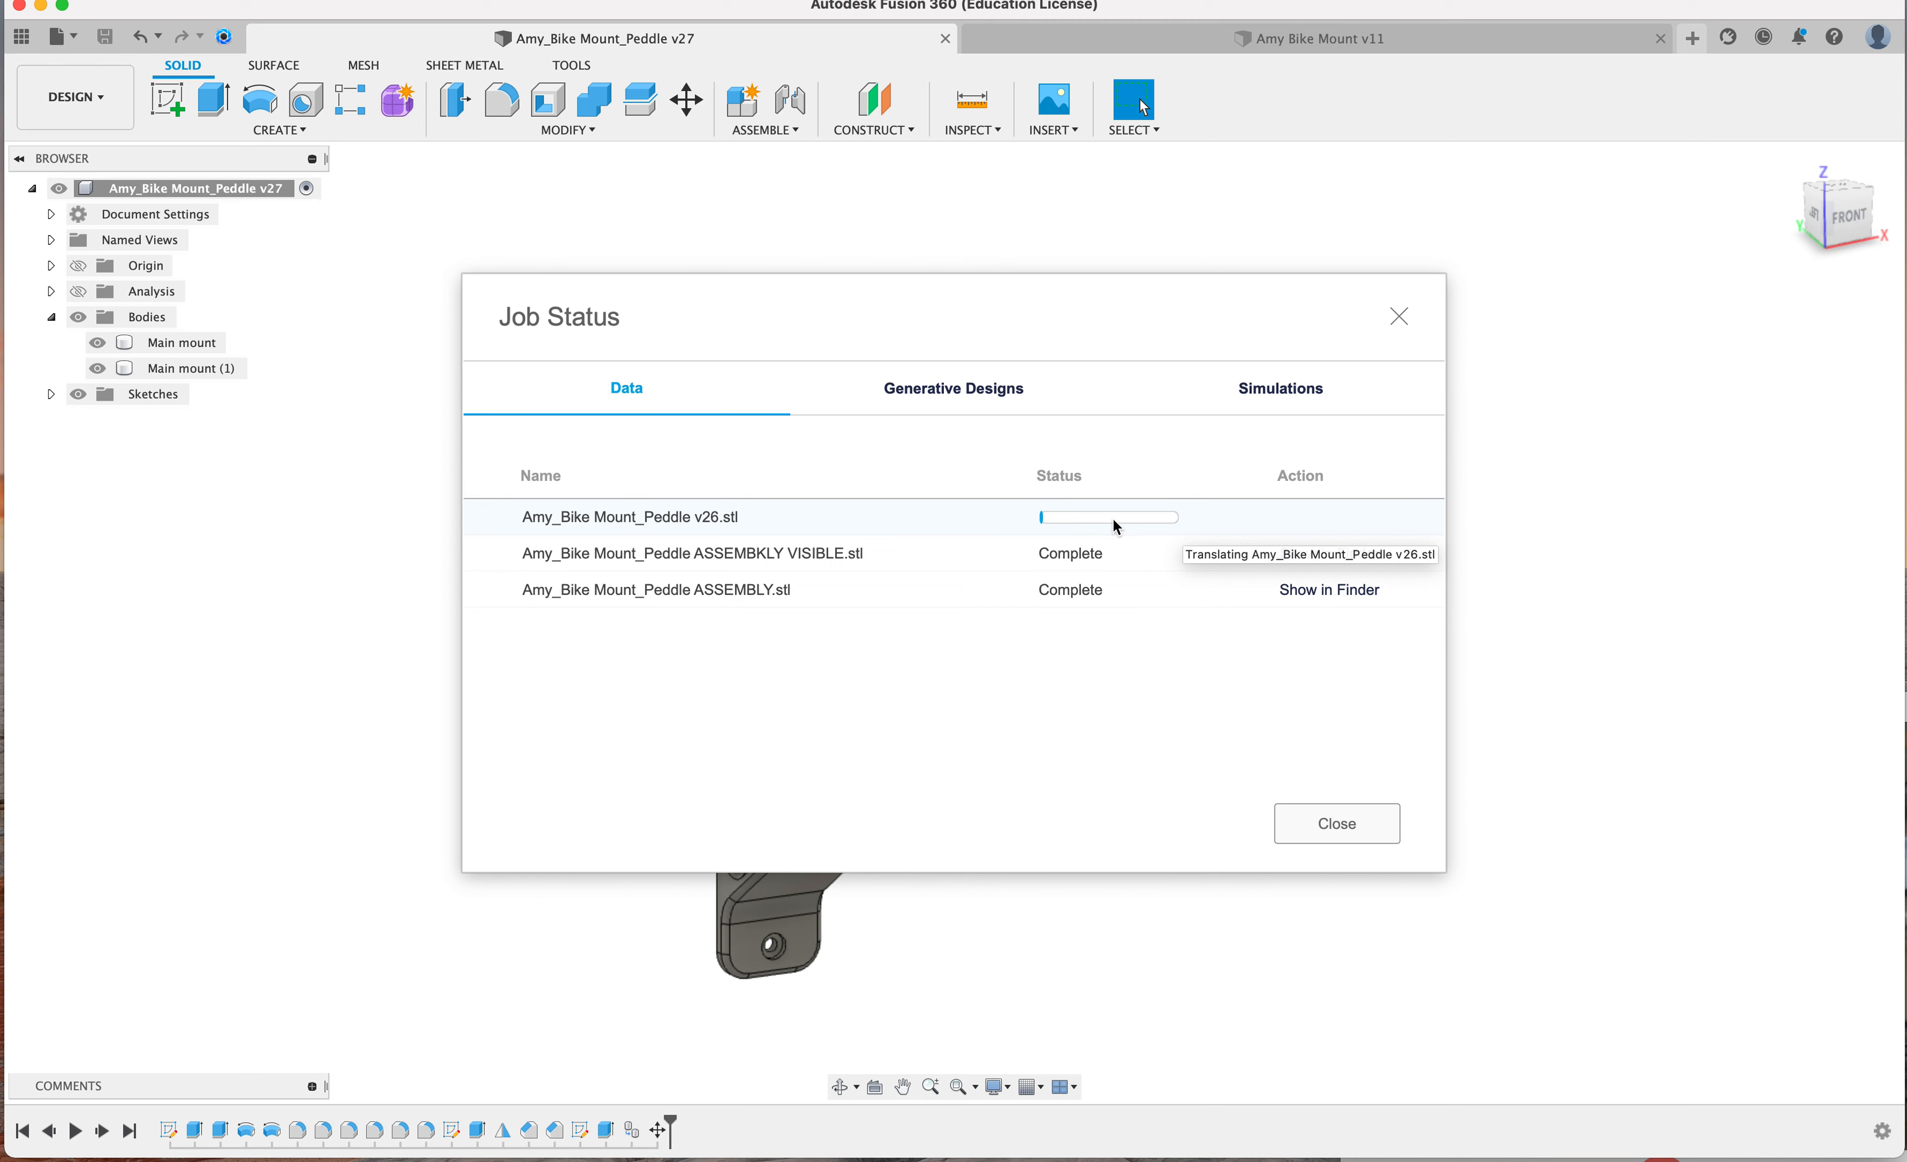
left_click(1400, 321)
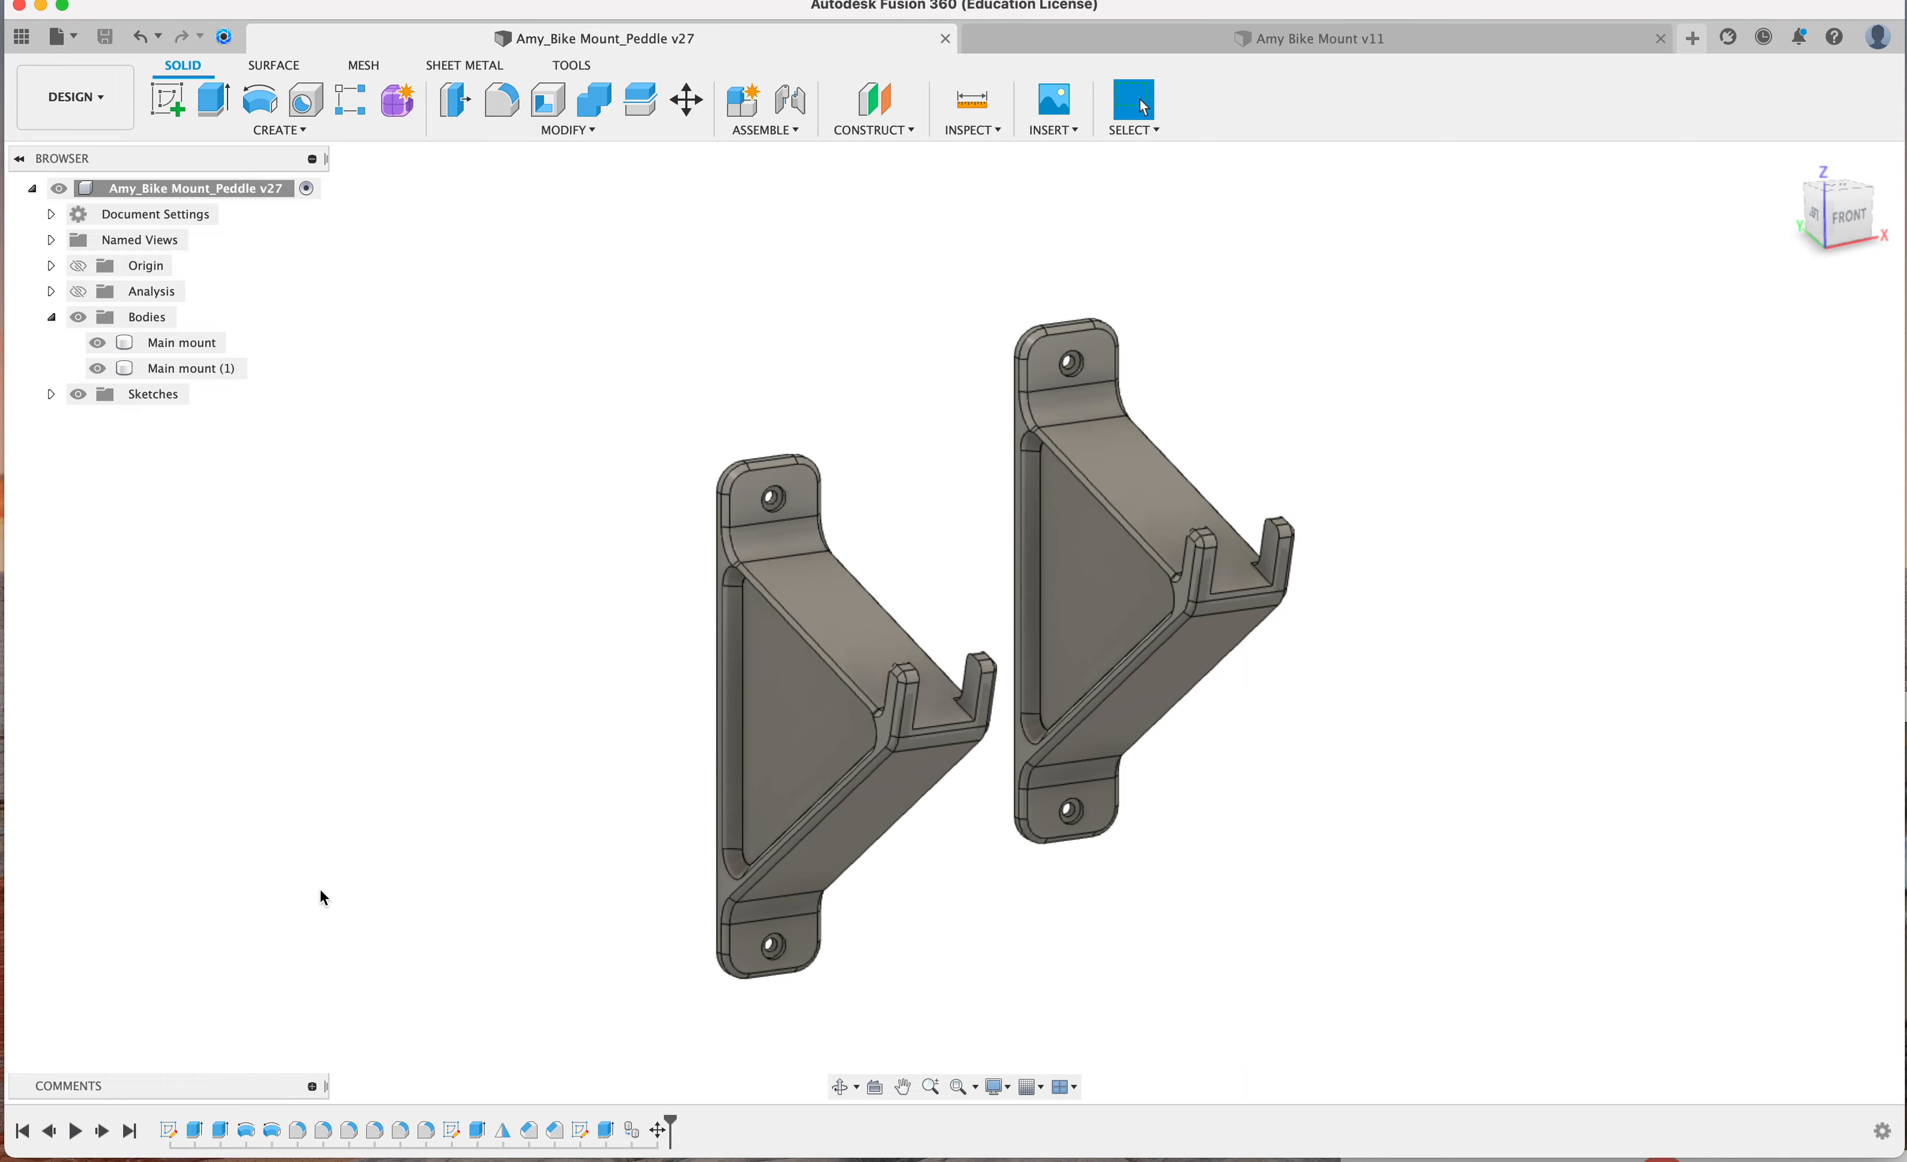
Switch to Finder, open the ASSEMBLY STL from Downloads in Preview, examine the exported geometry from several angles, and close it
left_click(94, 1119)
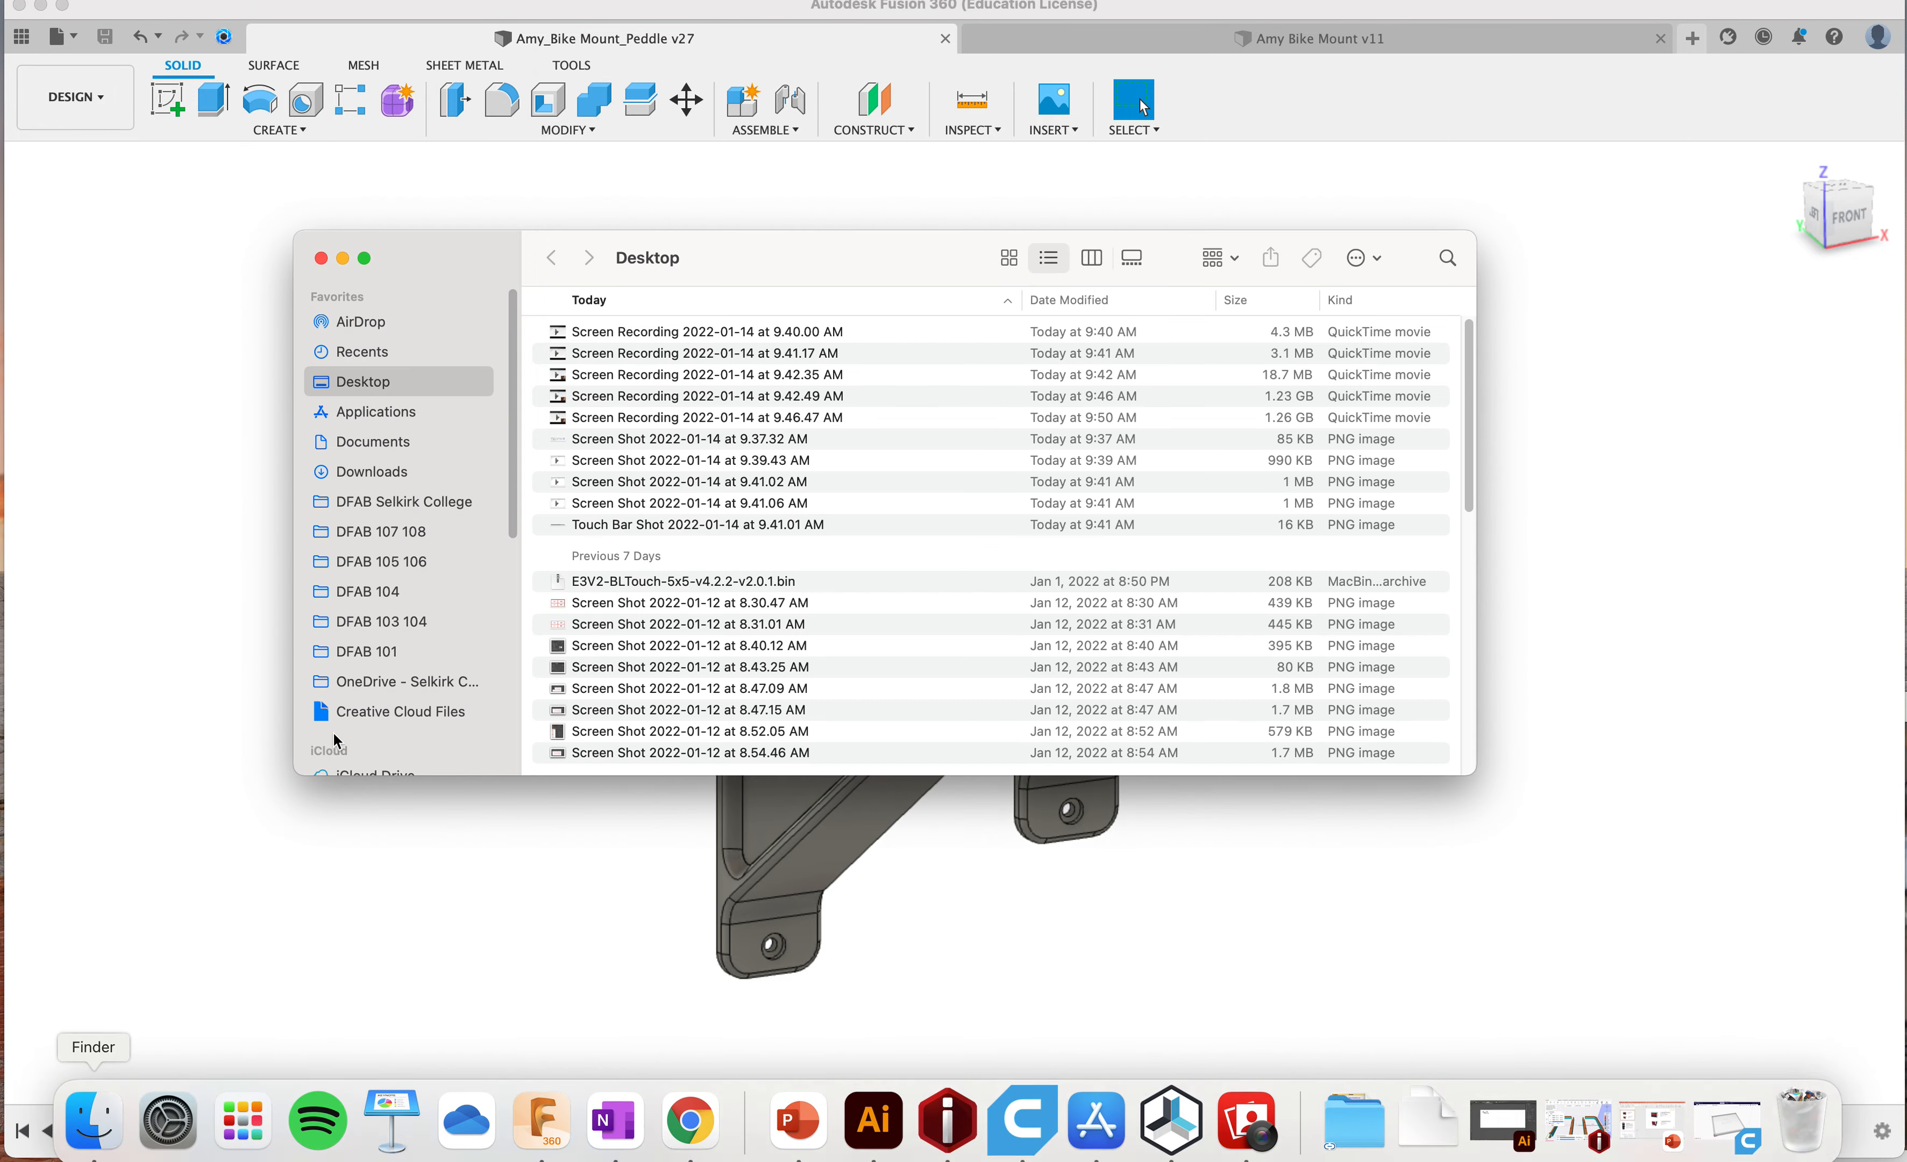
left_click(394, 471)
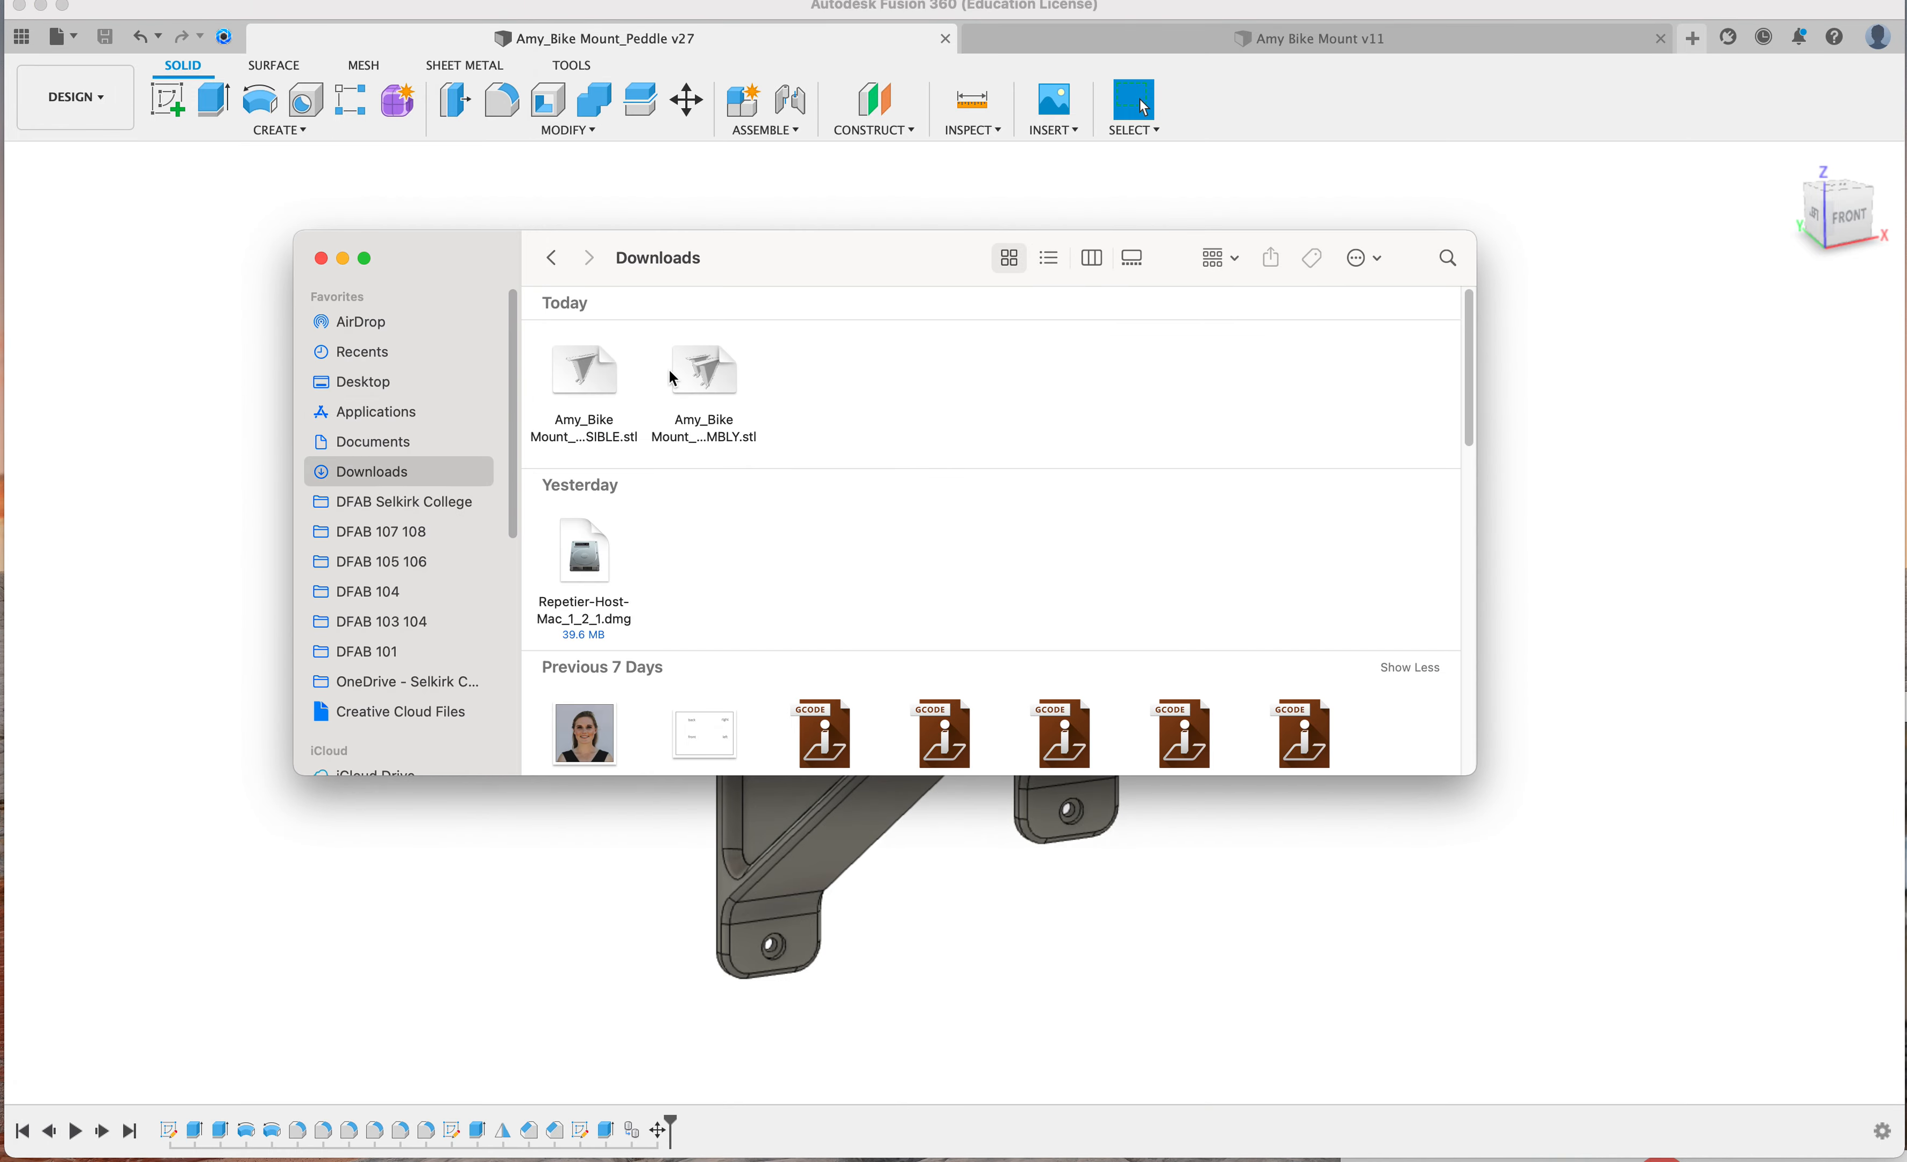
left_click(692, 375)
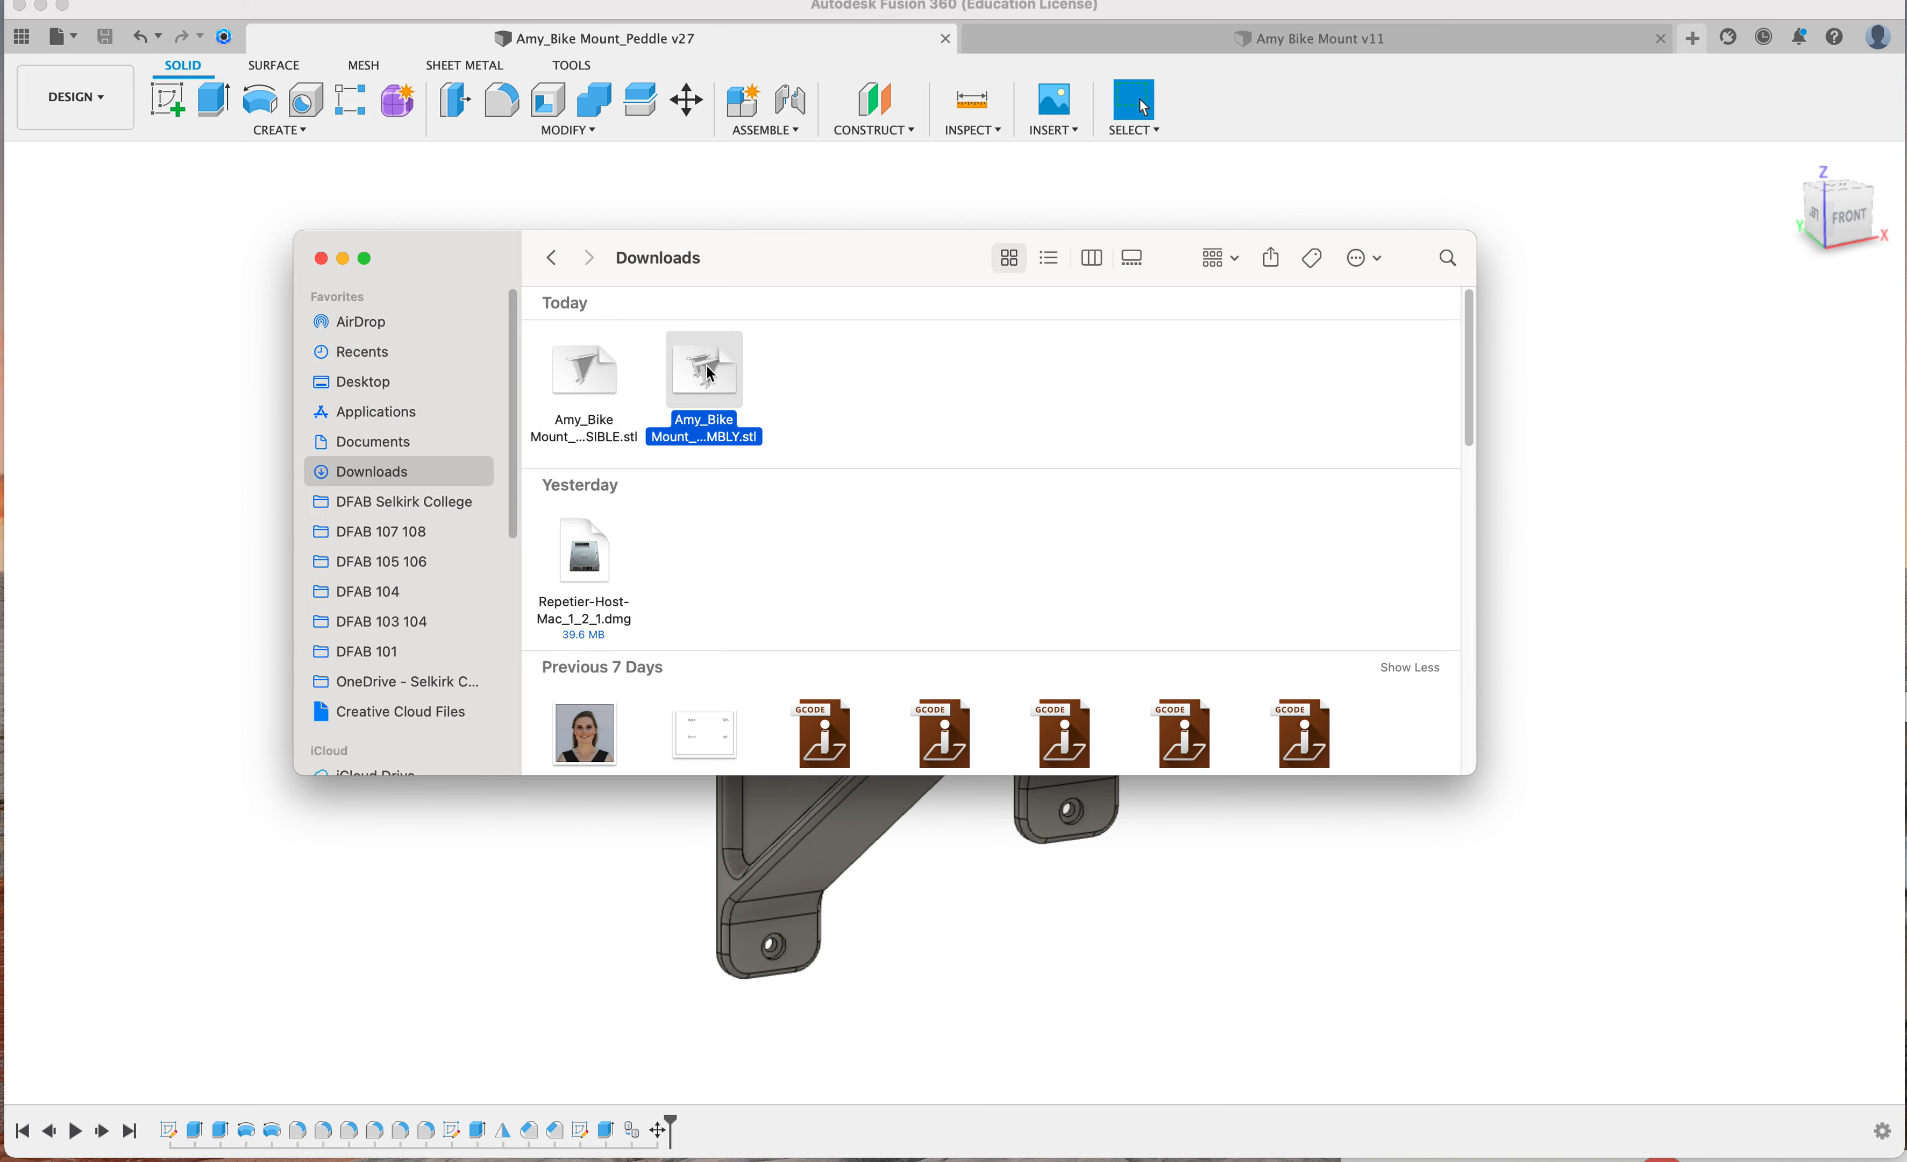
right_click(710, 376)
mouse_move(753, 403)
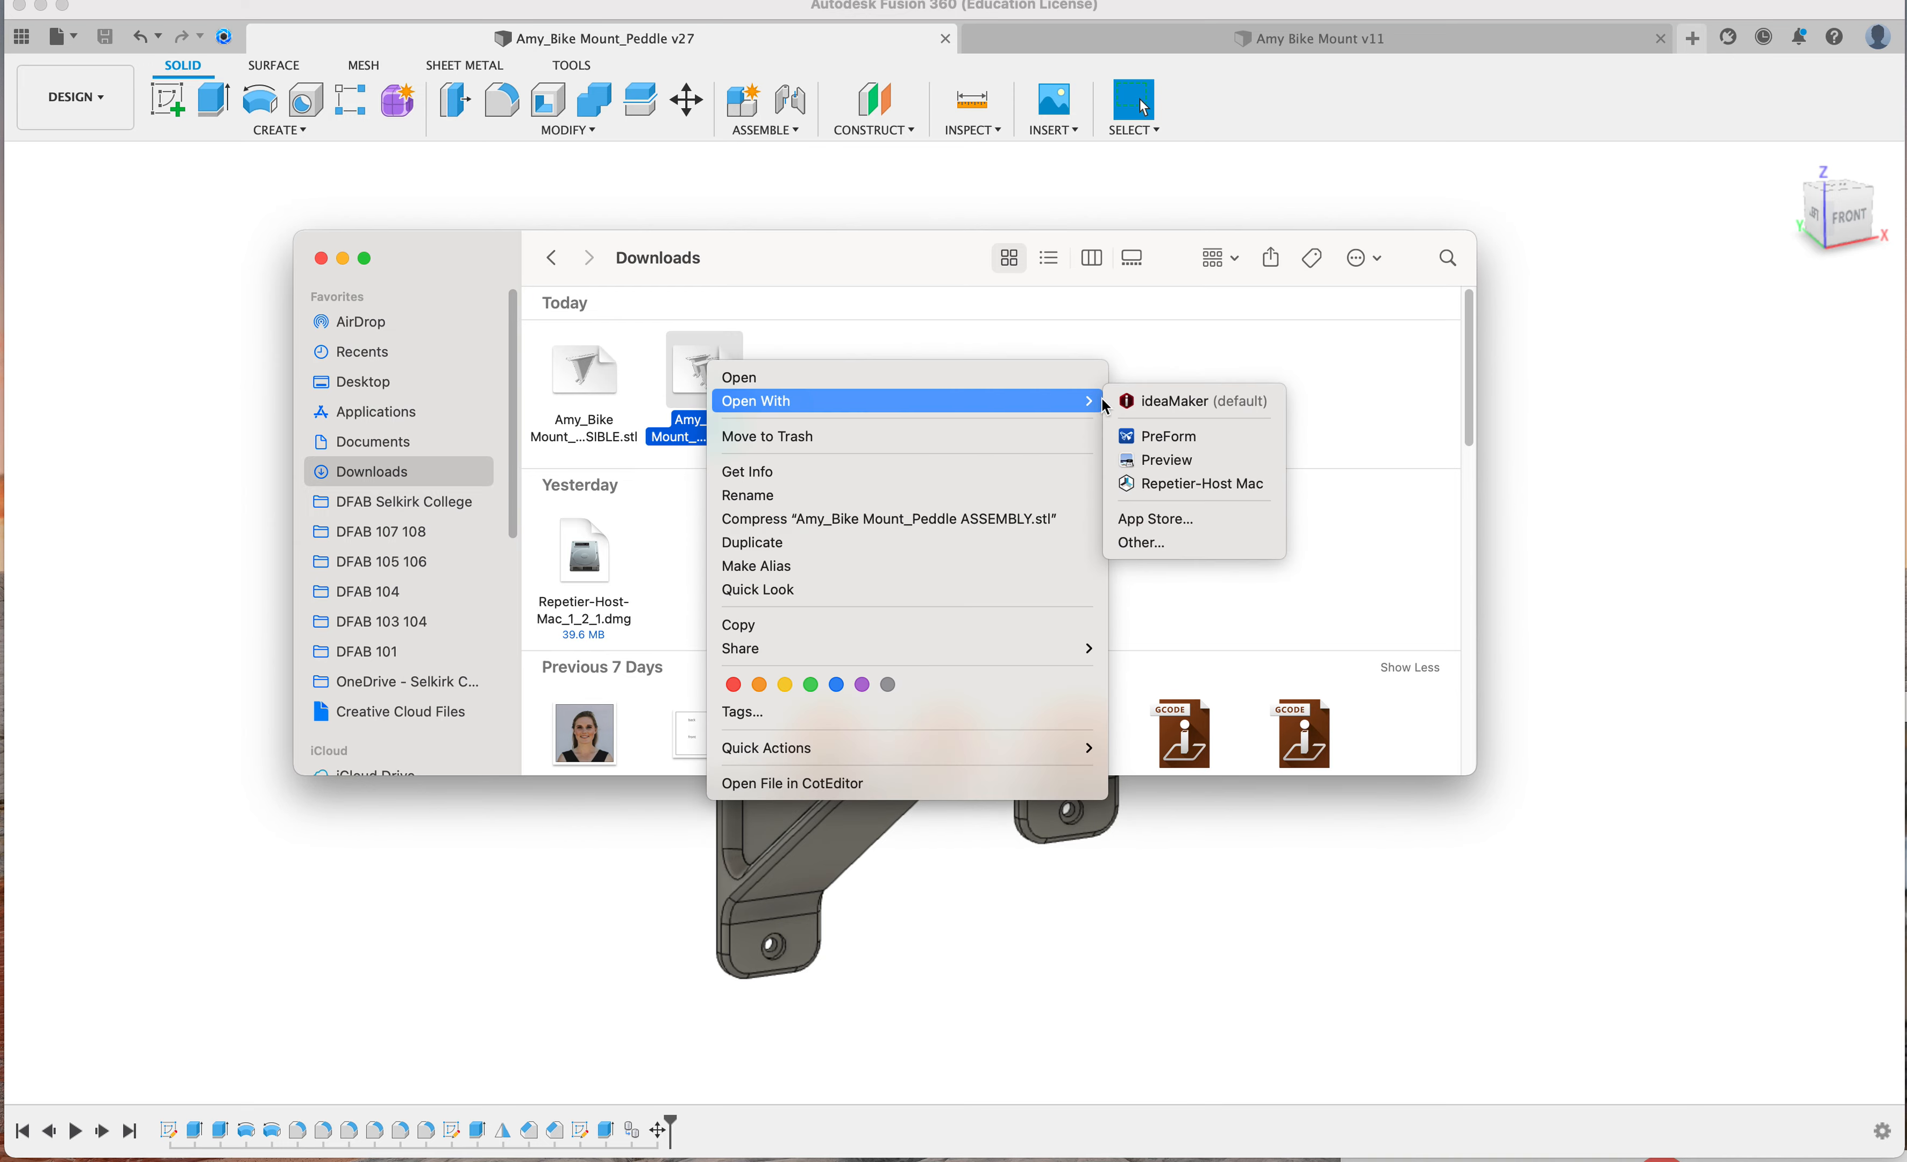
left_click(1177, 460)
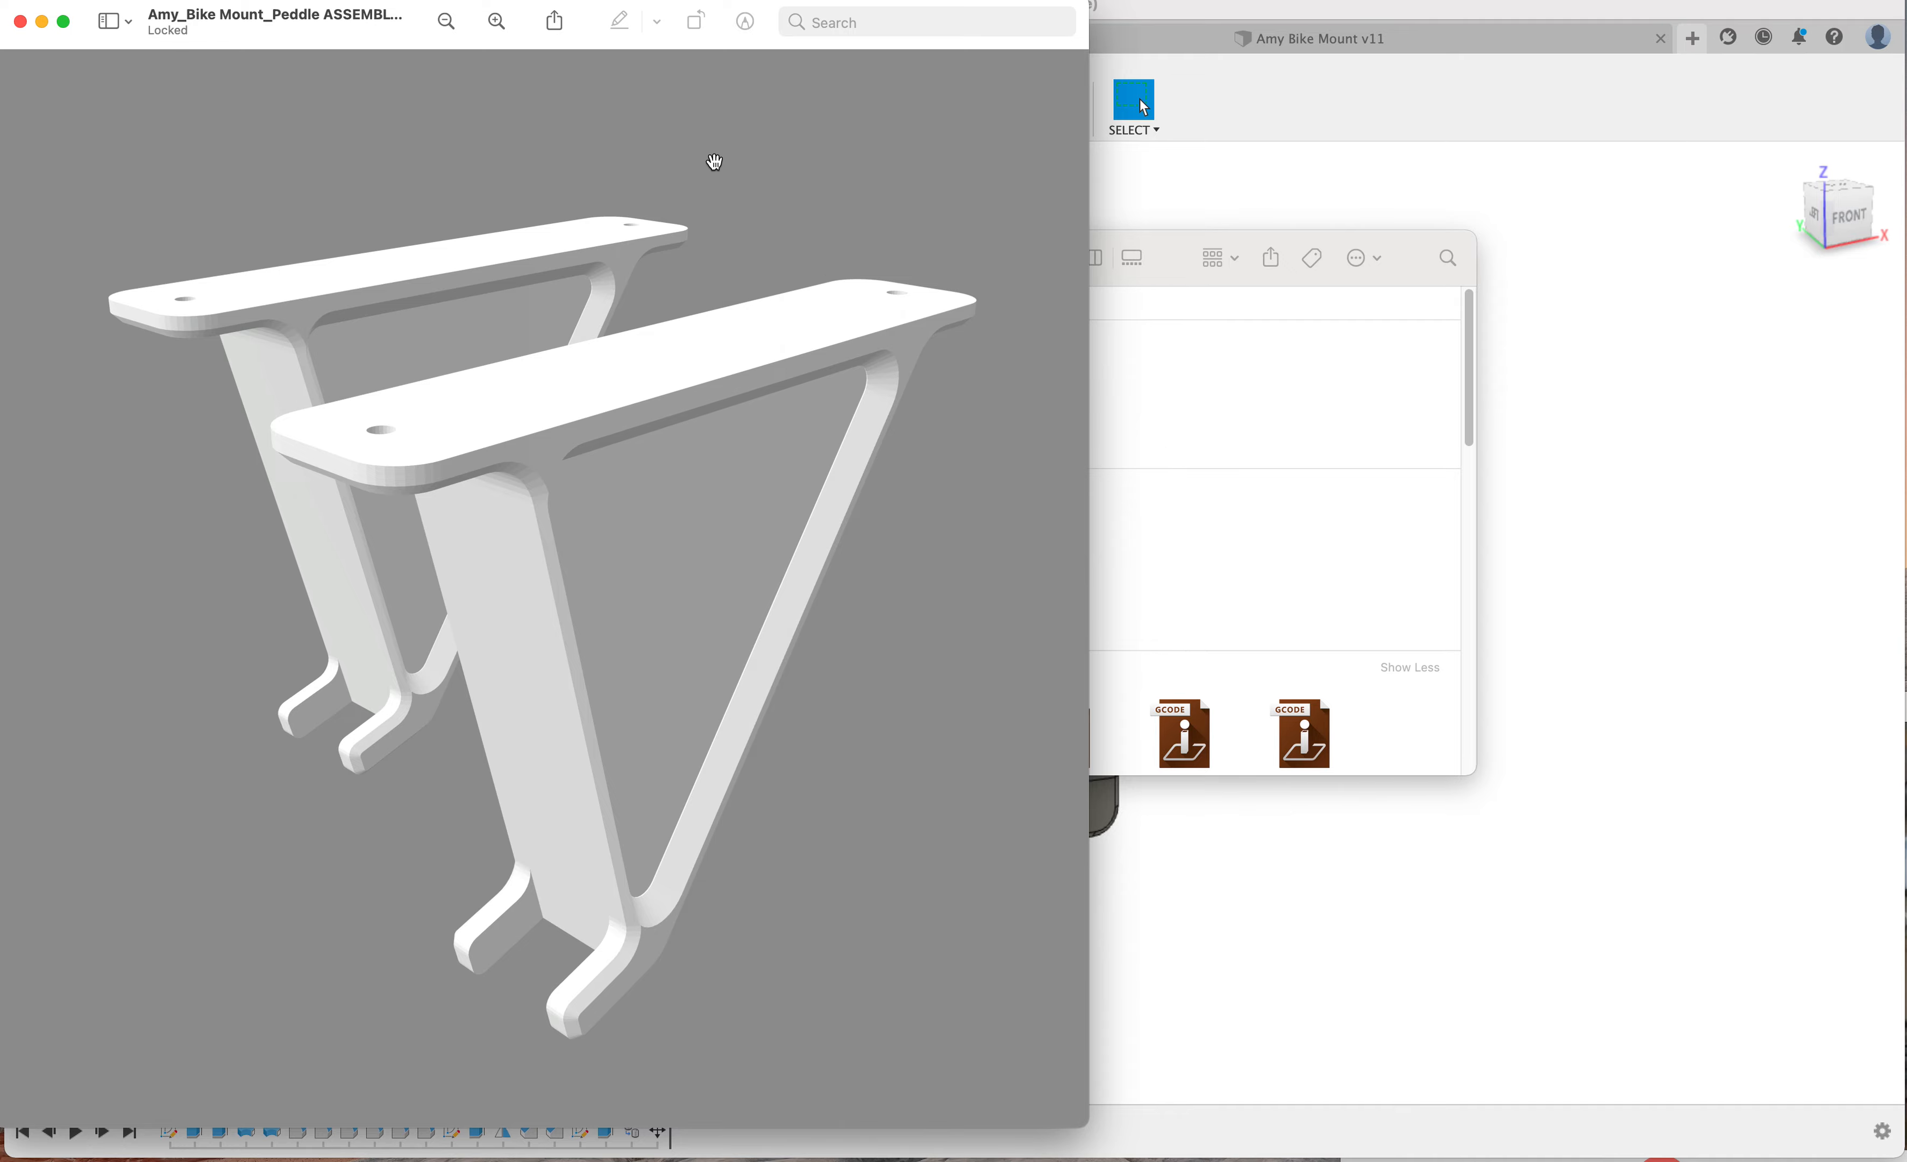
left_click_drag(715, 162, 801, 304)
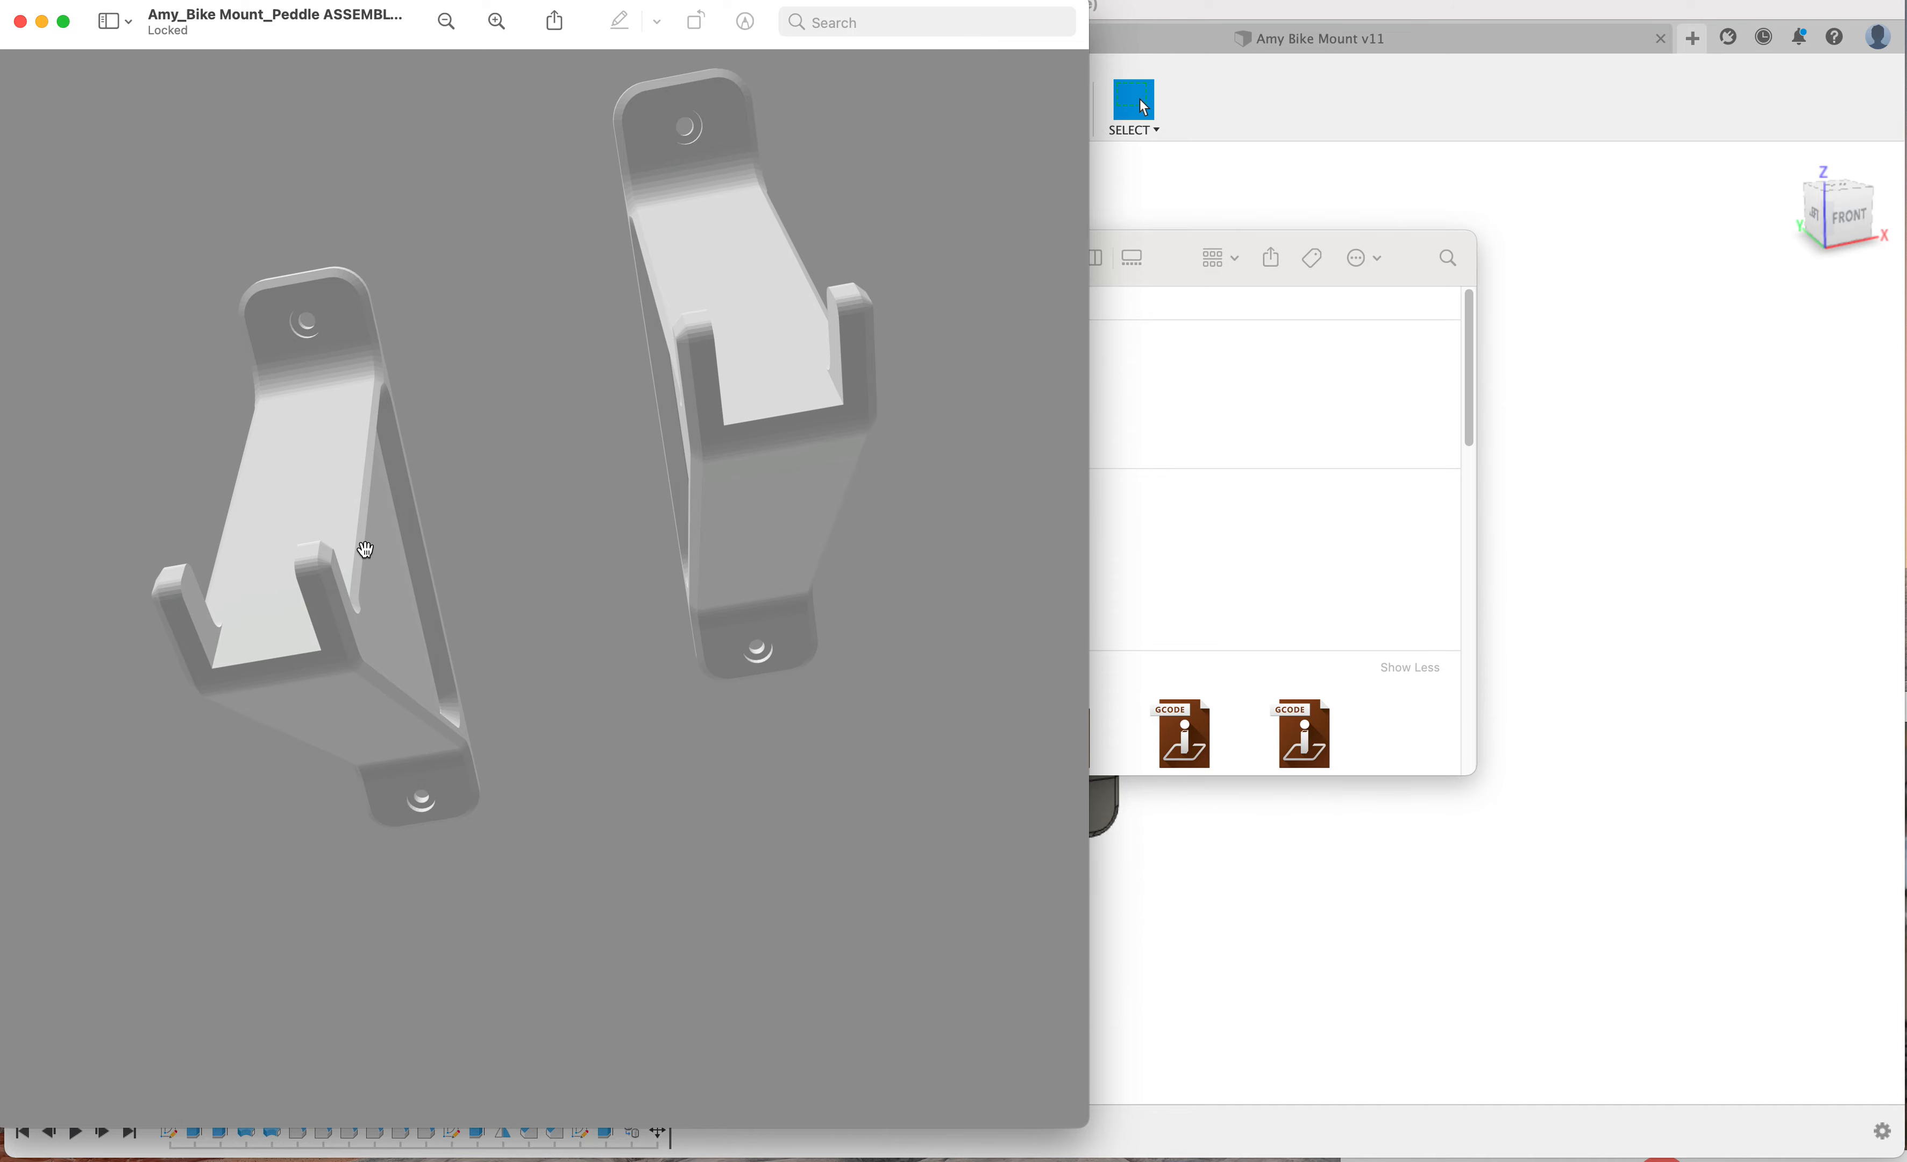
left_click_drag(307, 582, 339, 538)
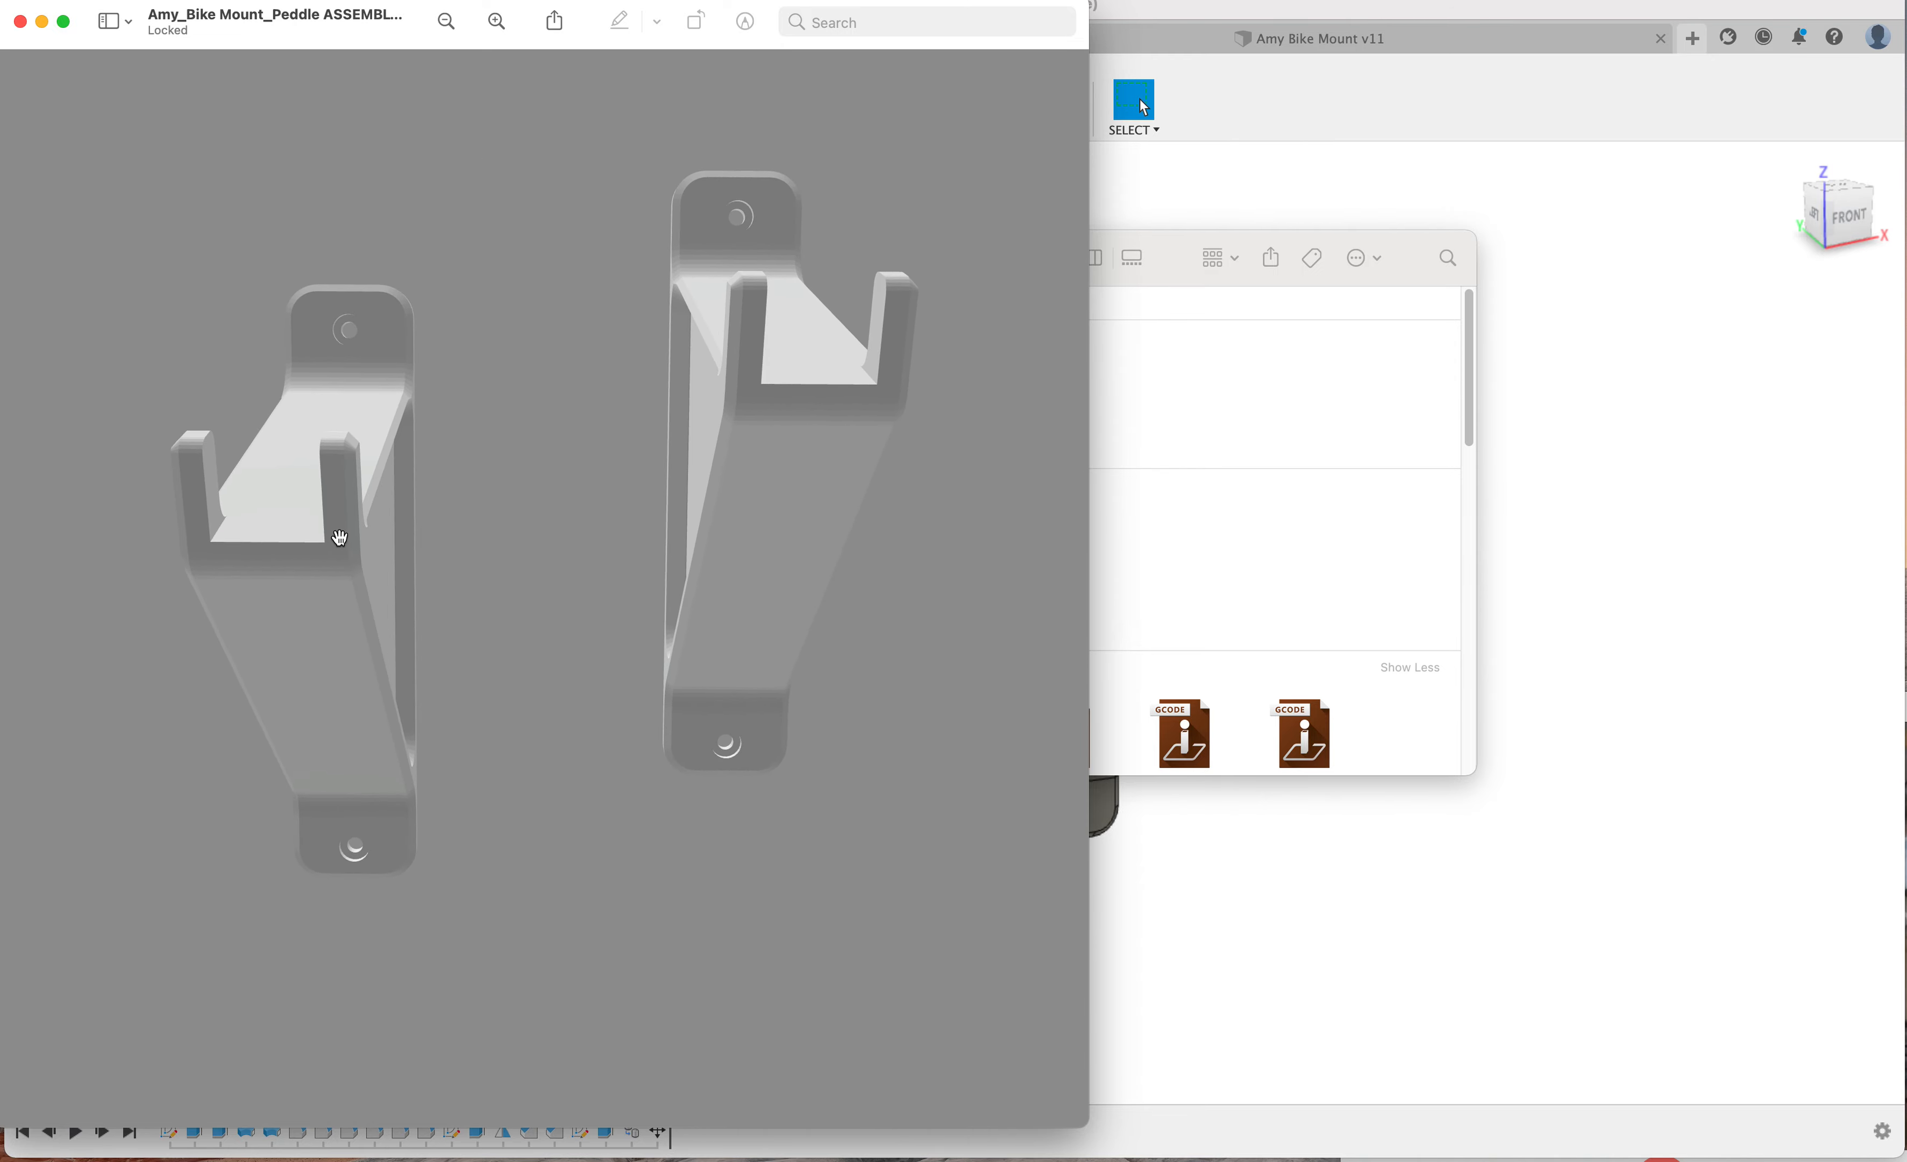
left_click(22, 24)
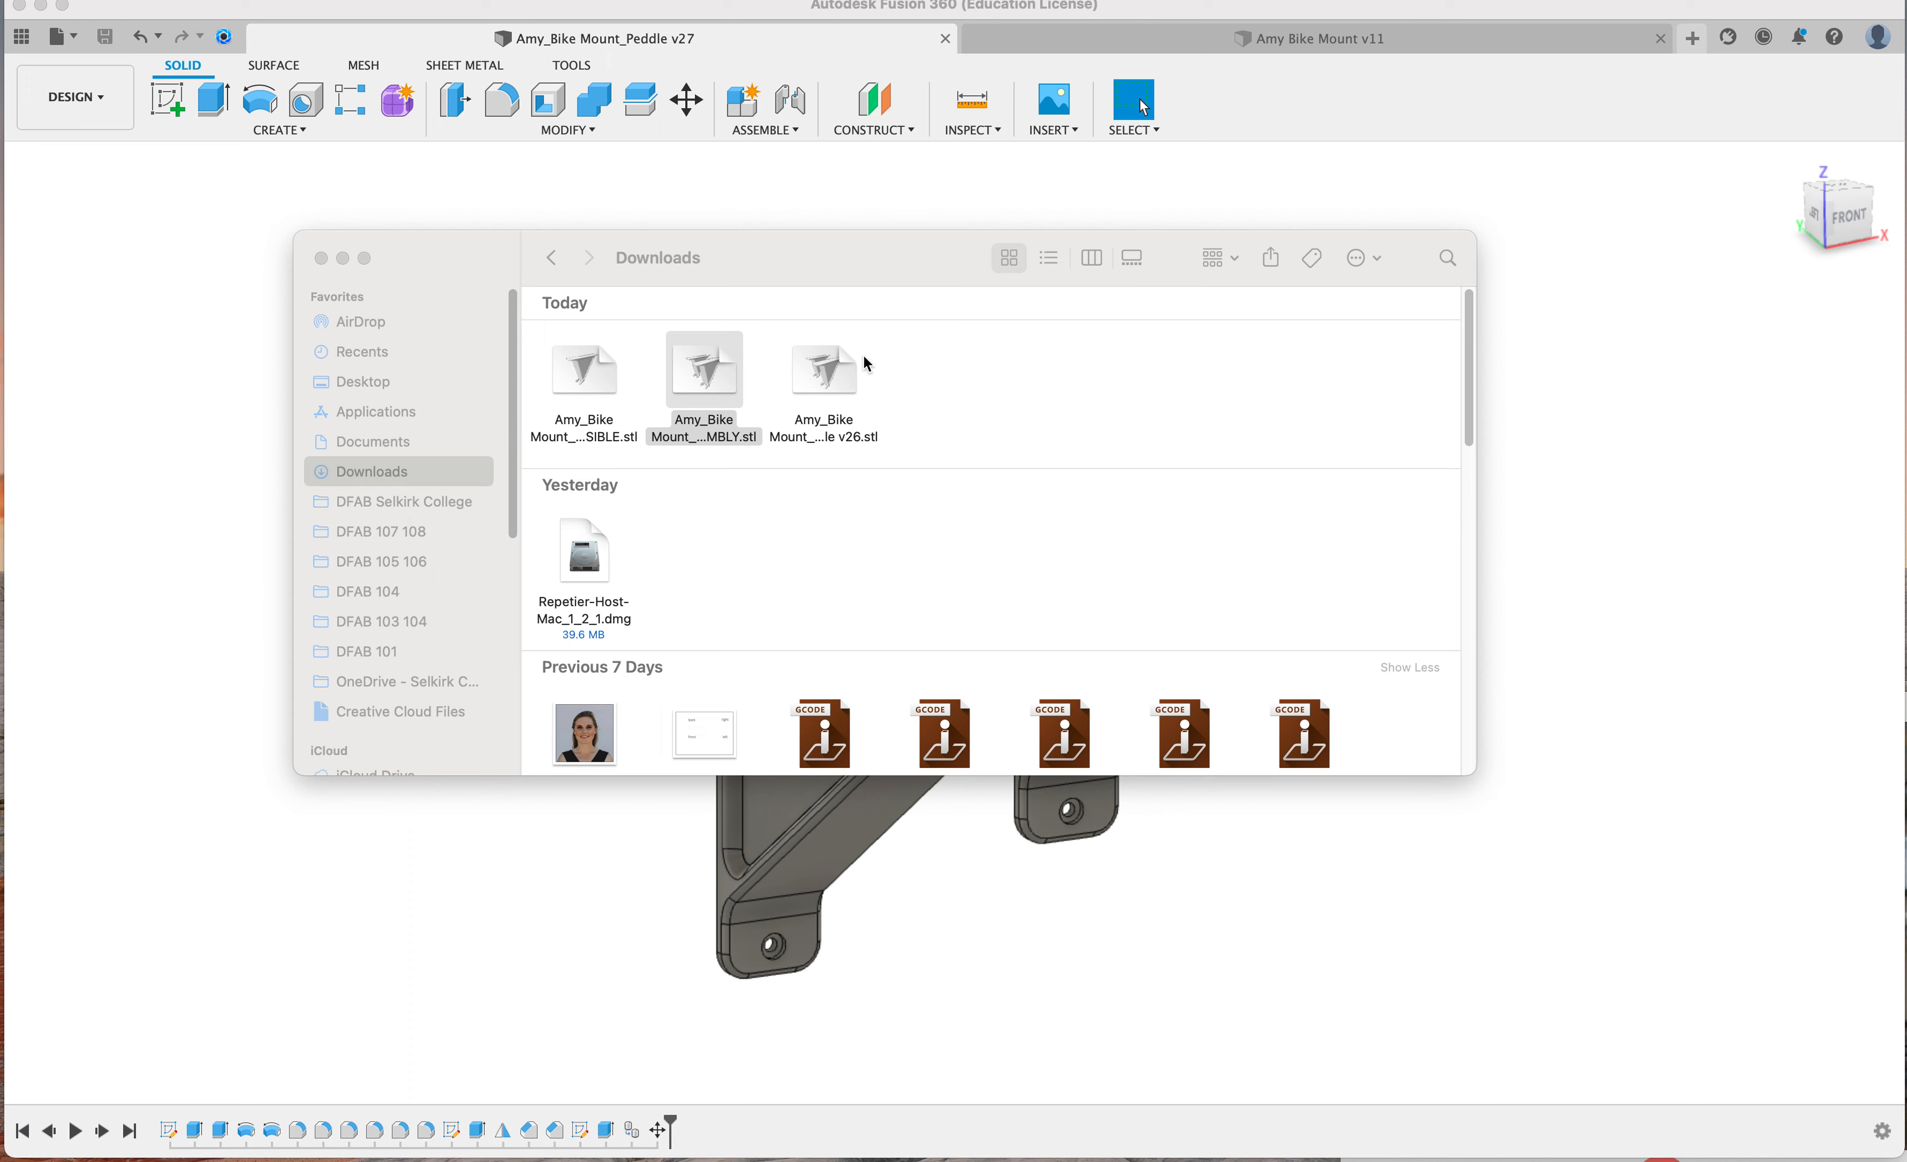
Open the newly exported v26 STL in Preview to check which bodies it contains, and close it
left_click(844, 365)
right_click(843, 364)
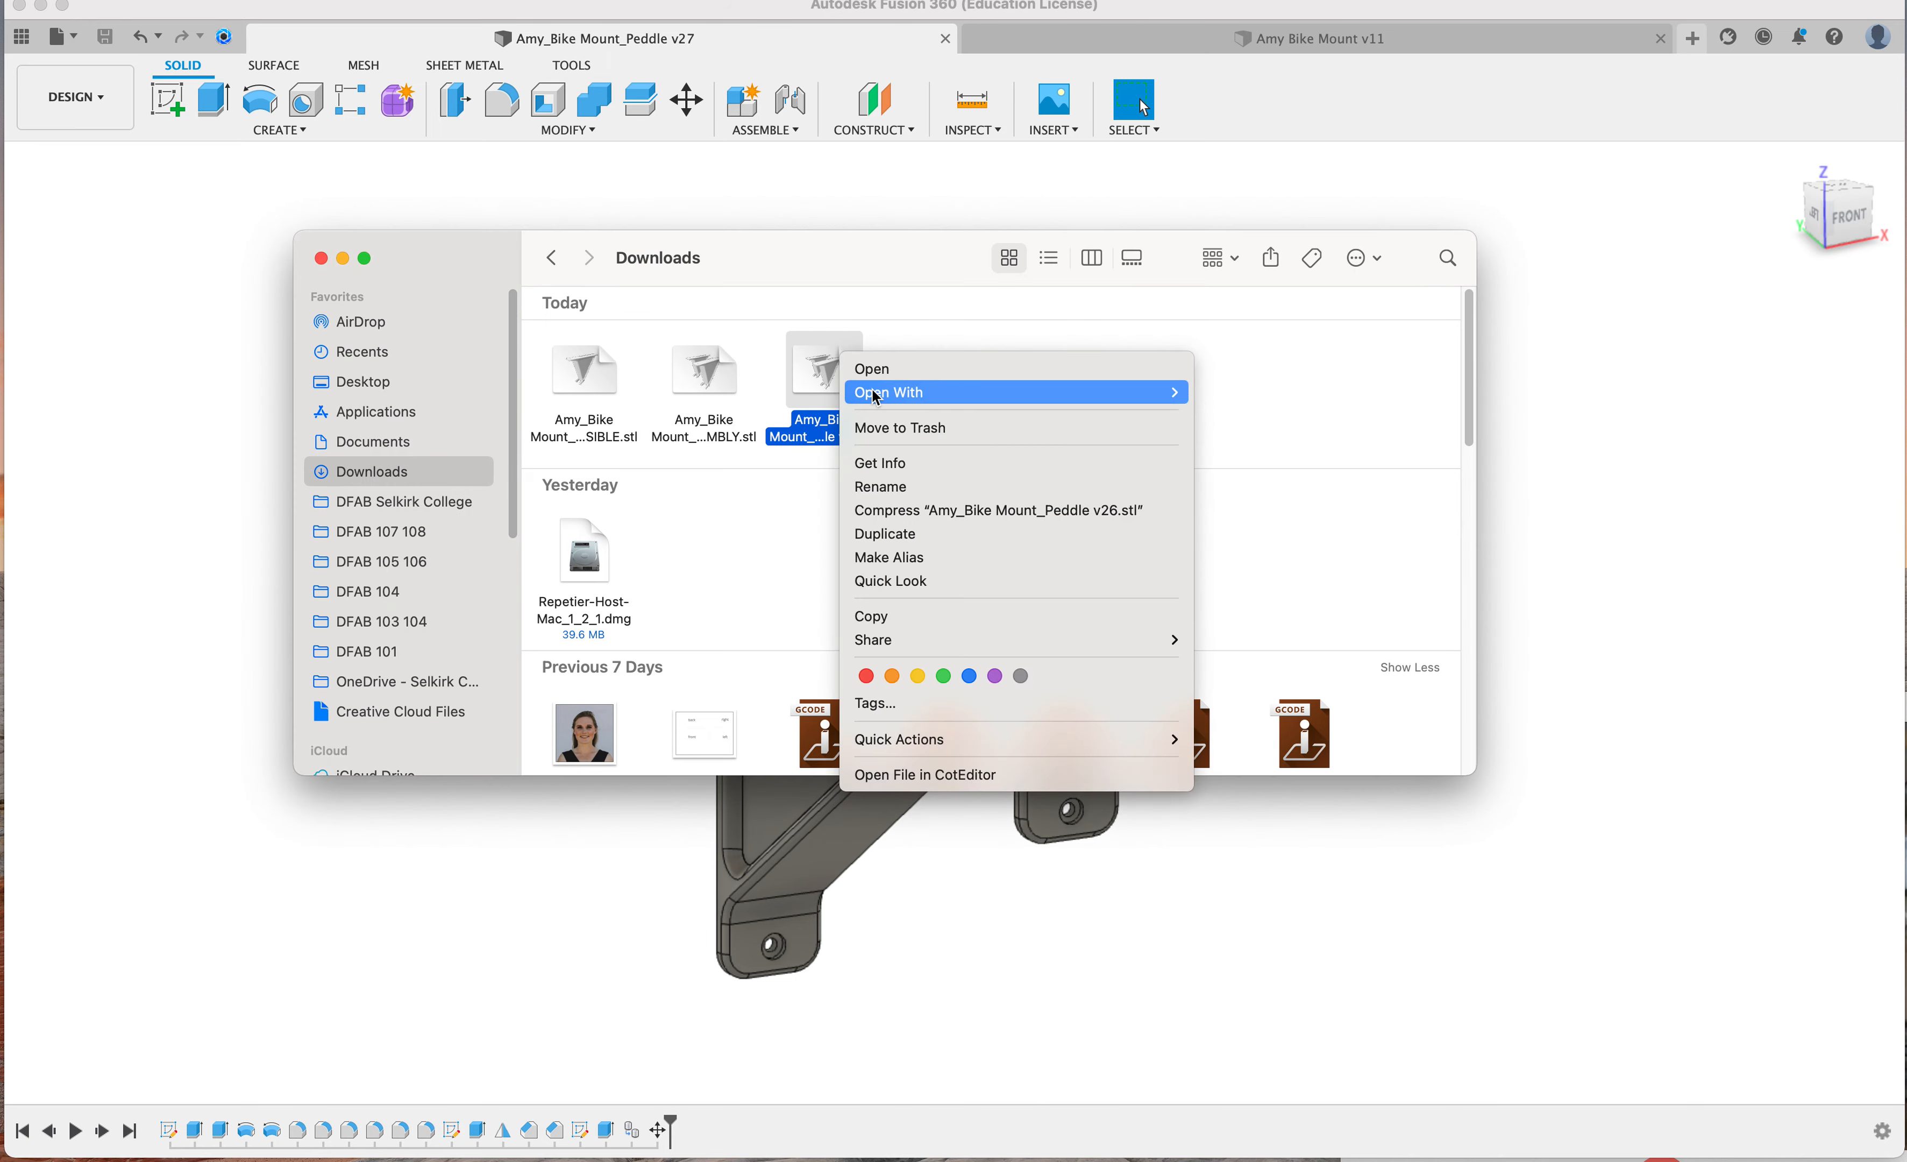
mouse_move(979, 392)
left_click(1259, 454)
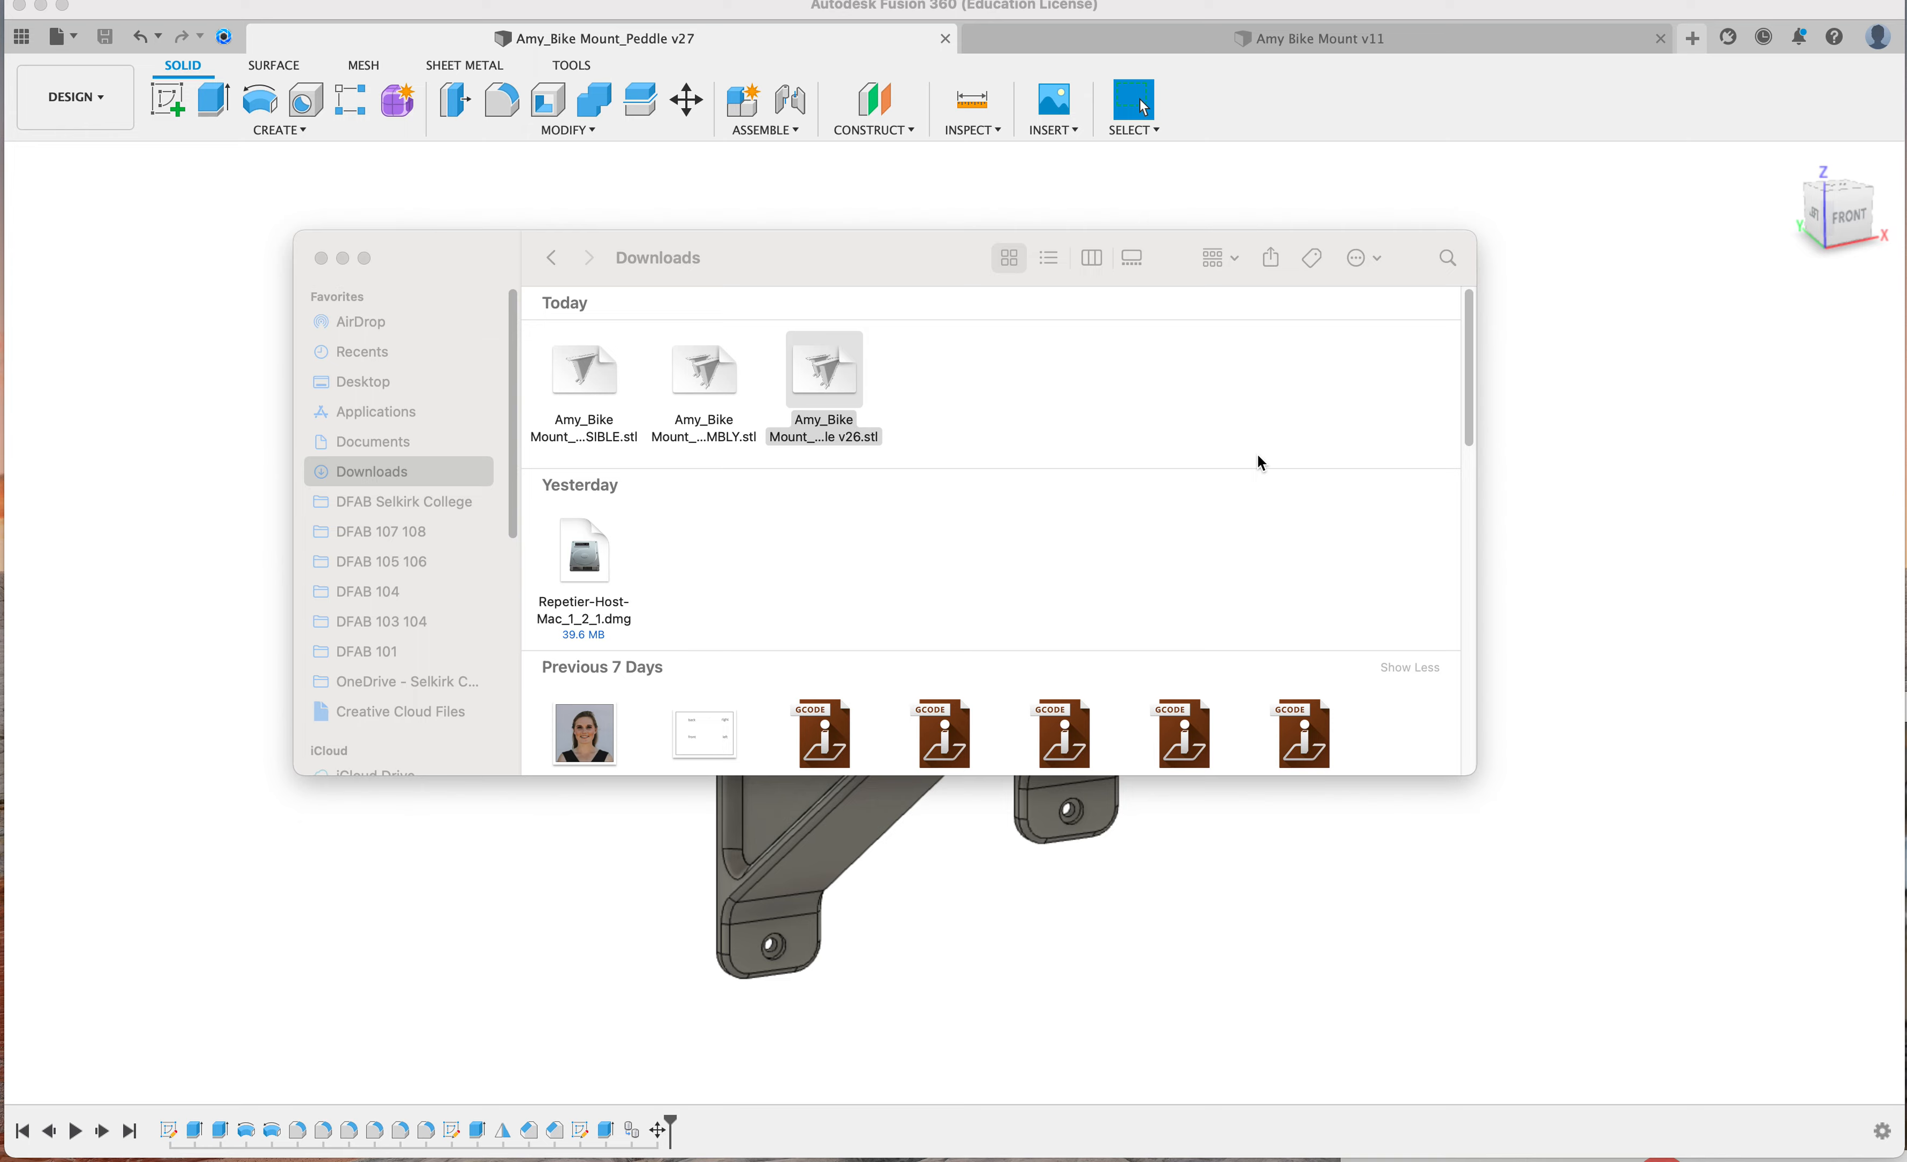
left_click(31, 22)
Open the ASSEMBKLY VISIBLE STL in Preview, examine its geometry, and close both the preview and the Downloads window
left_click(587, 368)
right_click(591, 363)
mouse_move(636, 405)
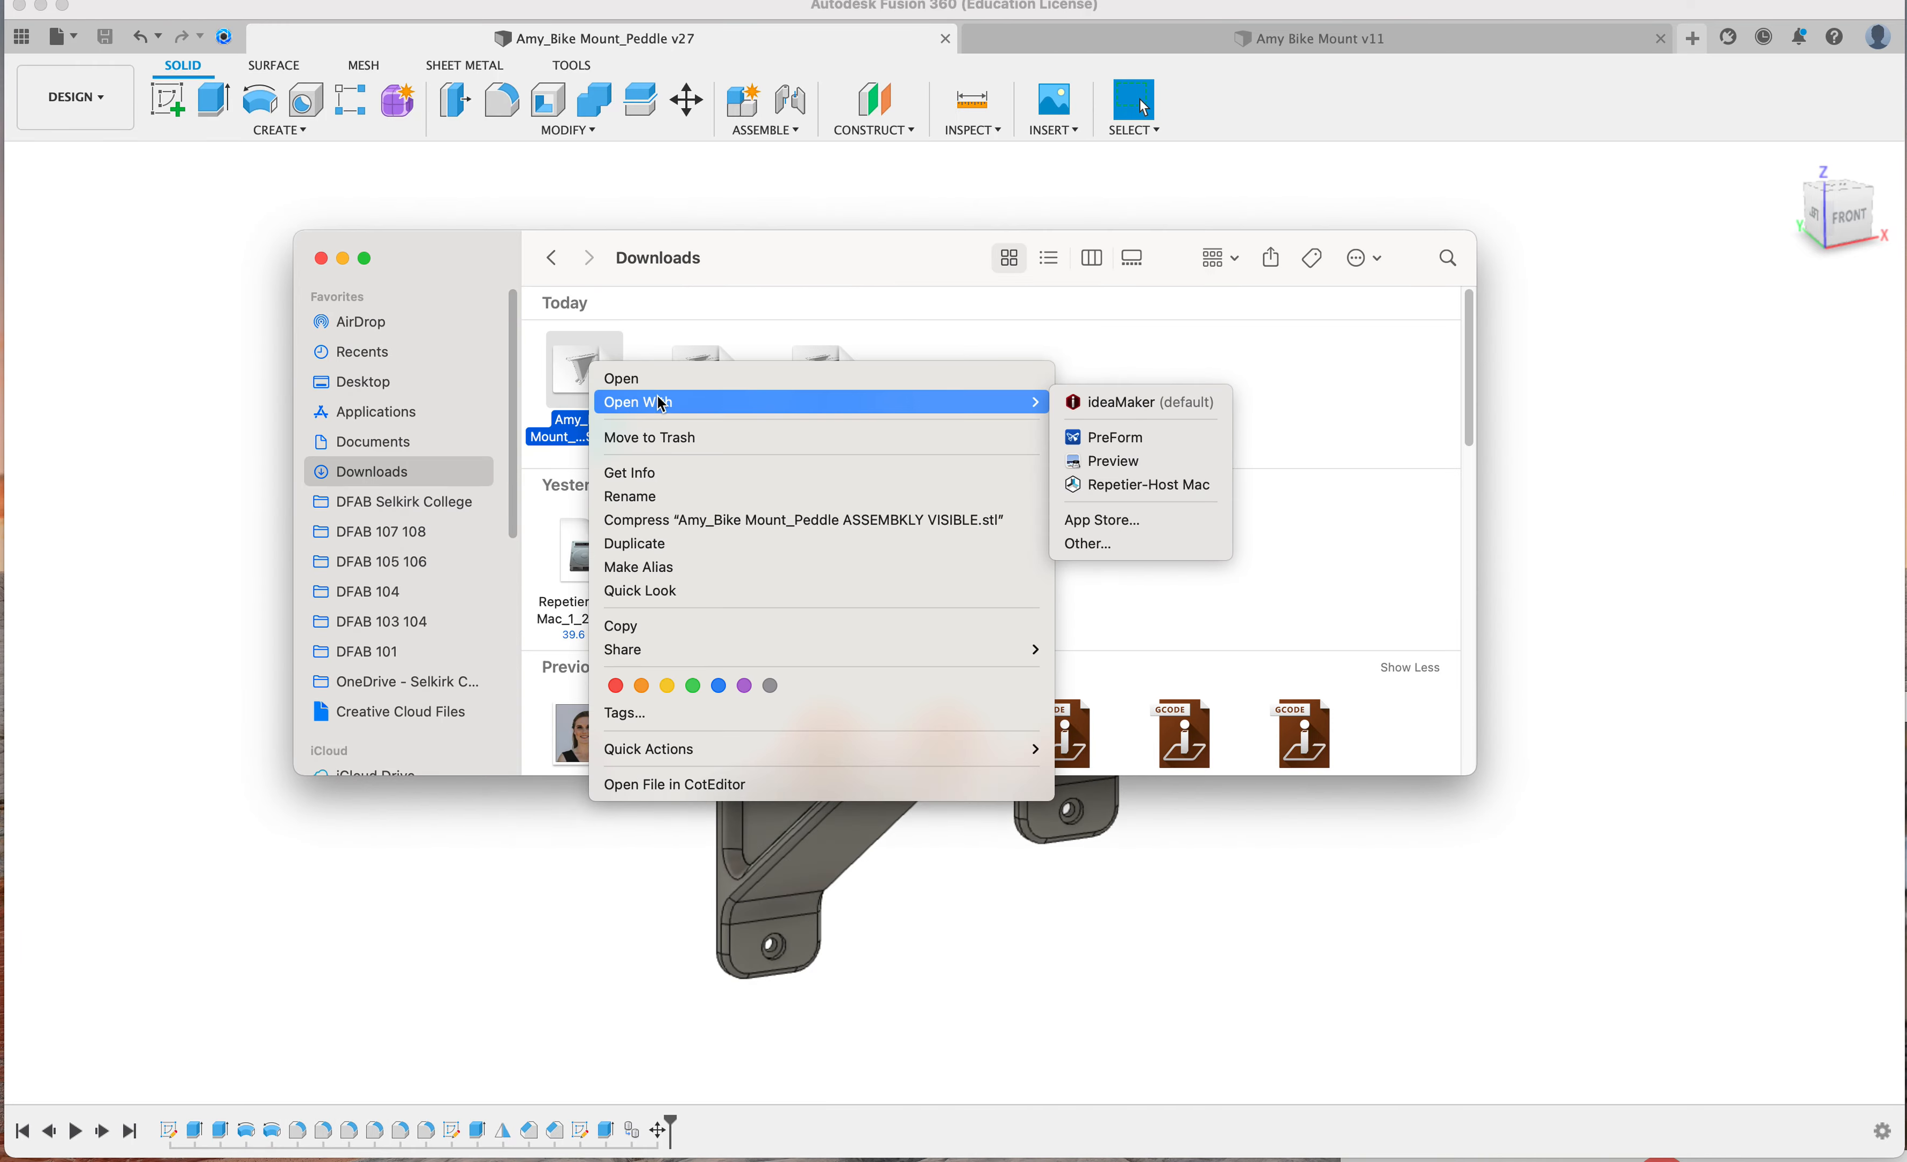
left_click(1162, 462)
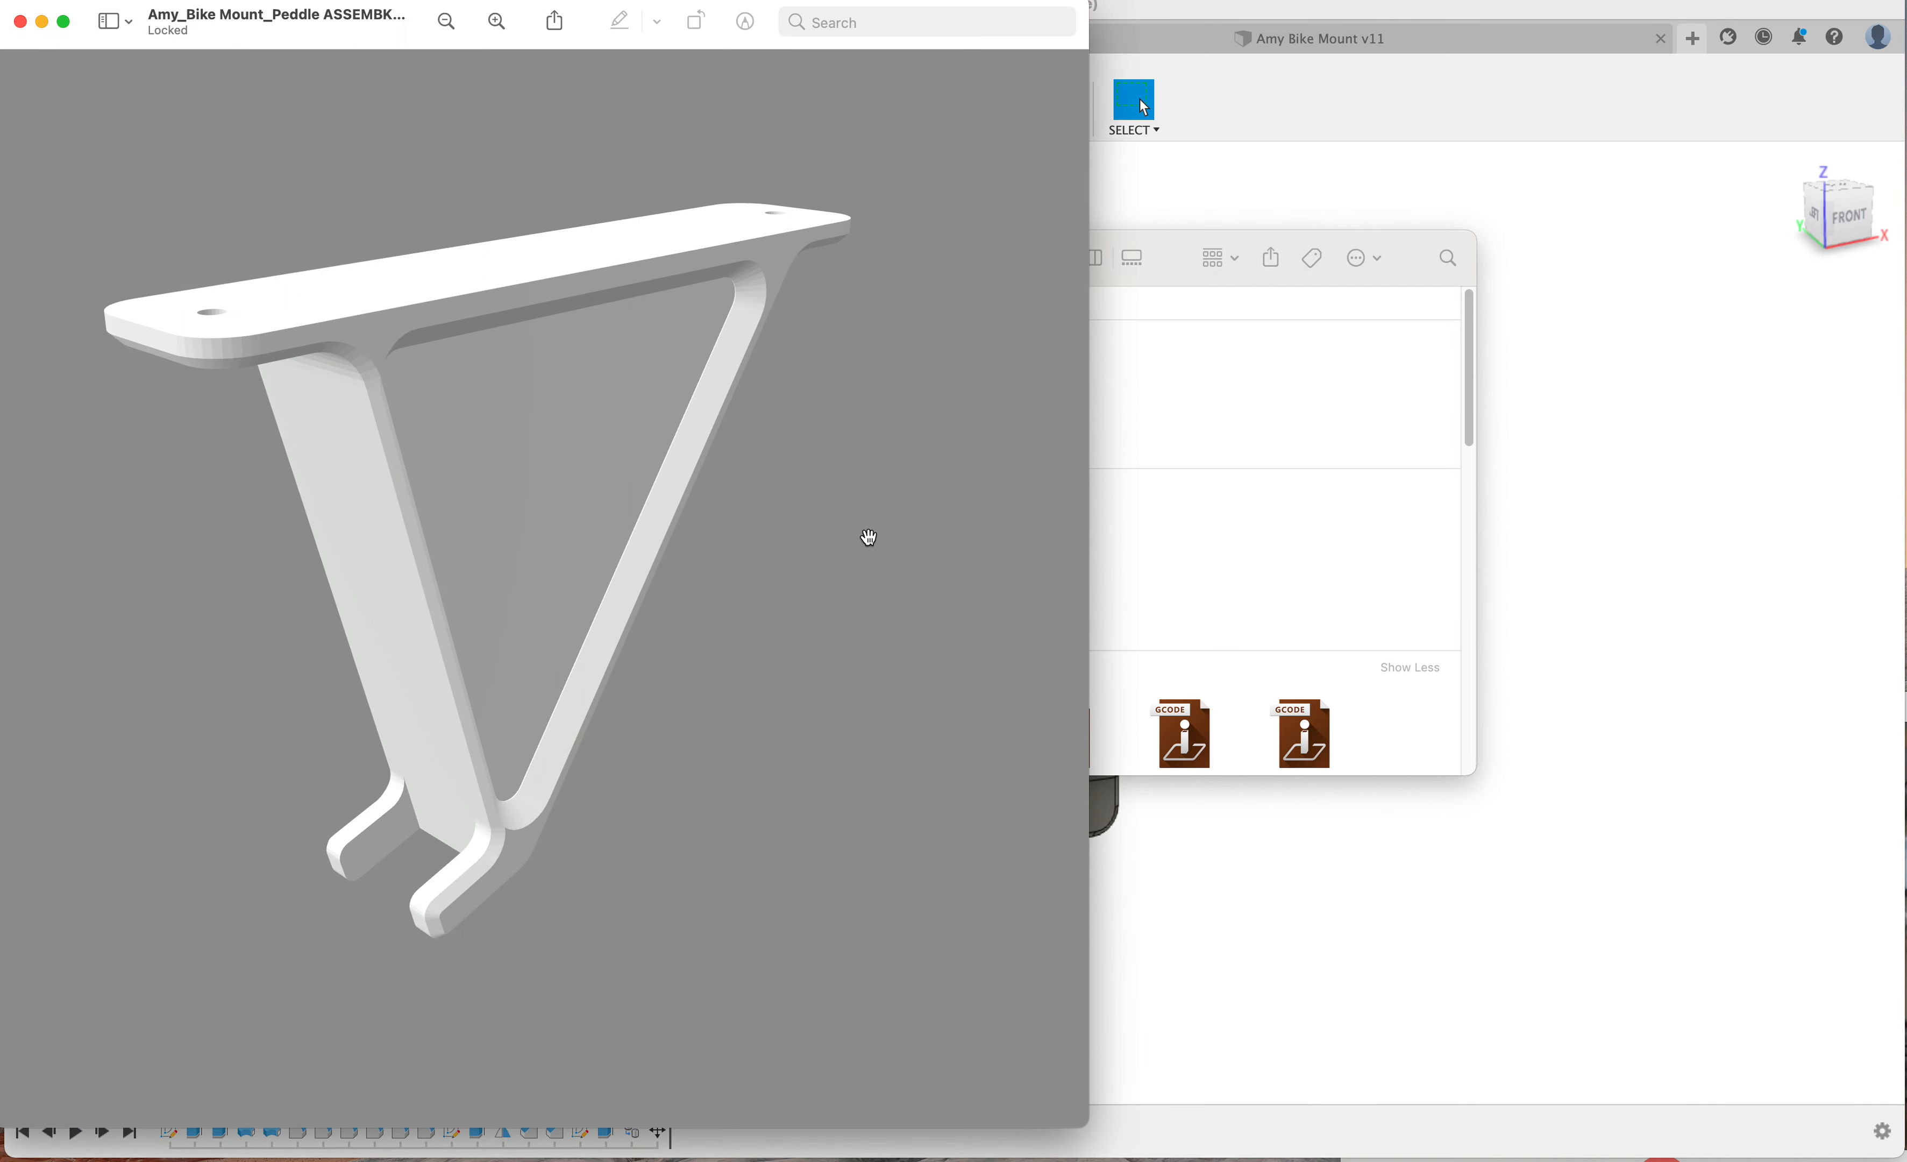
left_click_drag(545, 715, 610, 438)
left_click(21, 22)
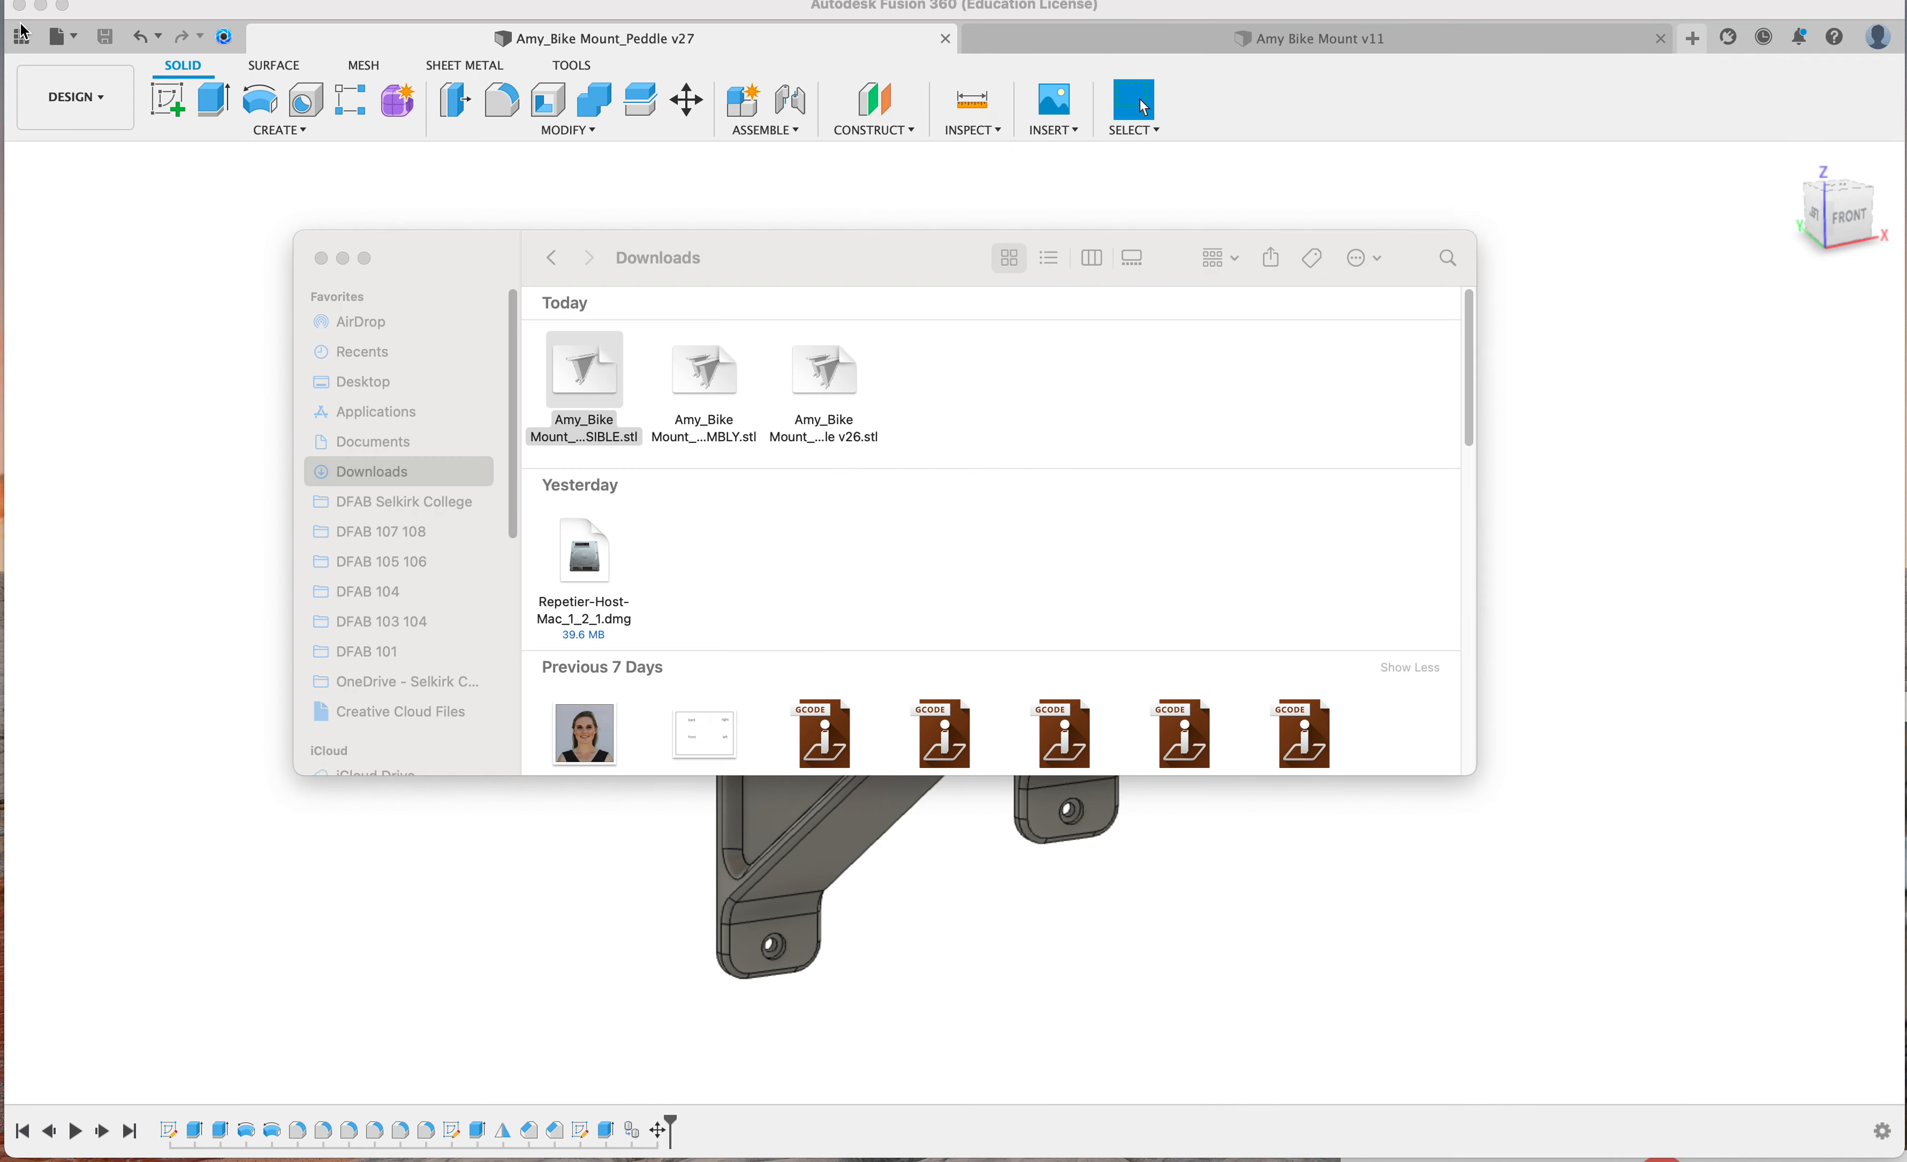
left_click(321, 258)
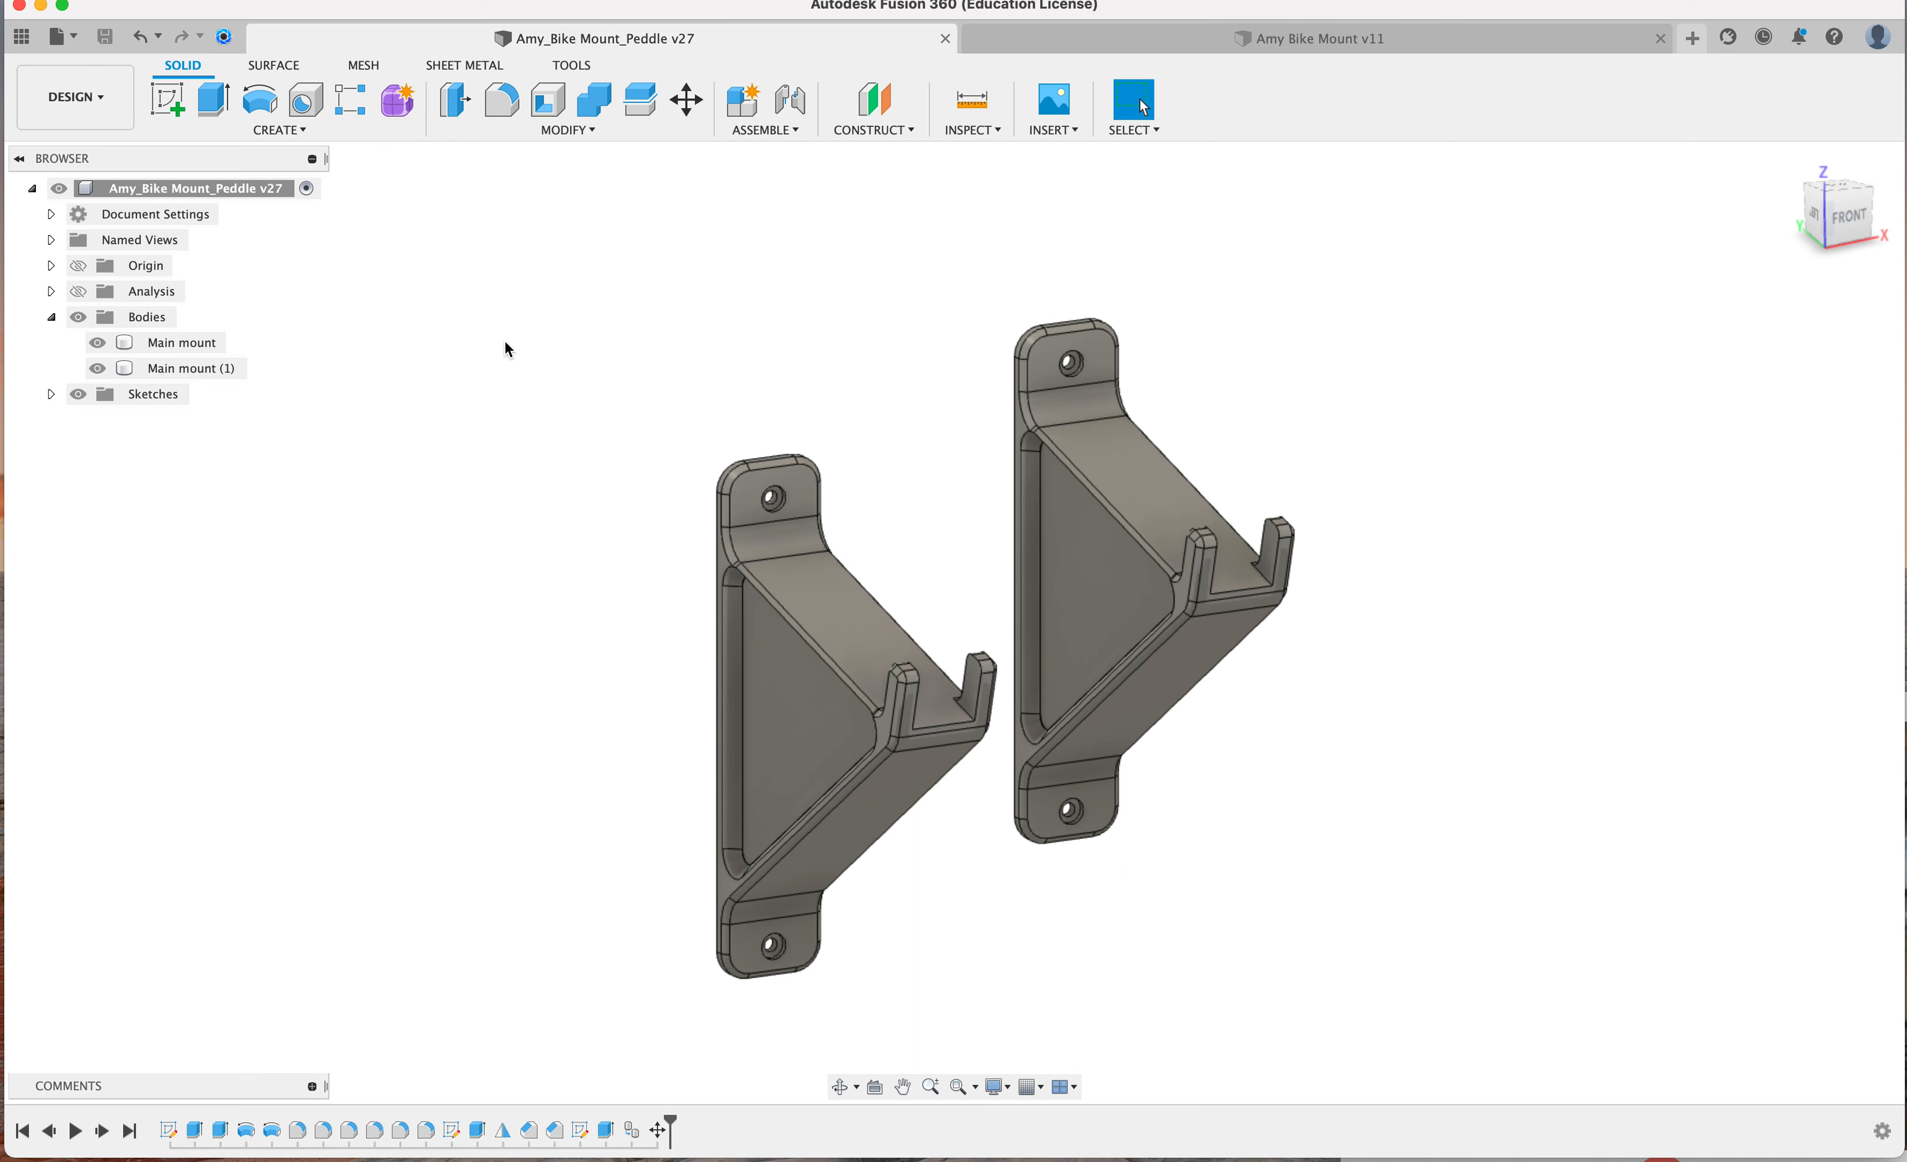
Start the 3D Print command, try selecting each mount body, and settle on Main mount (1) as the body to export
left_click(88, 43)
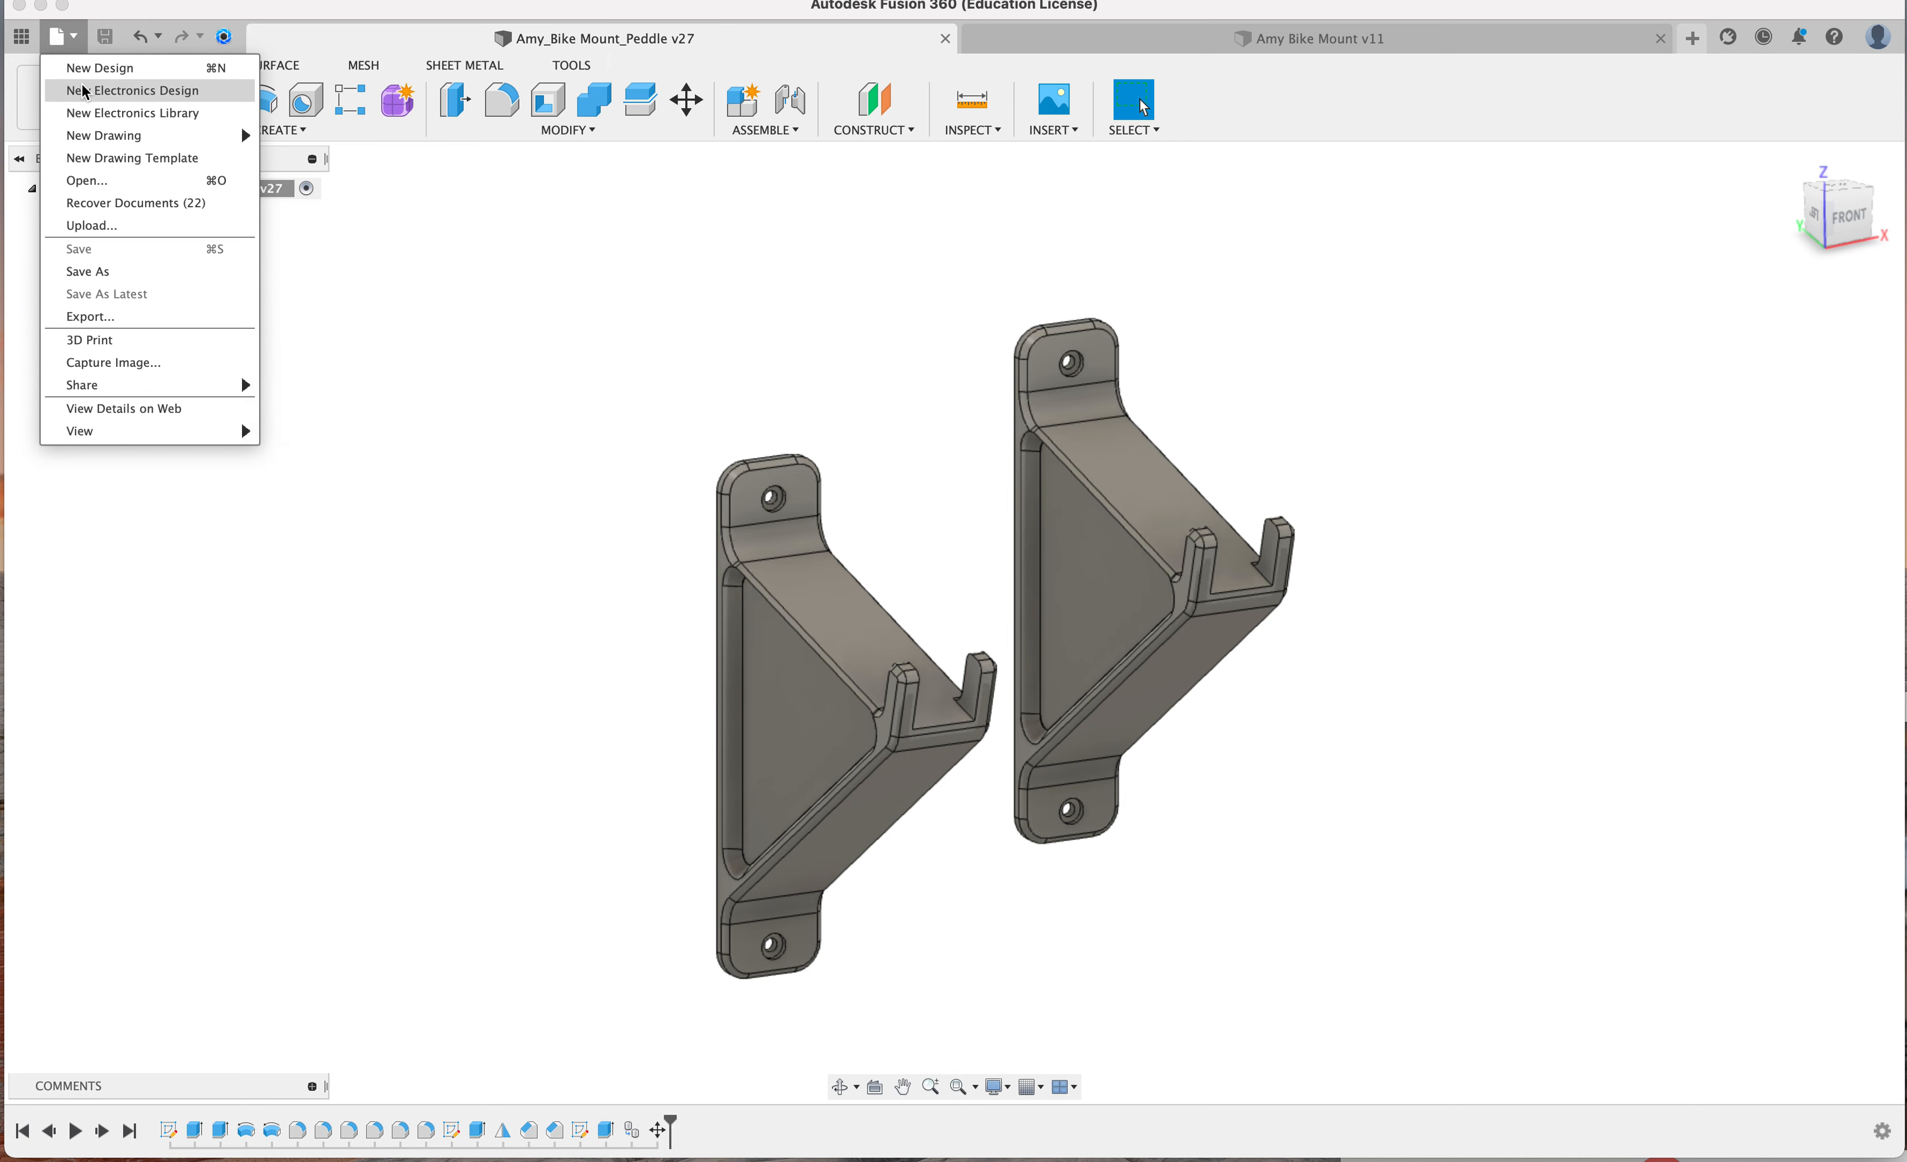
left_click(145, 342)
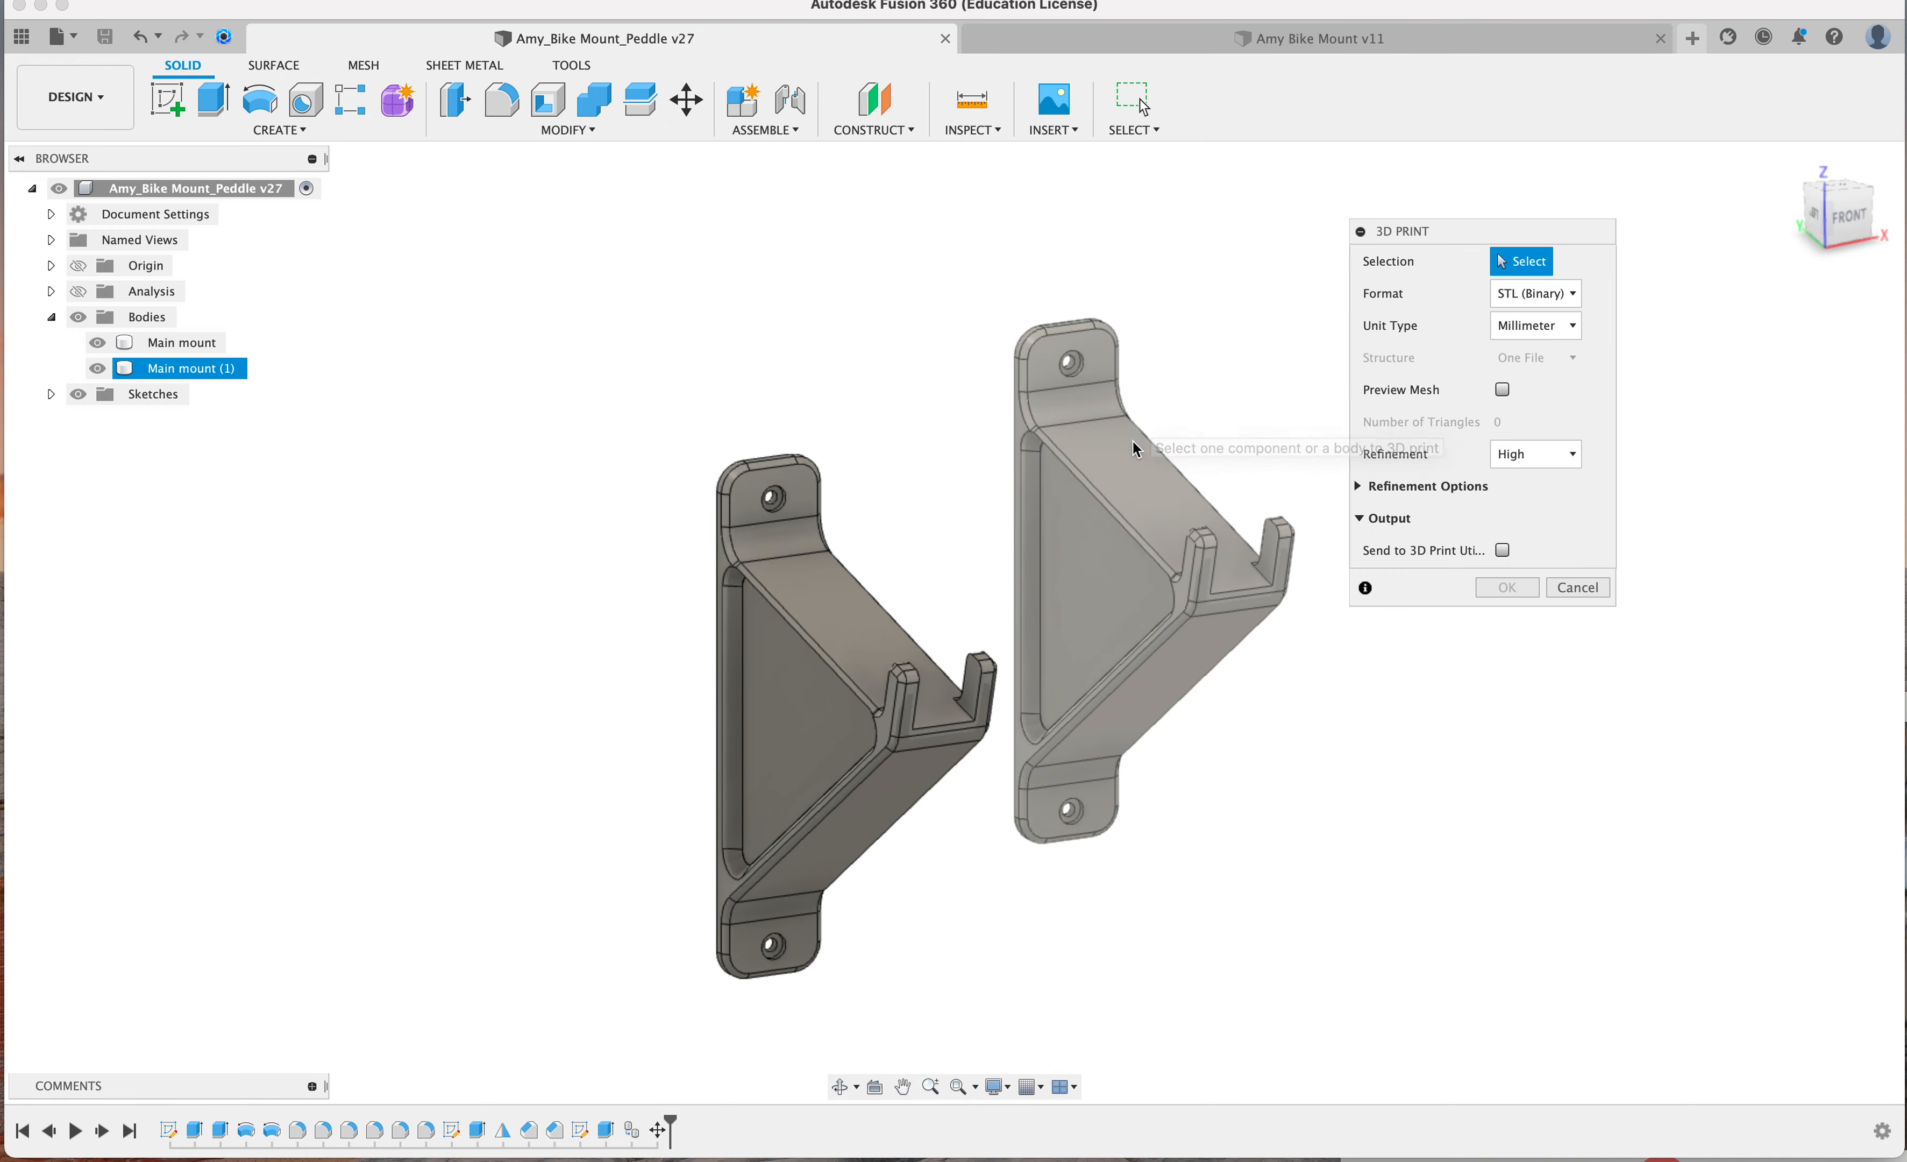
left_click_drag(1514, 259, 1575, 279)
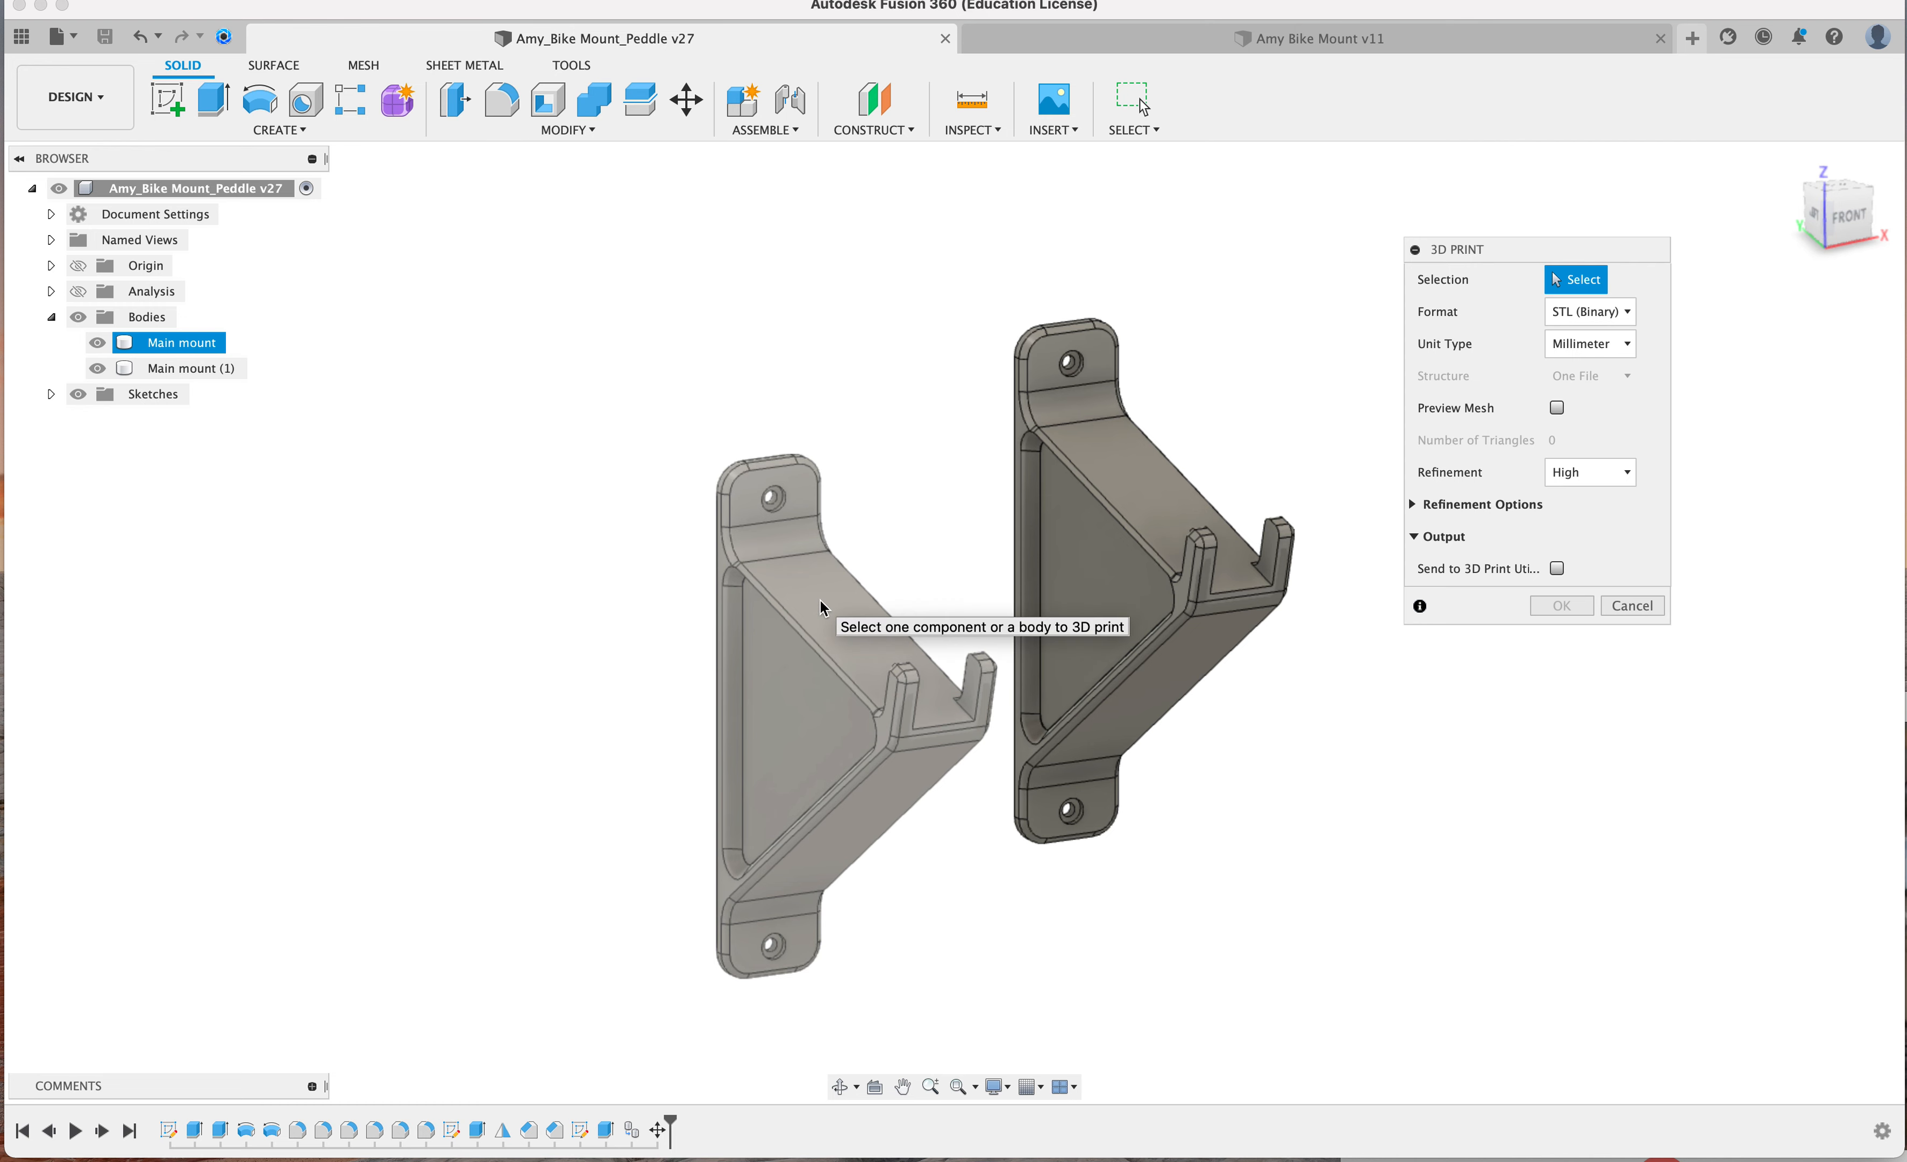
left_click(800, 543)
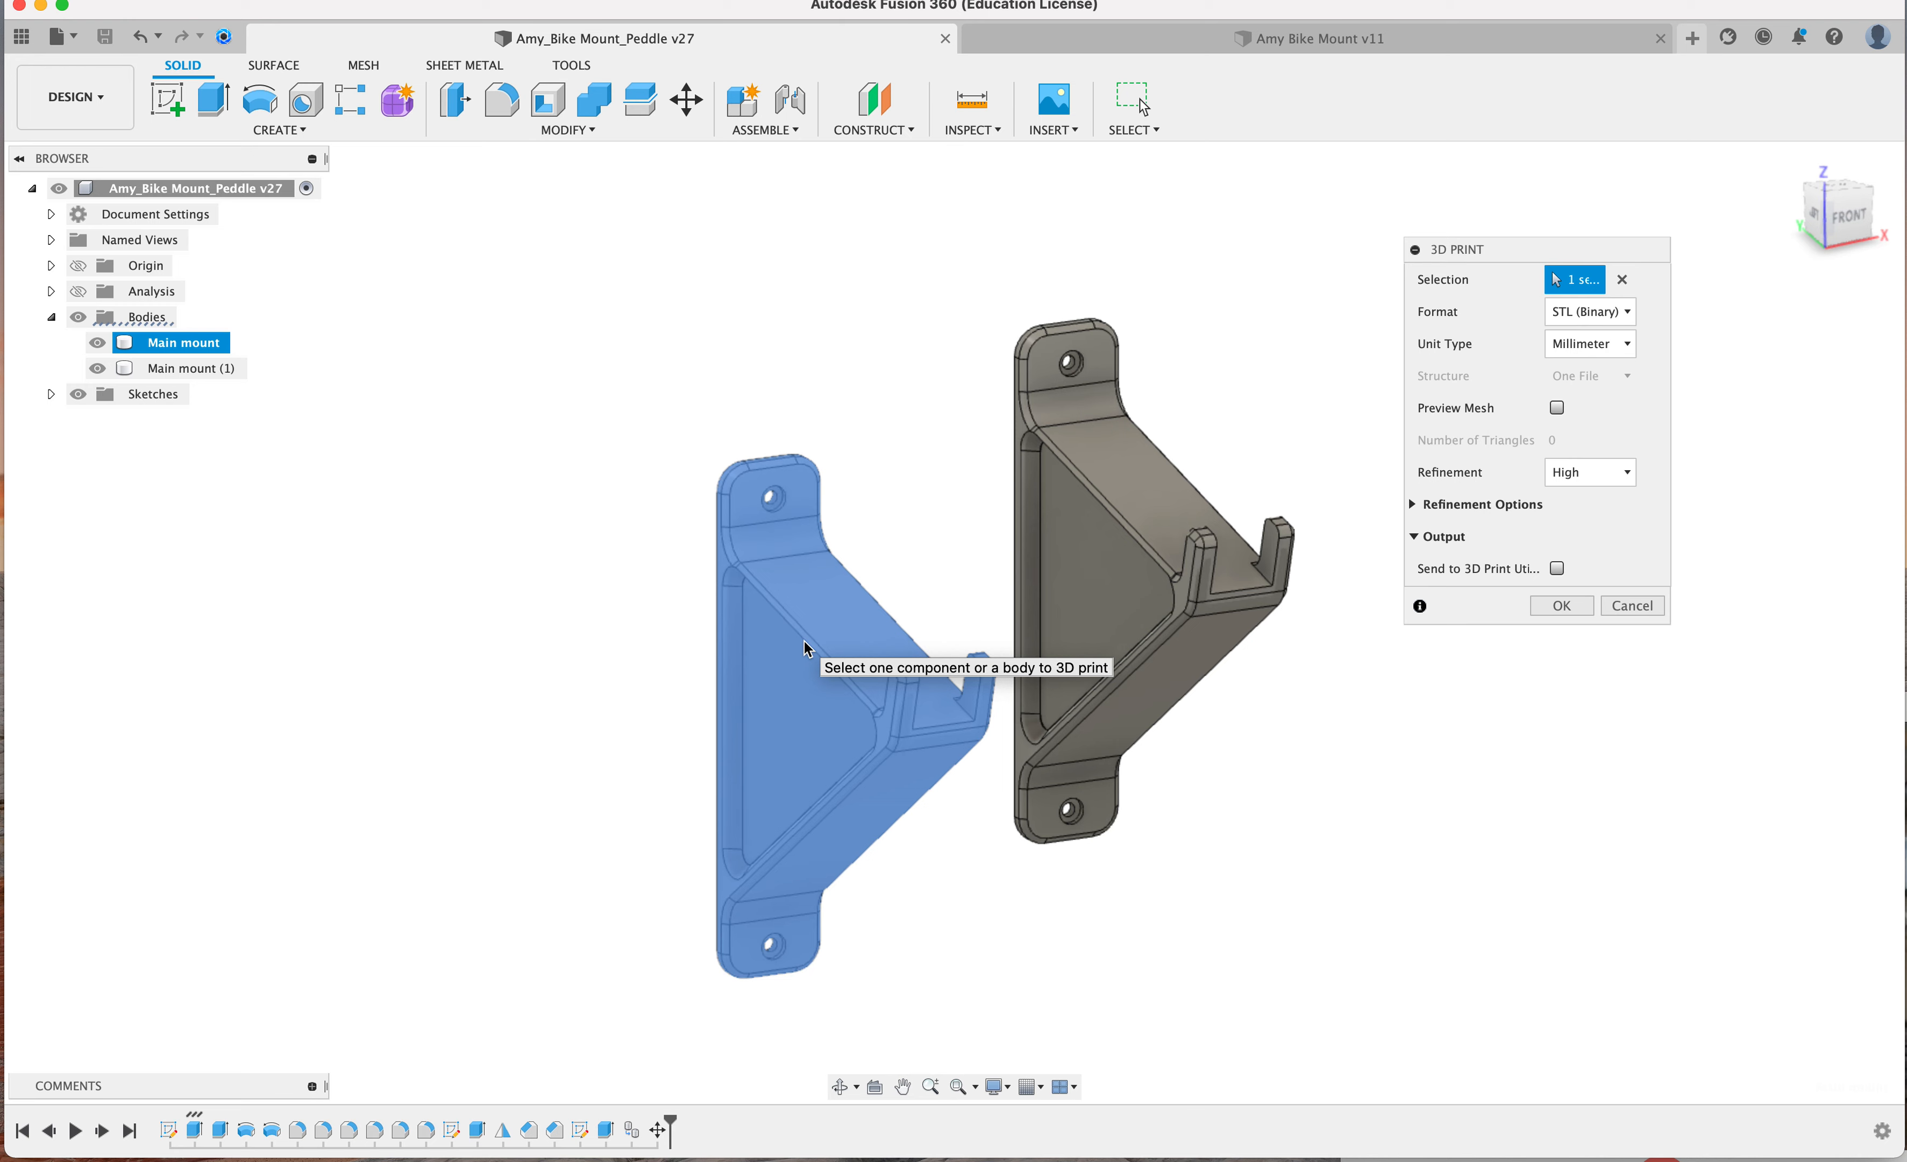
left_click(1122, 462)
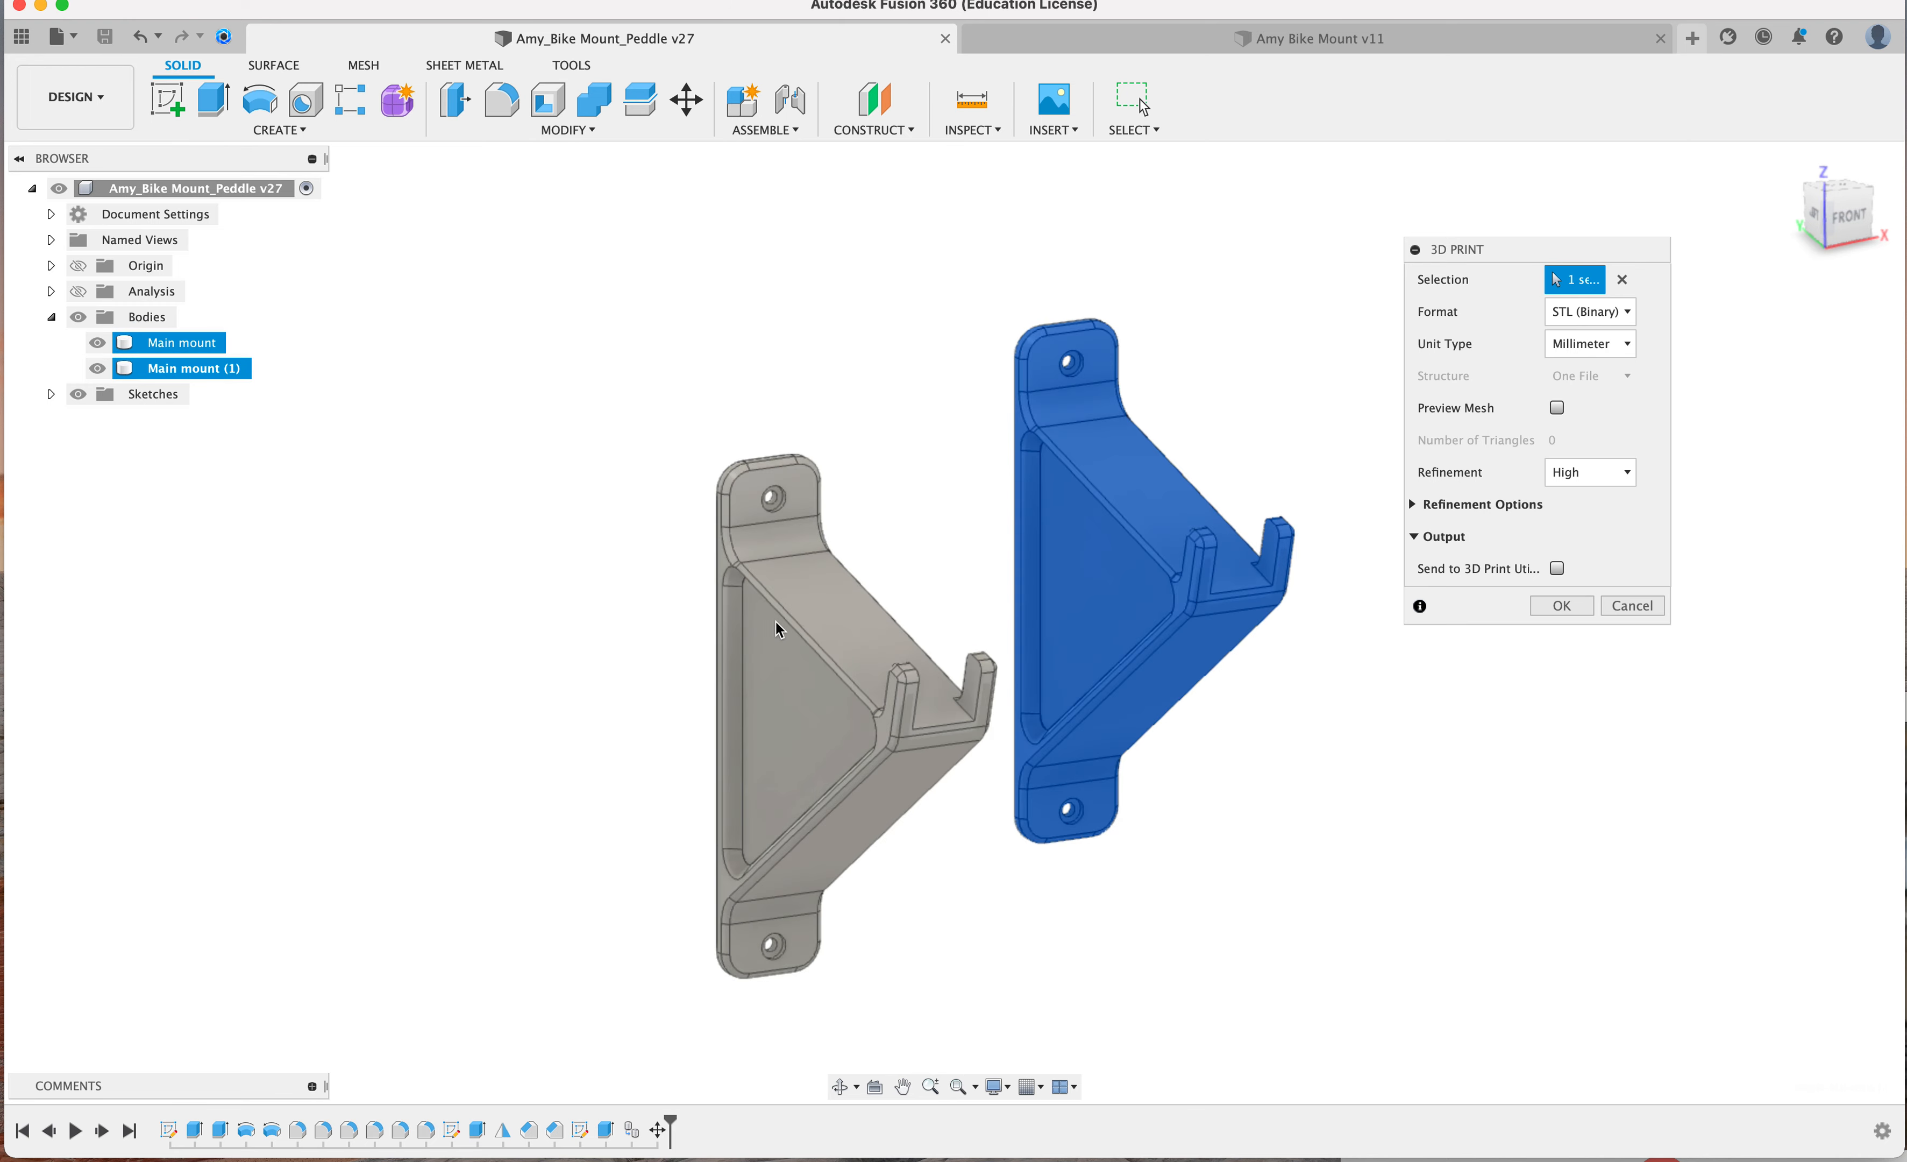
left_click(780, 610)
left_click(1124, 451)
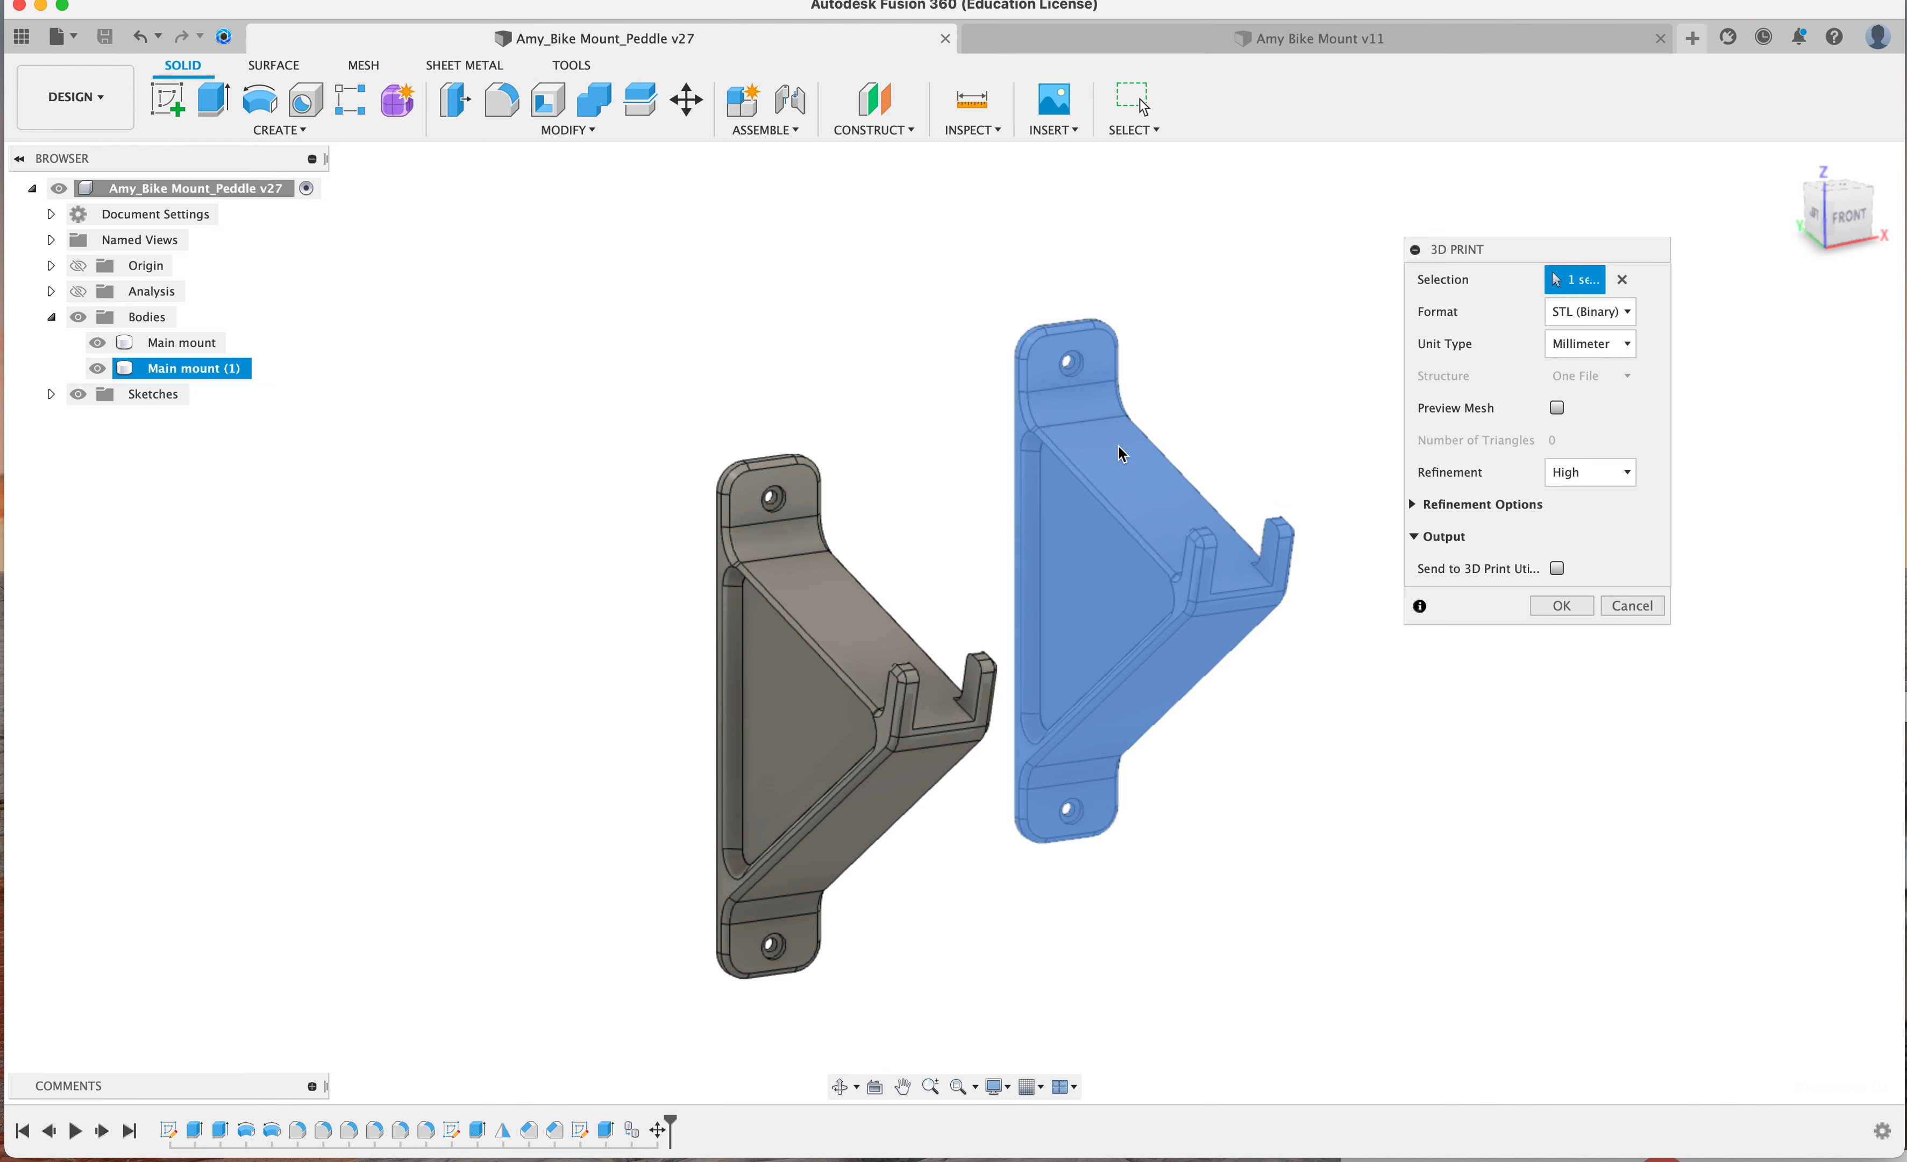
left_click(864, 624)
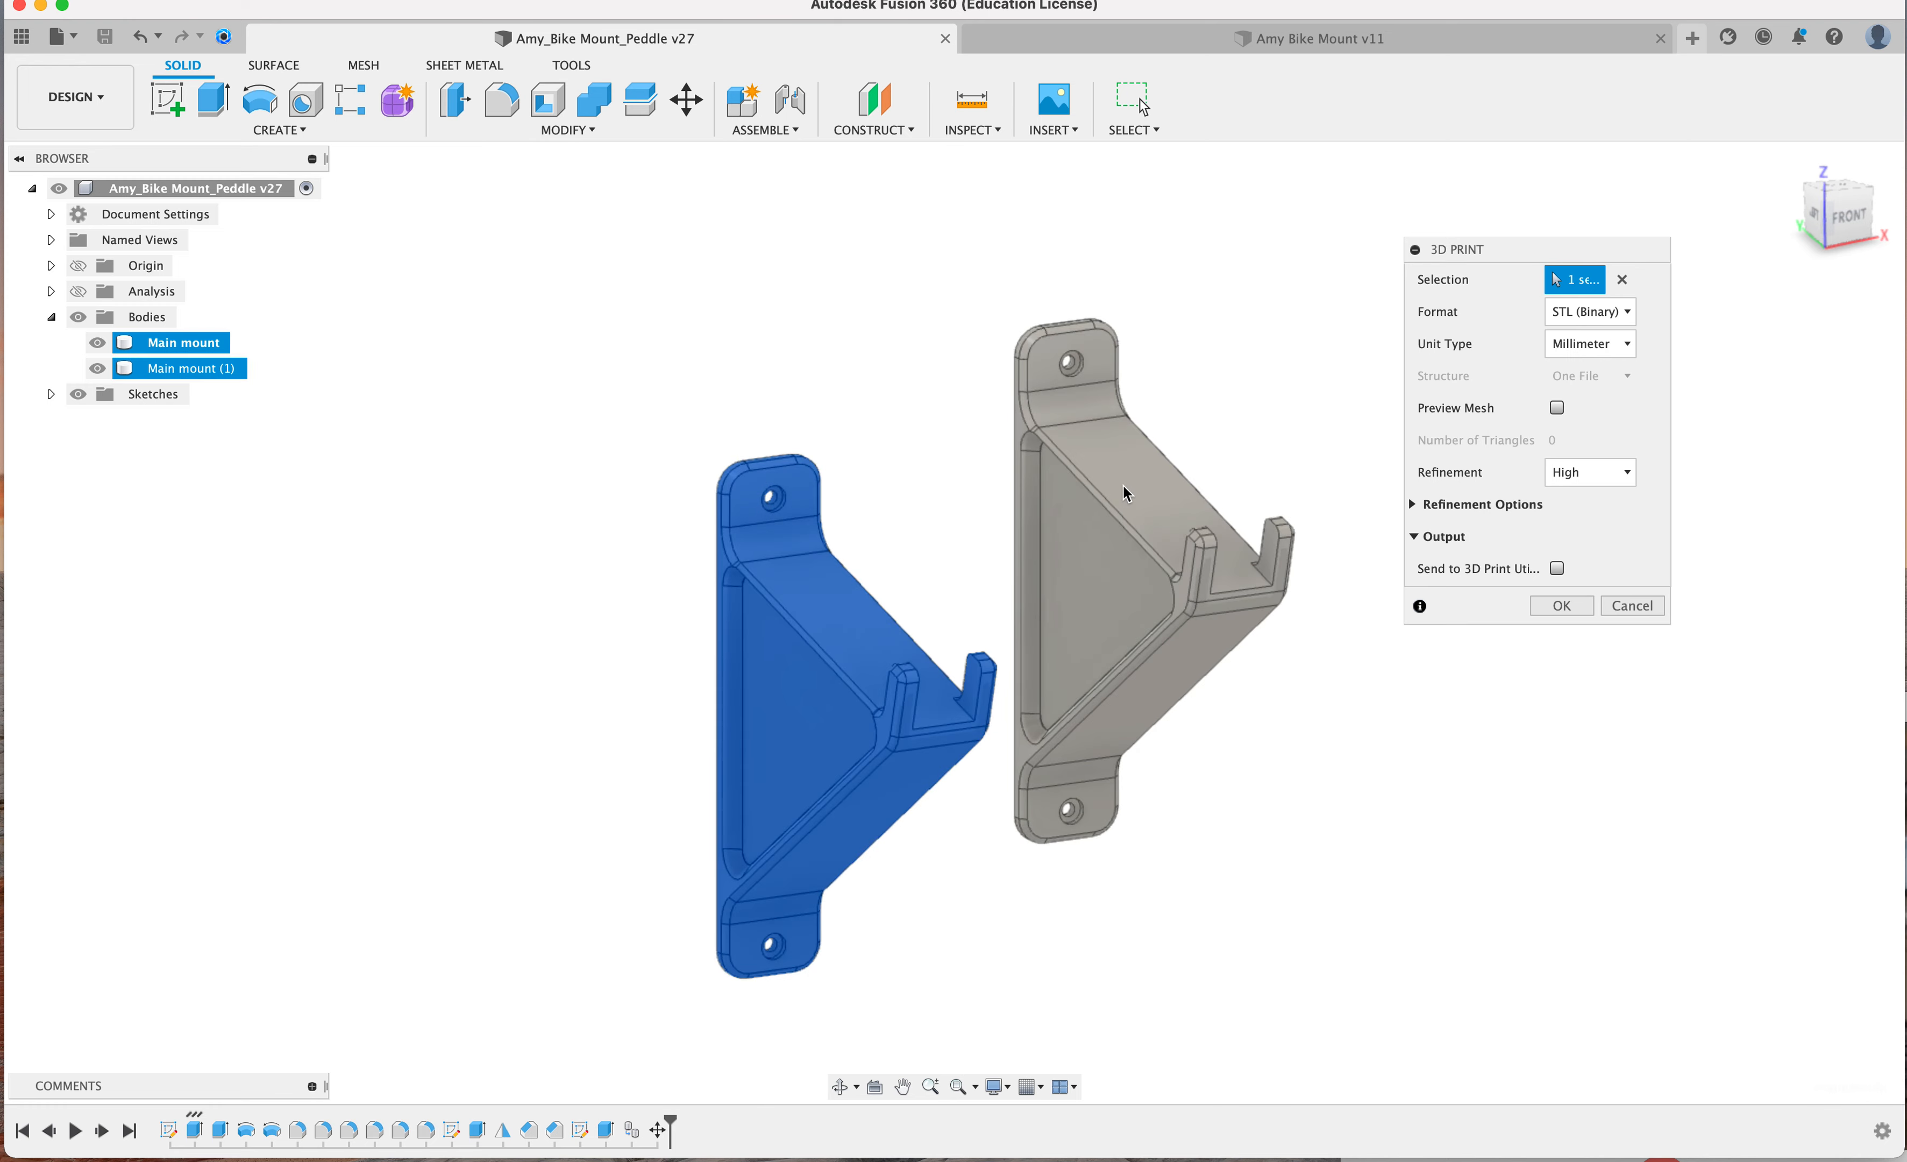
left_click(1125, 493)
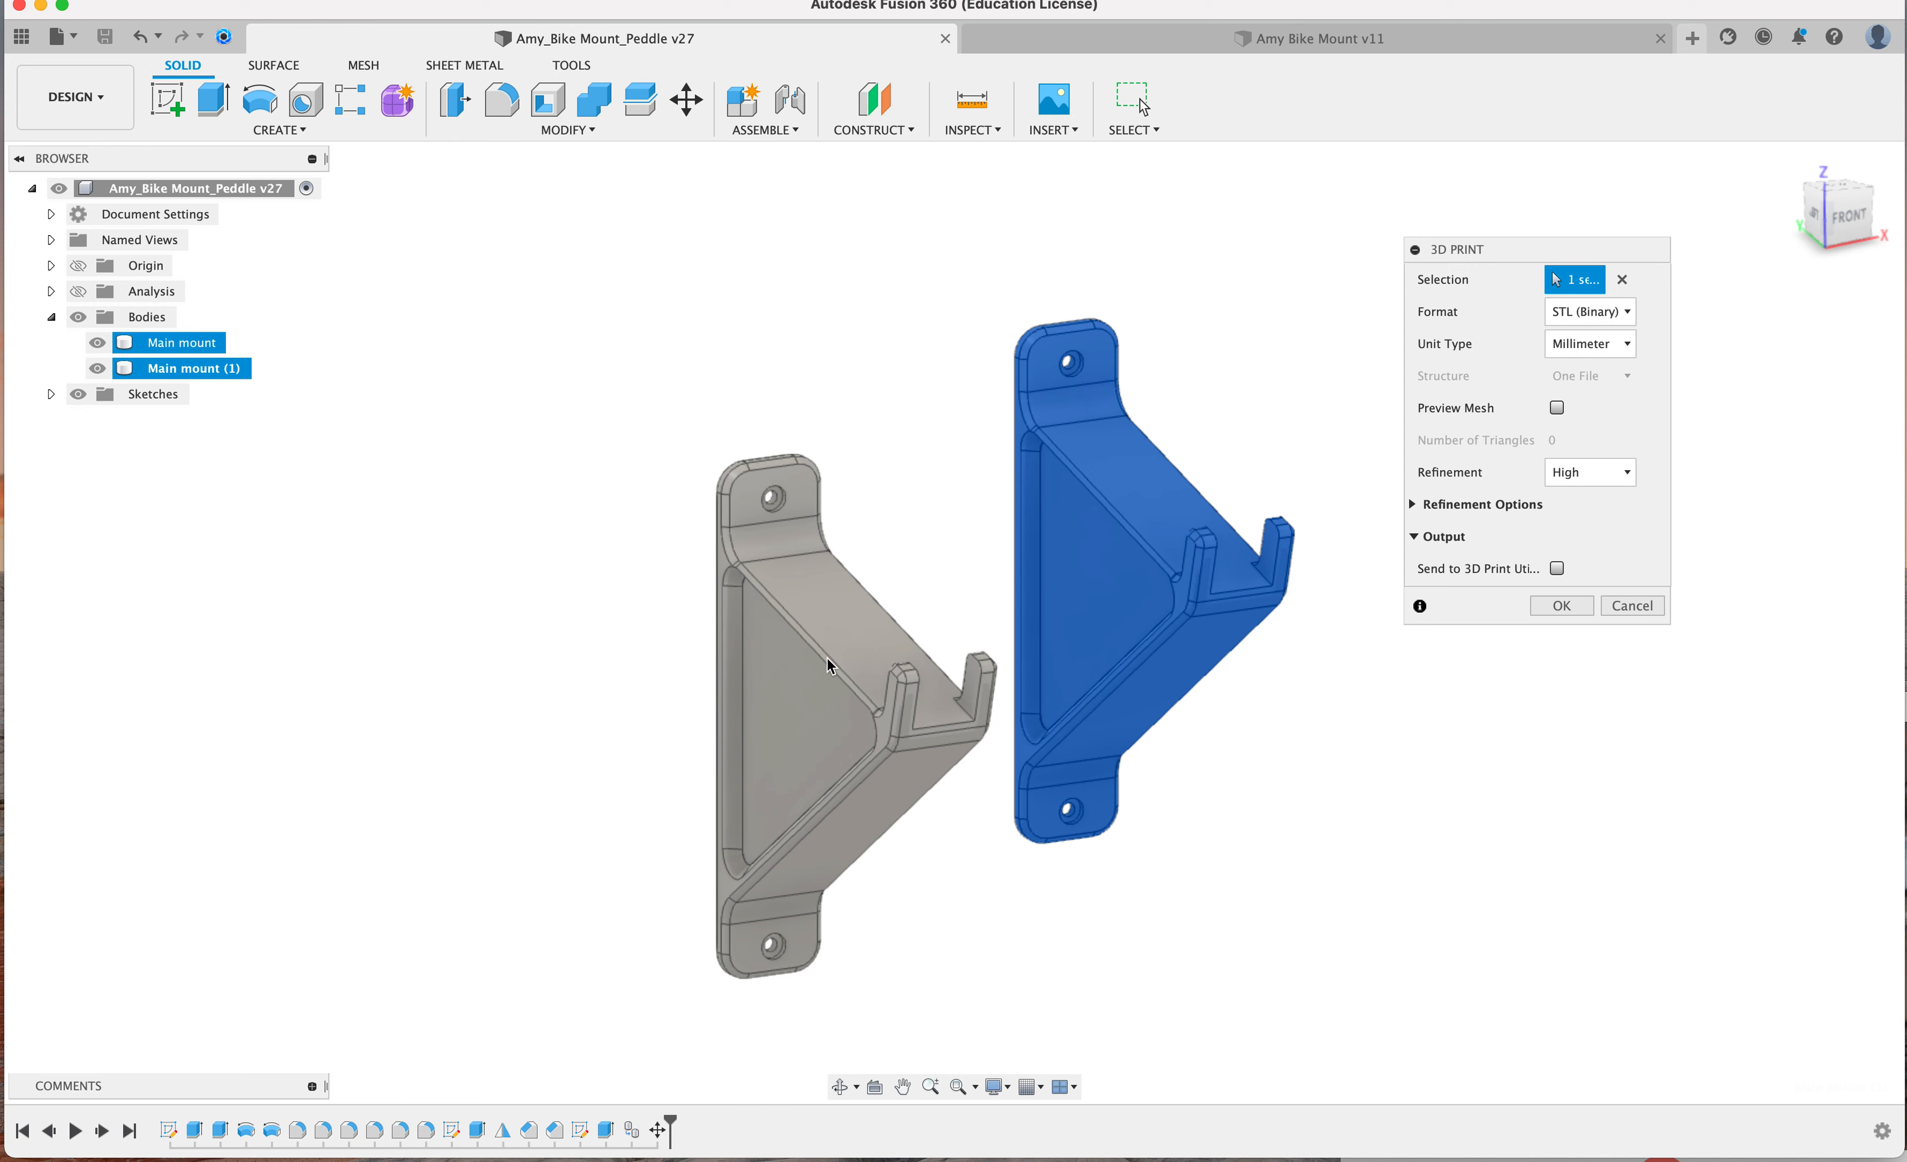
Review the format choices, keep STL (Binary), and examine the triangles of the mesh preview on the selected mount
left_click(1619, 317)
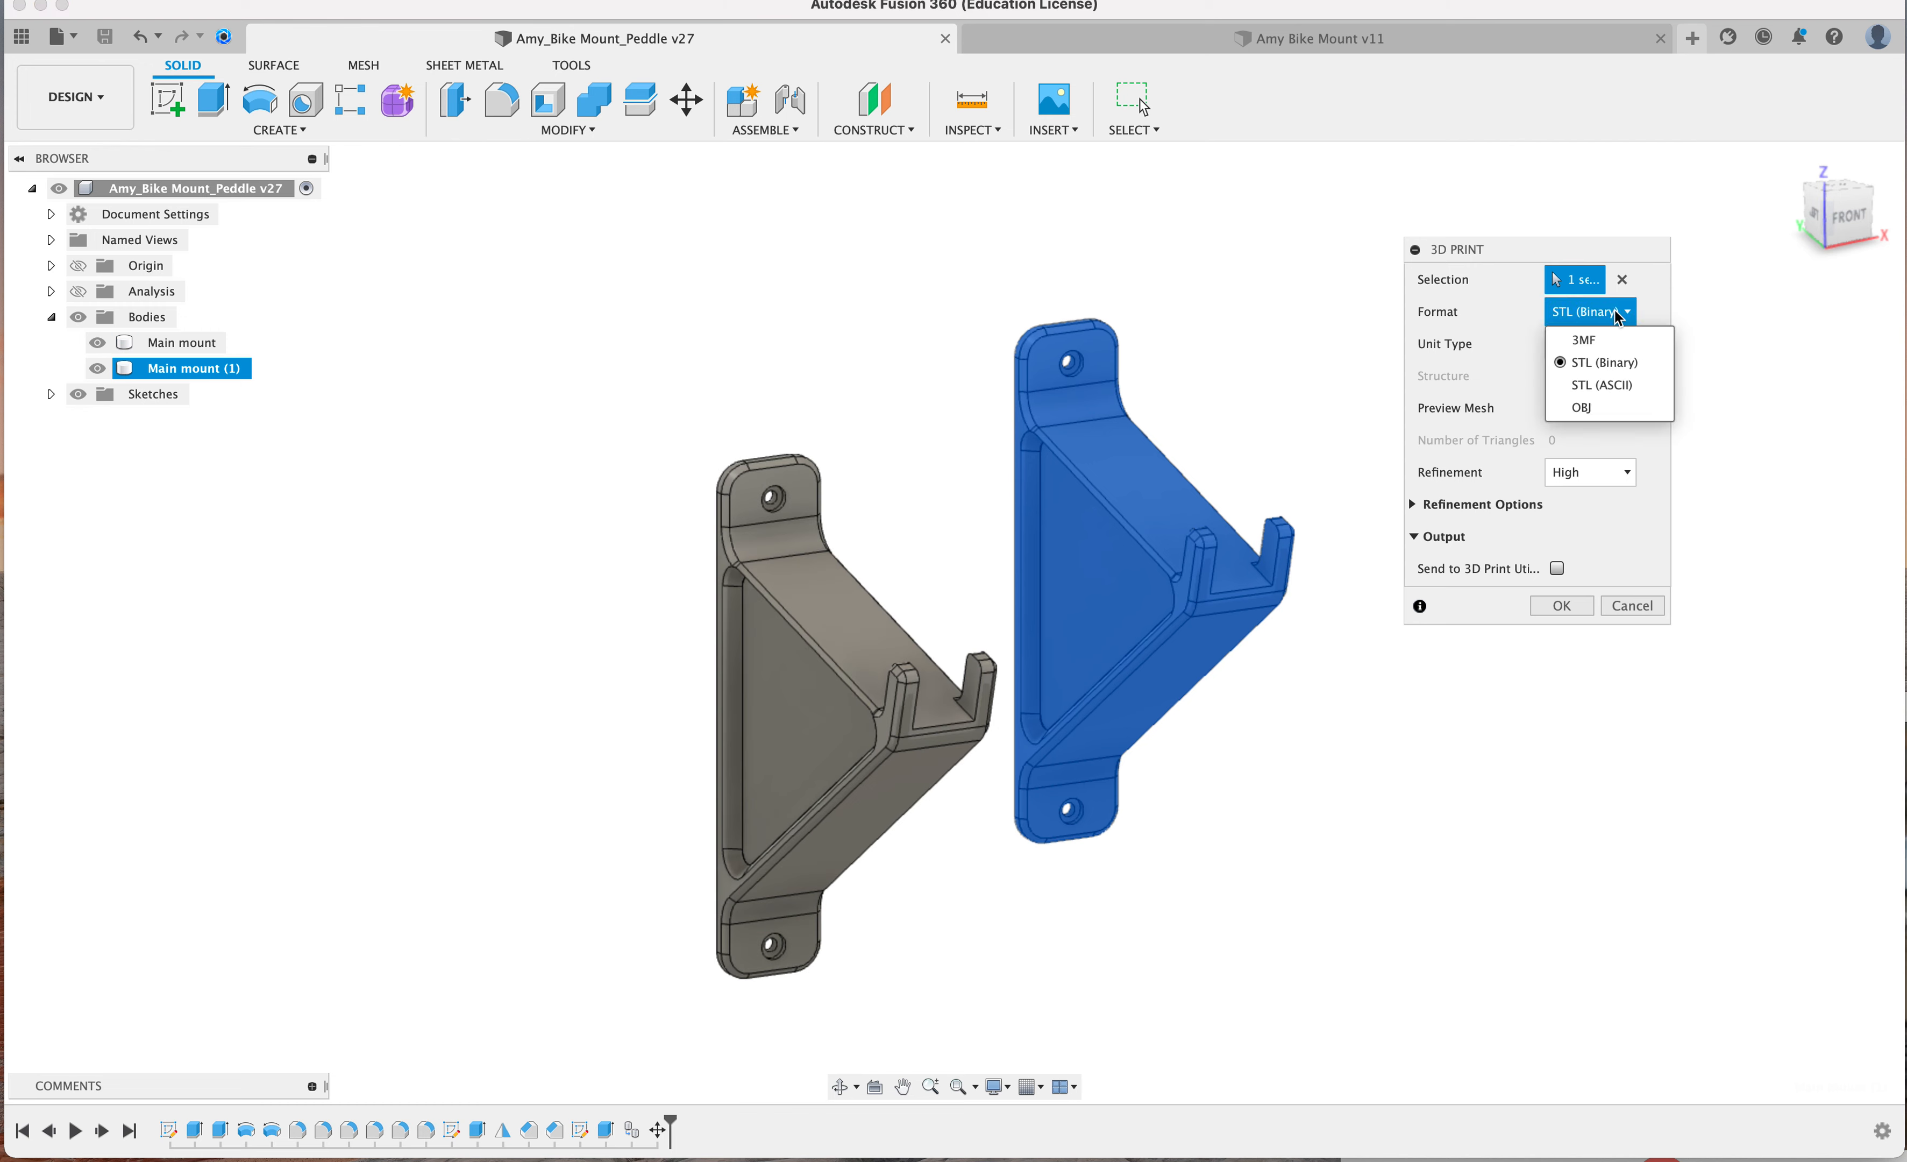
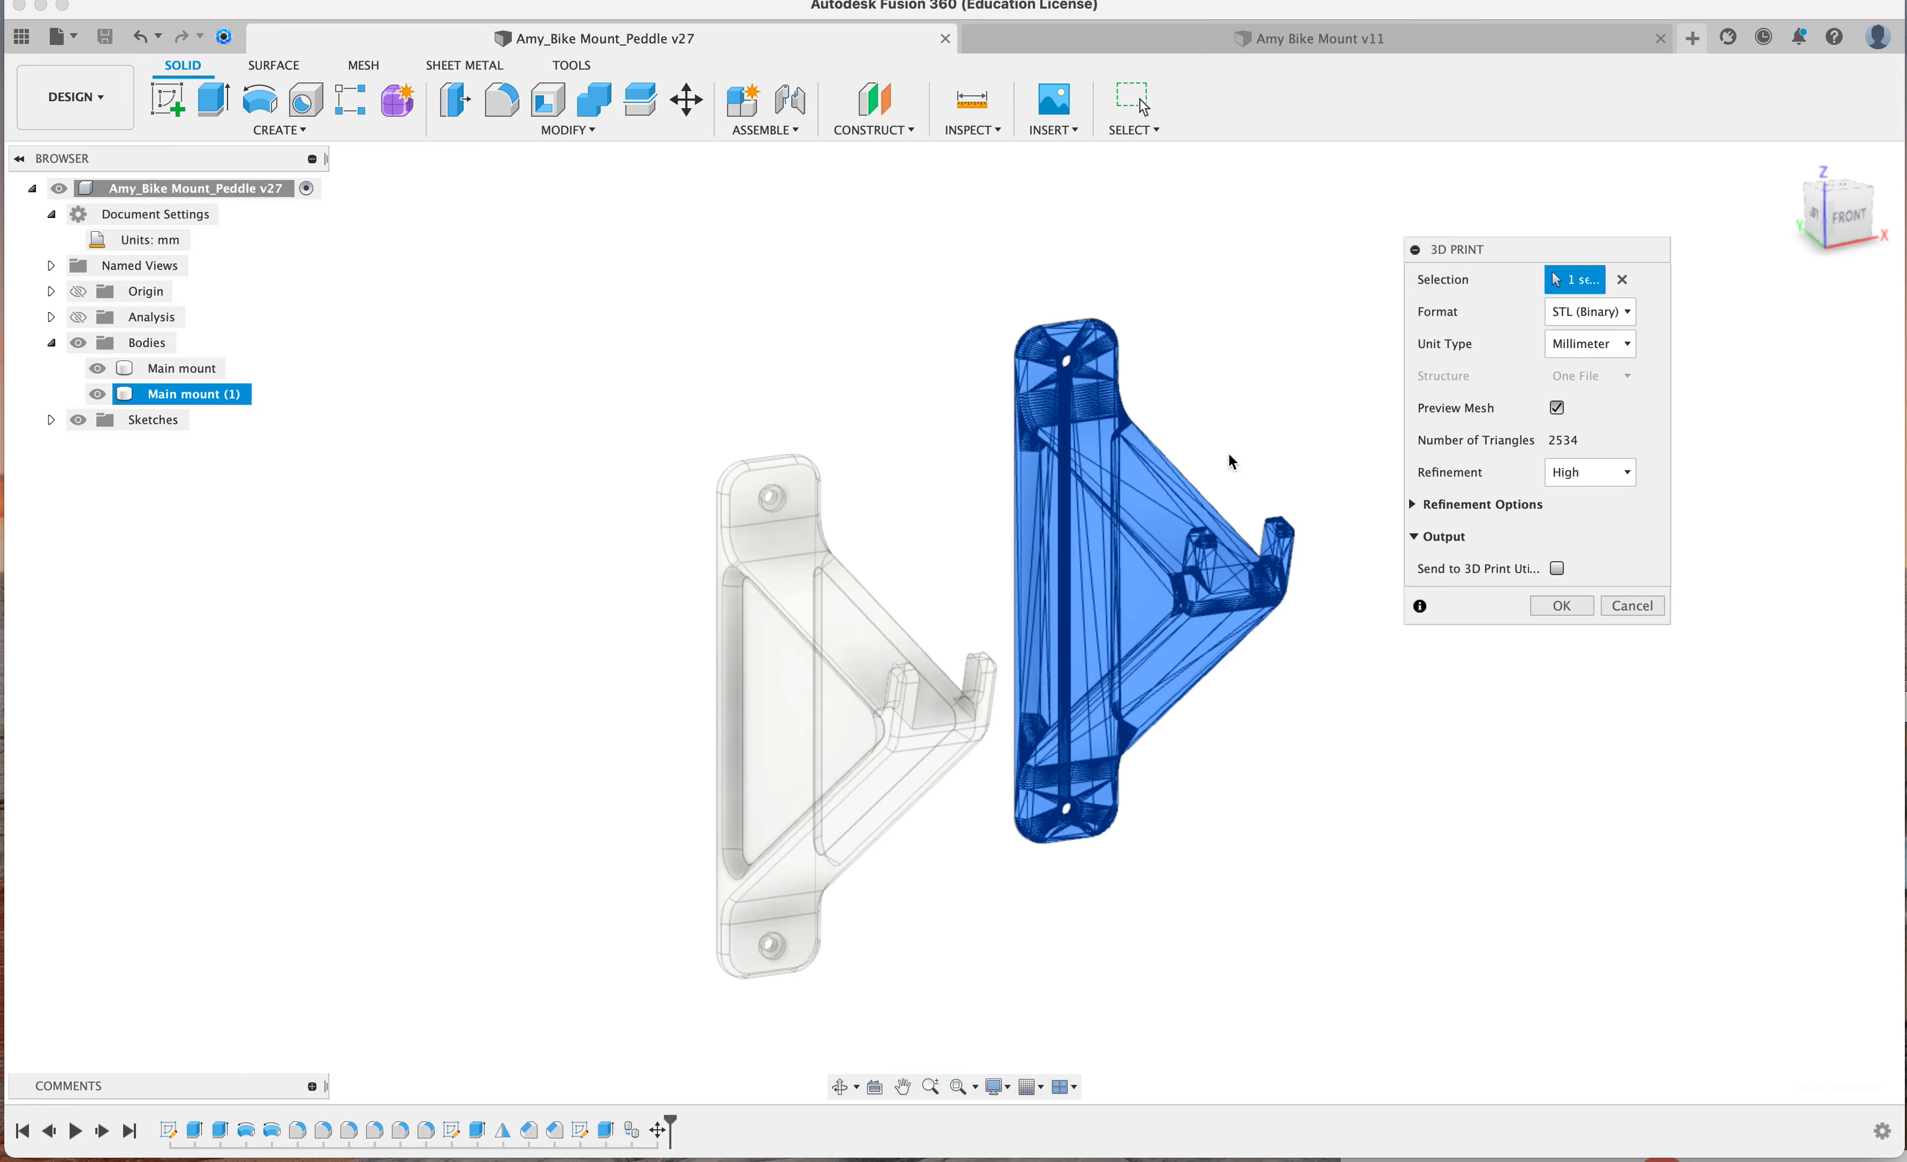
scroll(1125, 499, "up", 5)
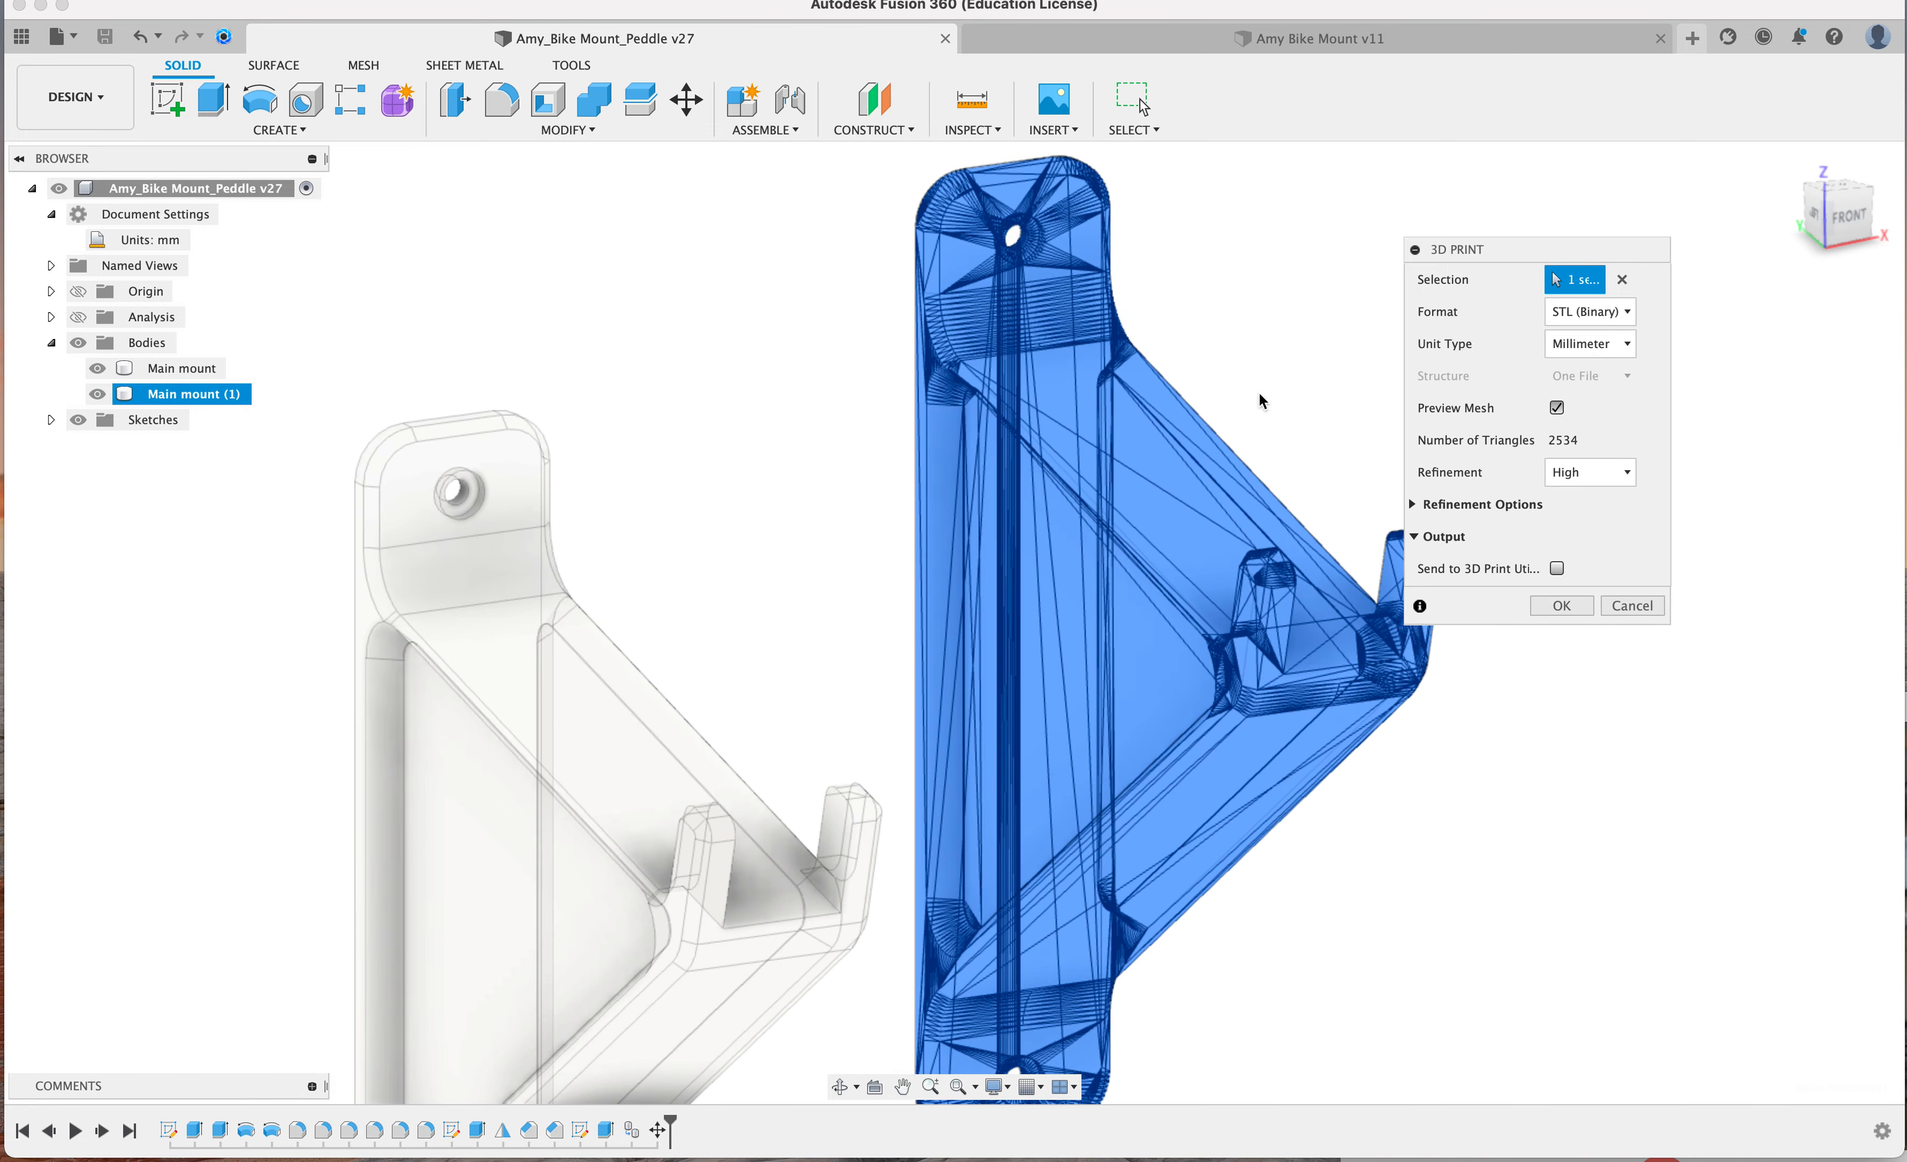
scroll(1120, 407, "down", 5)
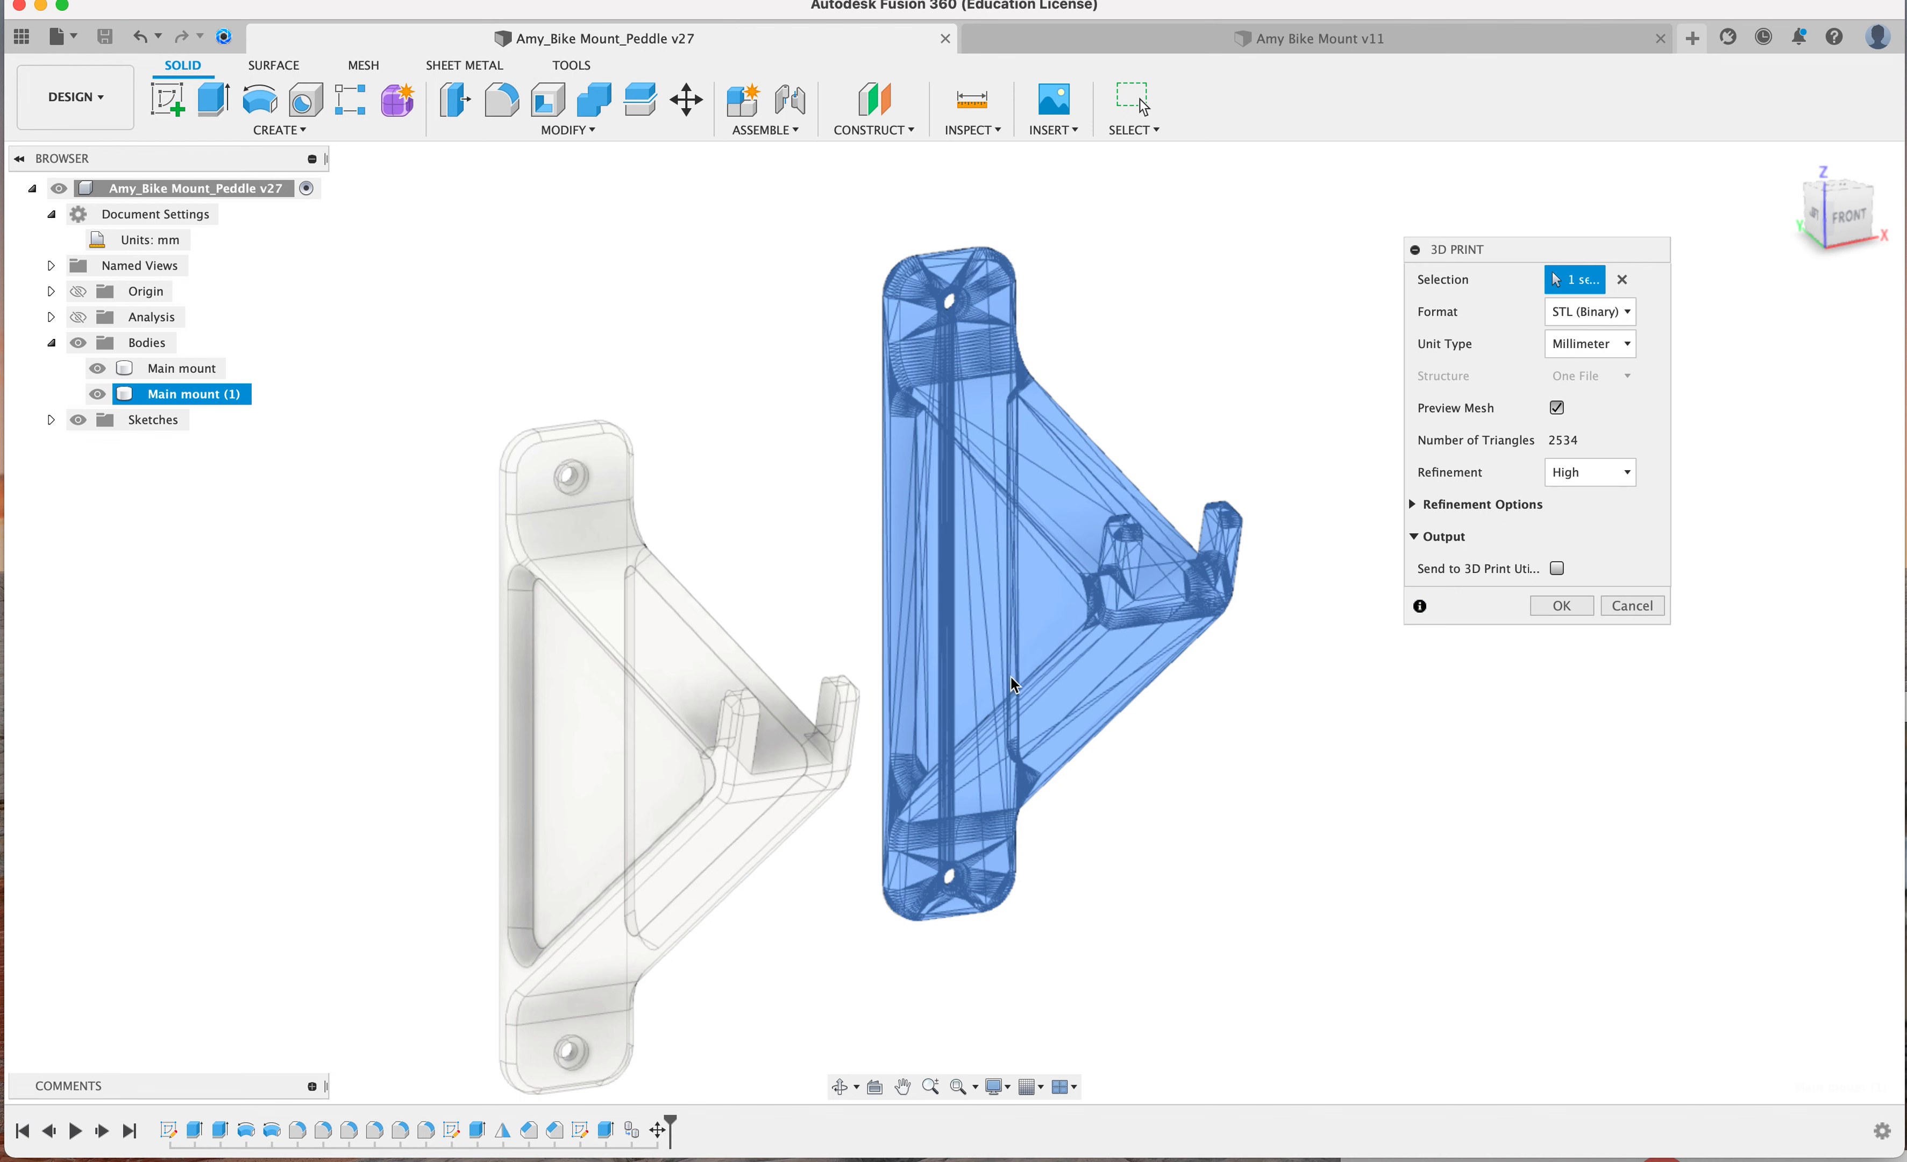
Compare the mesh preview at Low, Medium and High refinement, leaving the refinement at High
left_click(1608, 479)
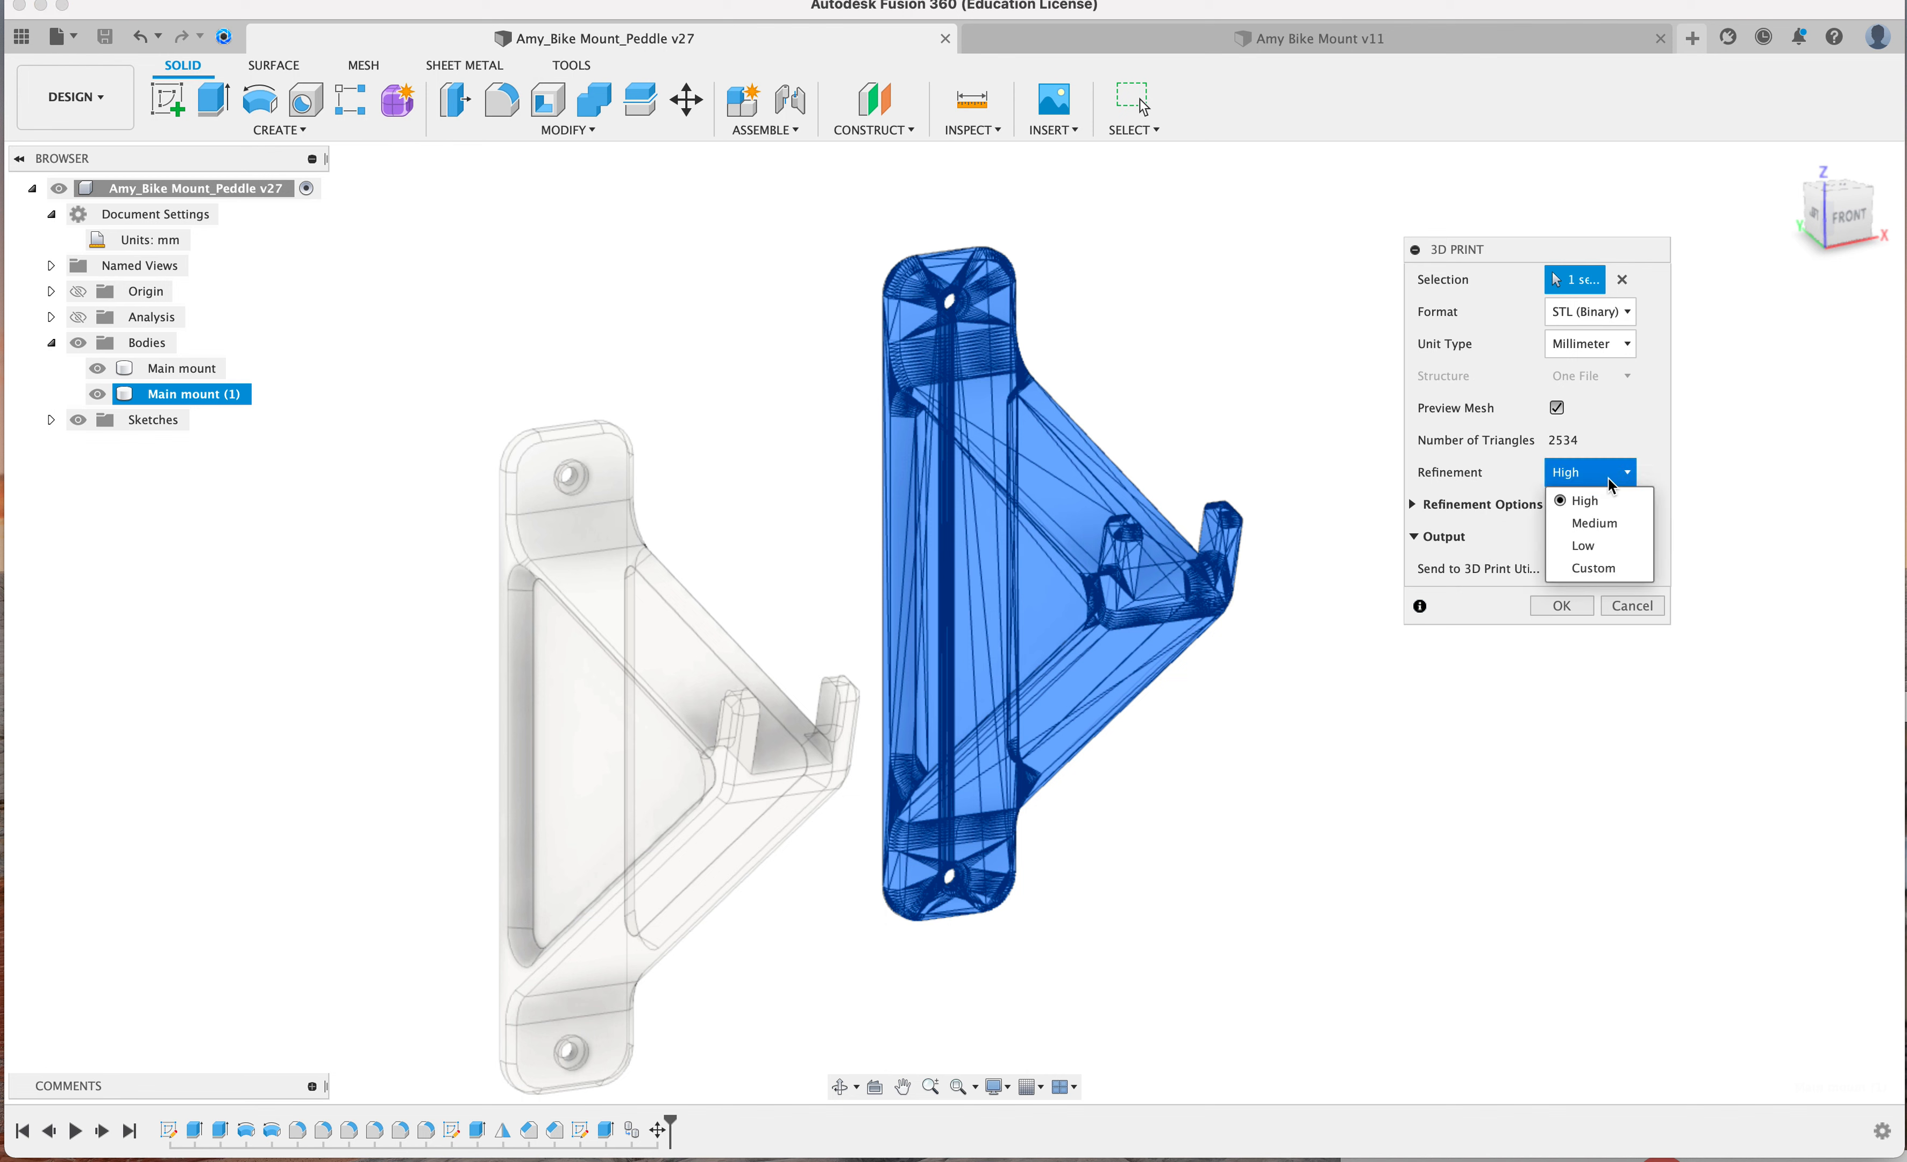
left_click(1596, 548)
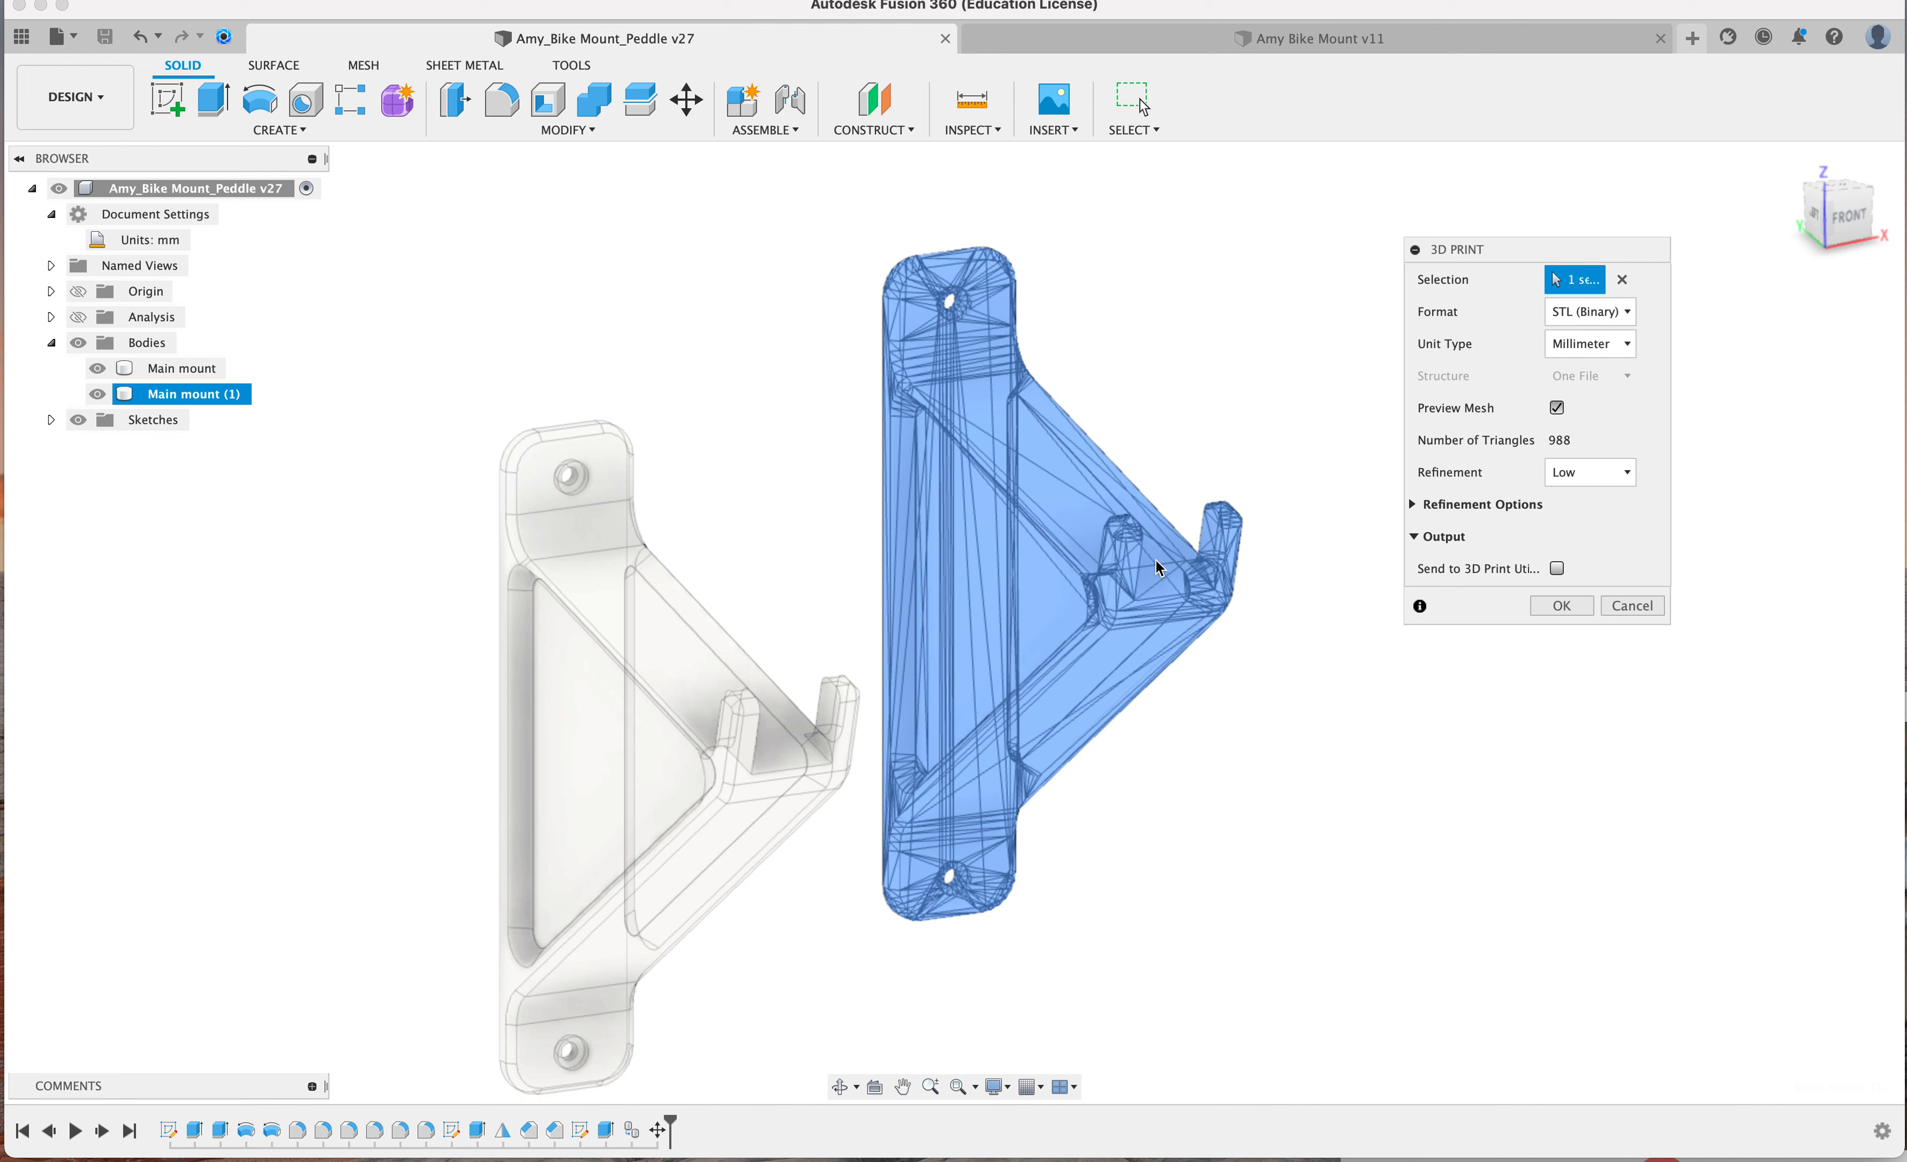
left_click(1617, 475)
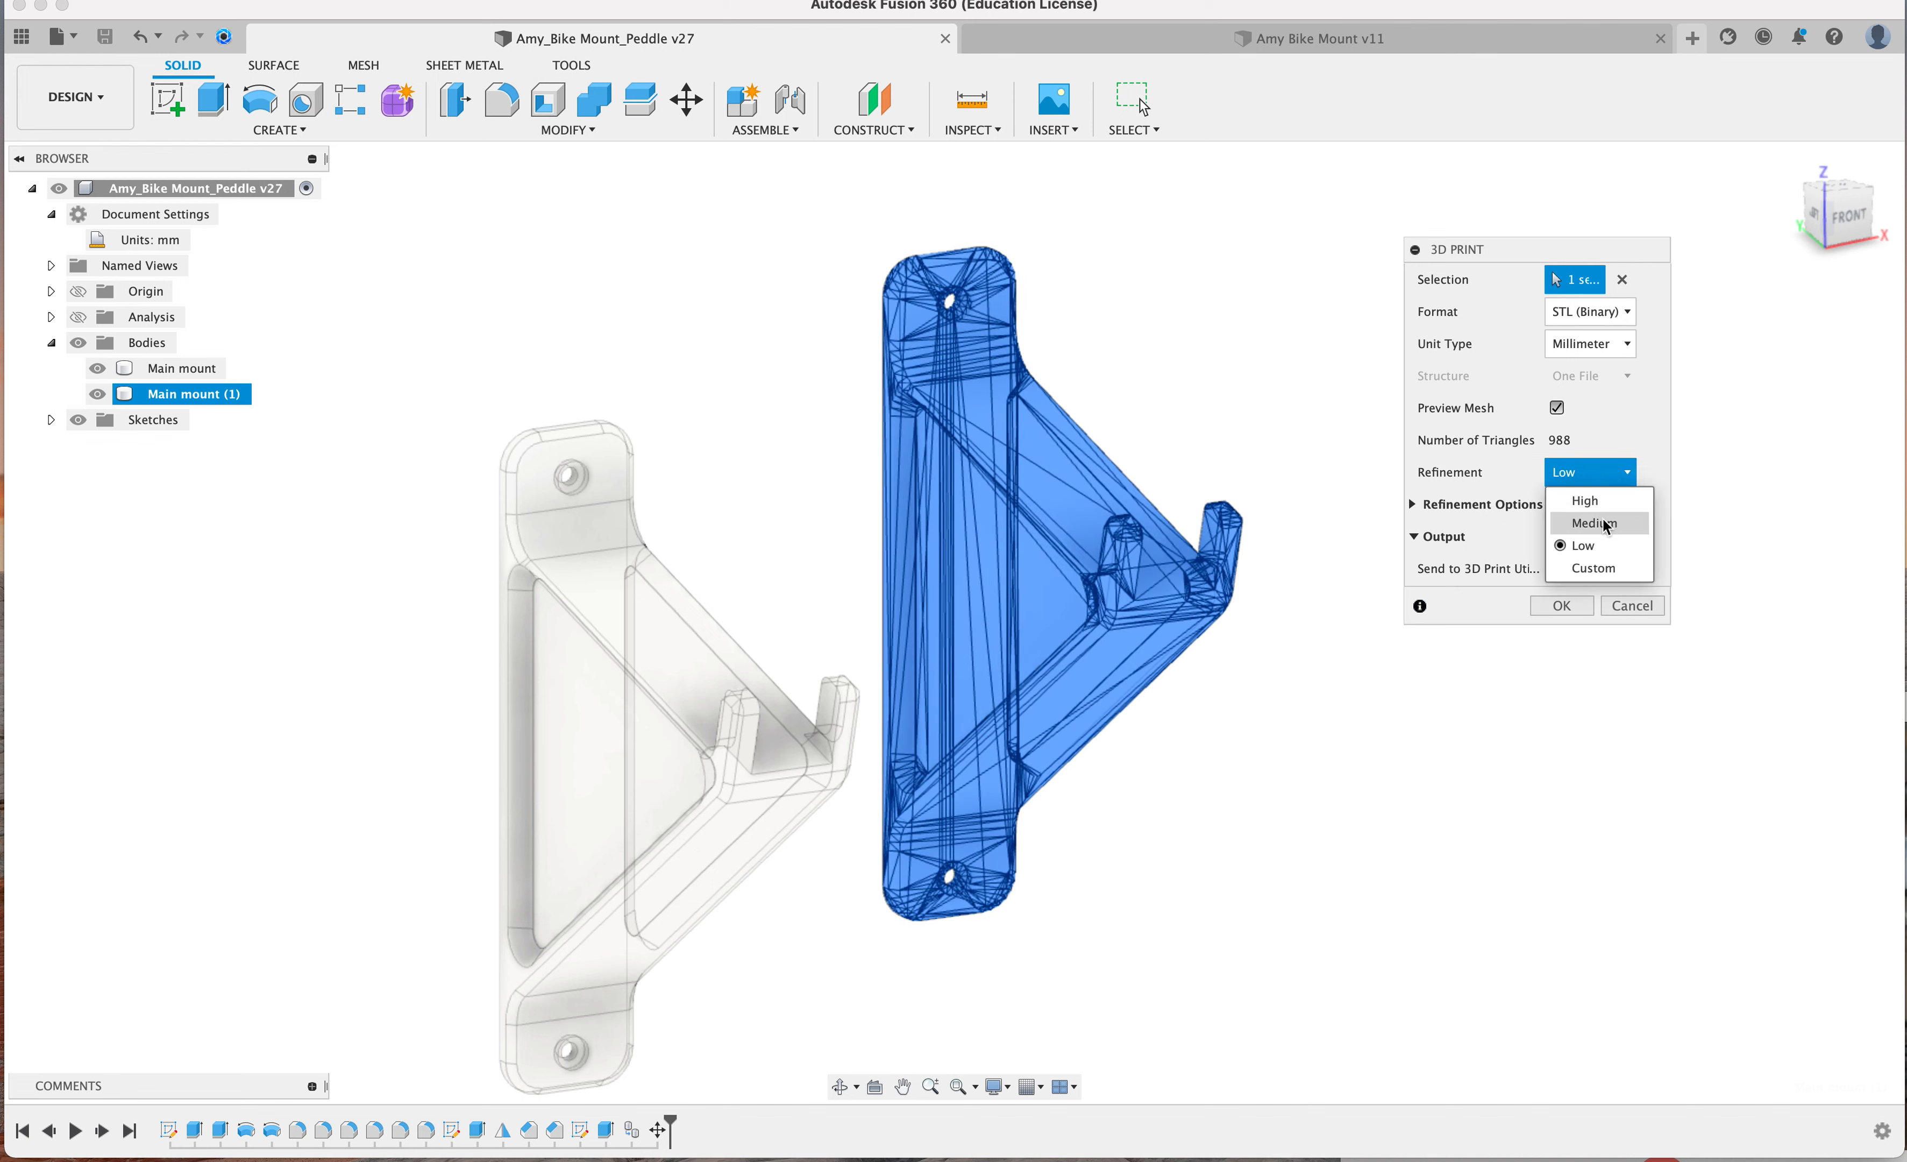
left_click(1597, 522)
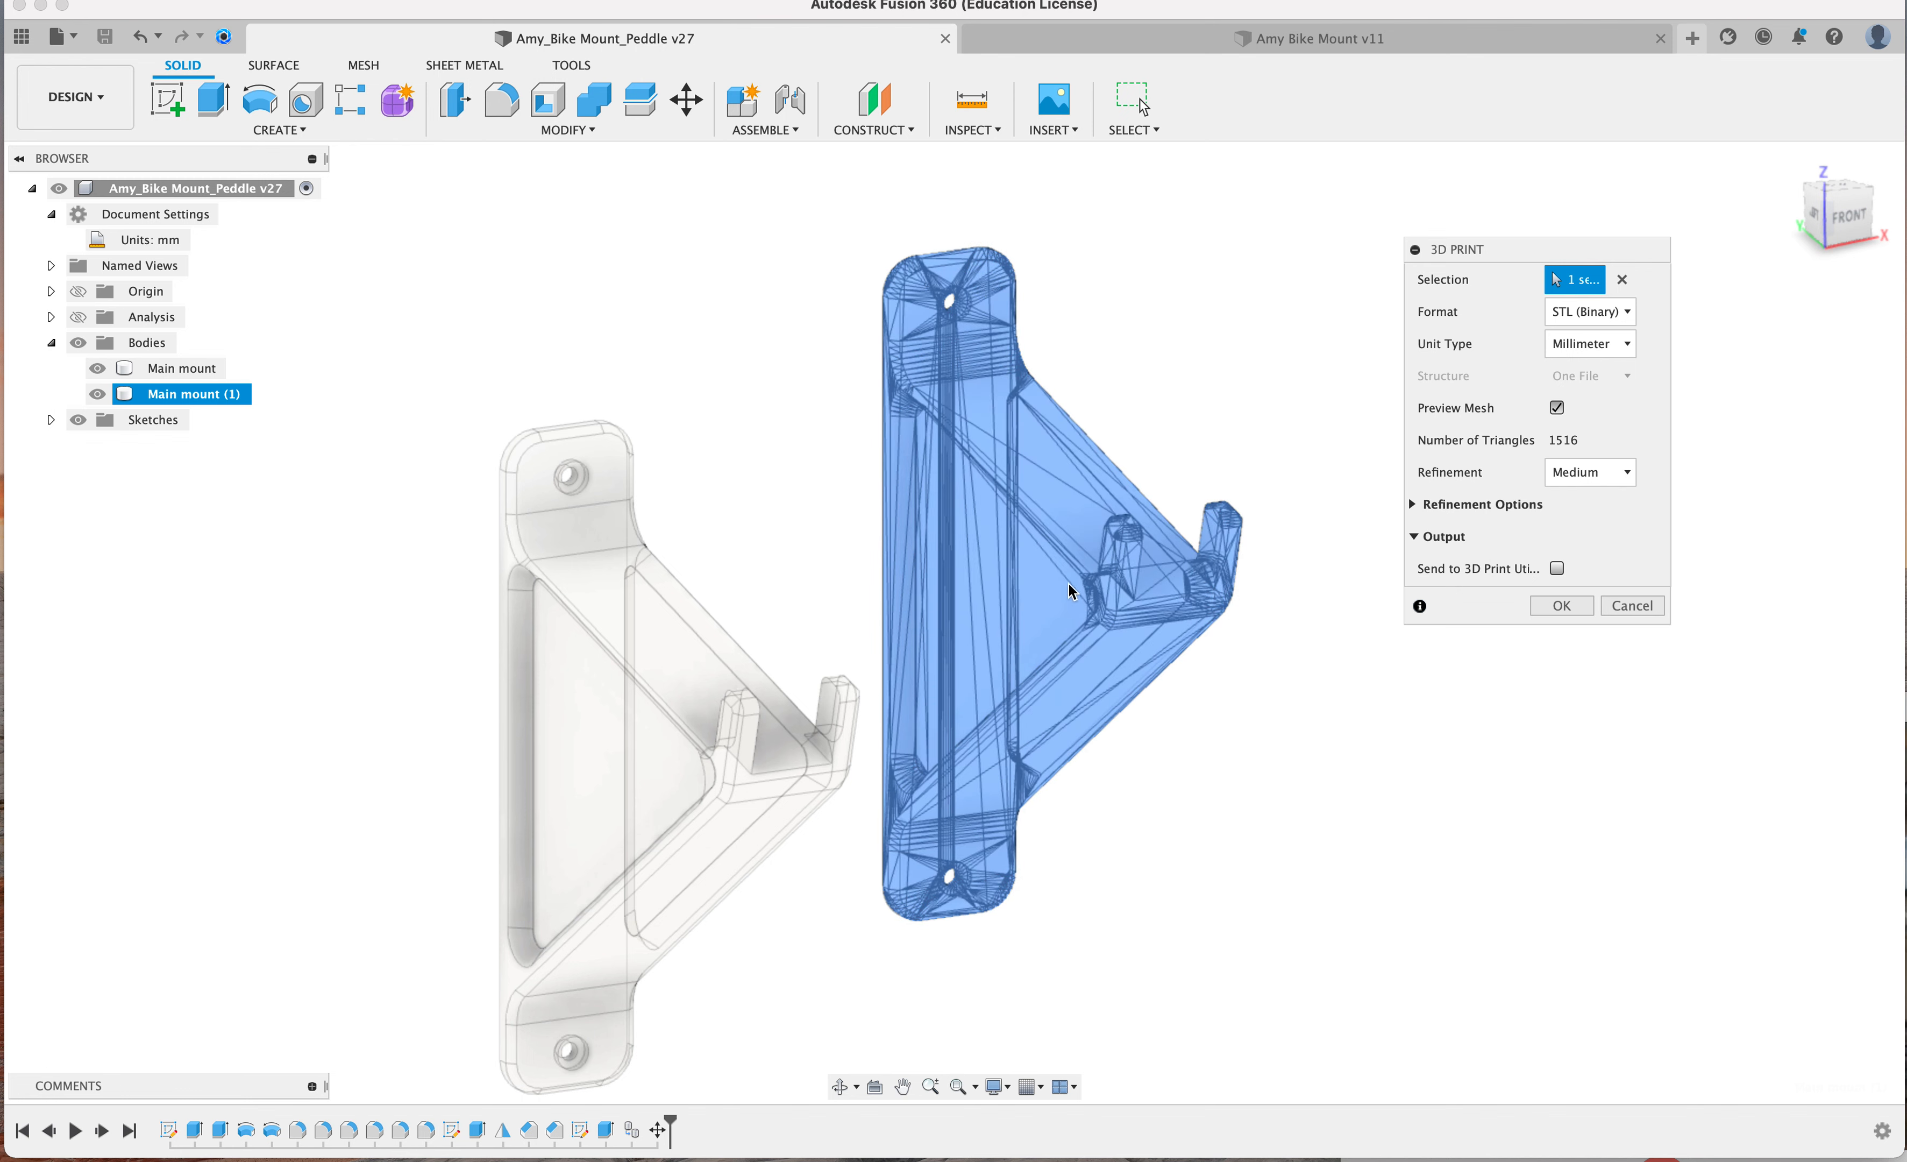
left_click(1610, 479)
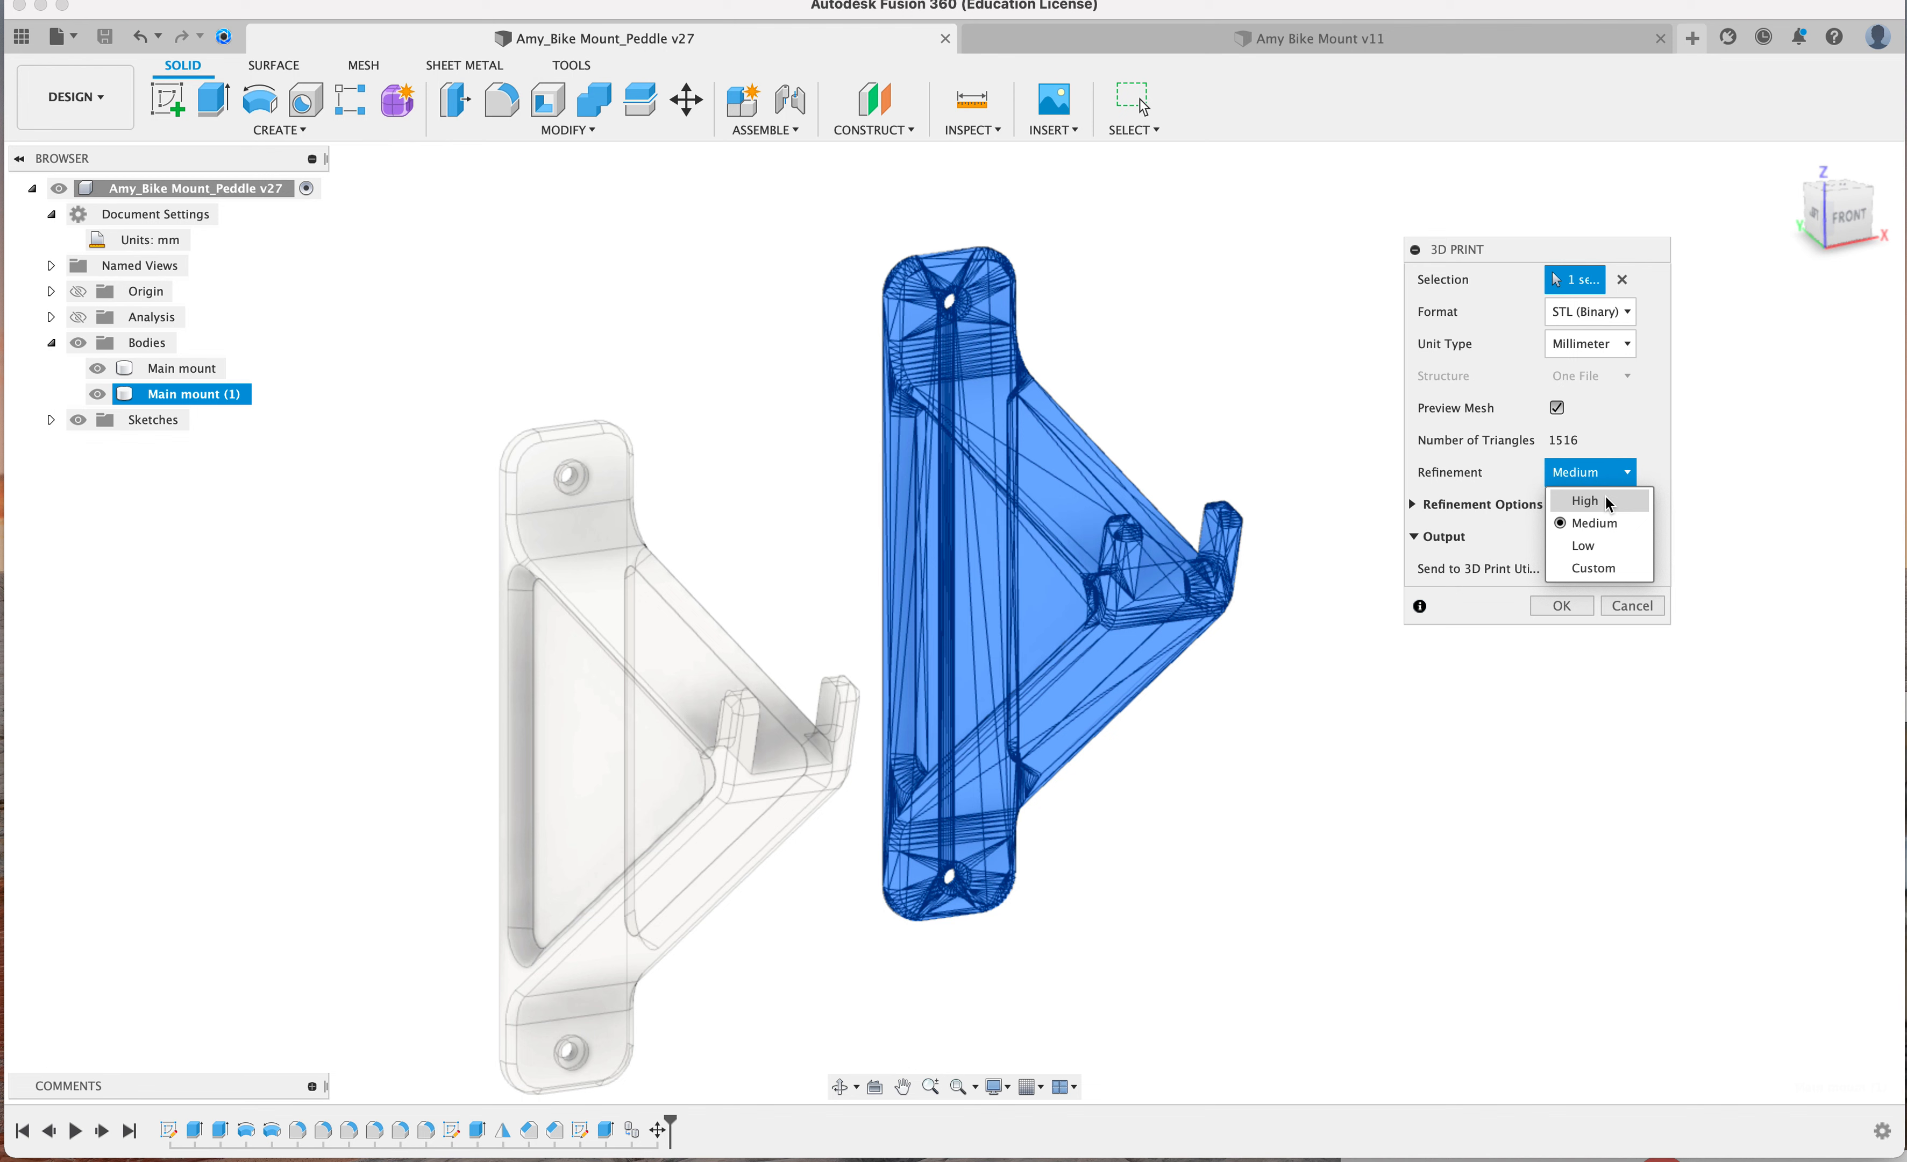
left_click(1602, 500)
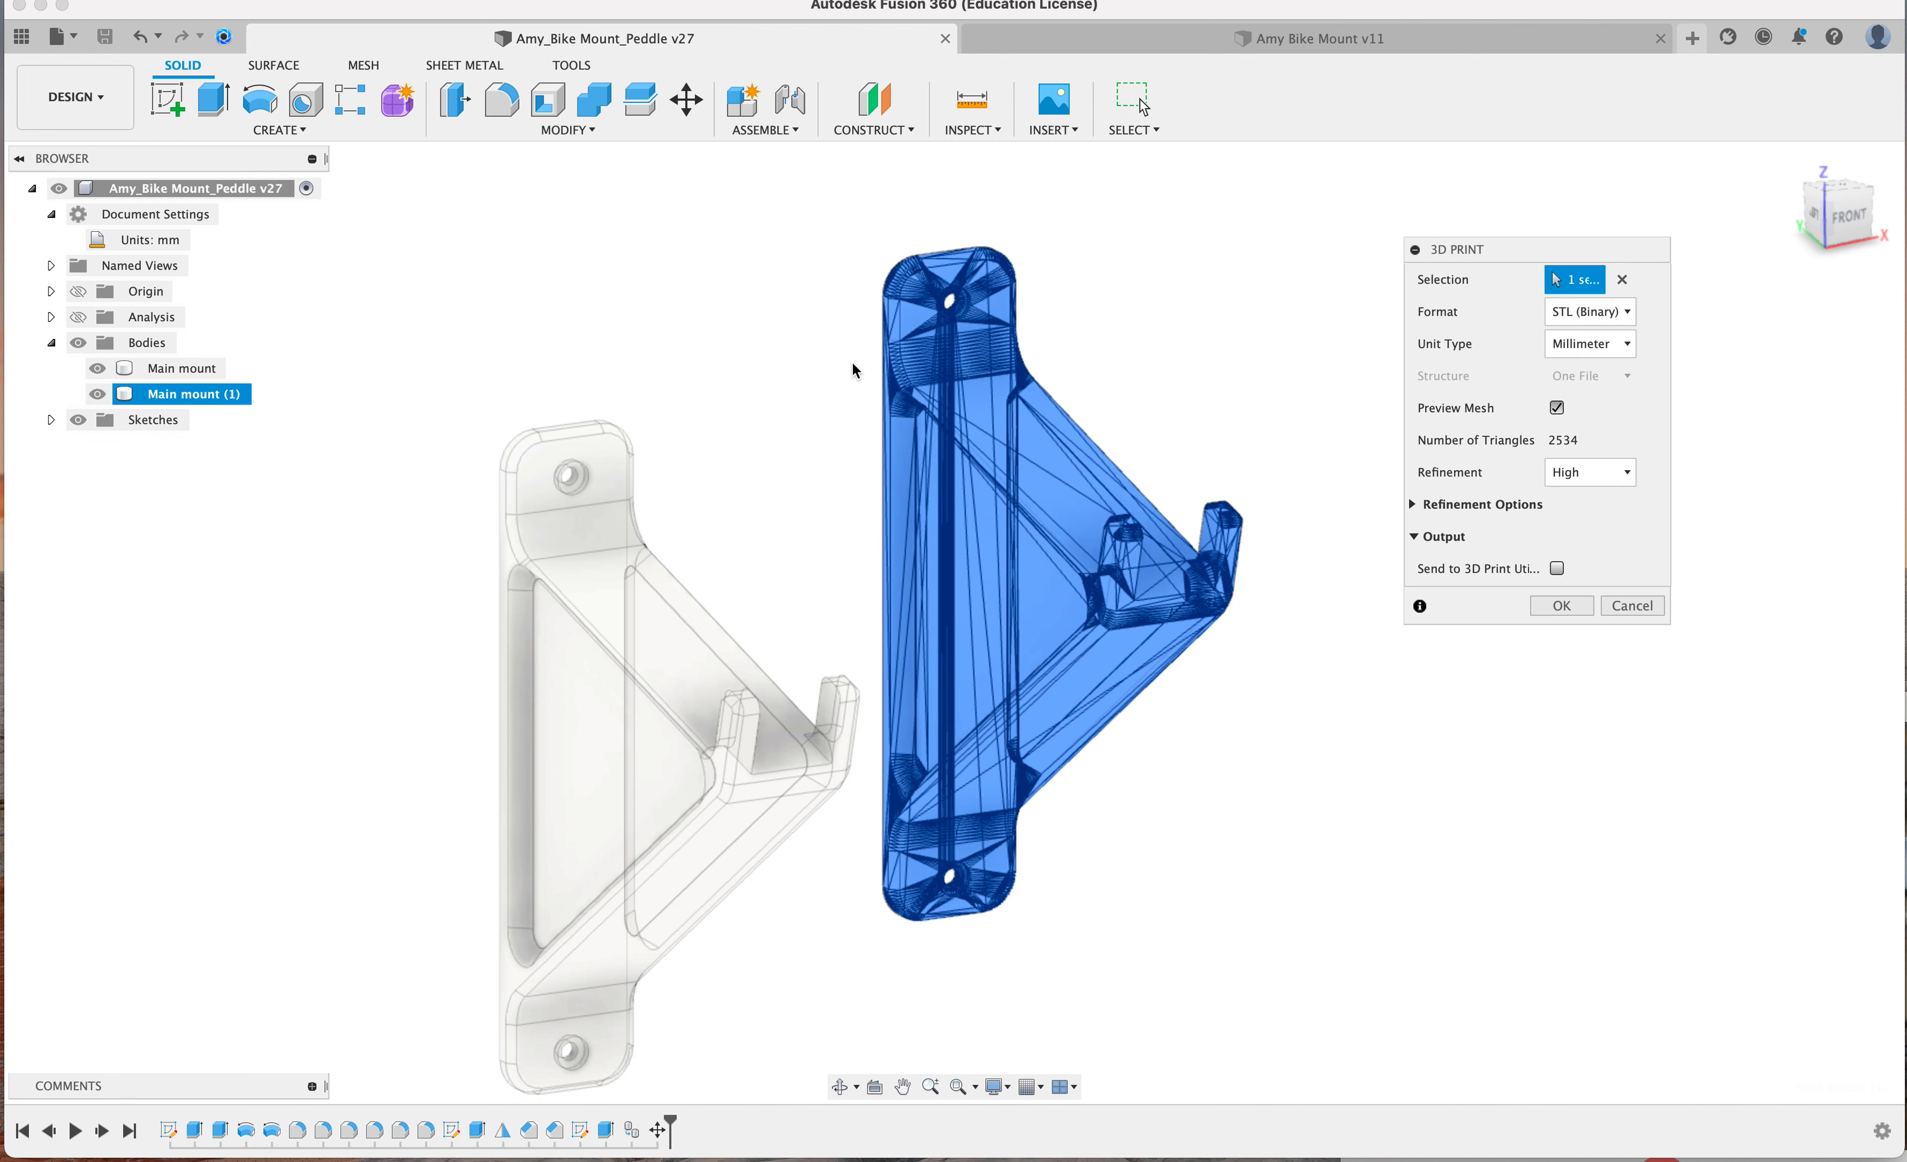
left_click(1603, 474)
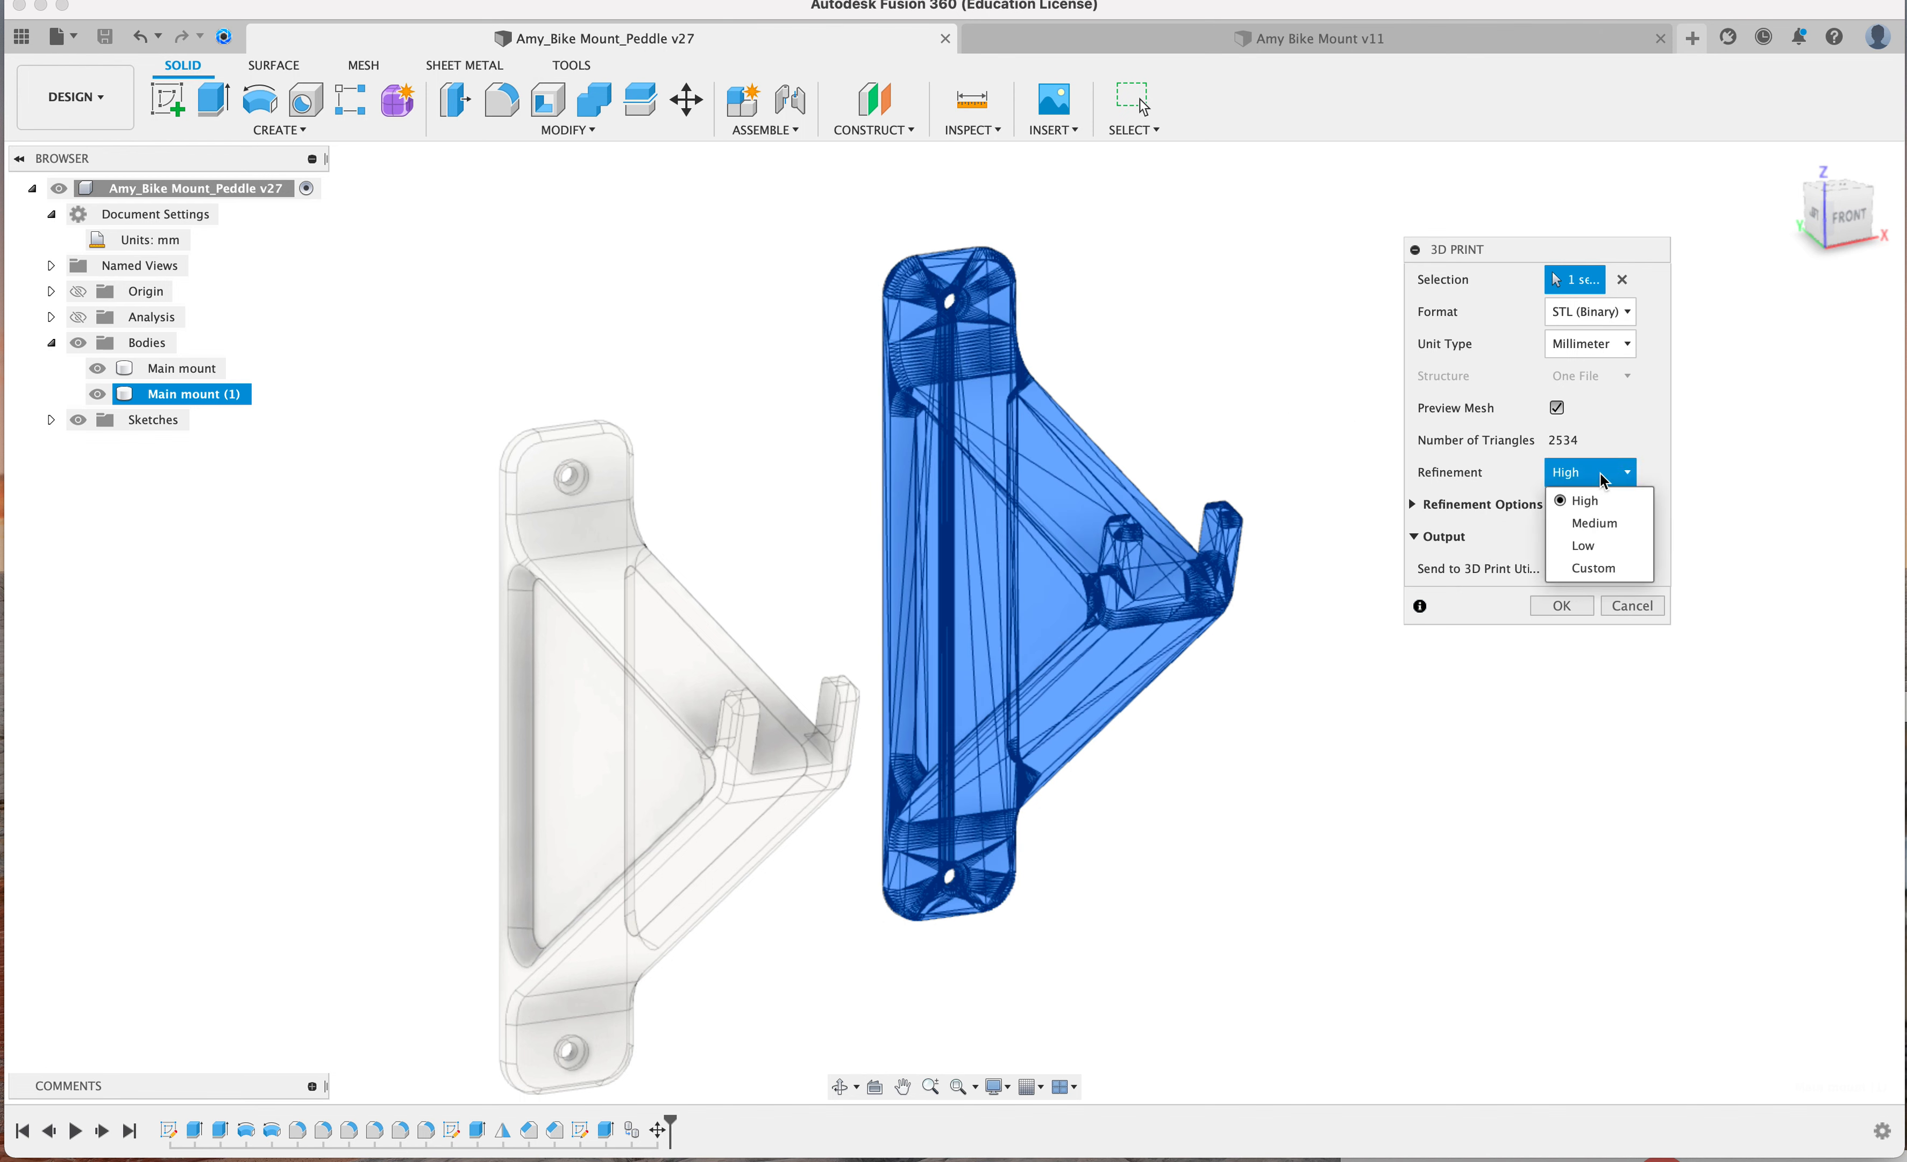
left_click(1590, 546)
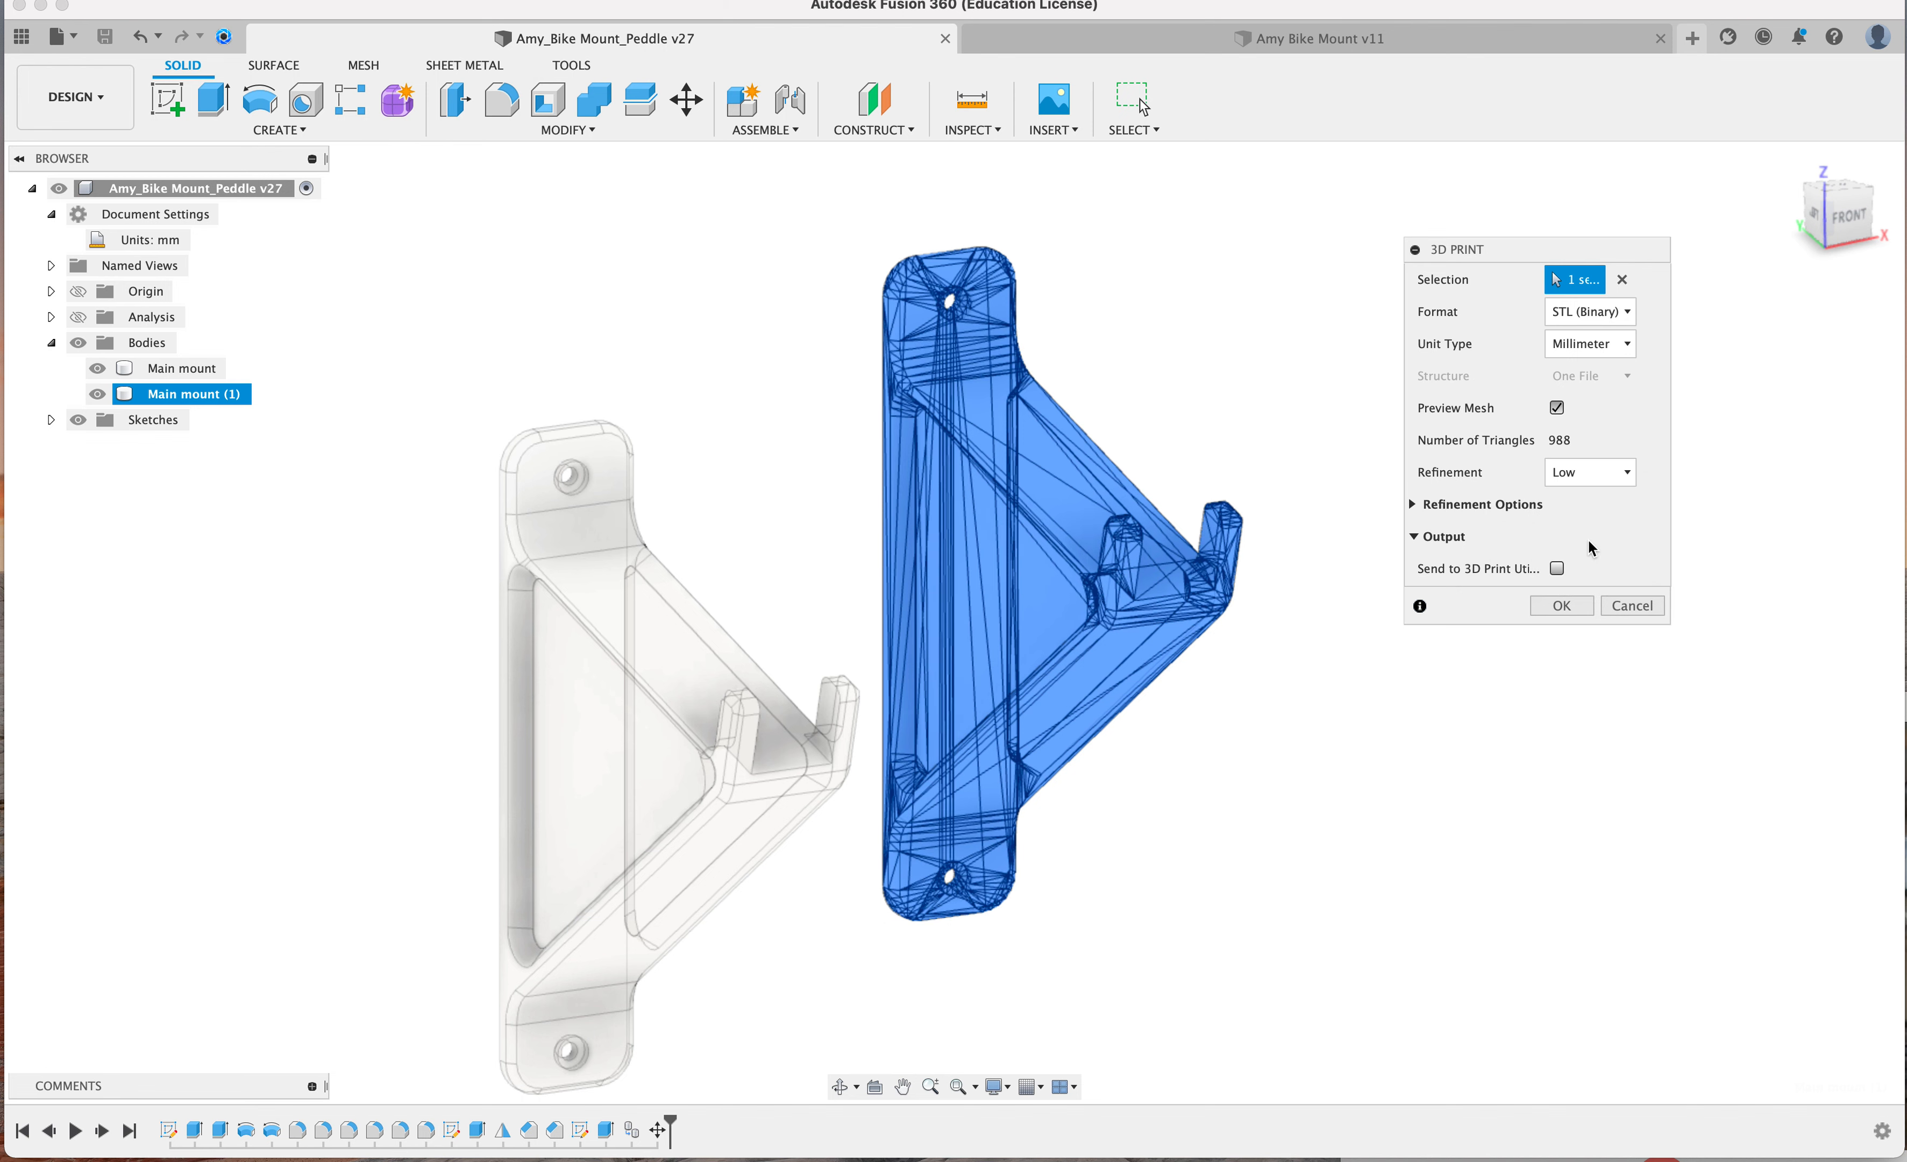
left_click(1602, 478)
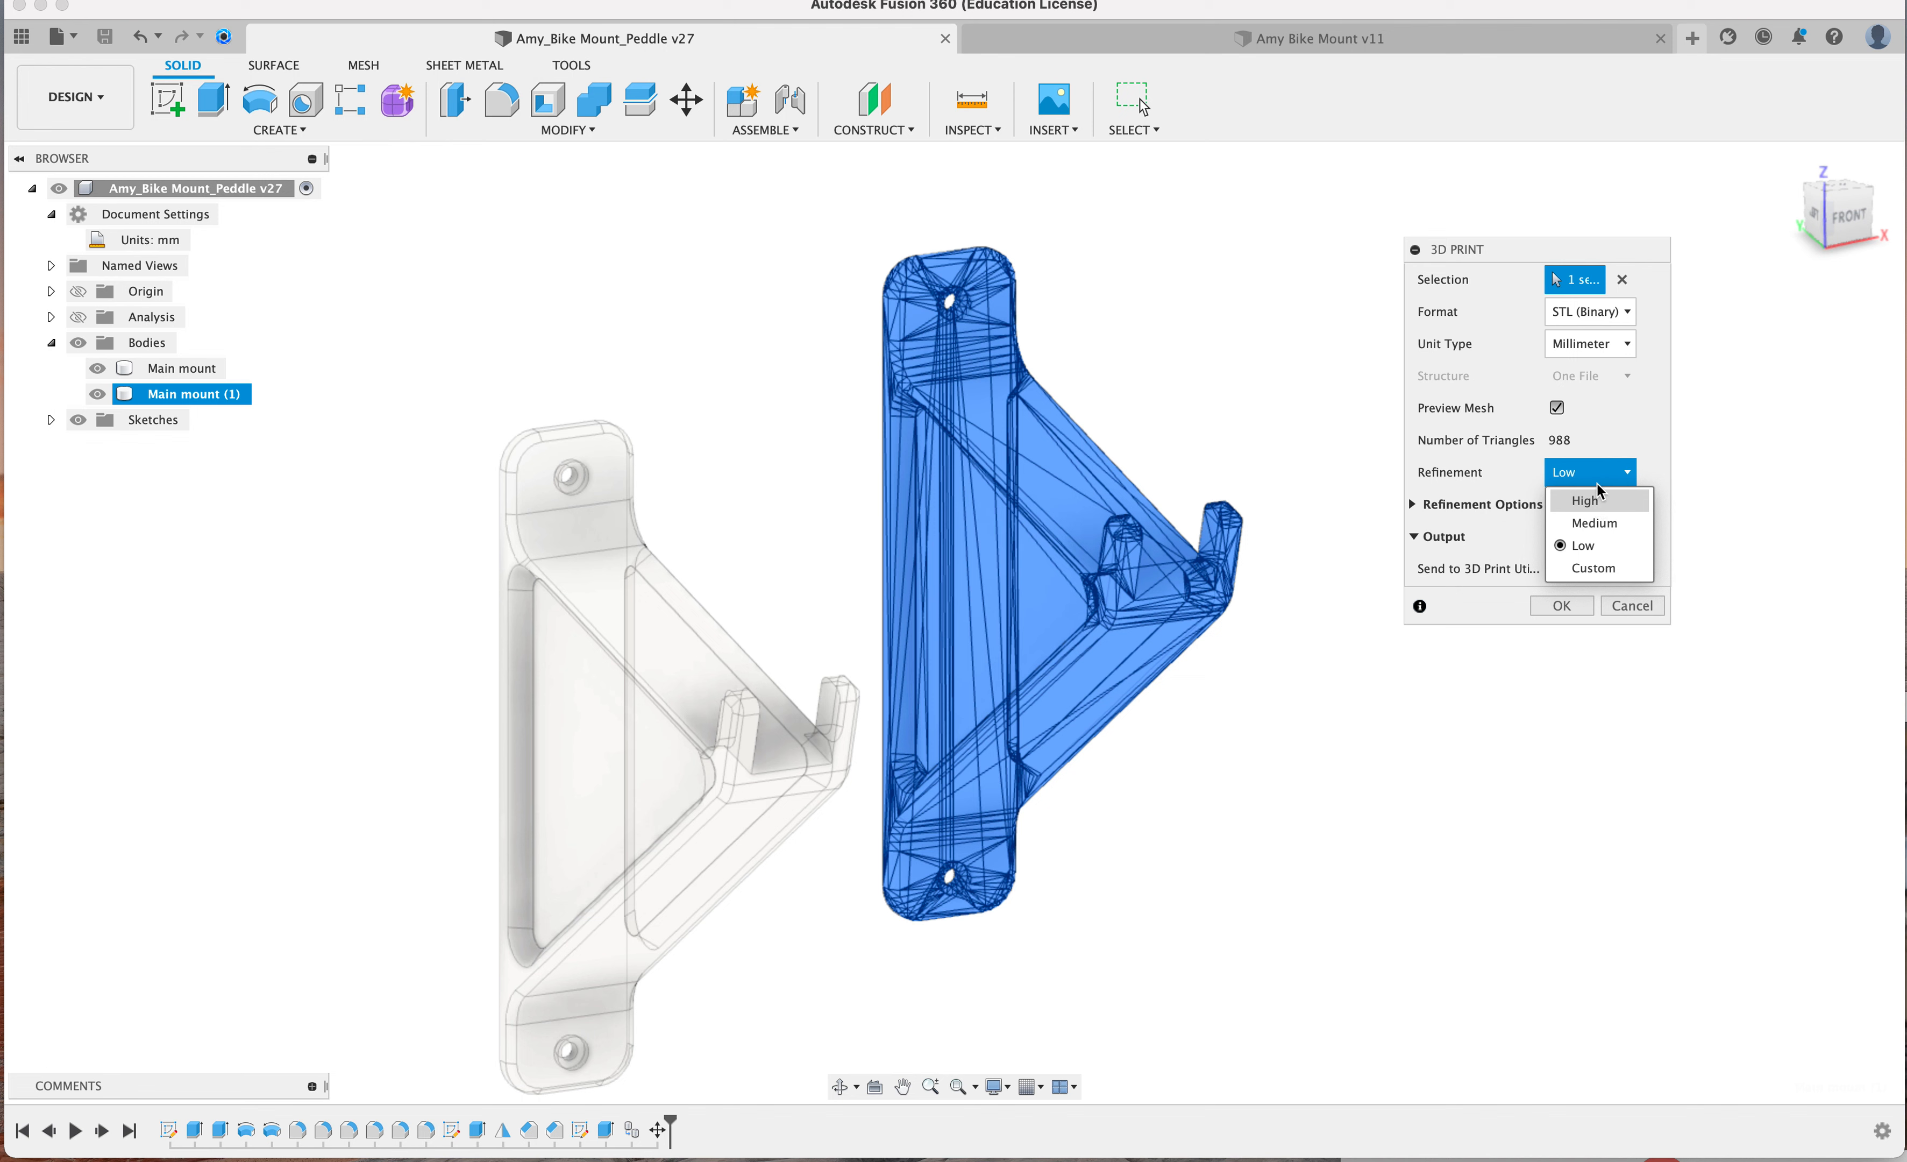
left_click(1597, 502)
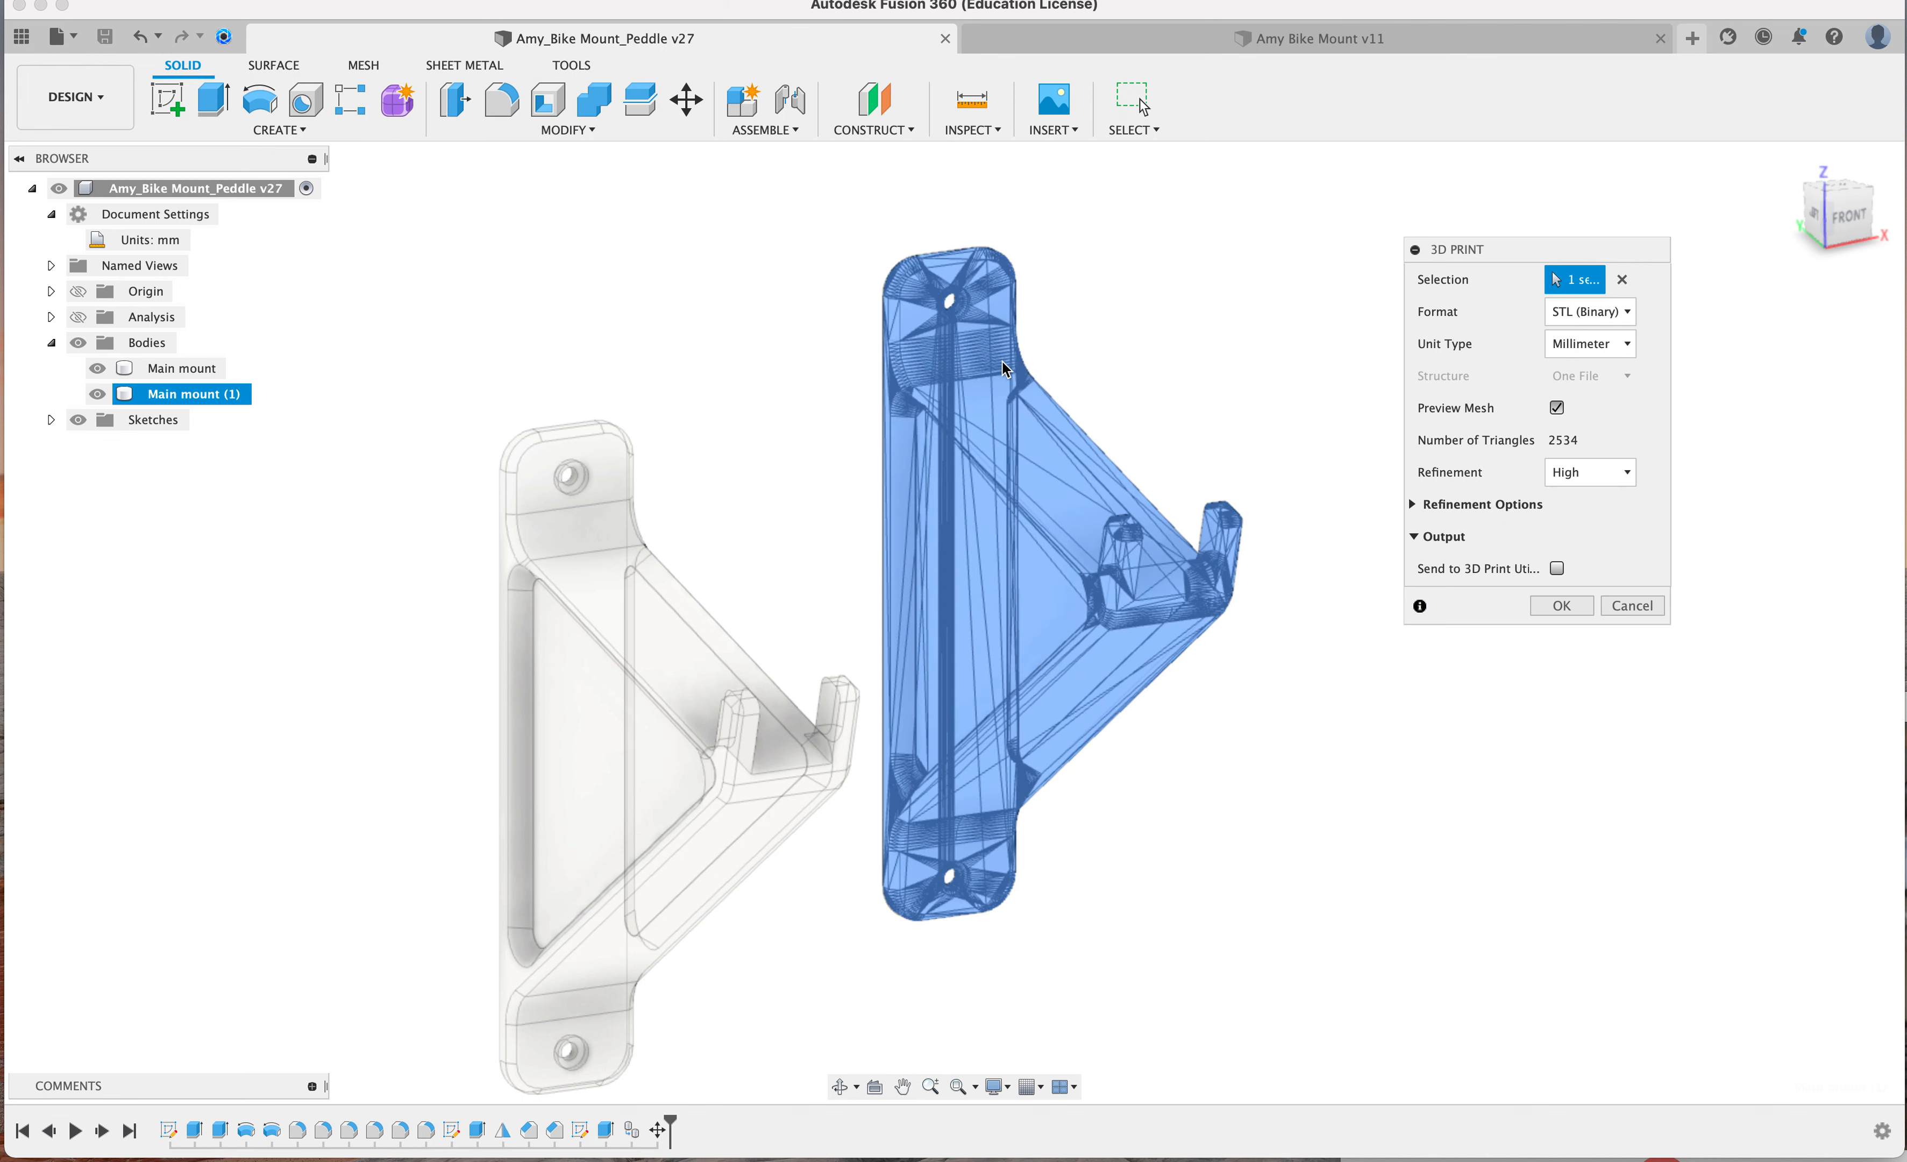
Examine the High refinement mesh up close where the mount's upper plate curves into the arm
scroll(899, 368, "up", 10)
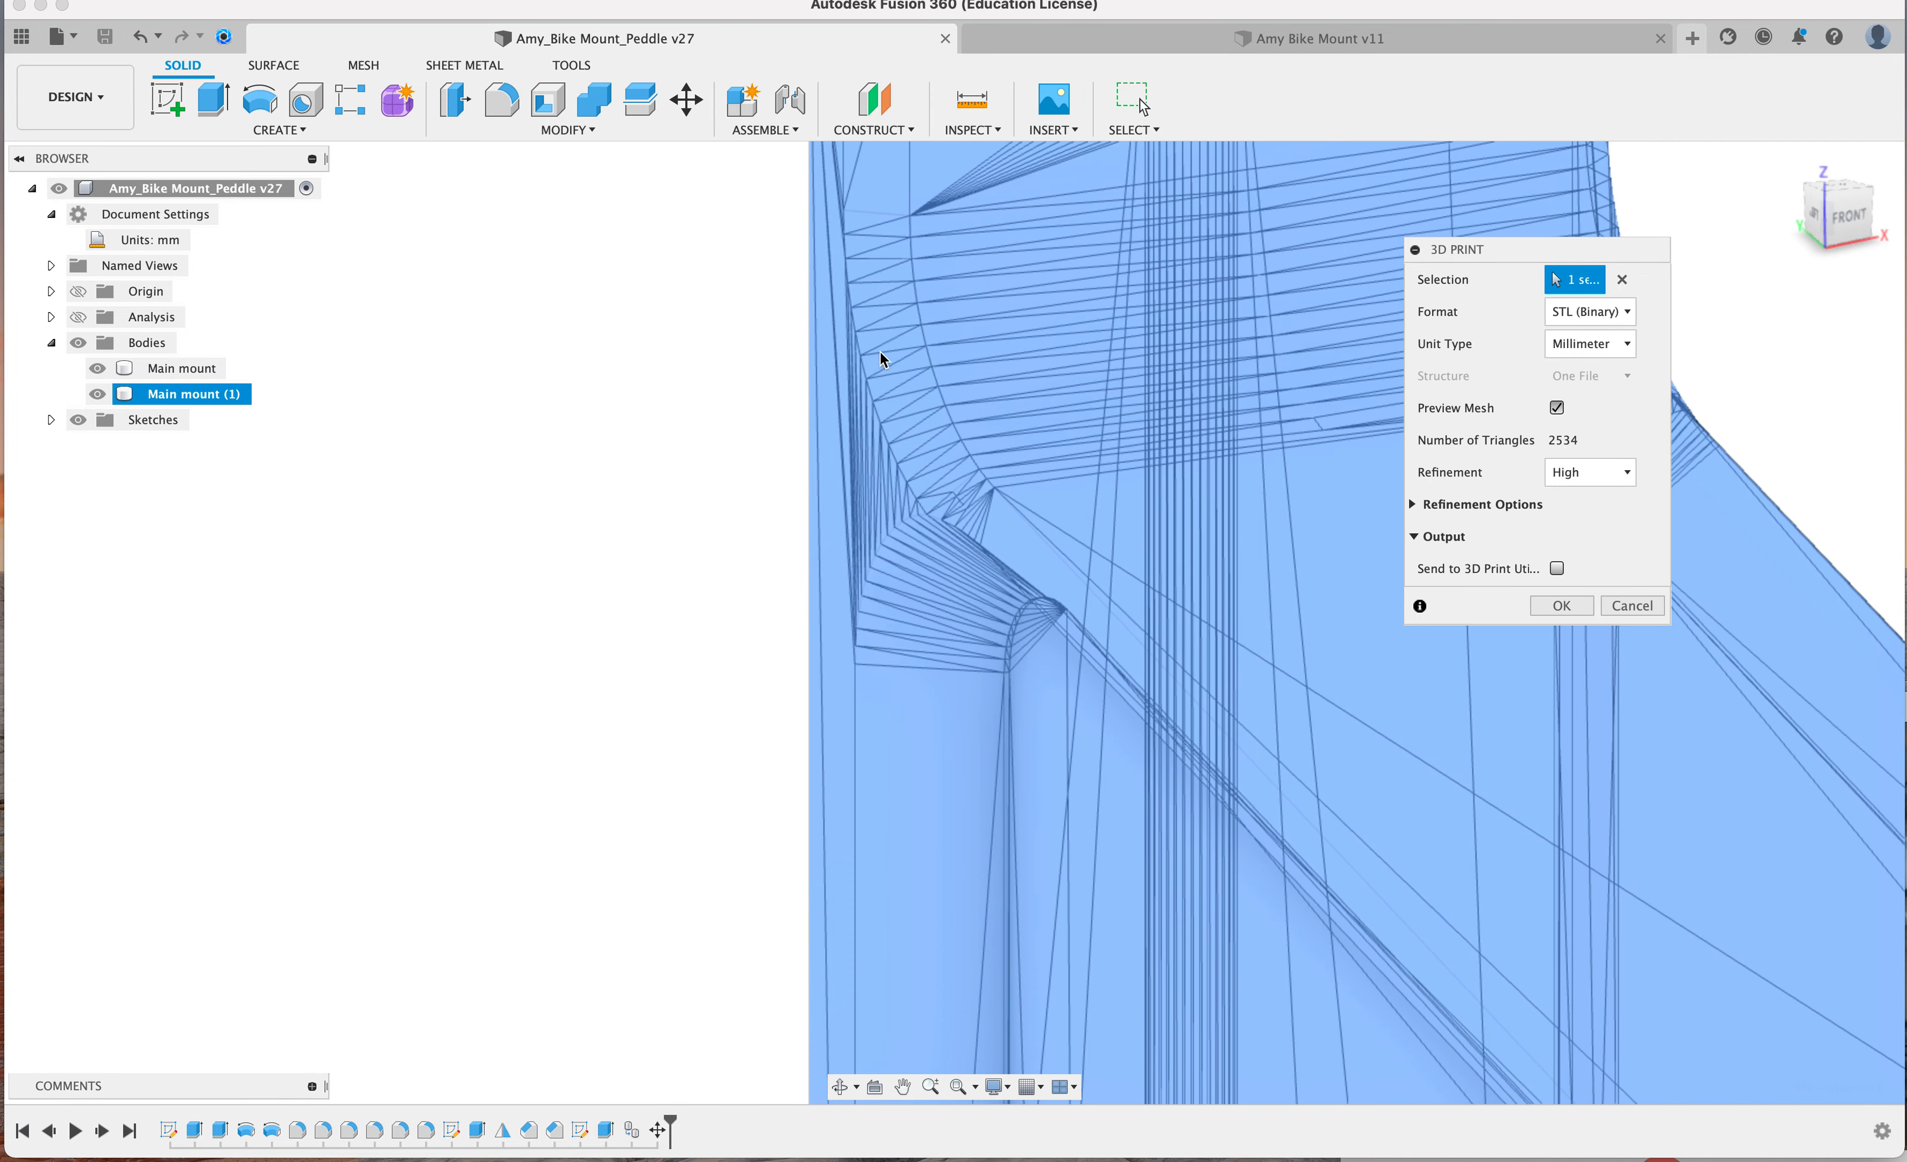
scroll(949, 458, "down", 10)
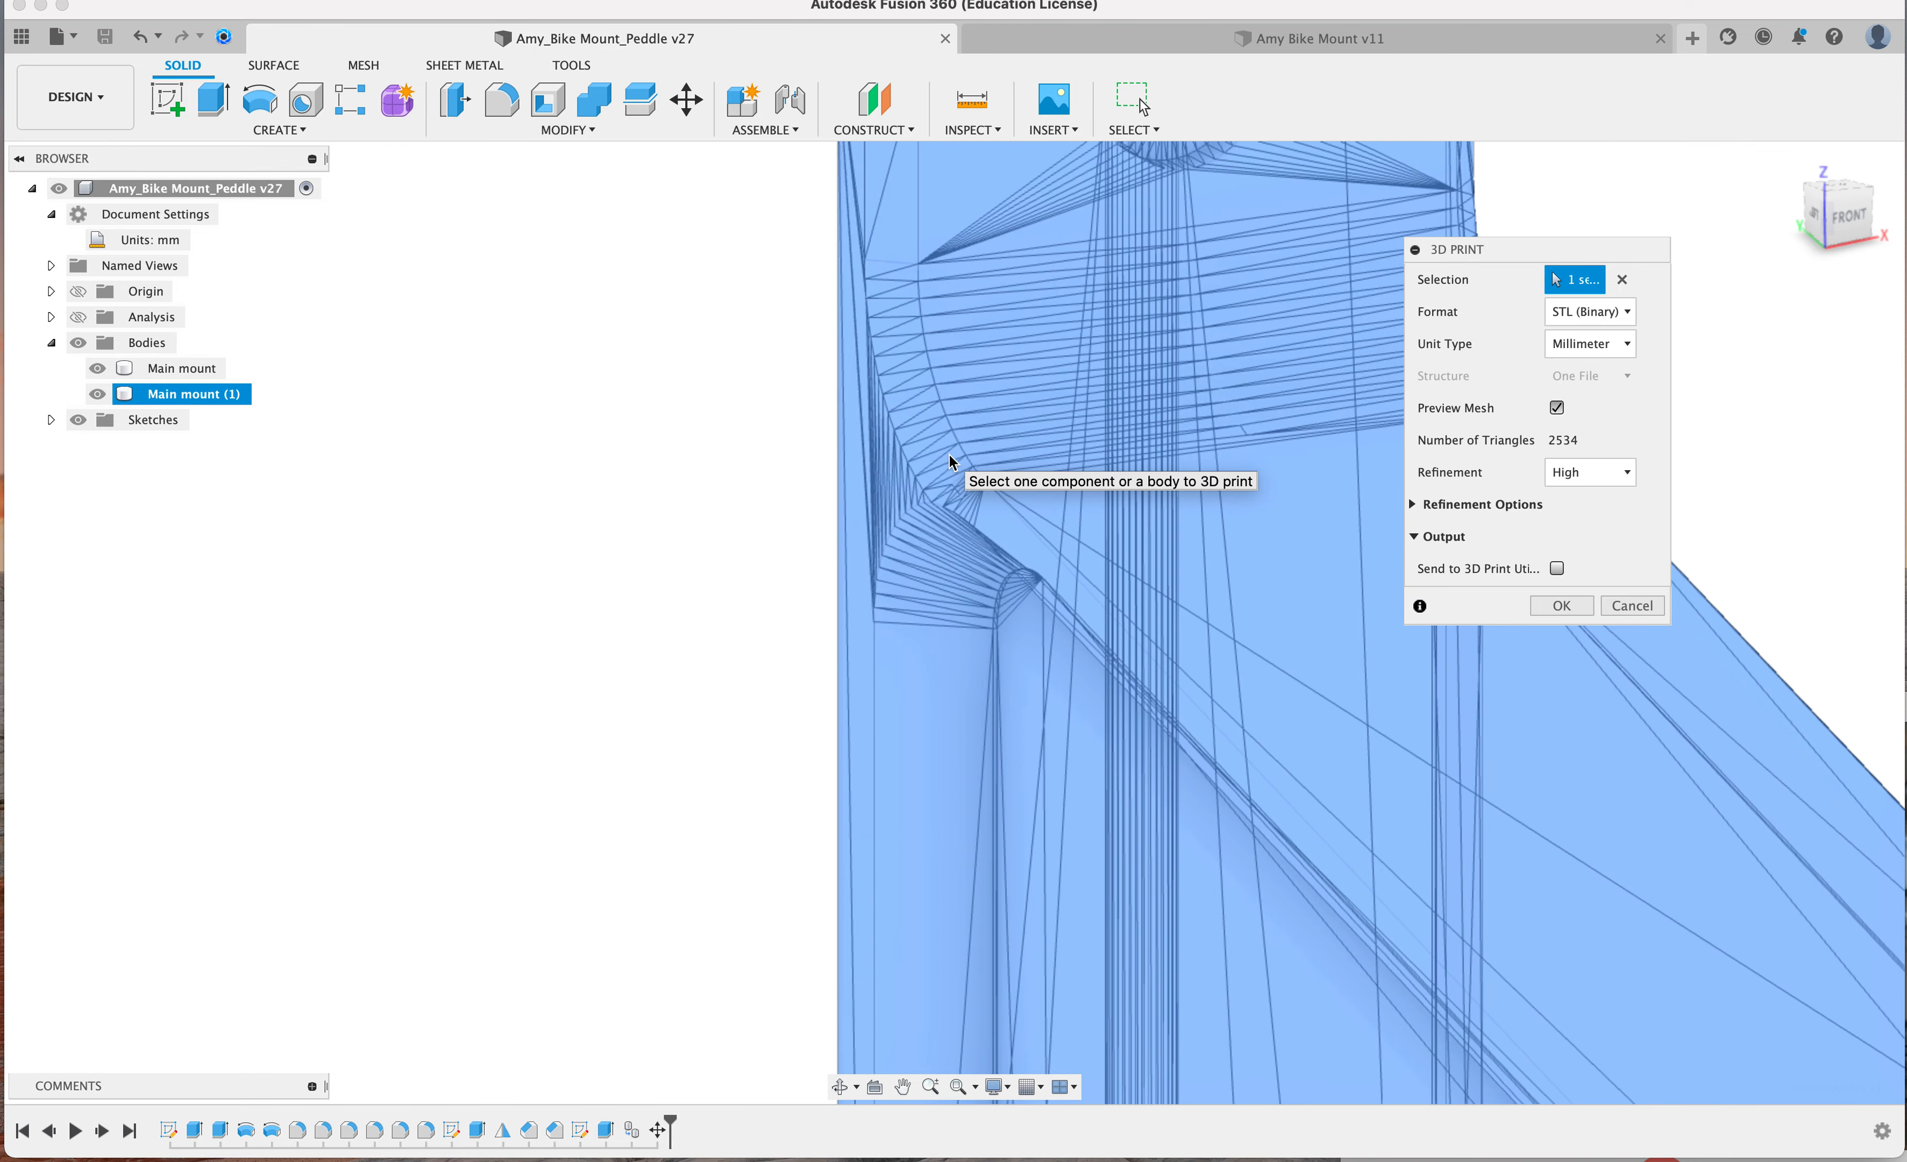
scroll(950, 461, "down", 3)
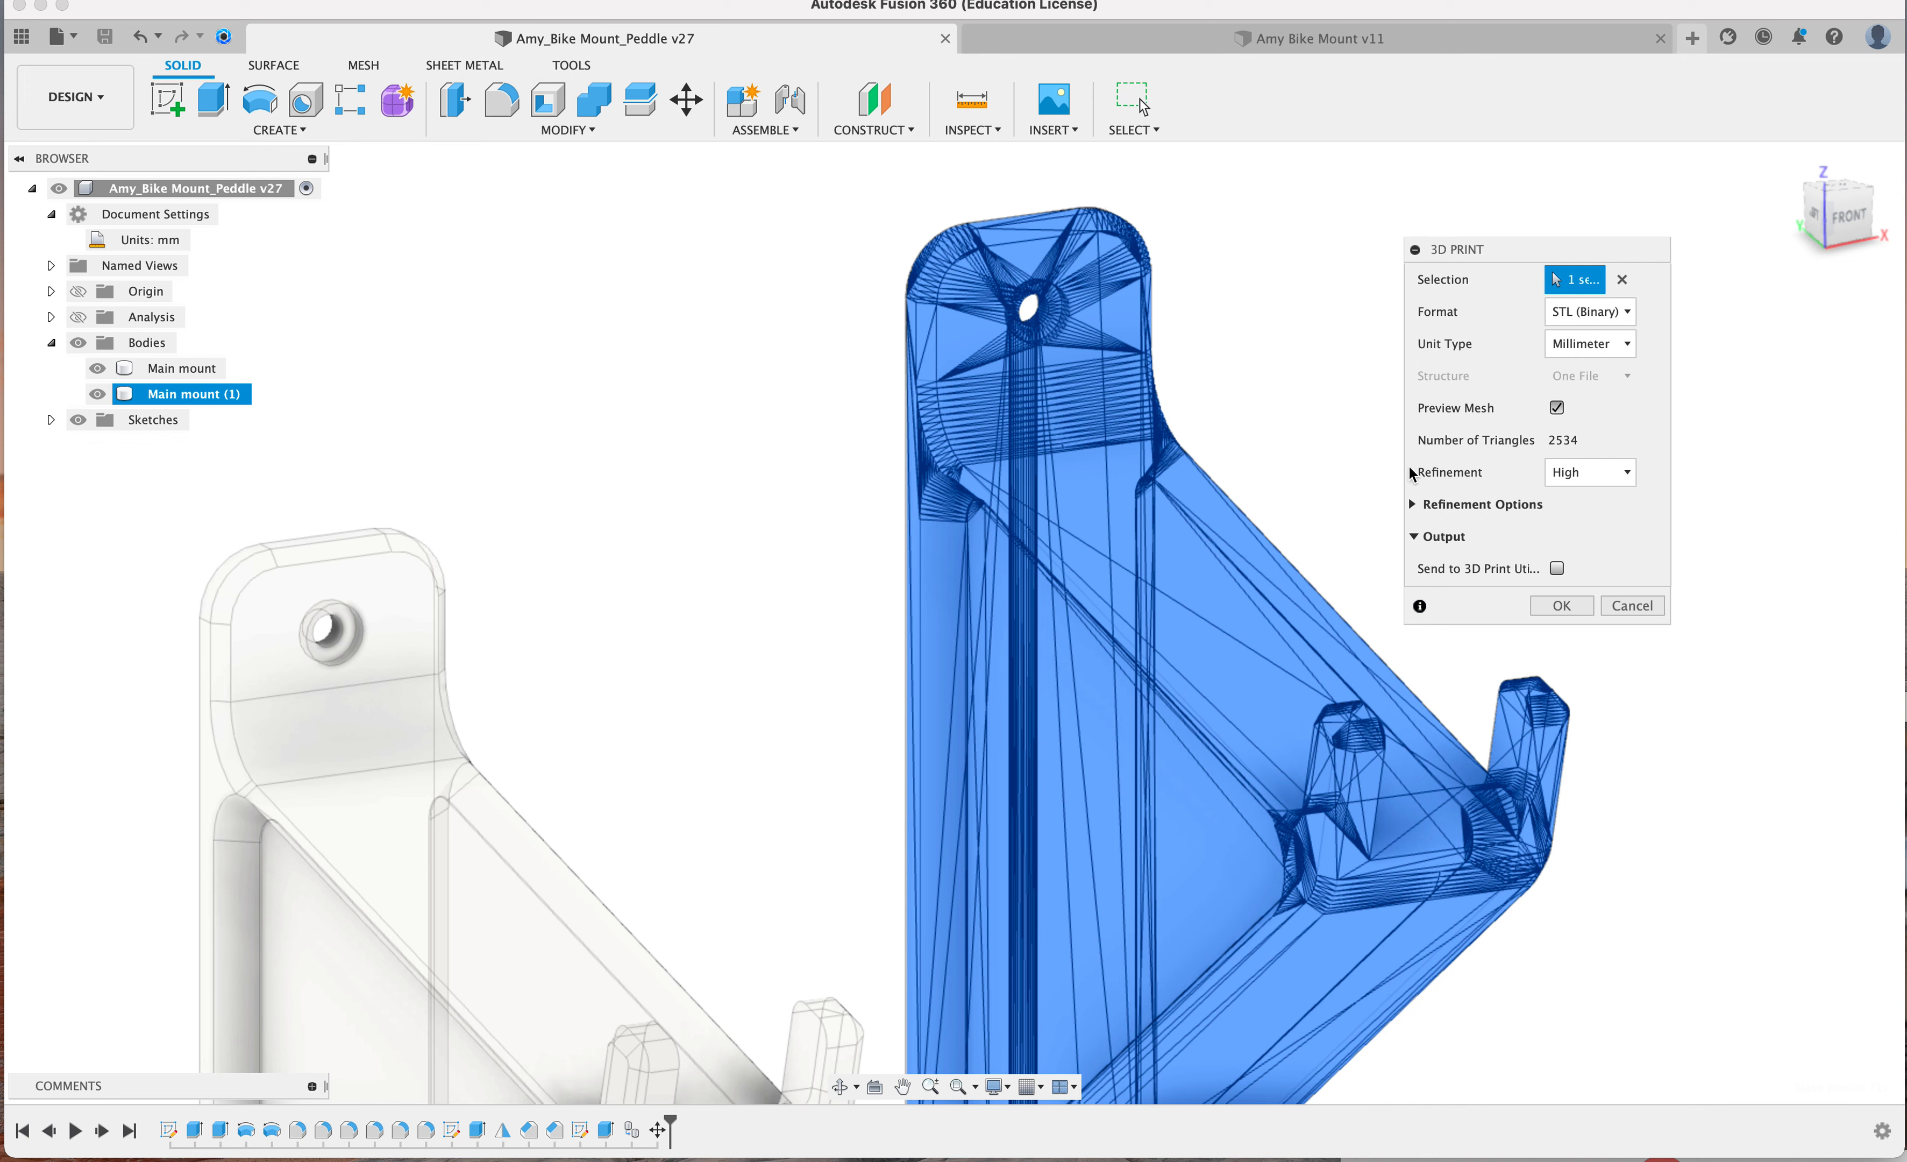
Review the refinement options and the Send to 3D Print Utility settings, leaving that option off
left_click(1460, 507)
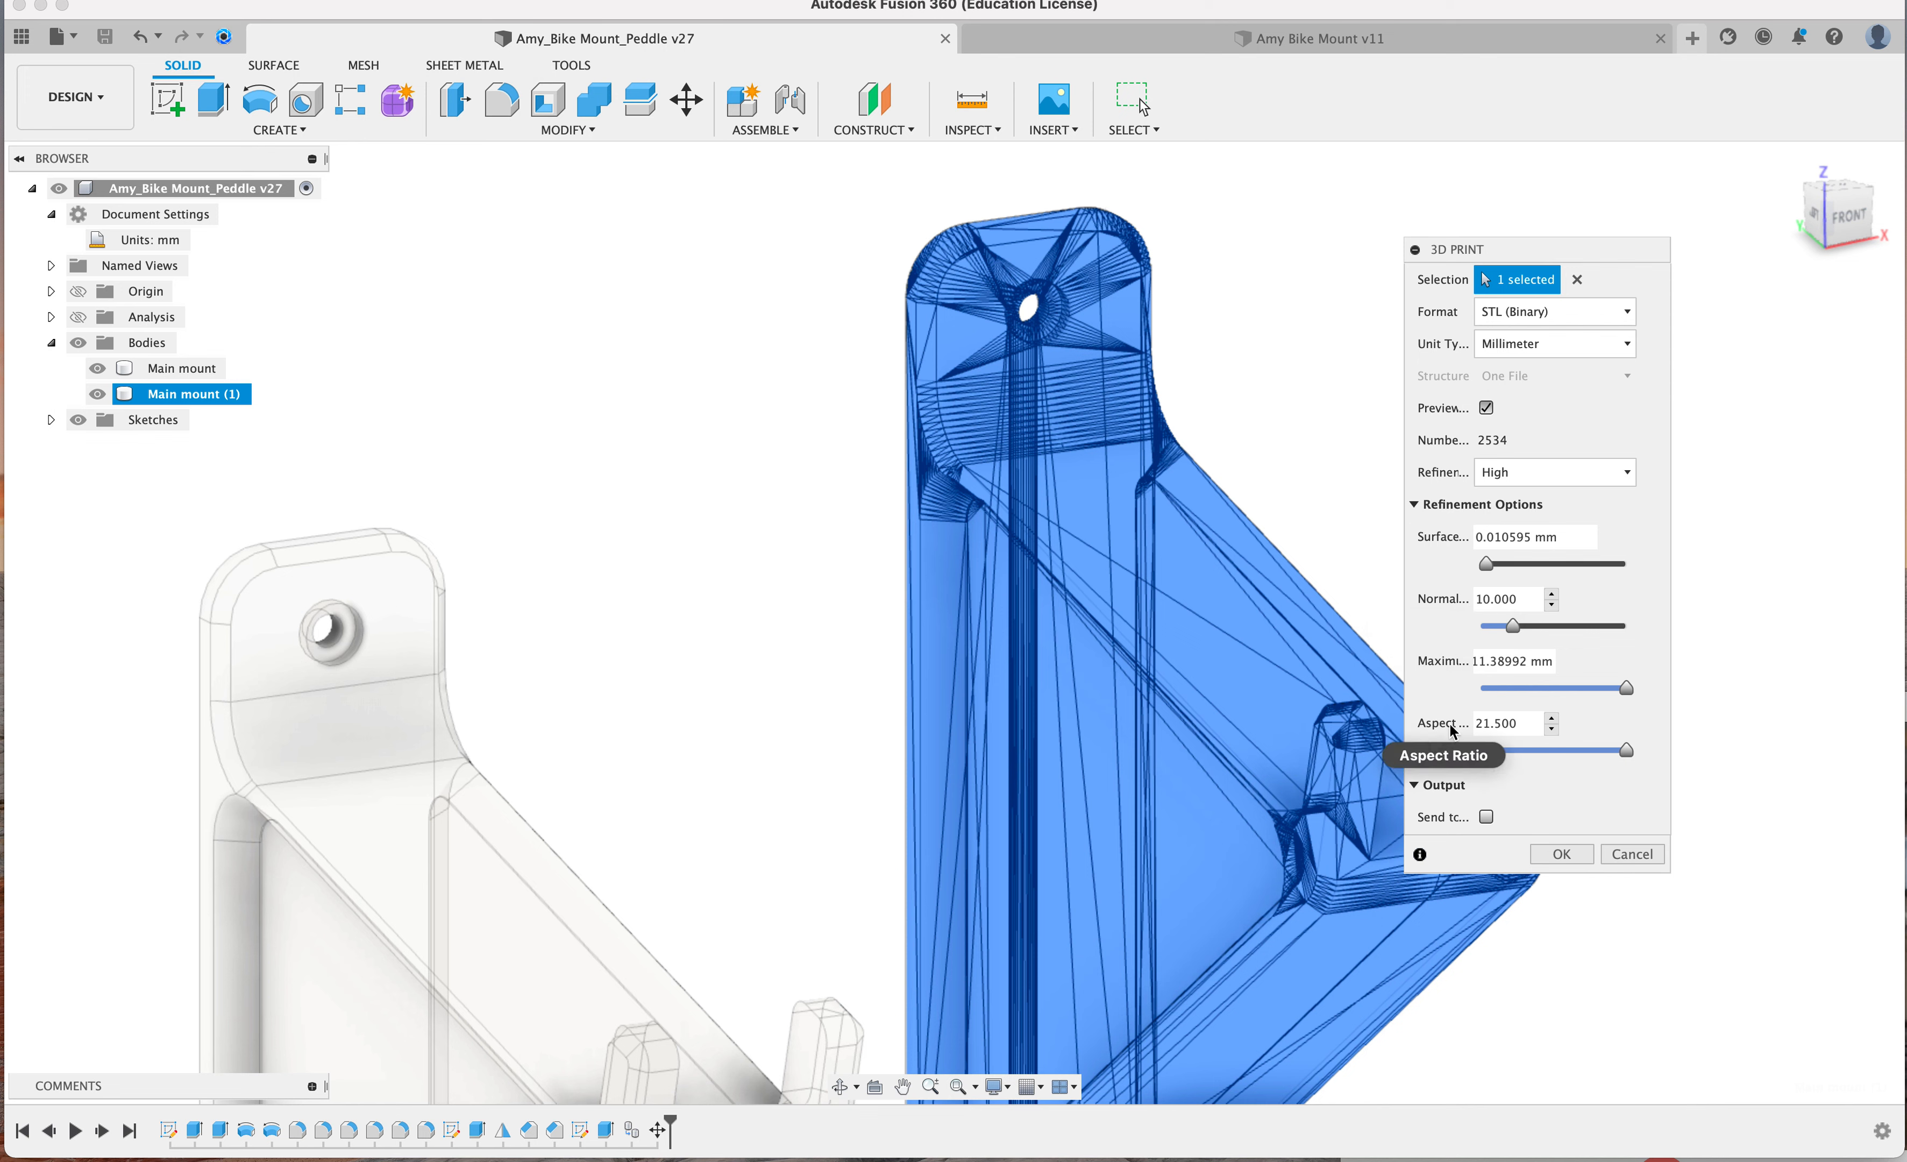
left_click(1413, 505)
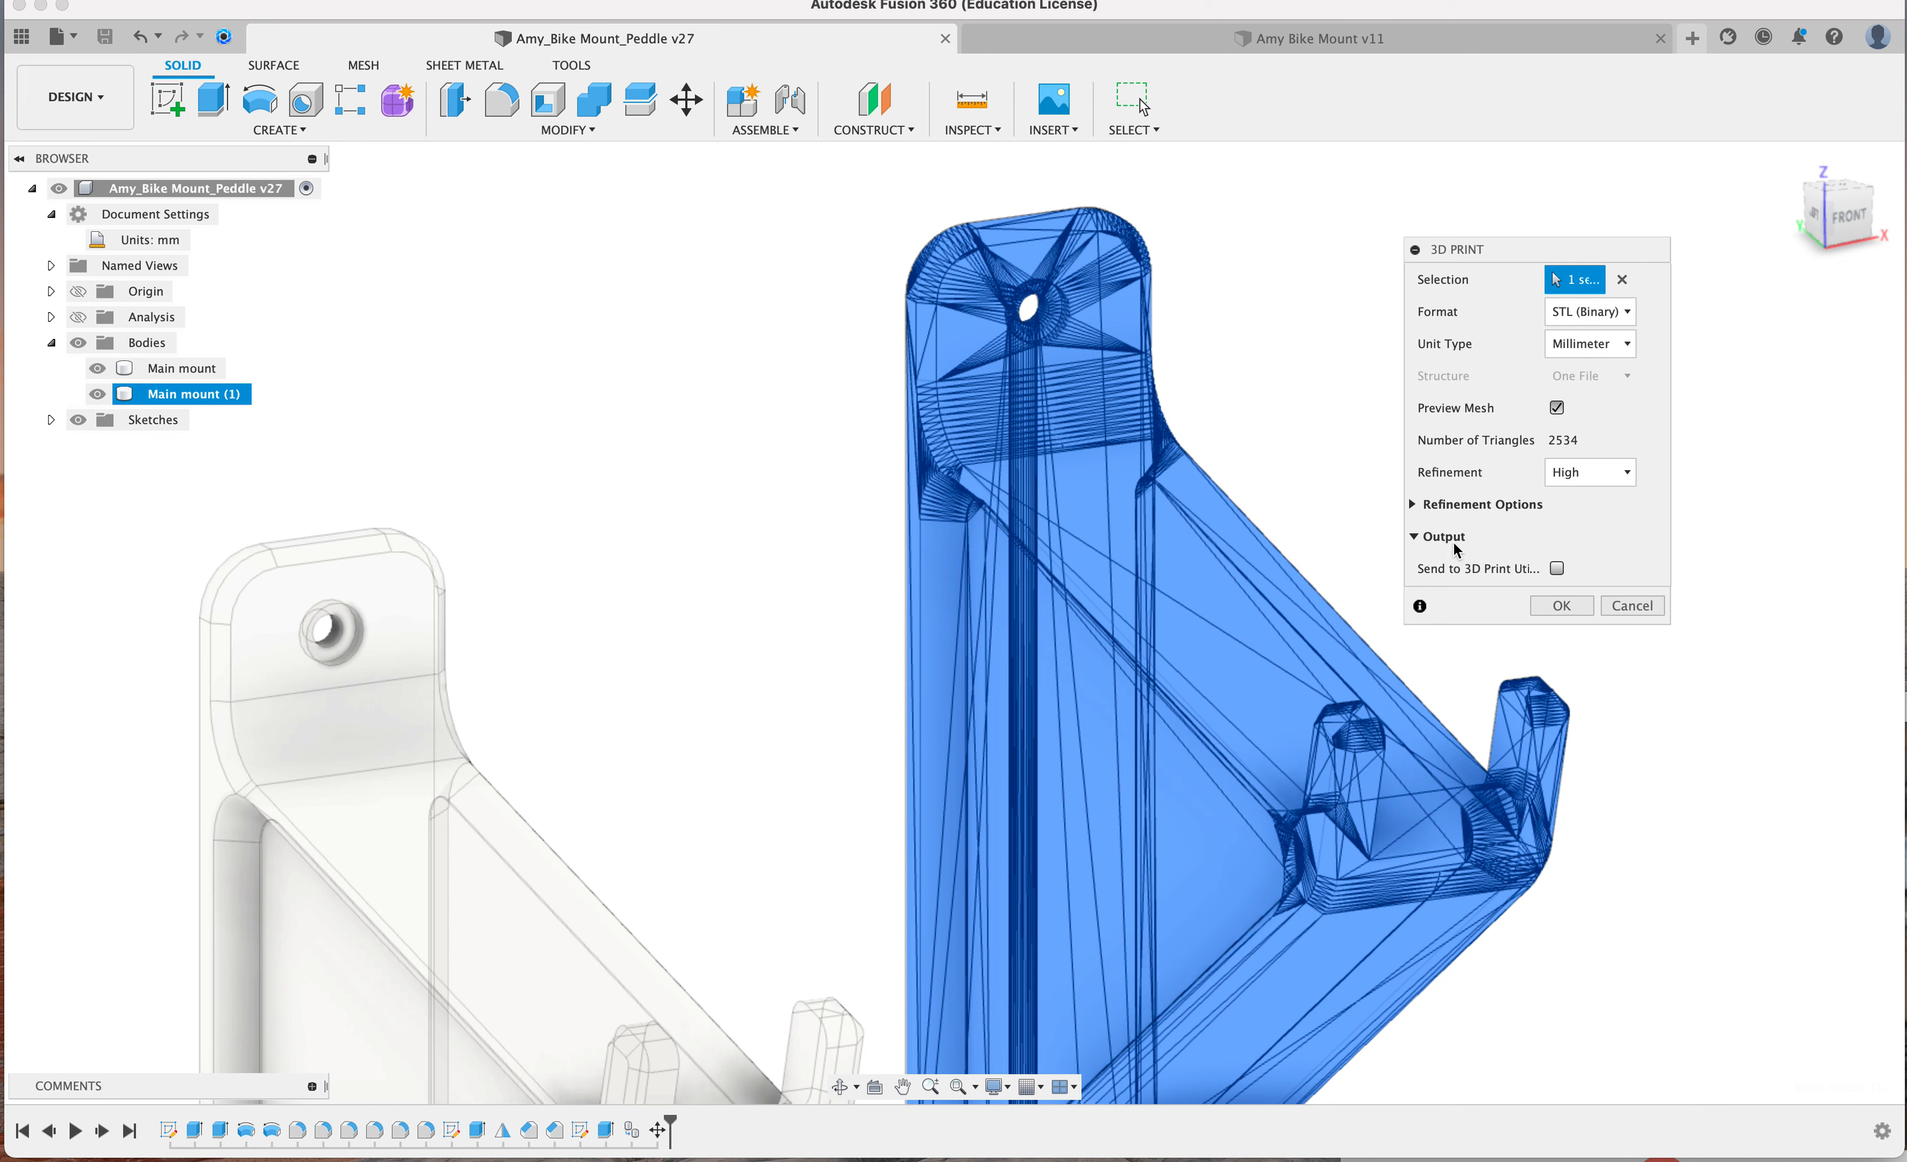
left_click(1557, 569)
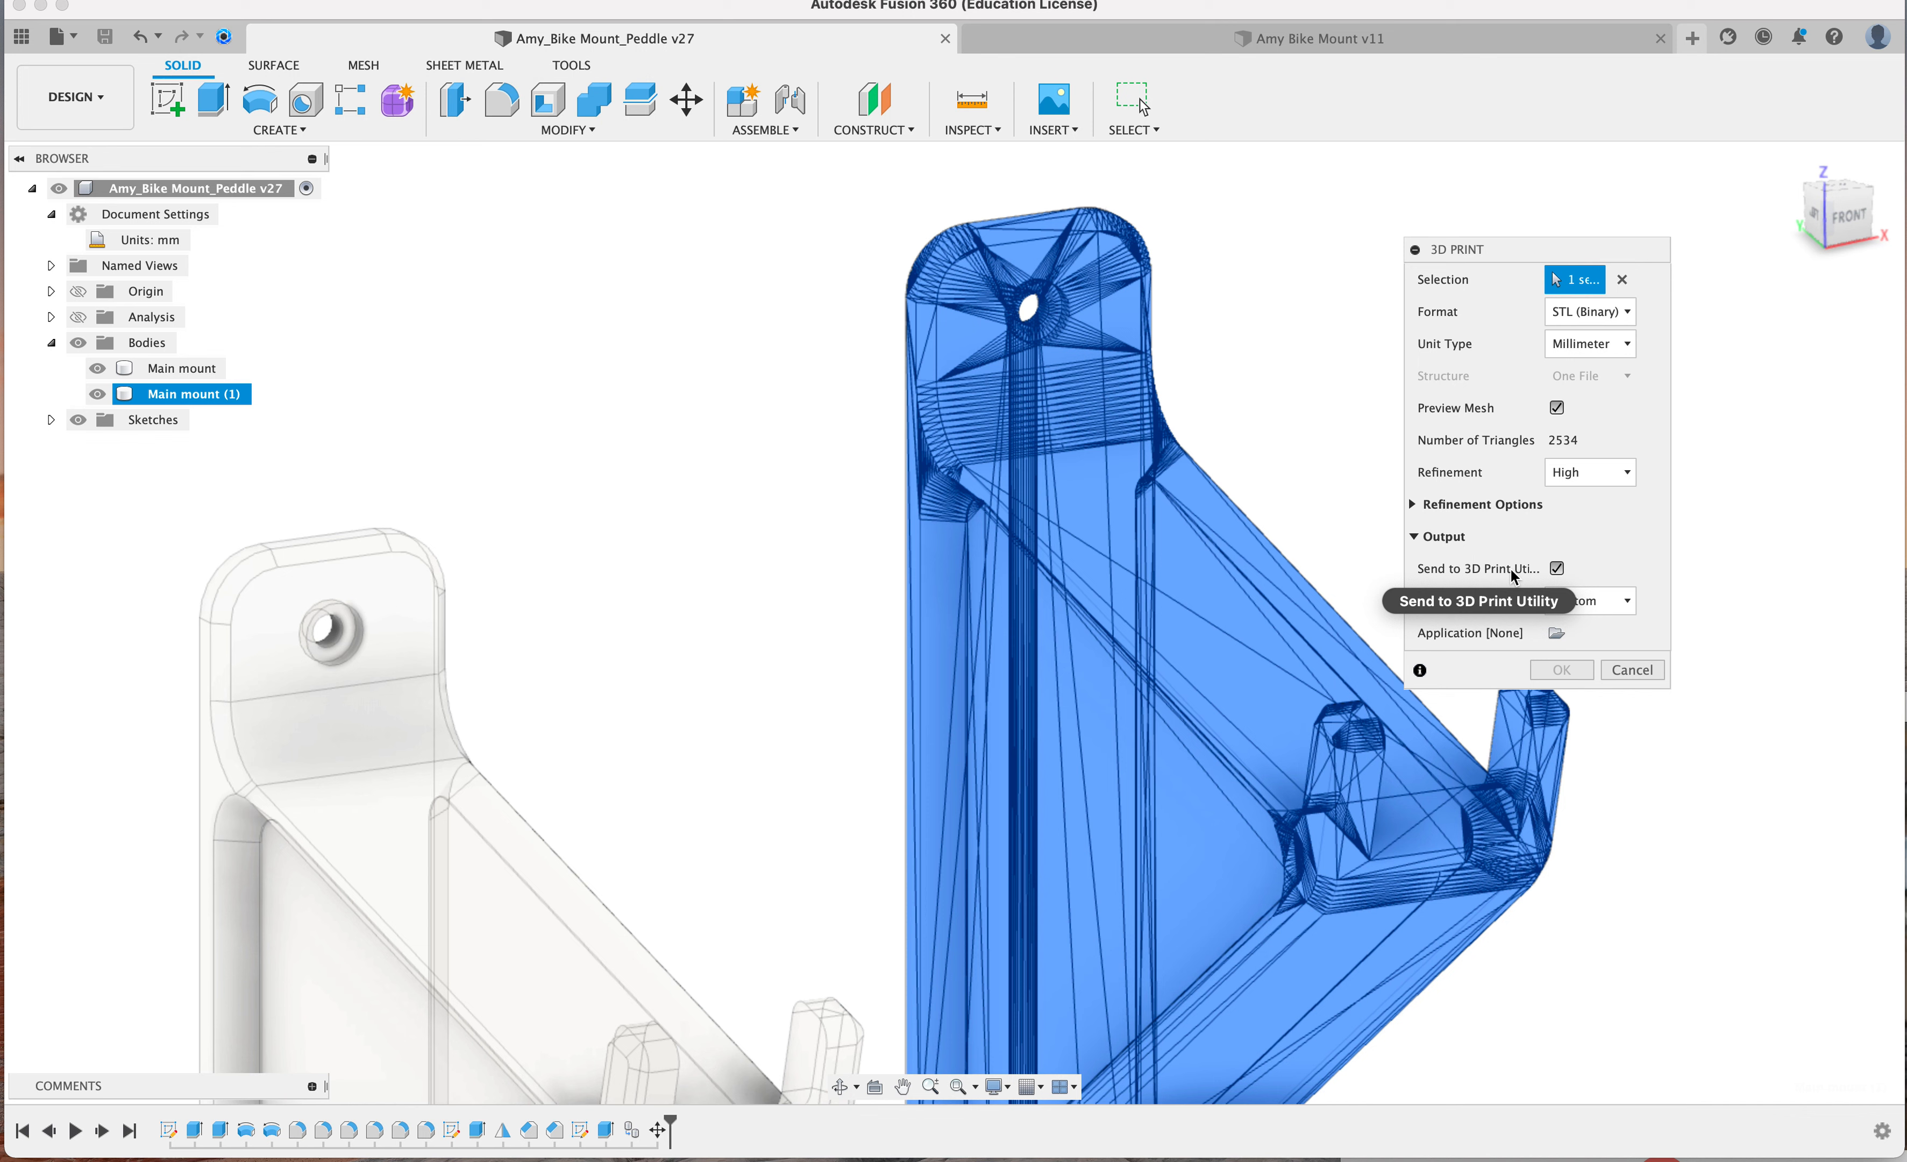
left_click(1557, 568)
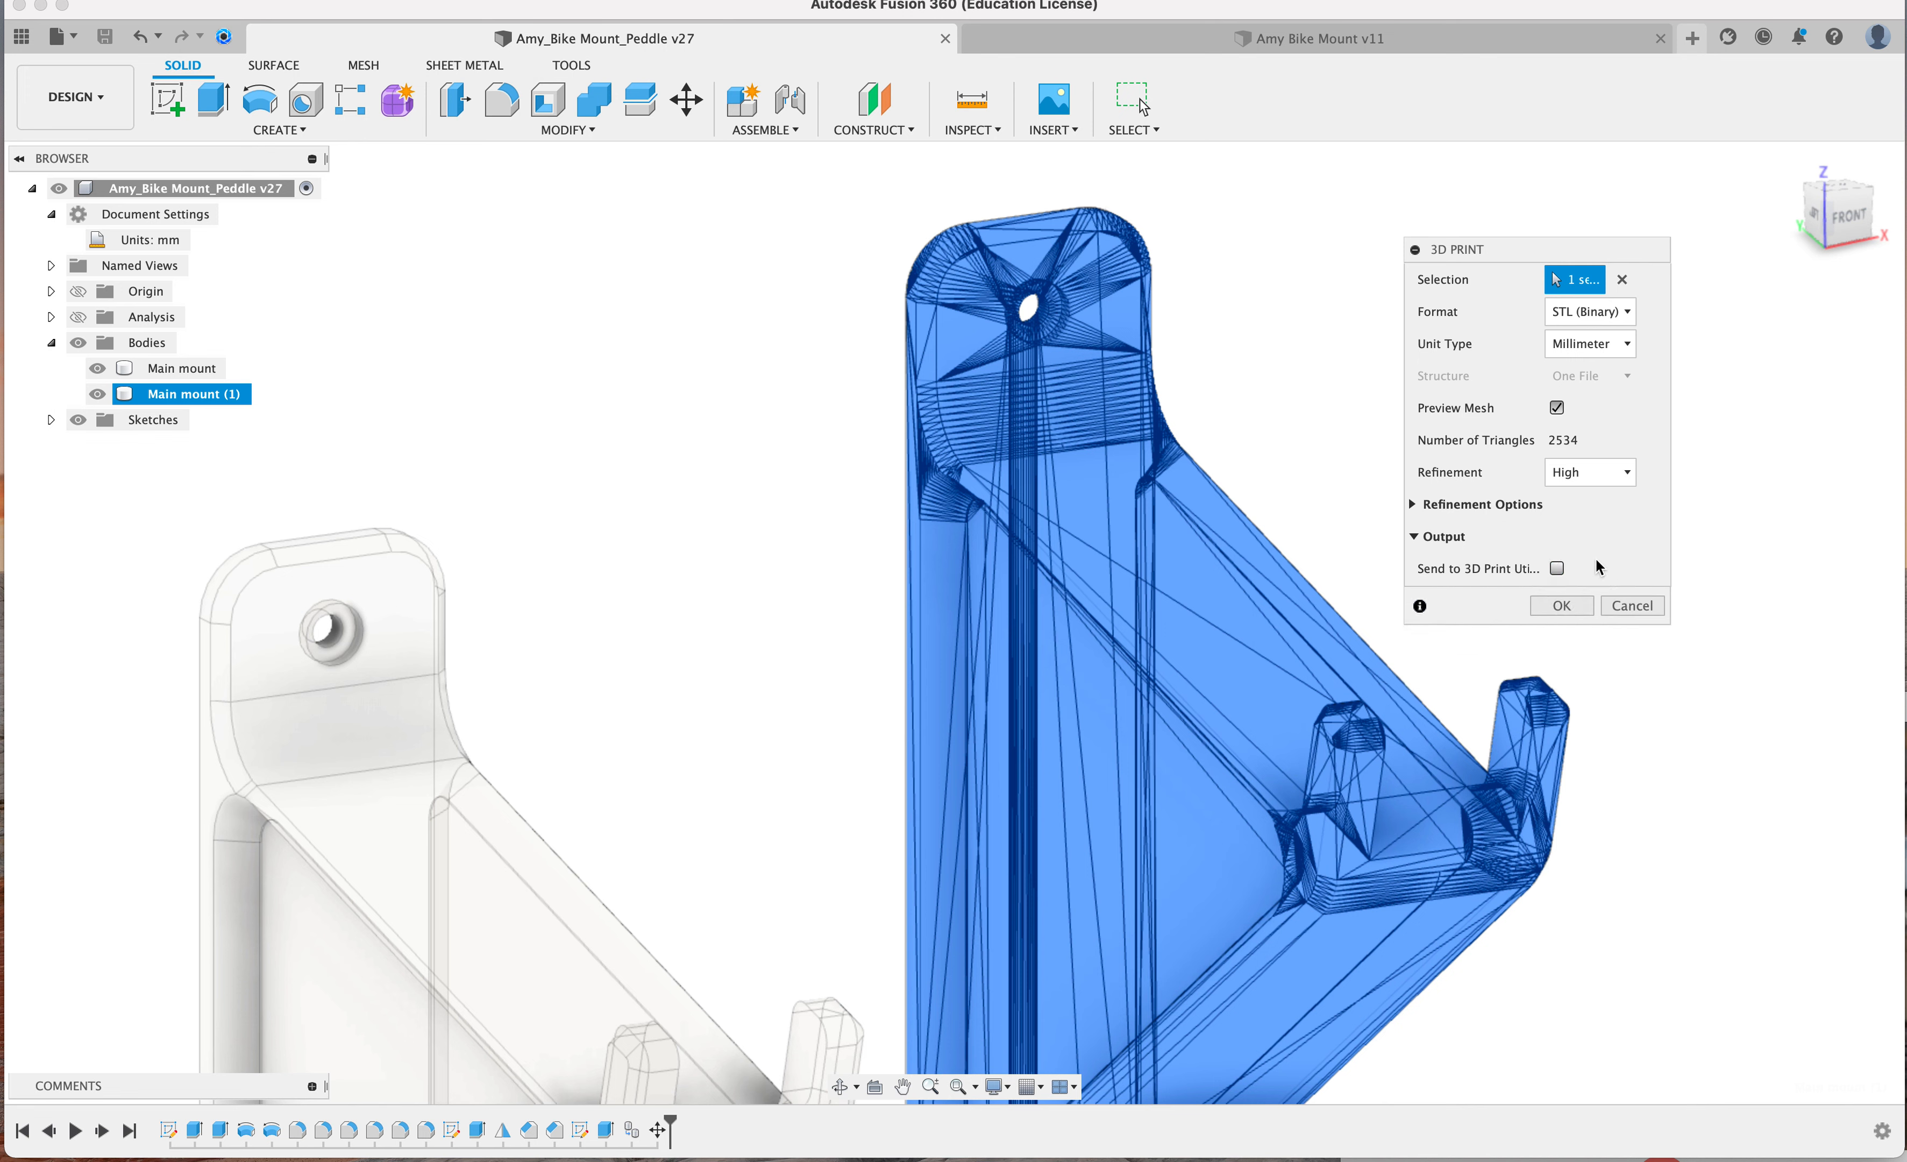
left_click(1418, 537)
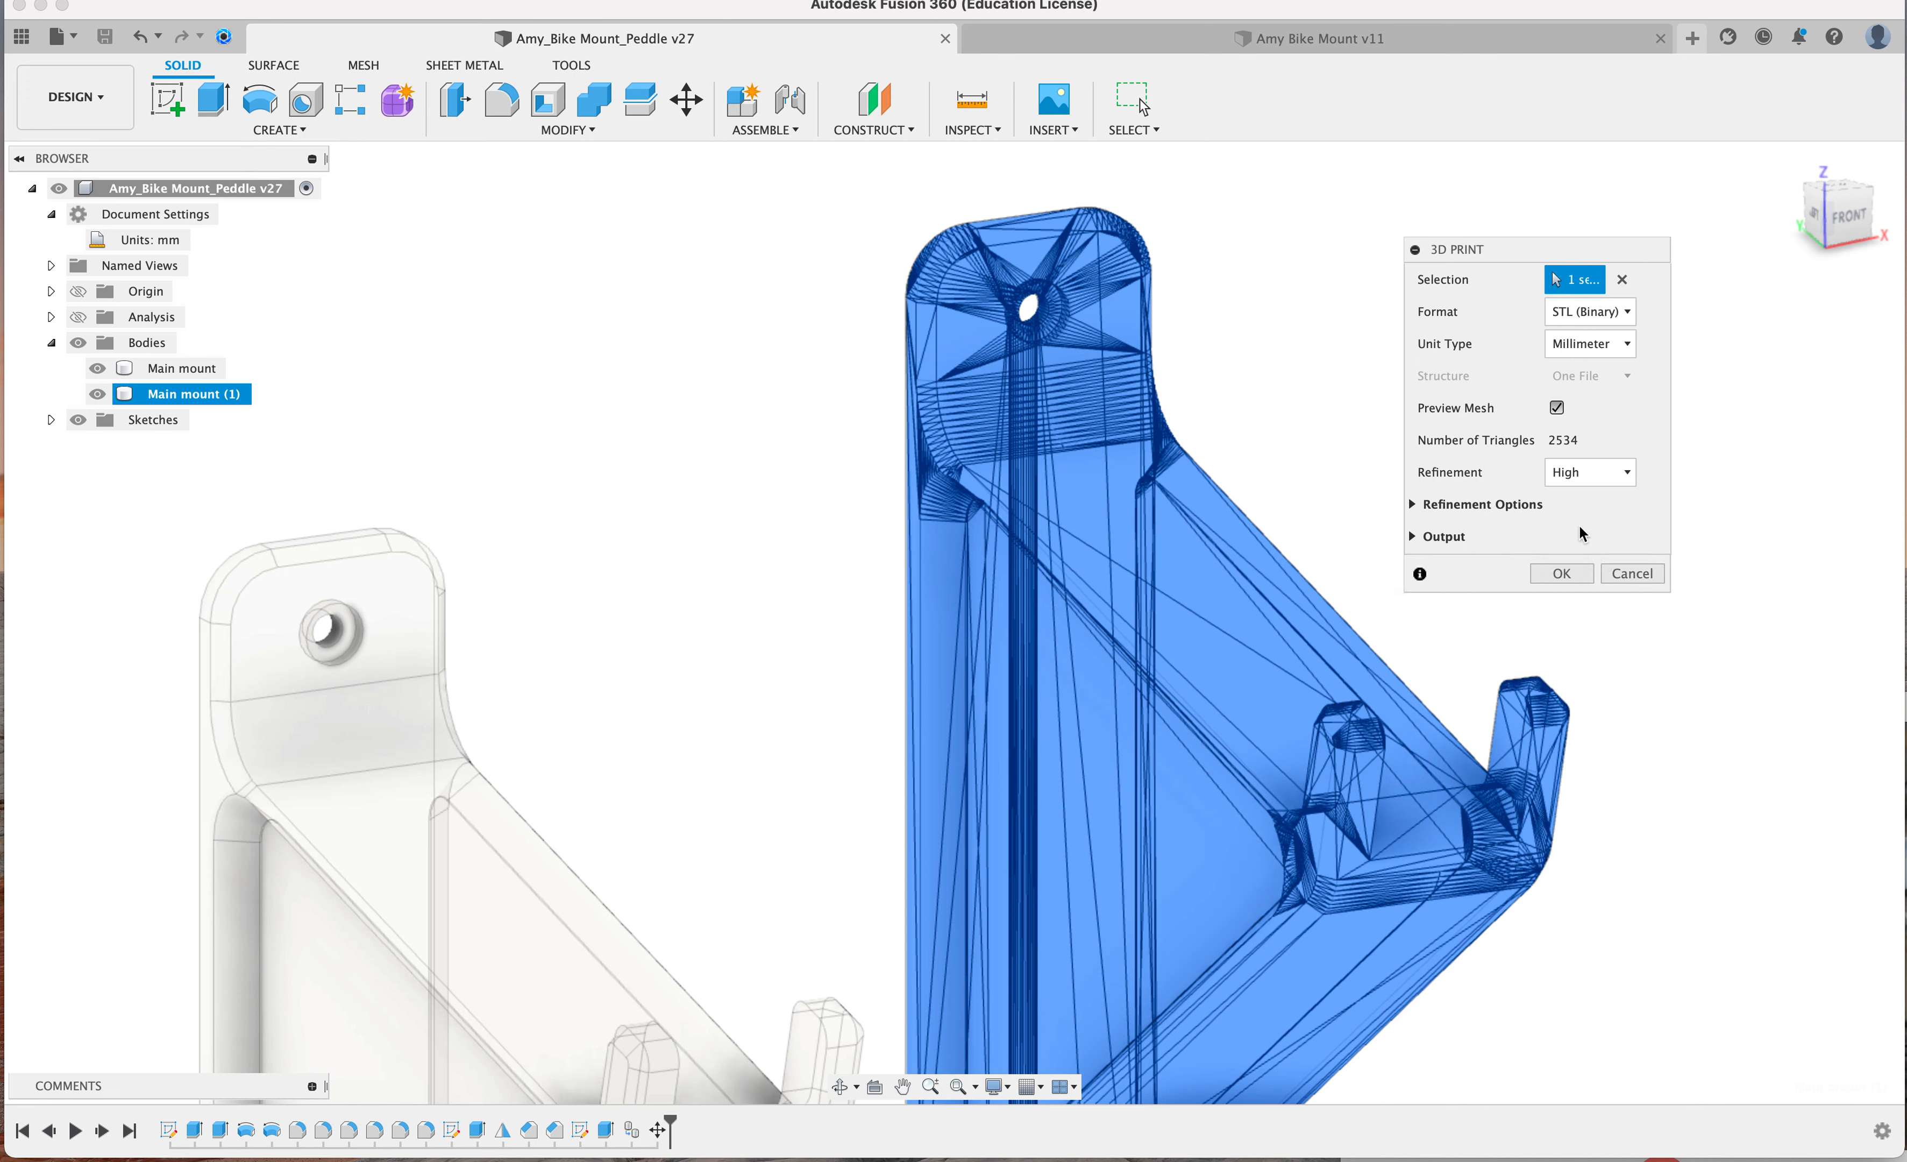
Confirm the 3D Print export and save the STL to Downloads under the name "Wall Mount"
left_click(1577, 574)
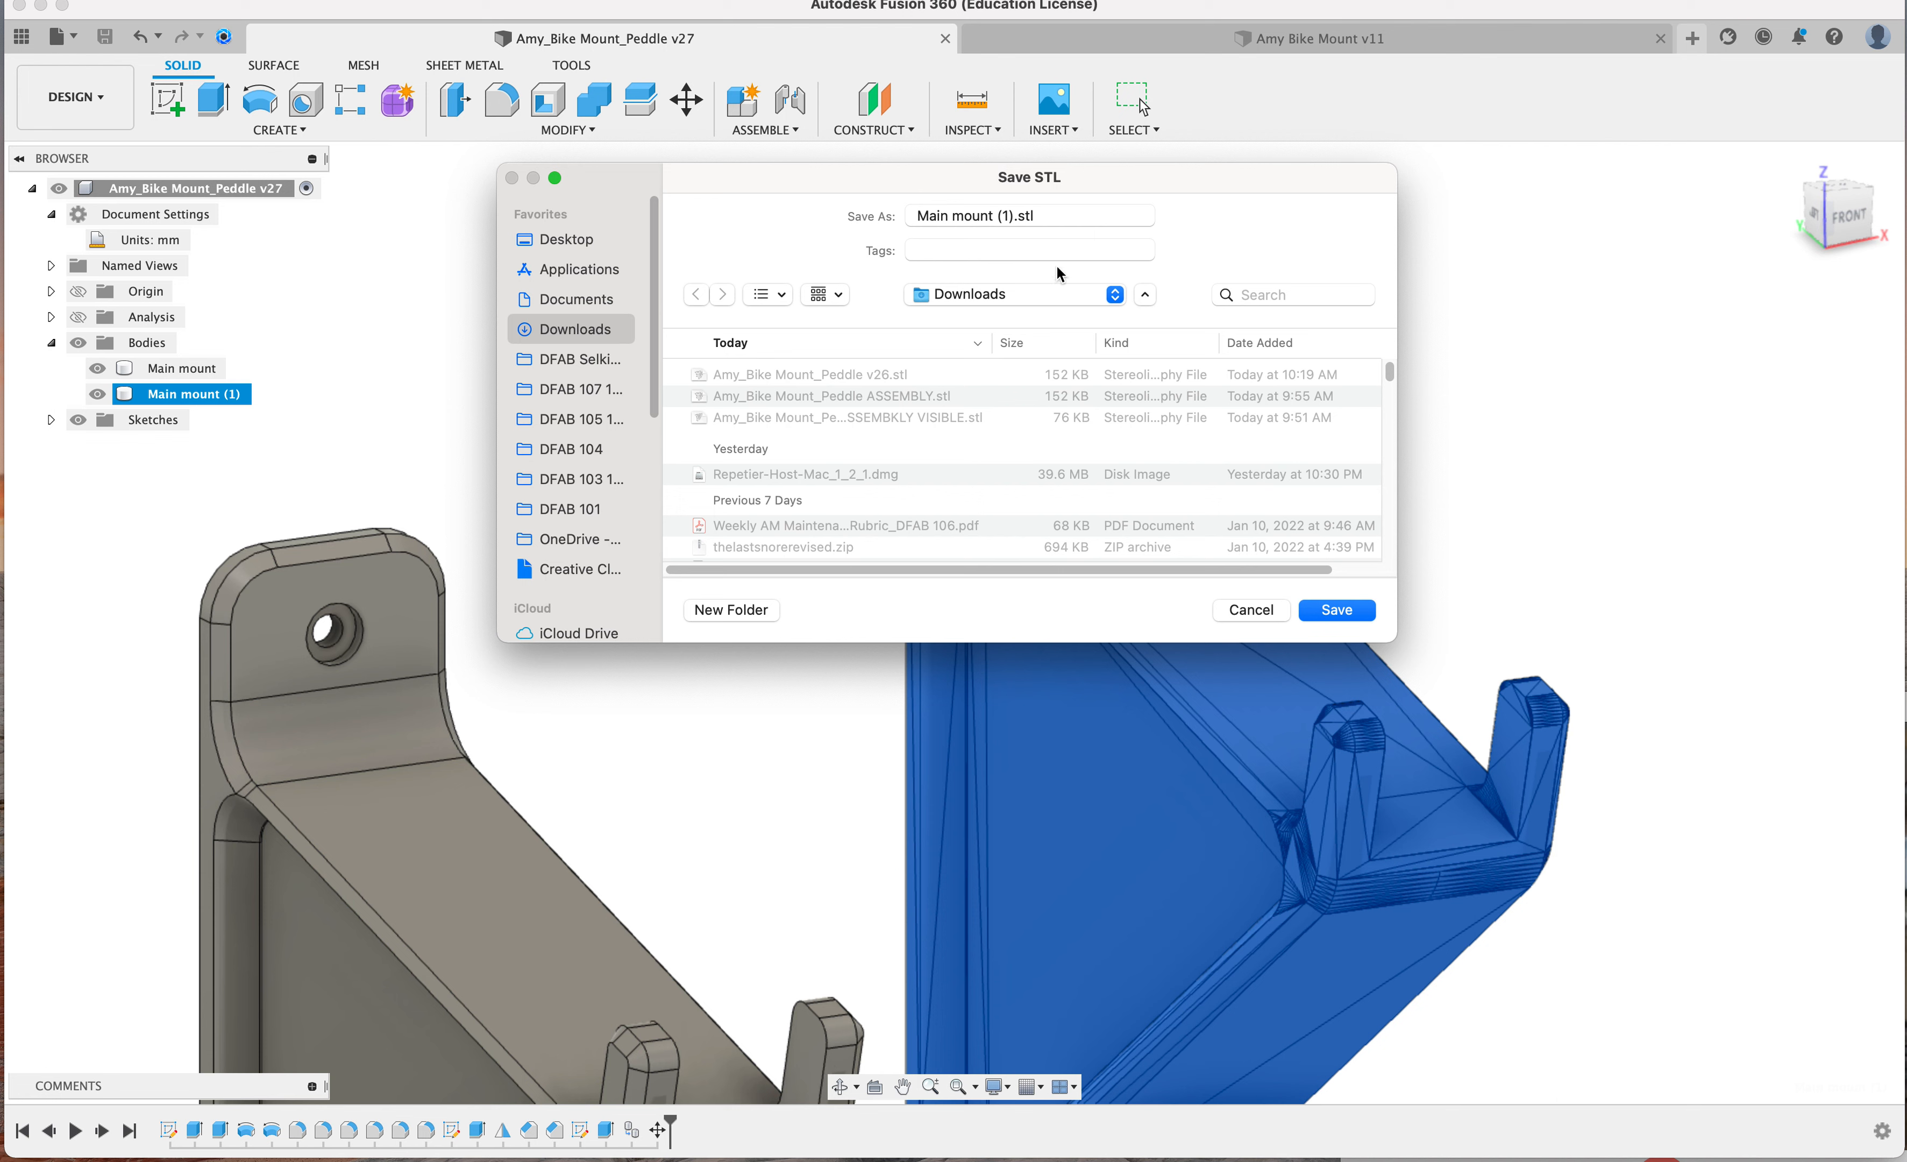
left_click(1011, 218)
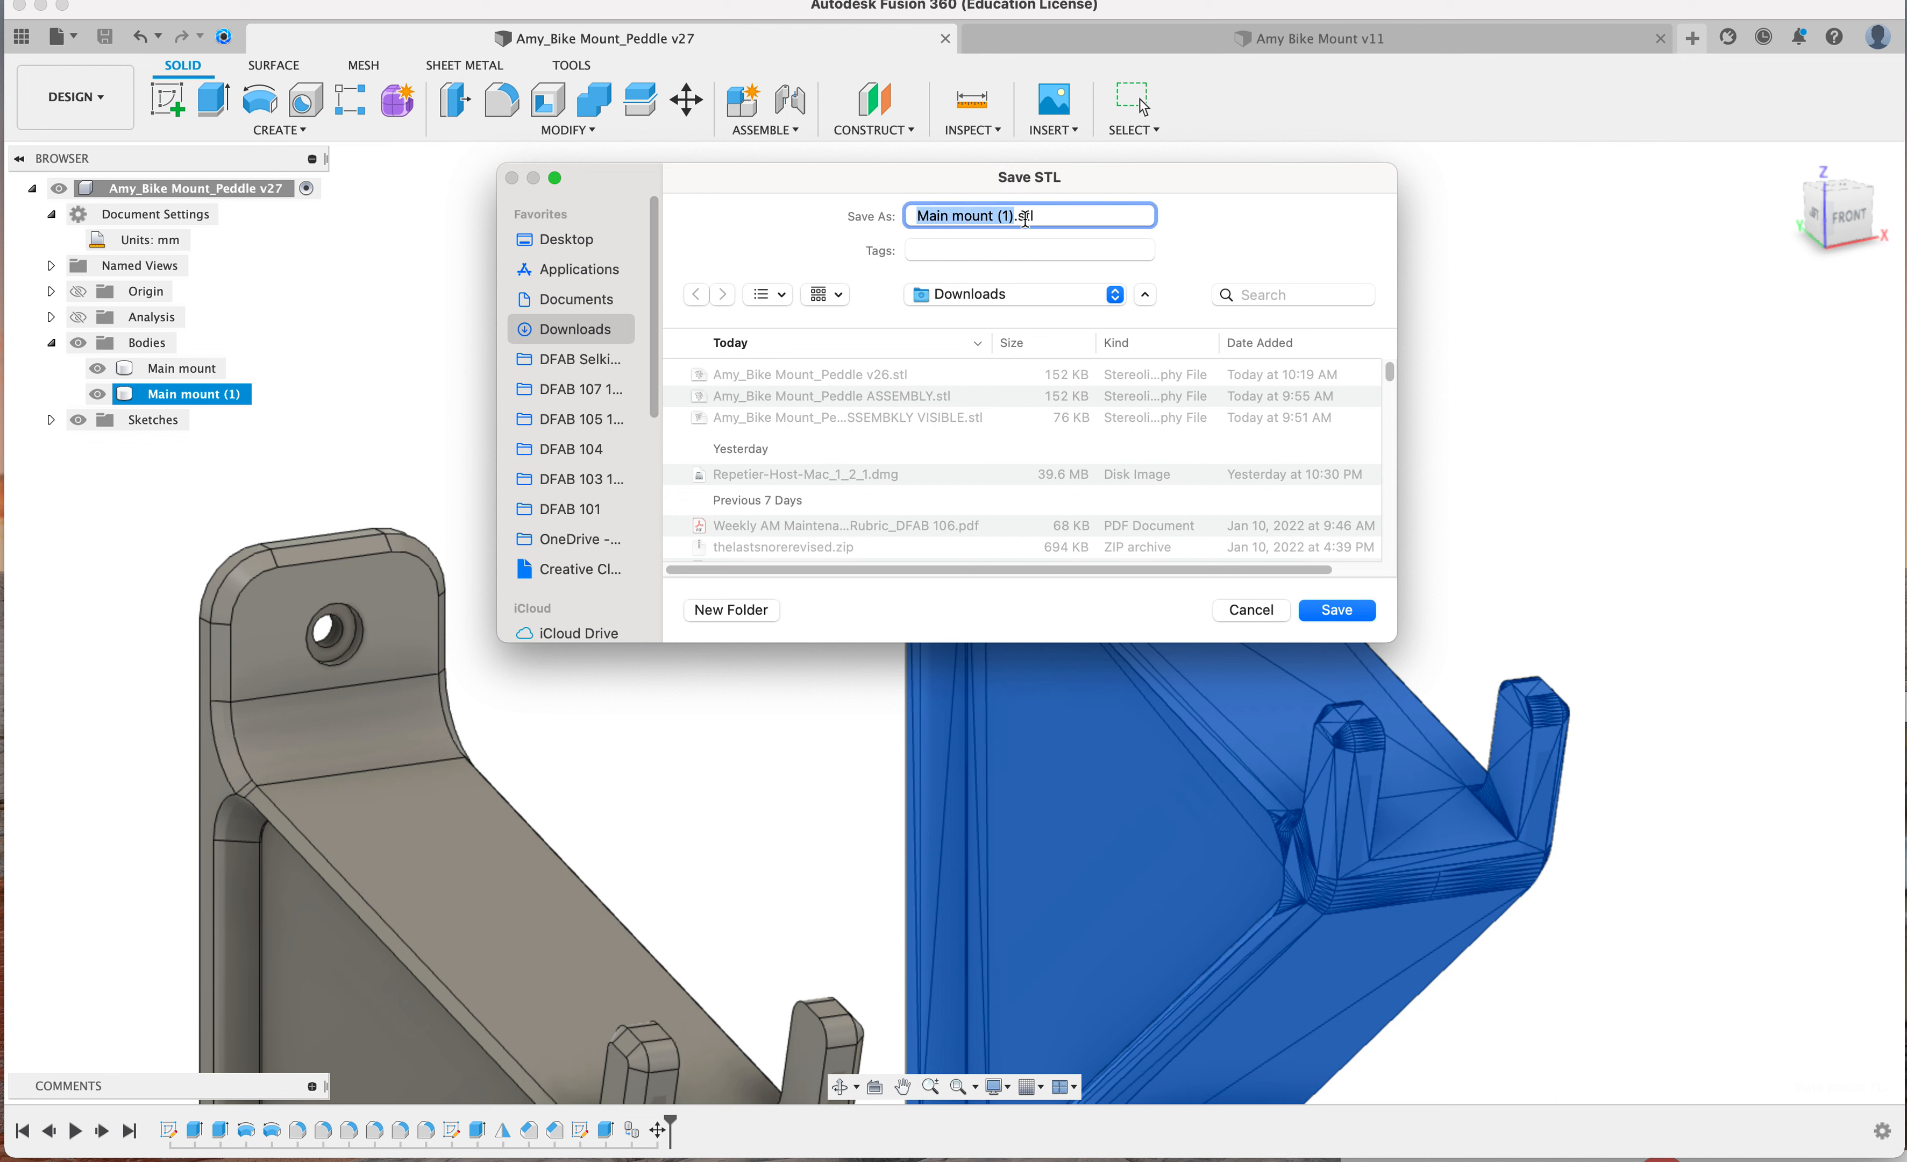
type("Wall Mount")
key("BackSpace")
left_click(1348, 614)
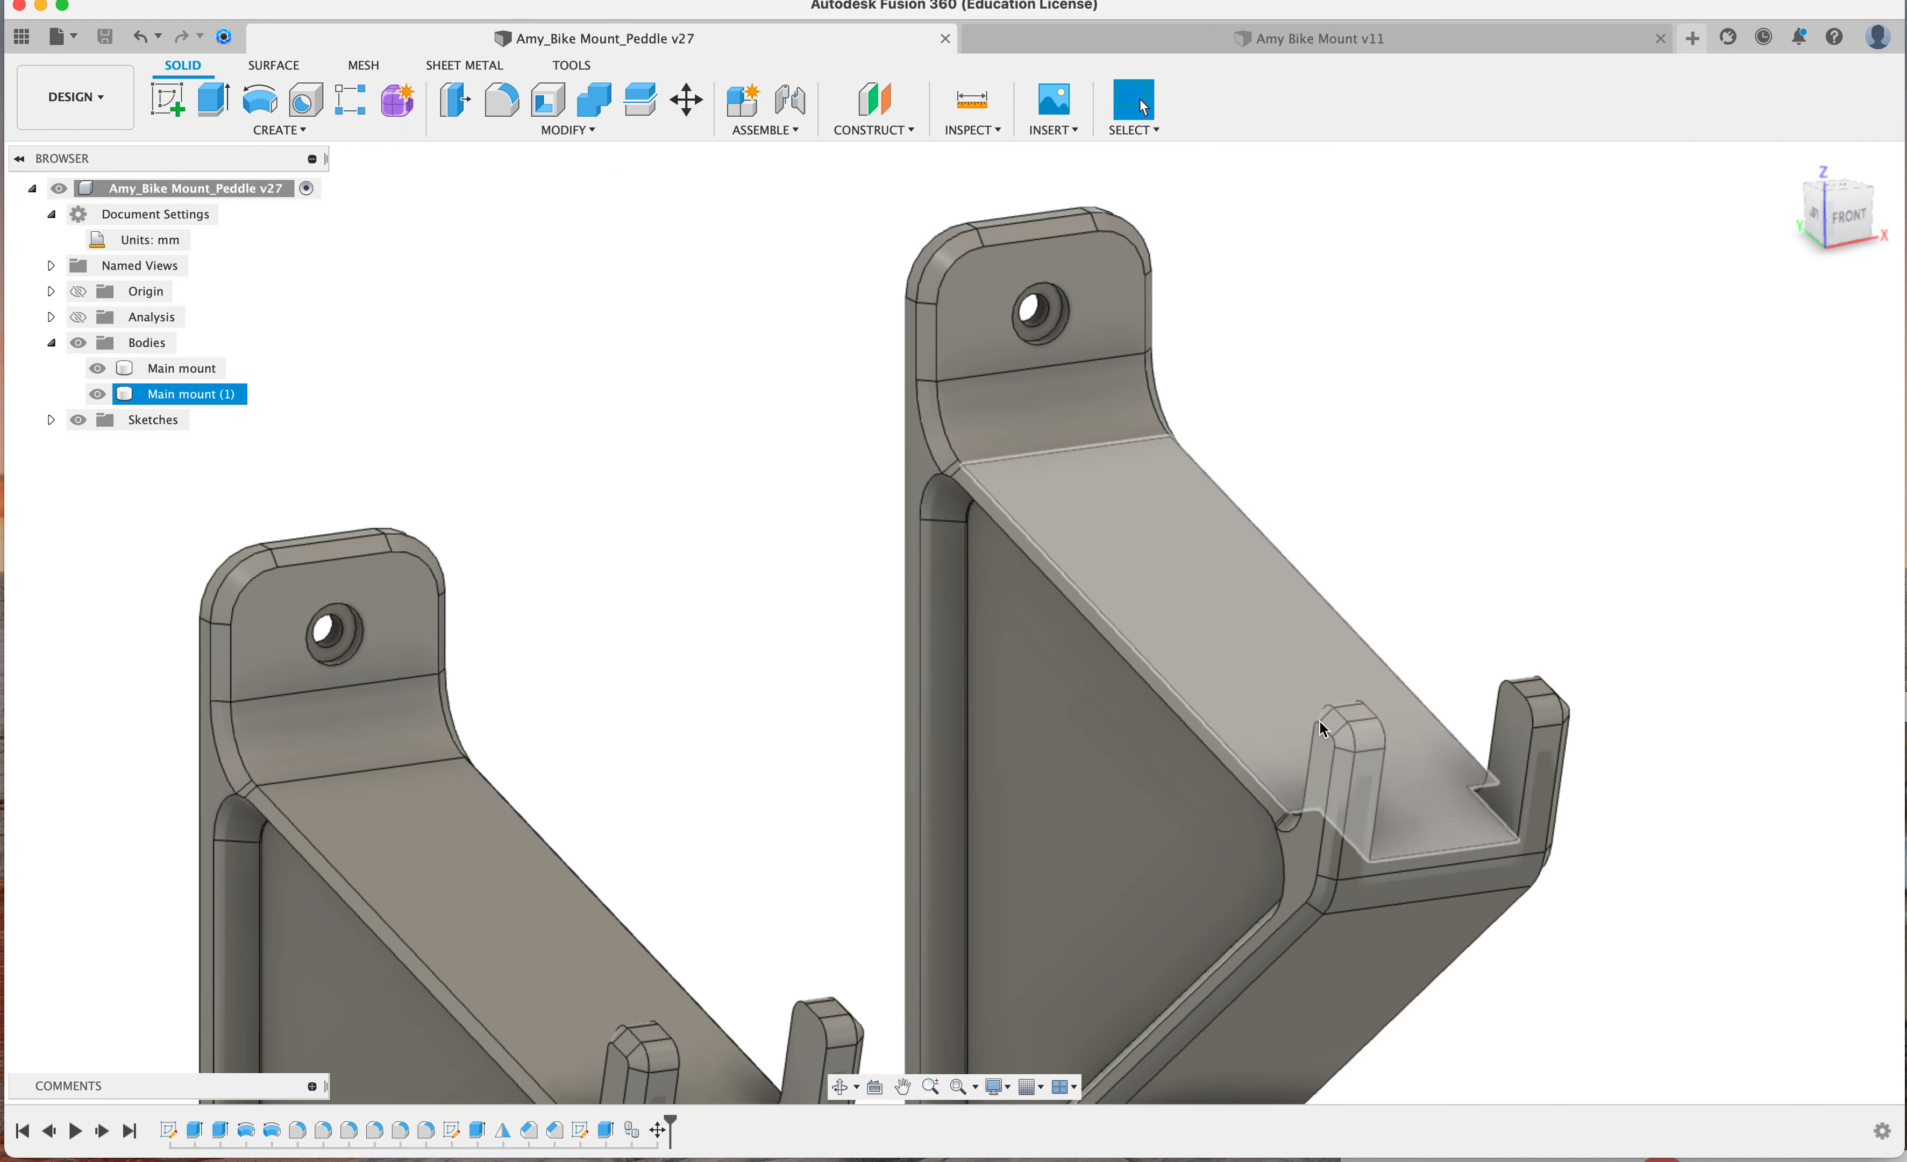
Switch to Finder, open Wall Mount.stl from Downloads in Preview, inspect the mount from several angles, and close it
mouse_move(1022, 1111)
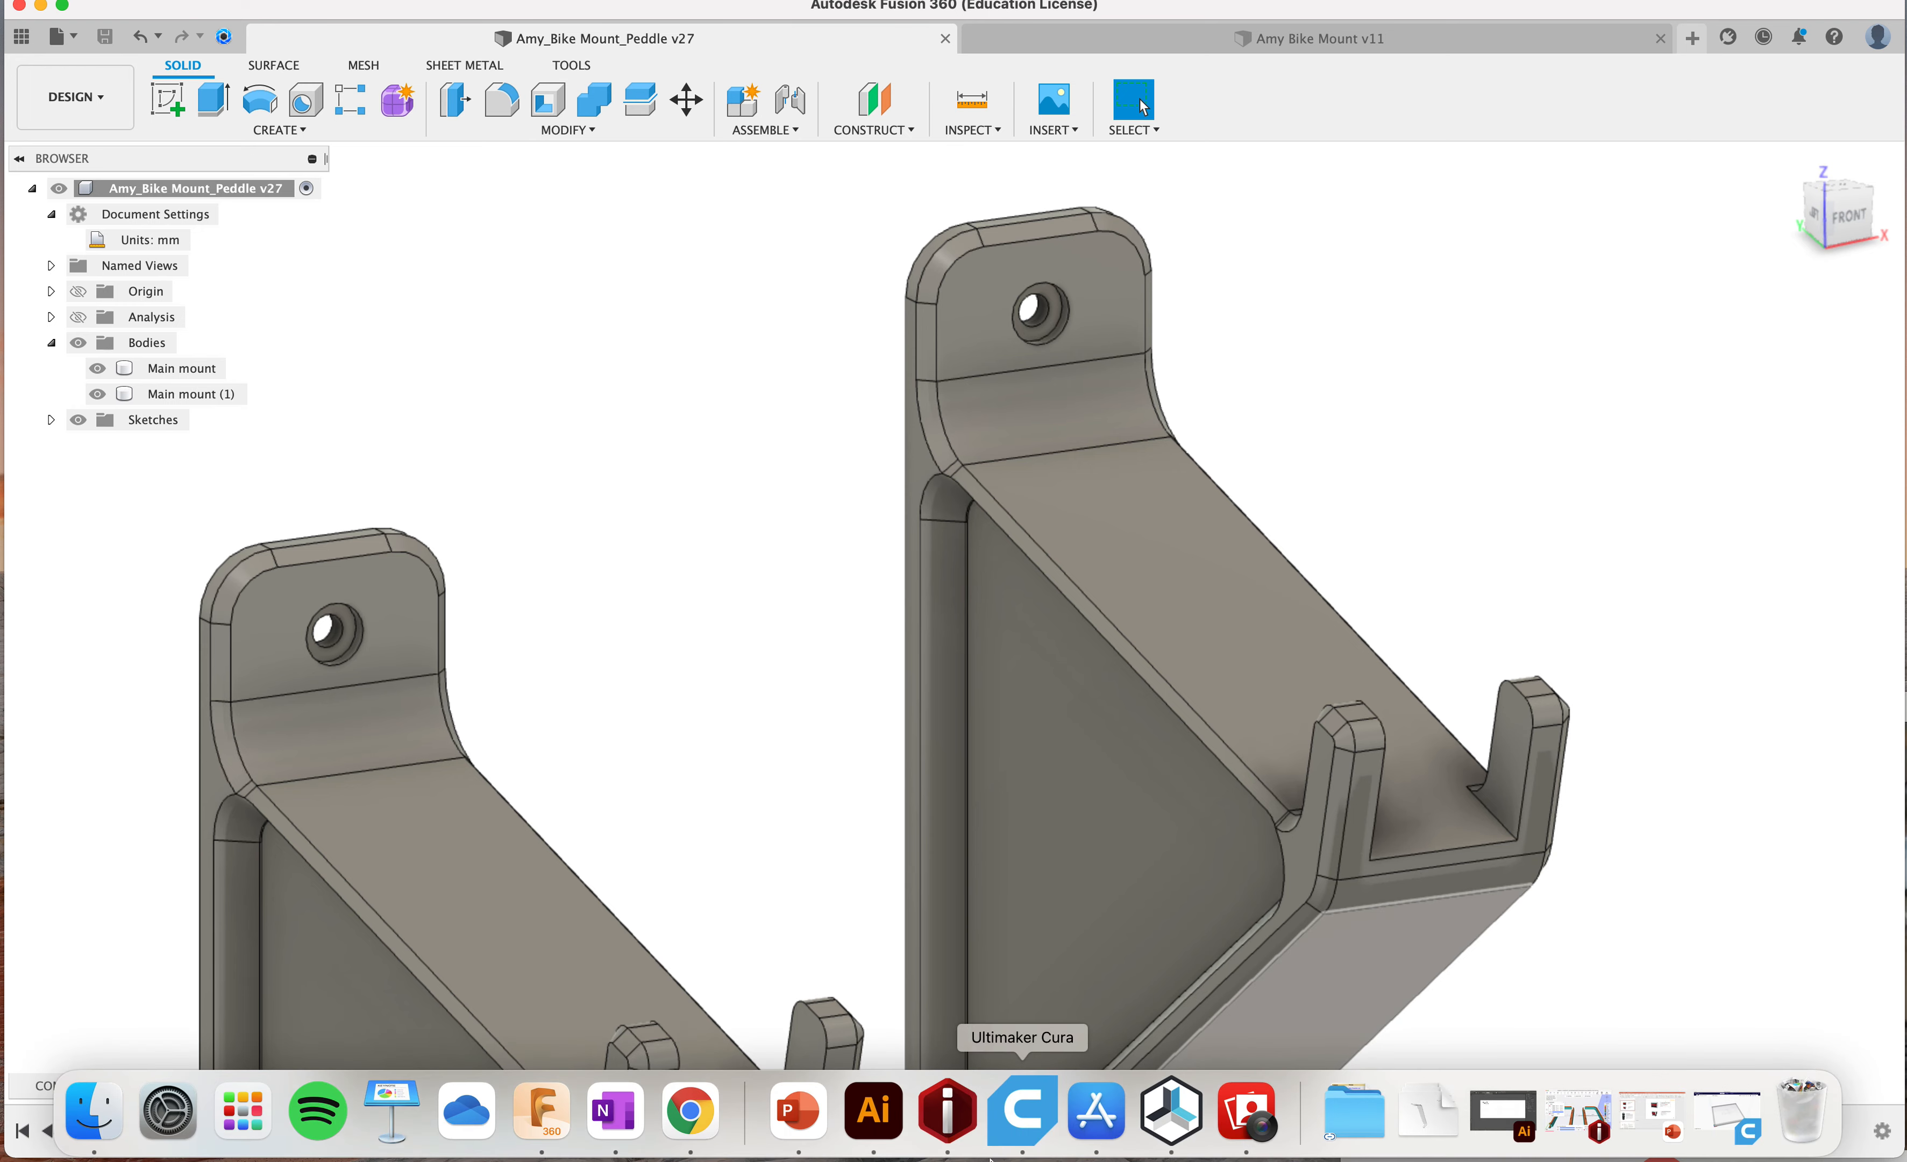
left_click(96, 1113)
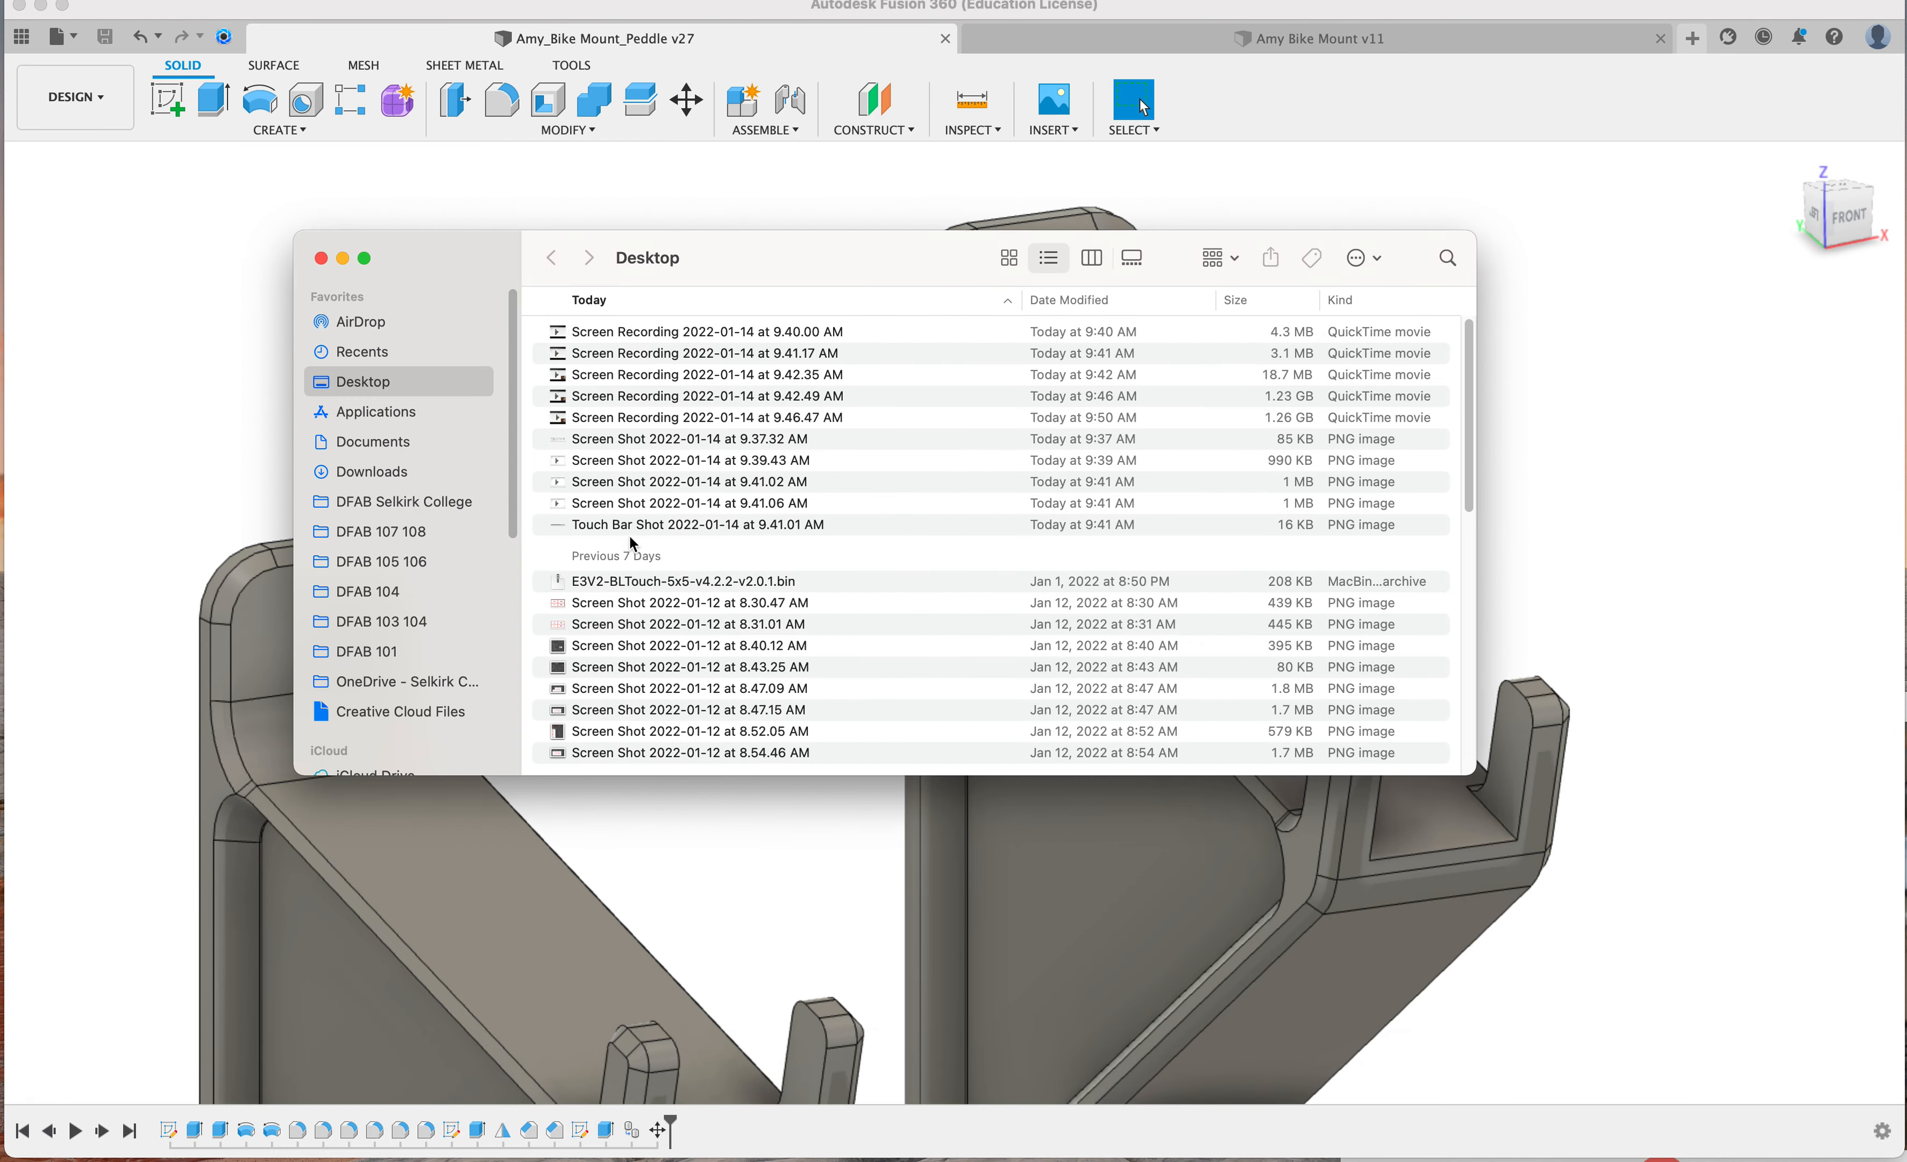
left_click(353, 476)
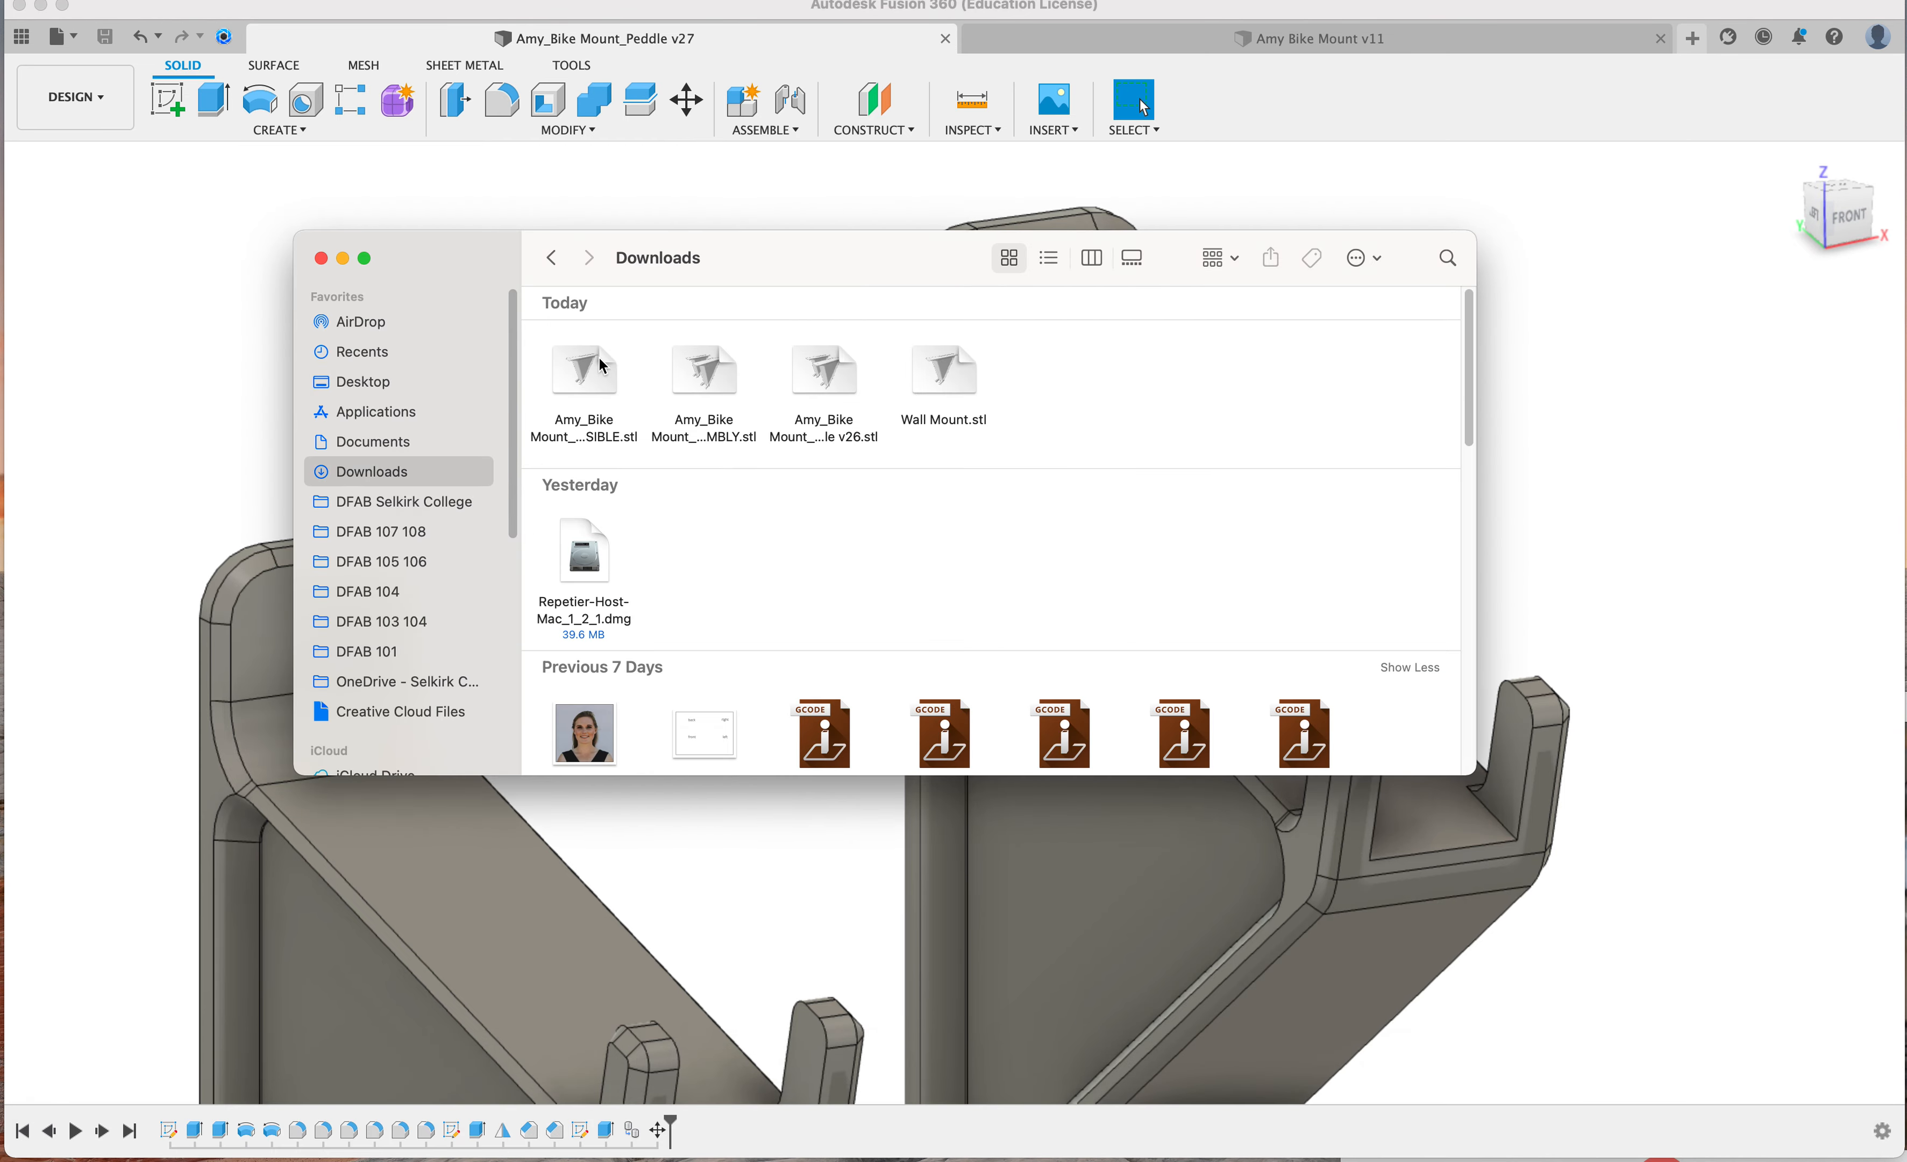
right_click(958, 374)
mouse_move(1011, 404)
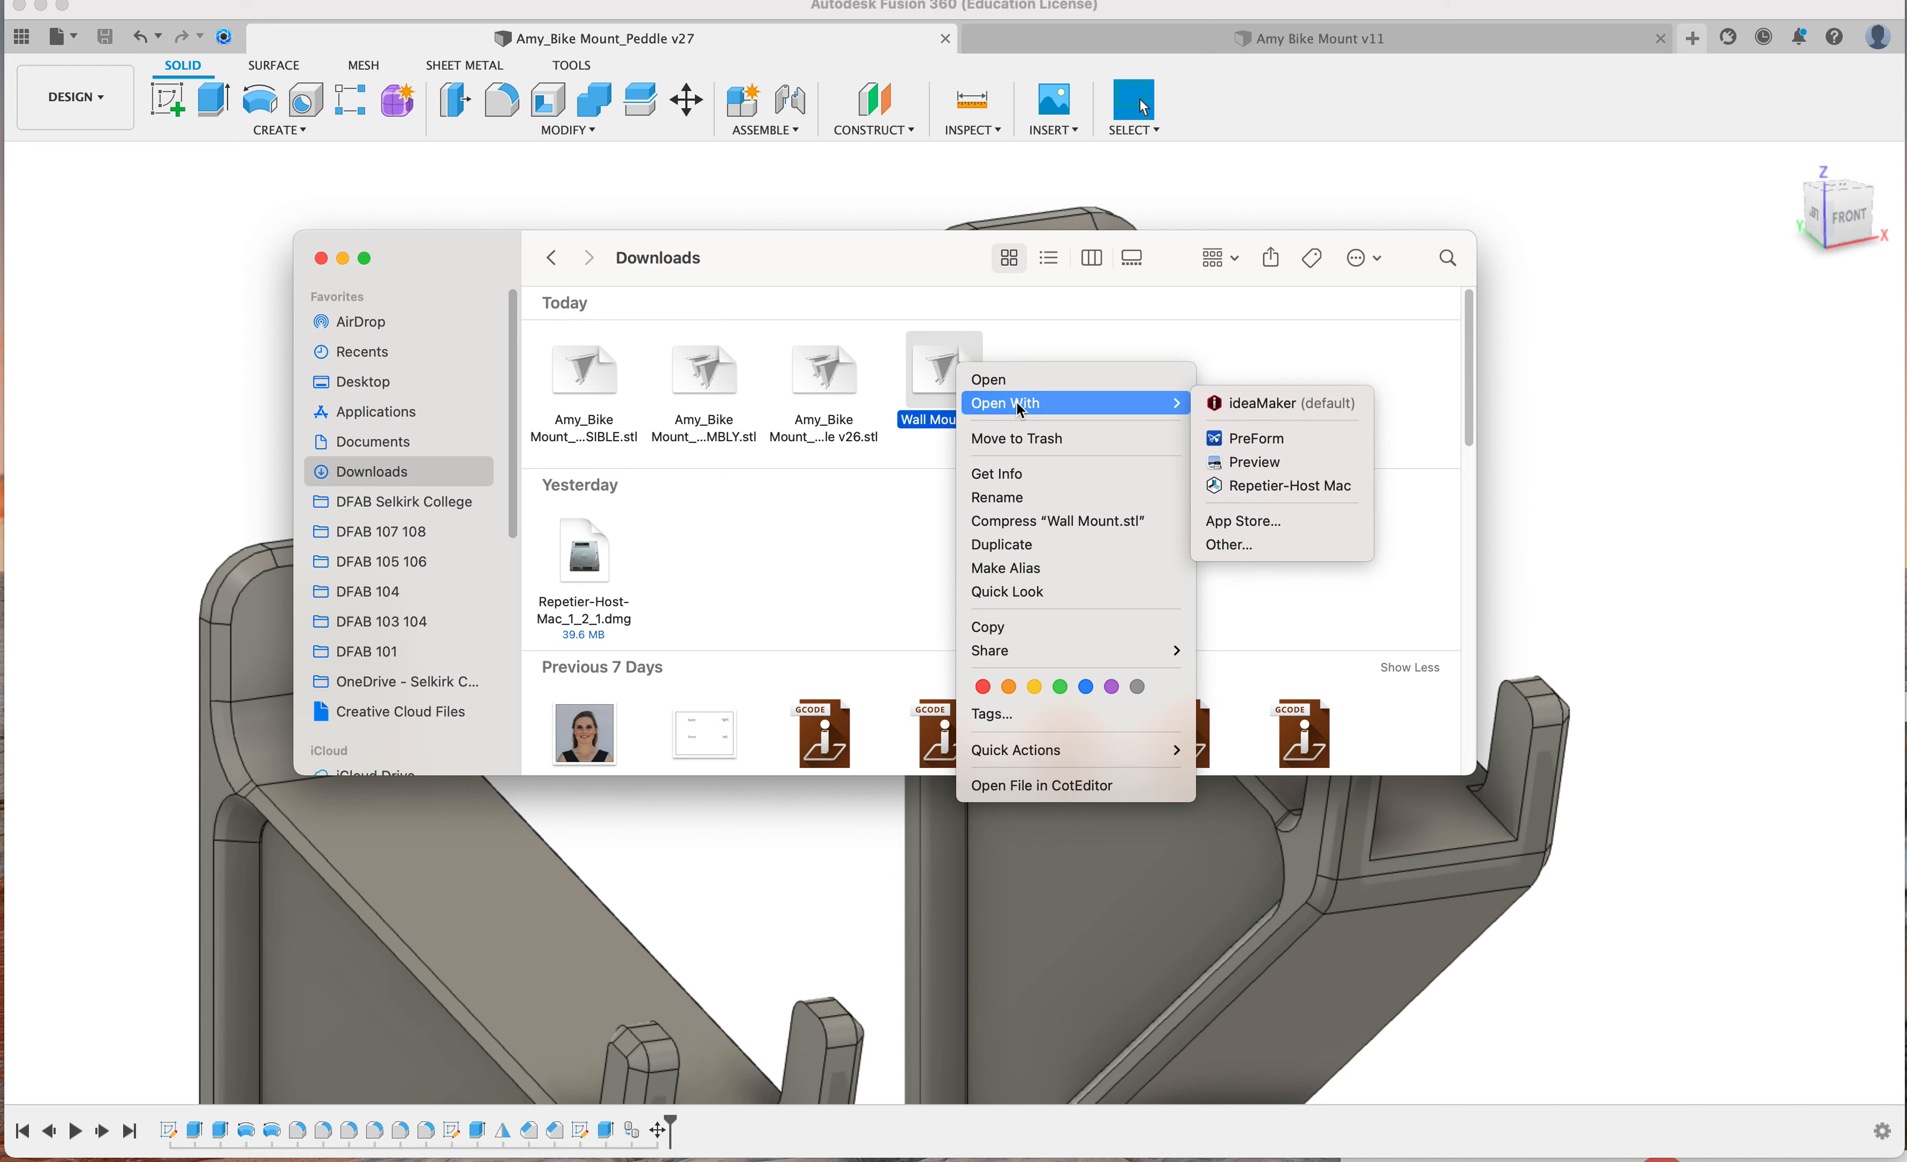
left_click(1243, 464)
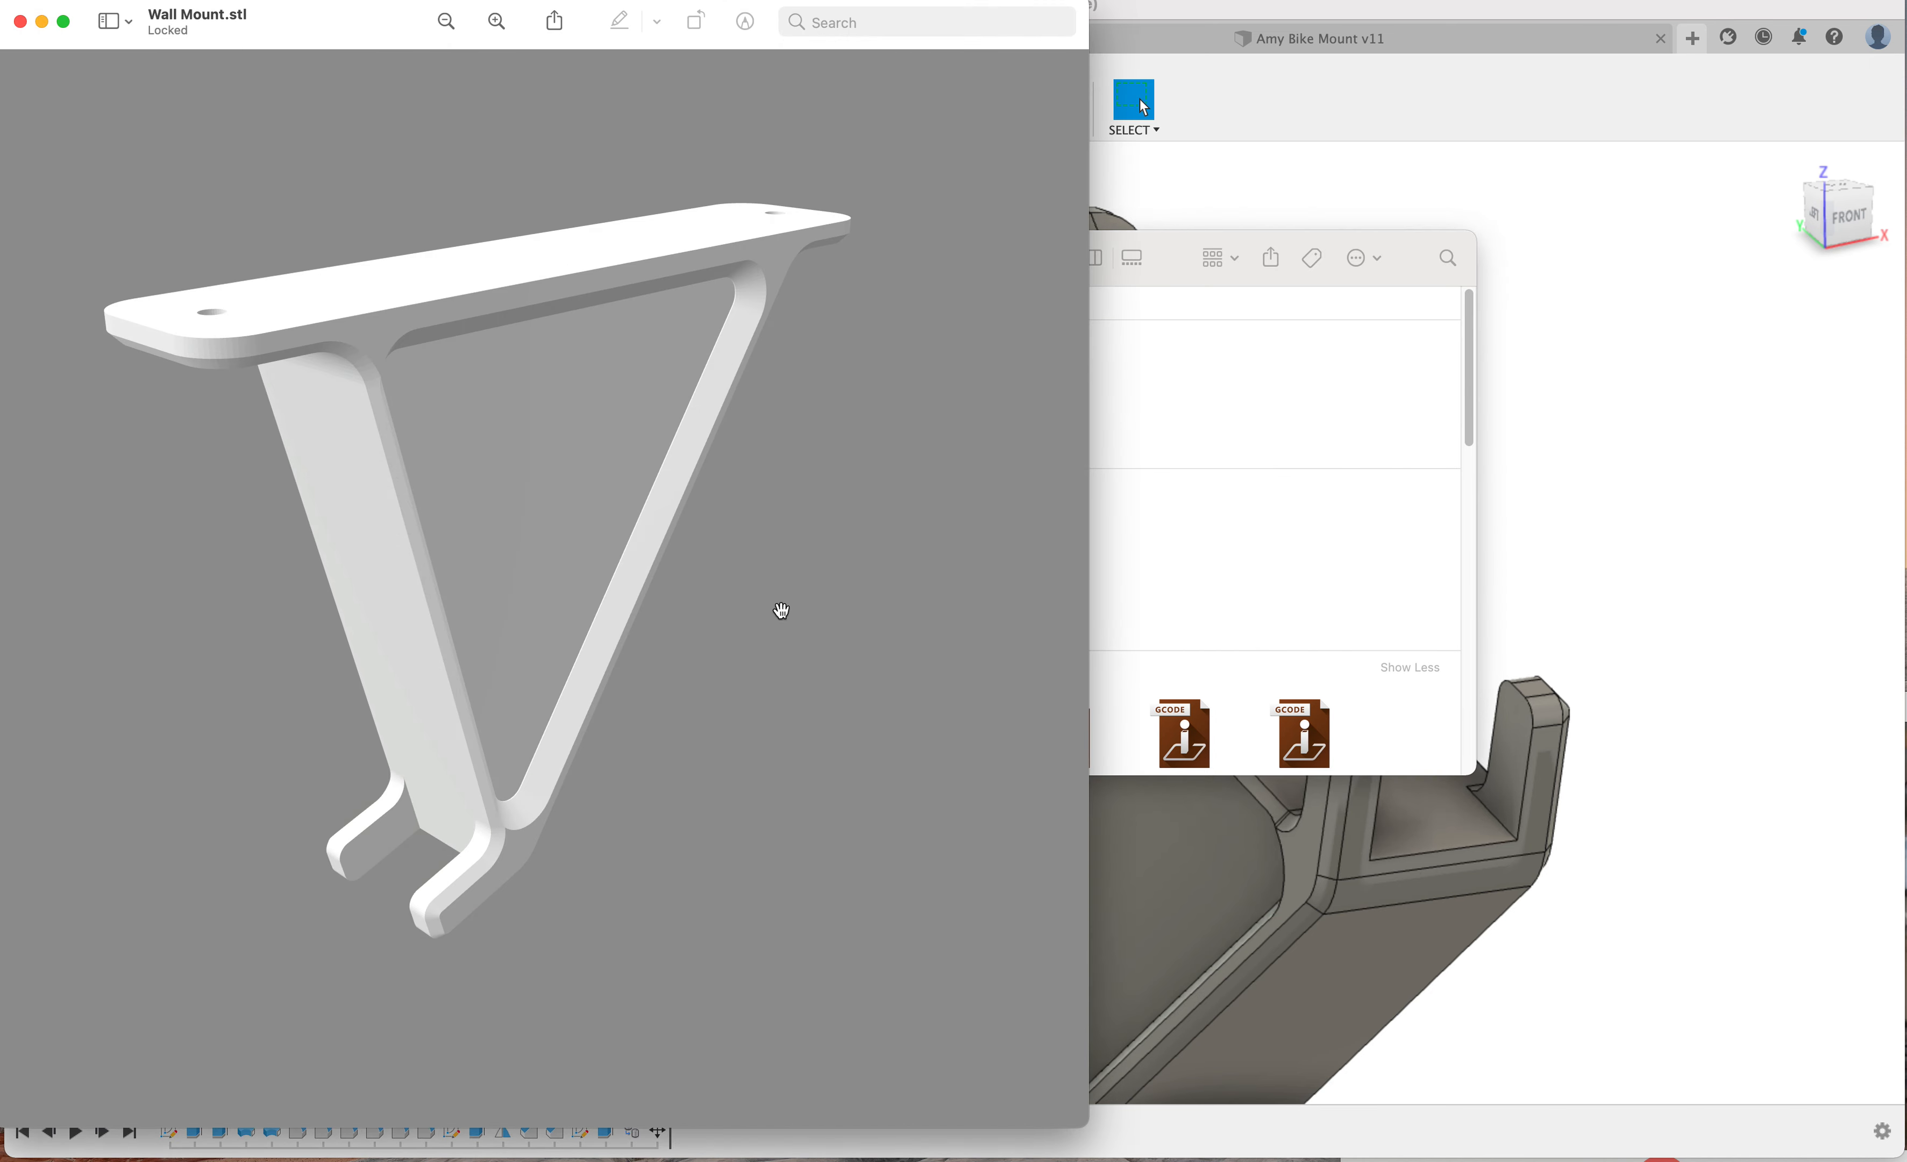
left_click_drag(779, 616, 621, 331)
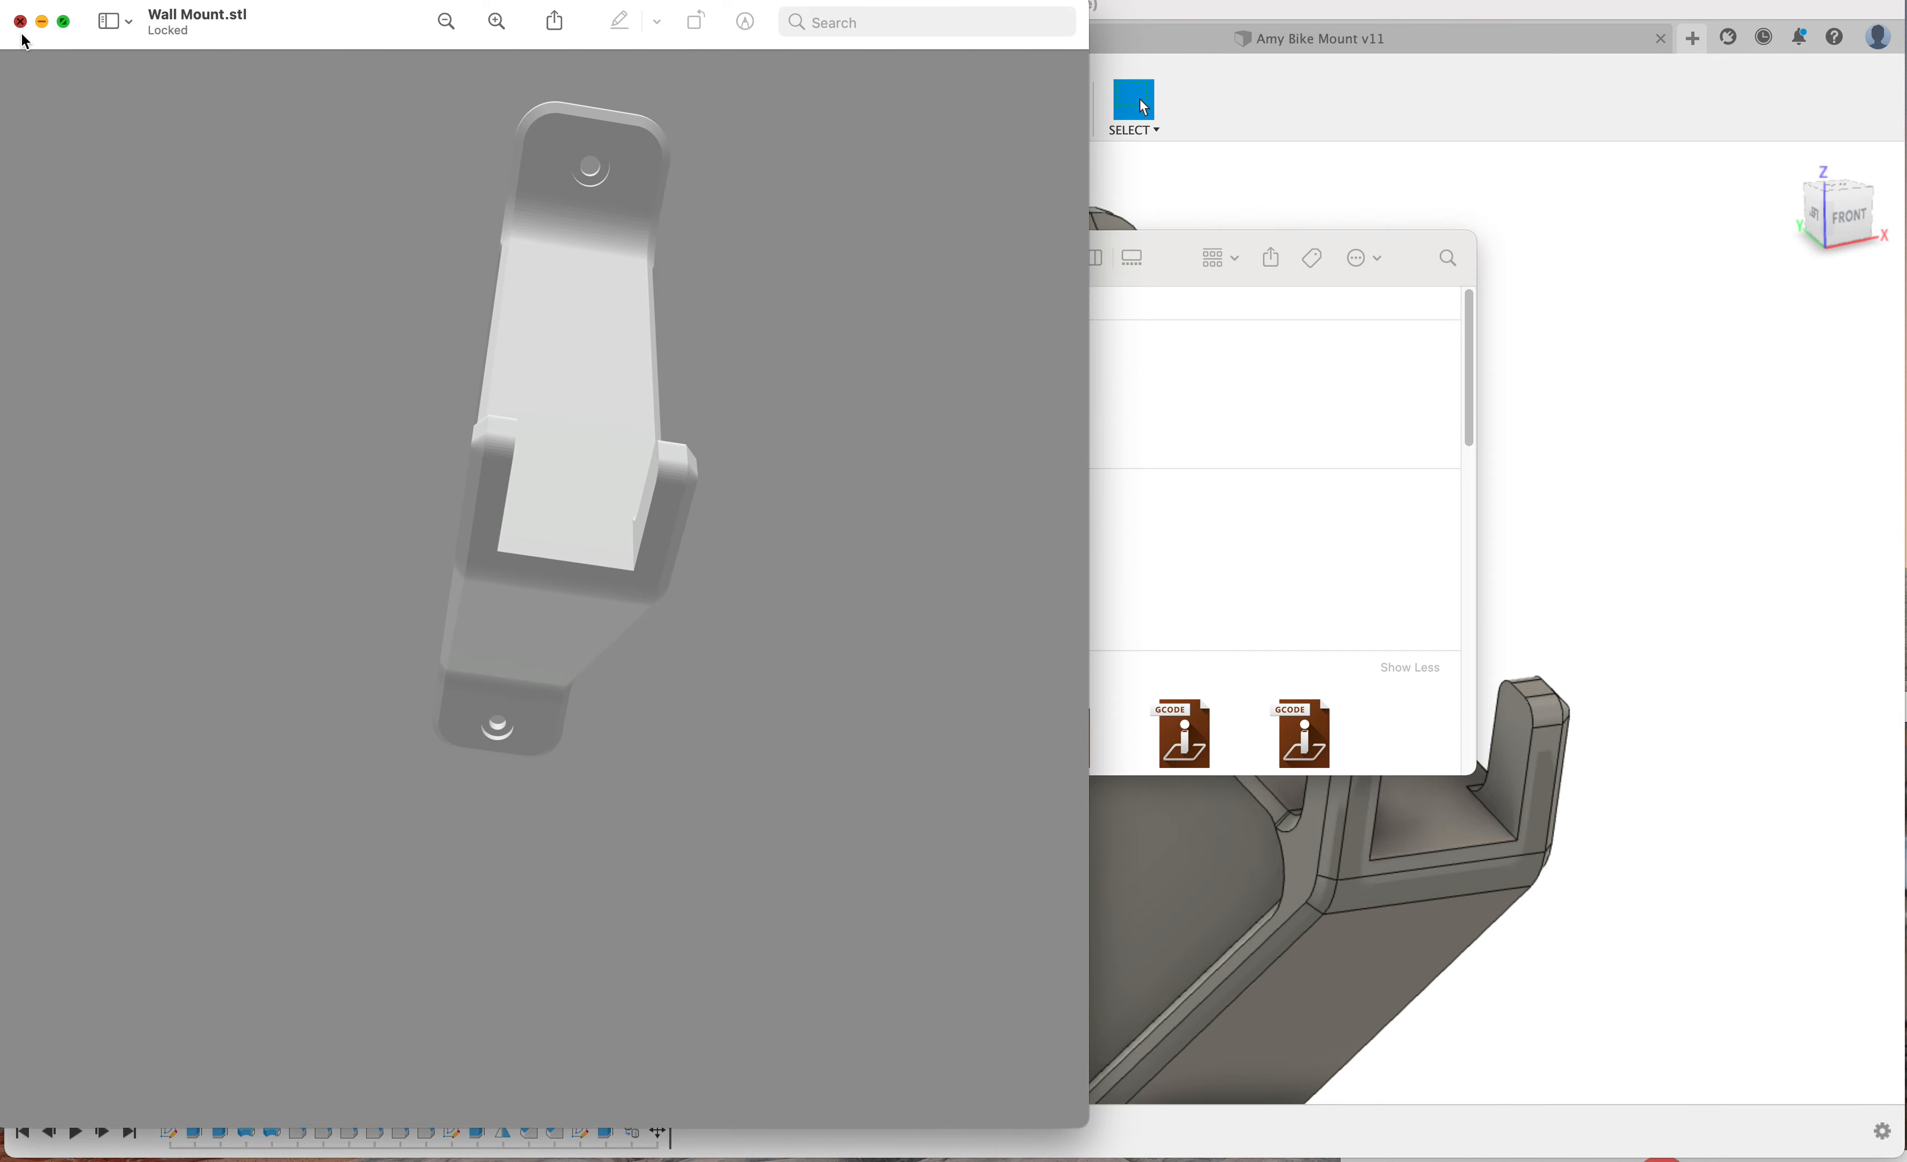
left_click_drag(483, 437, 459, 493)
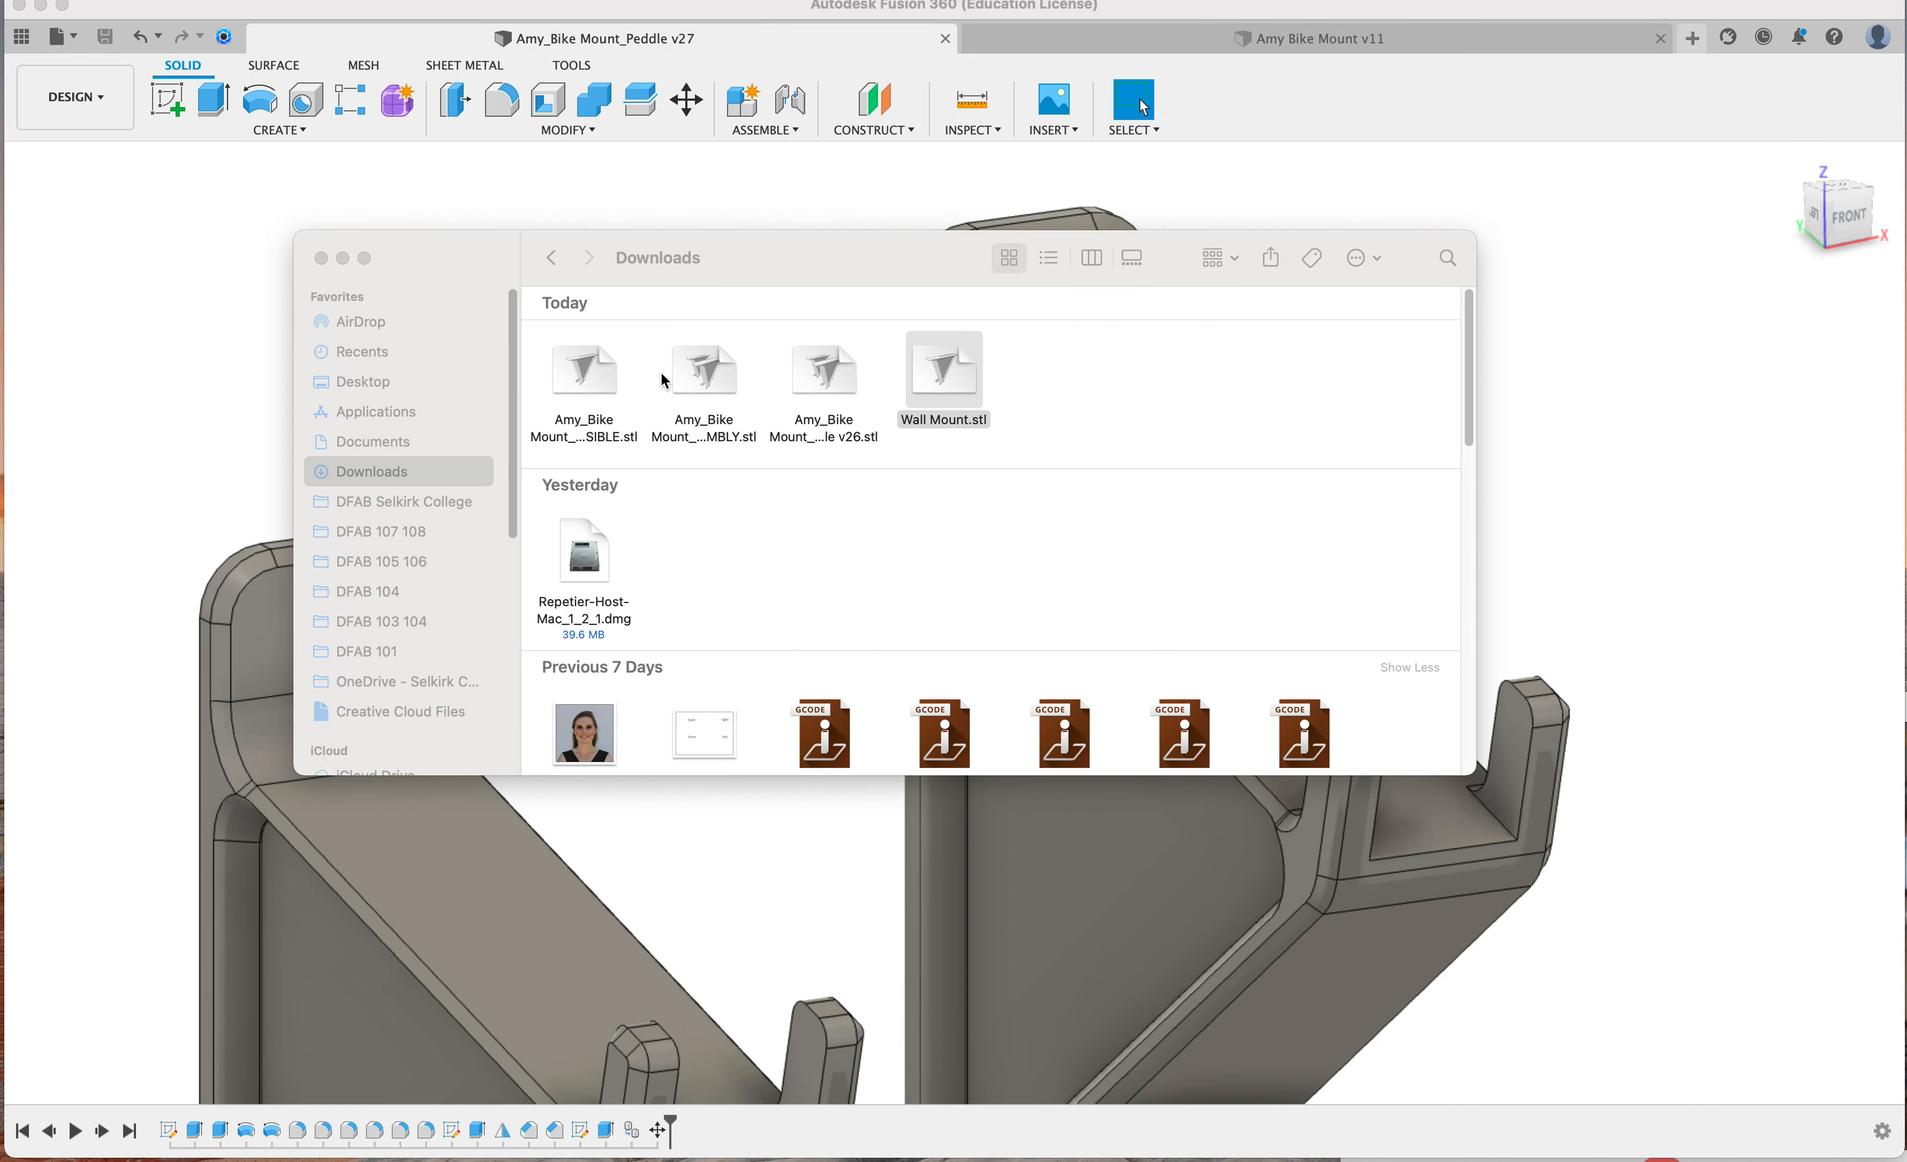
Open the STL whose name ends in "ASSEMBKLY VISIBLE" in Preview, inspect the model by rotating it, and close Preview and Finder
left_click(599, 372)
right_click(599, 371)
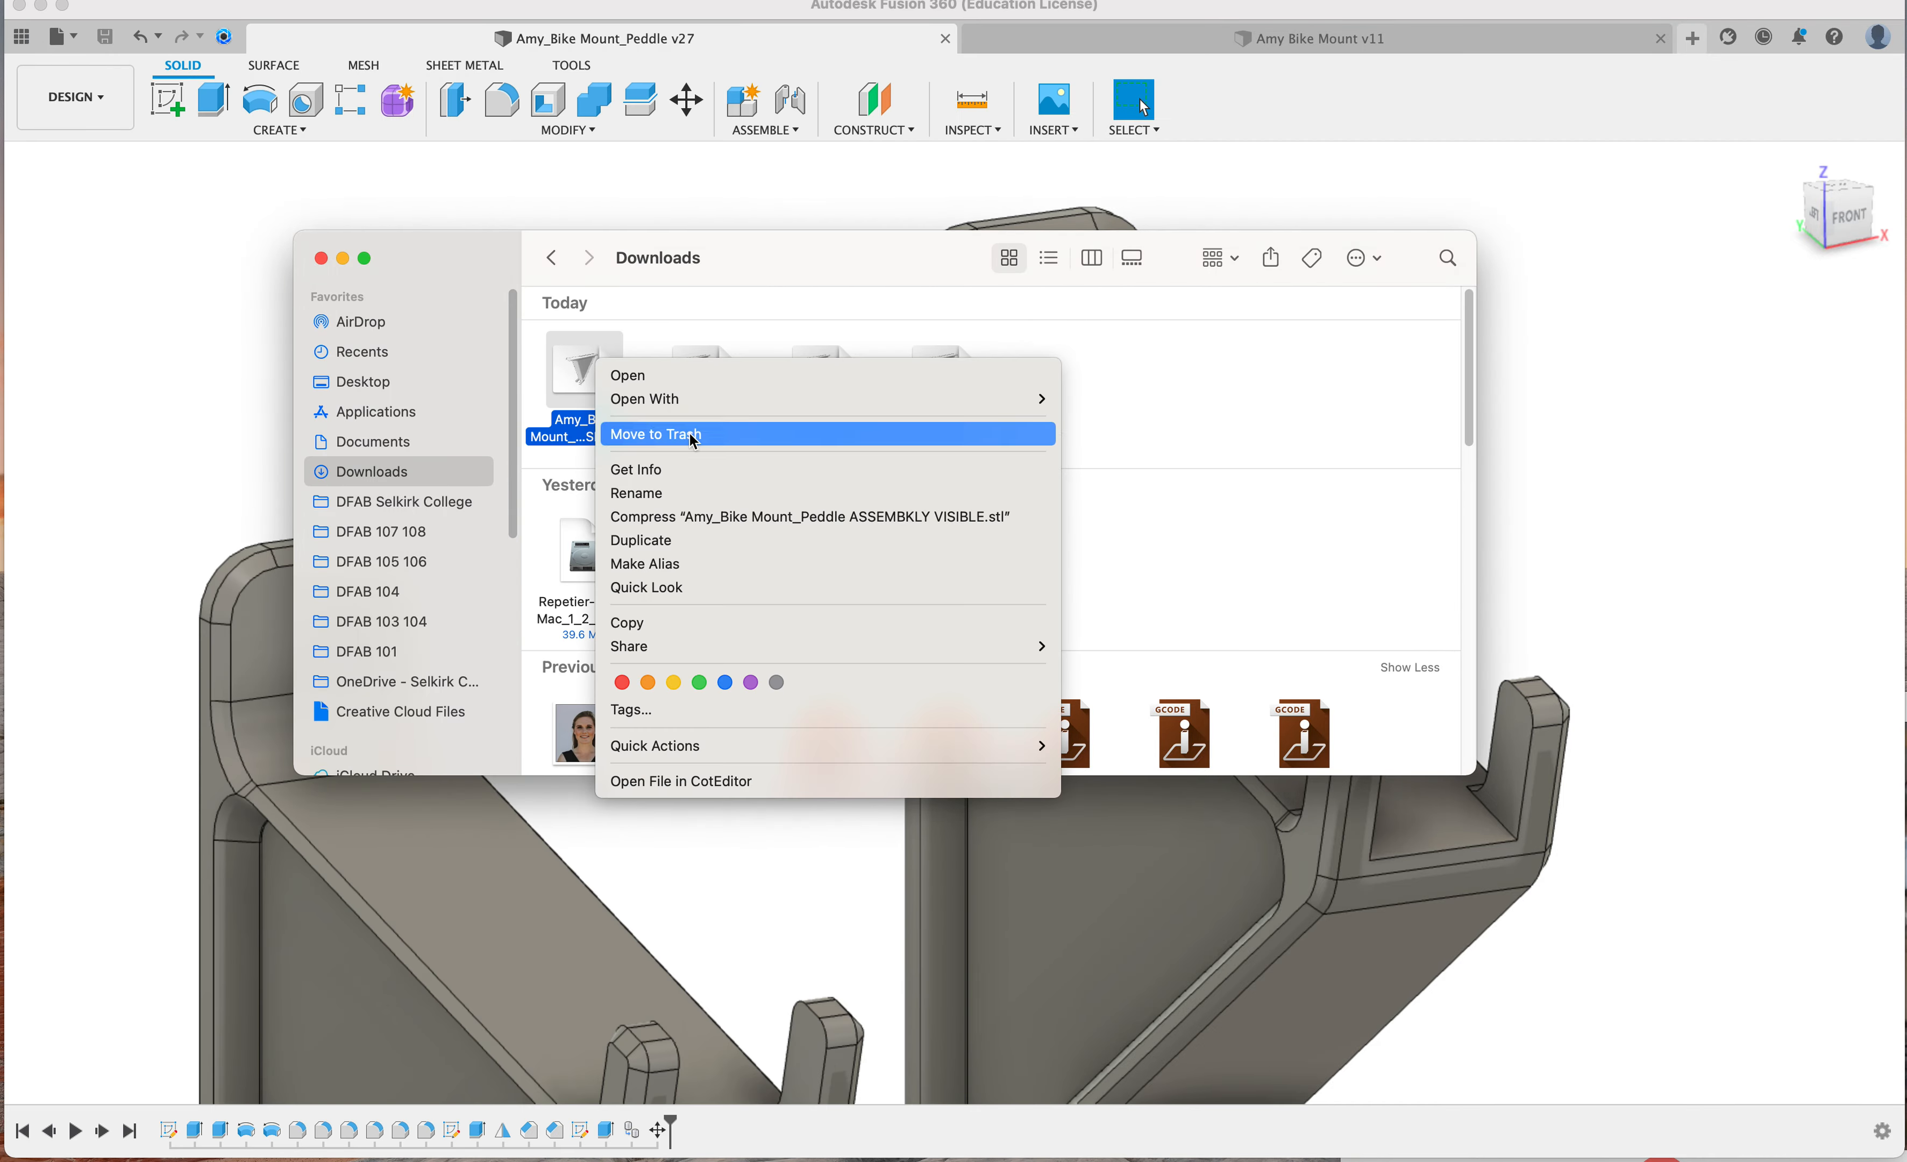
mouse_move(732, 401)
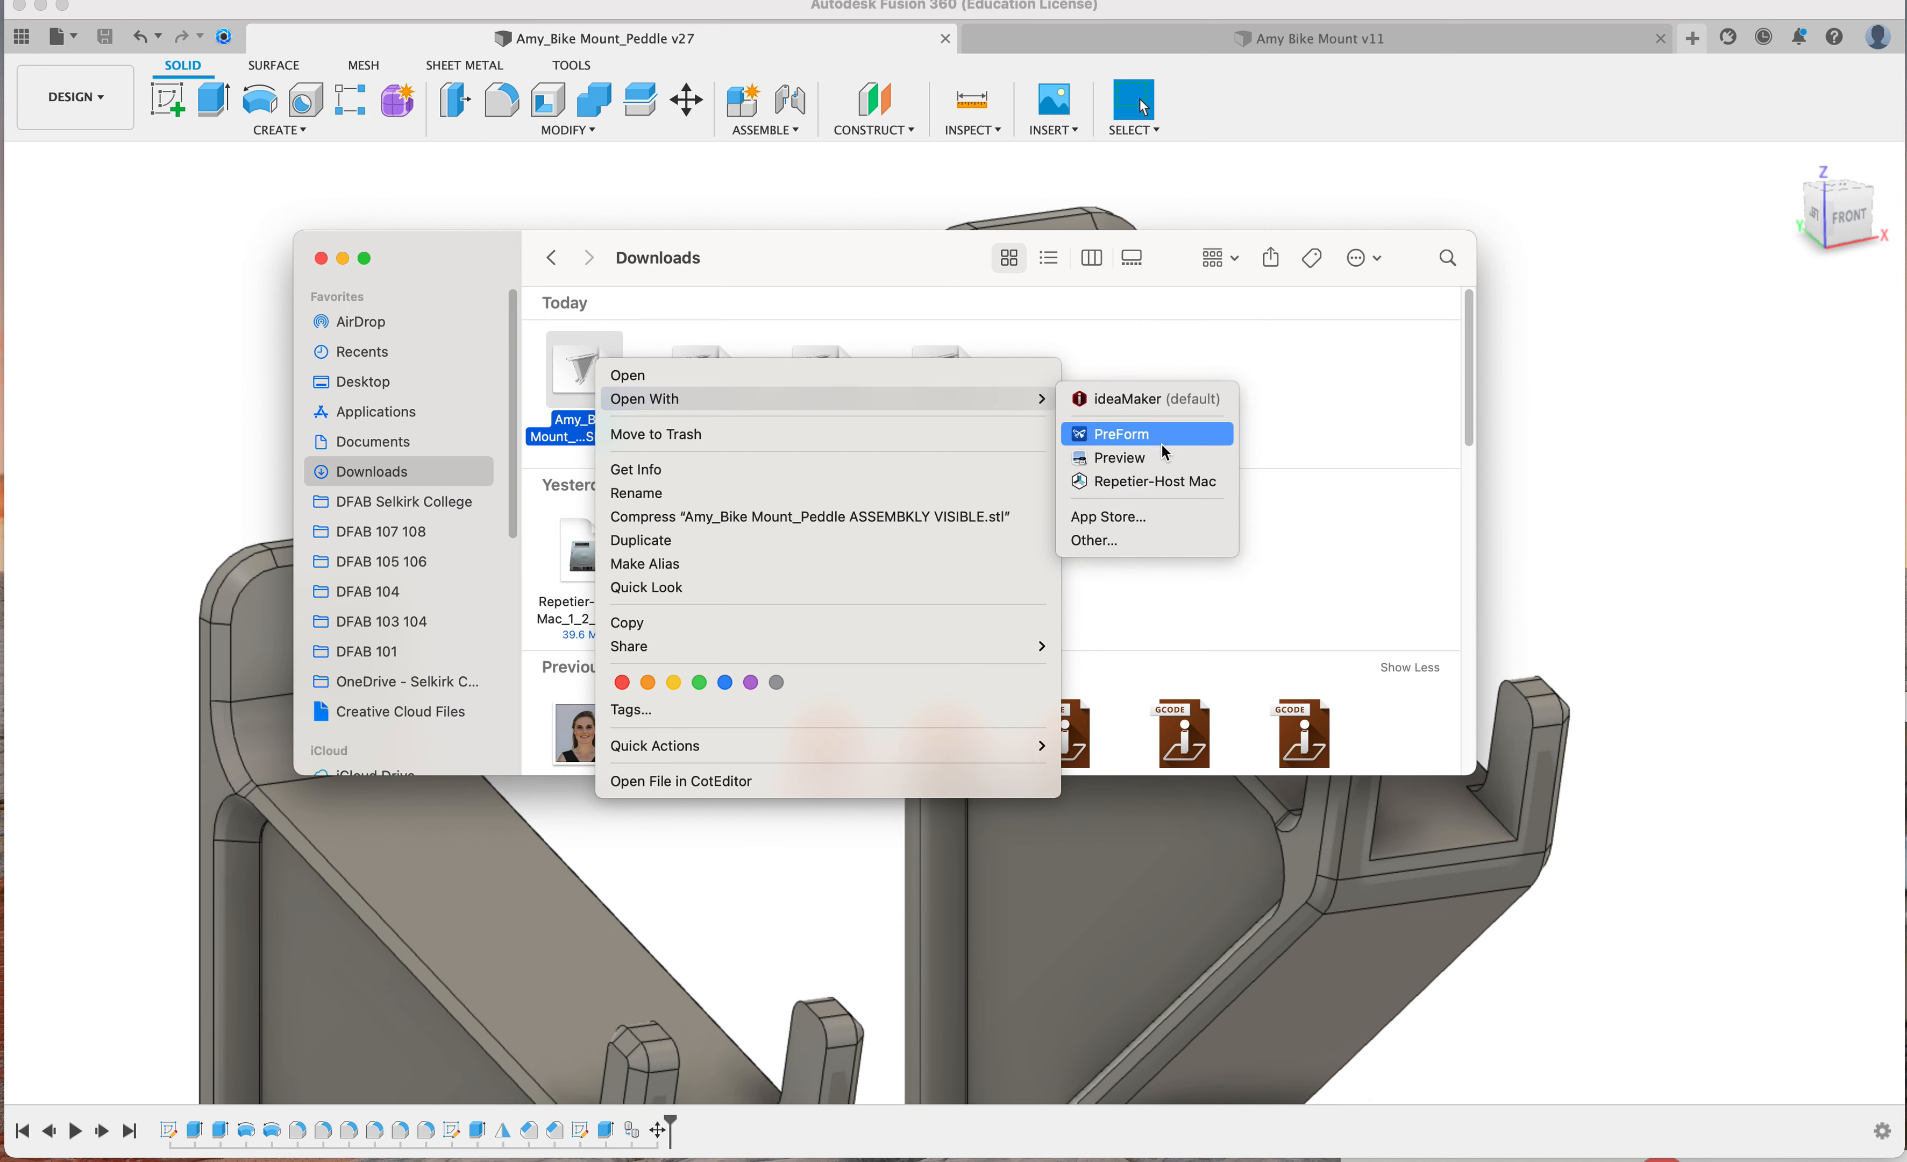
left_click(1115, 458)
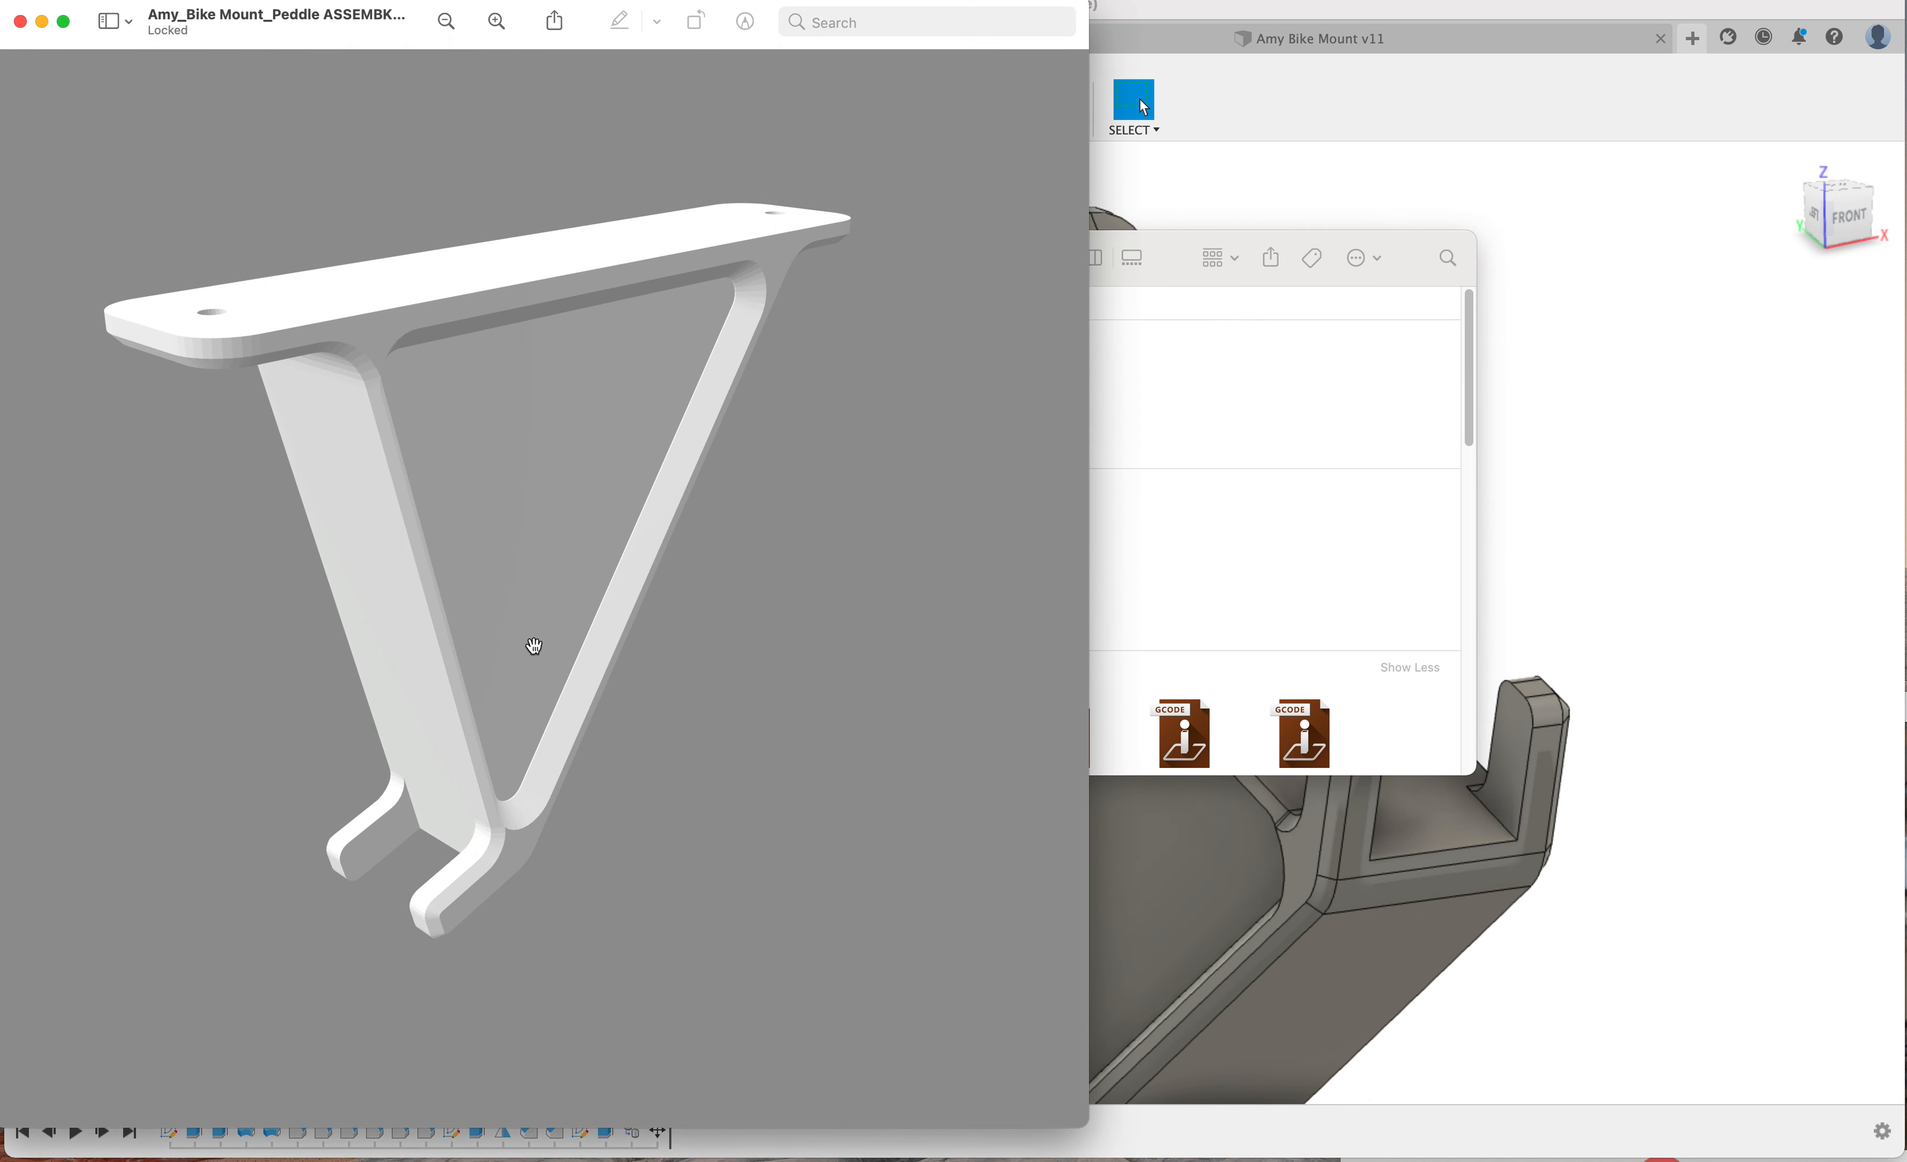
left_click_drag(482, 697, 770, 502)
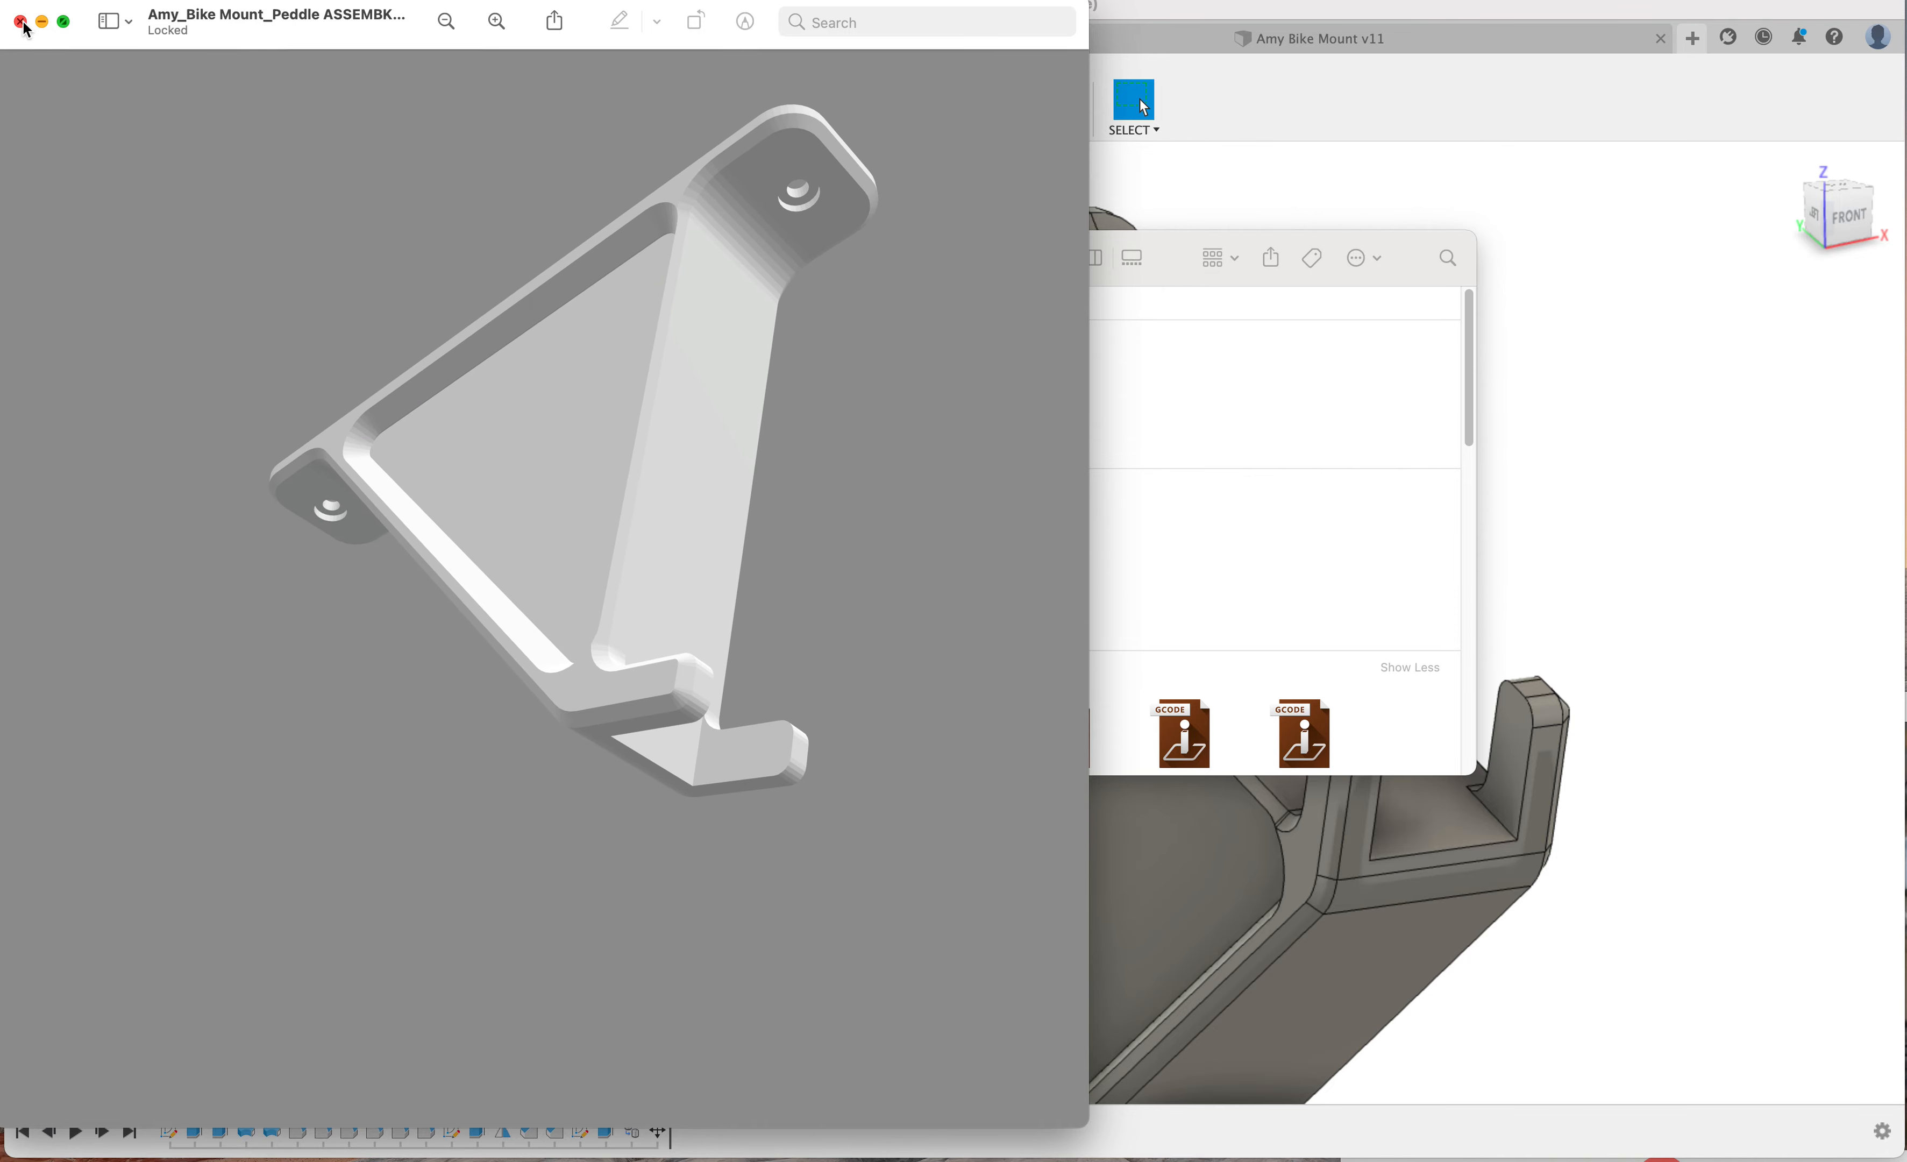
left_click(20, 22)
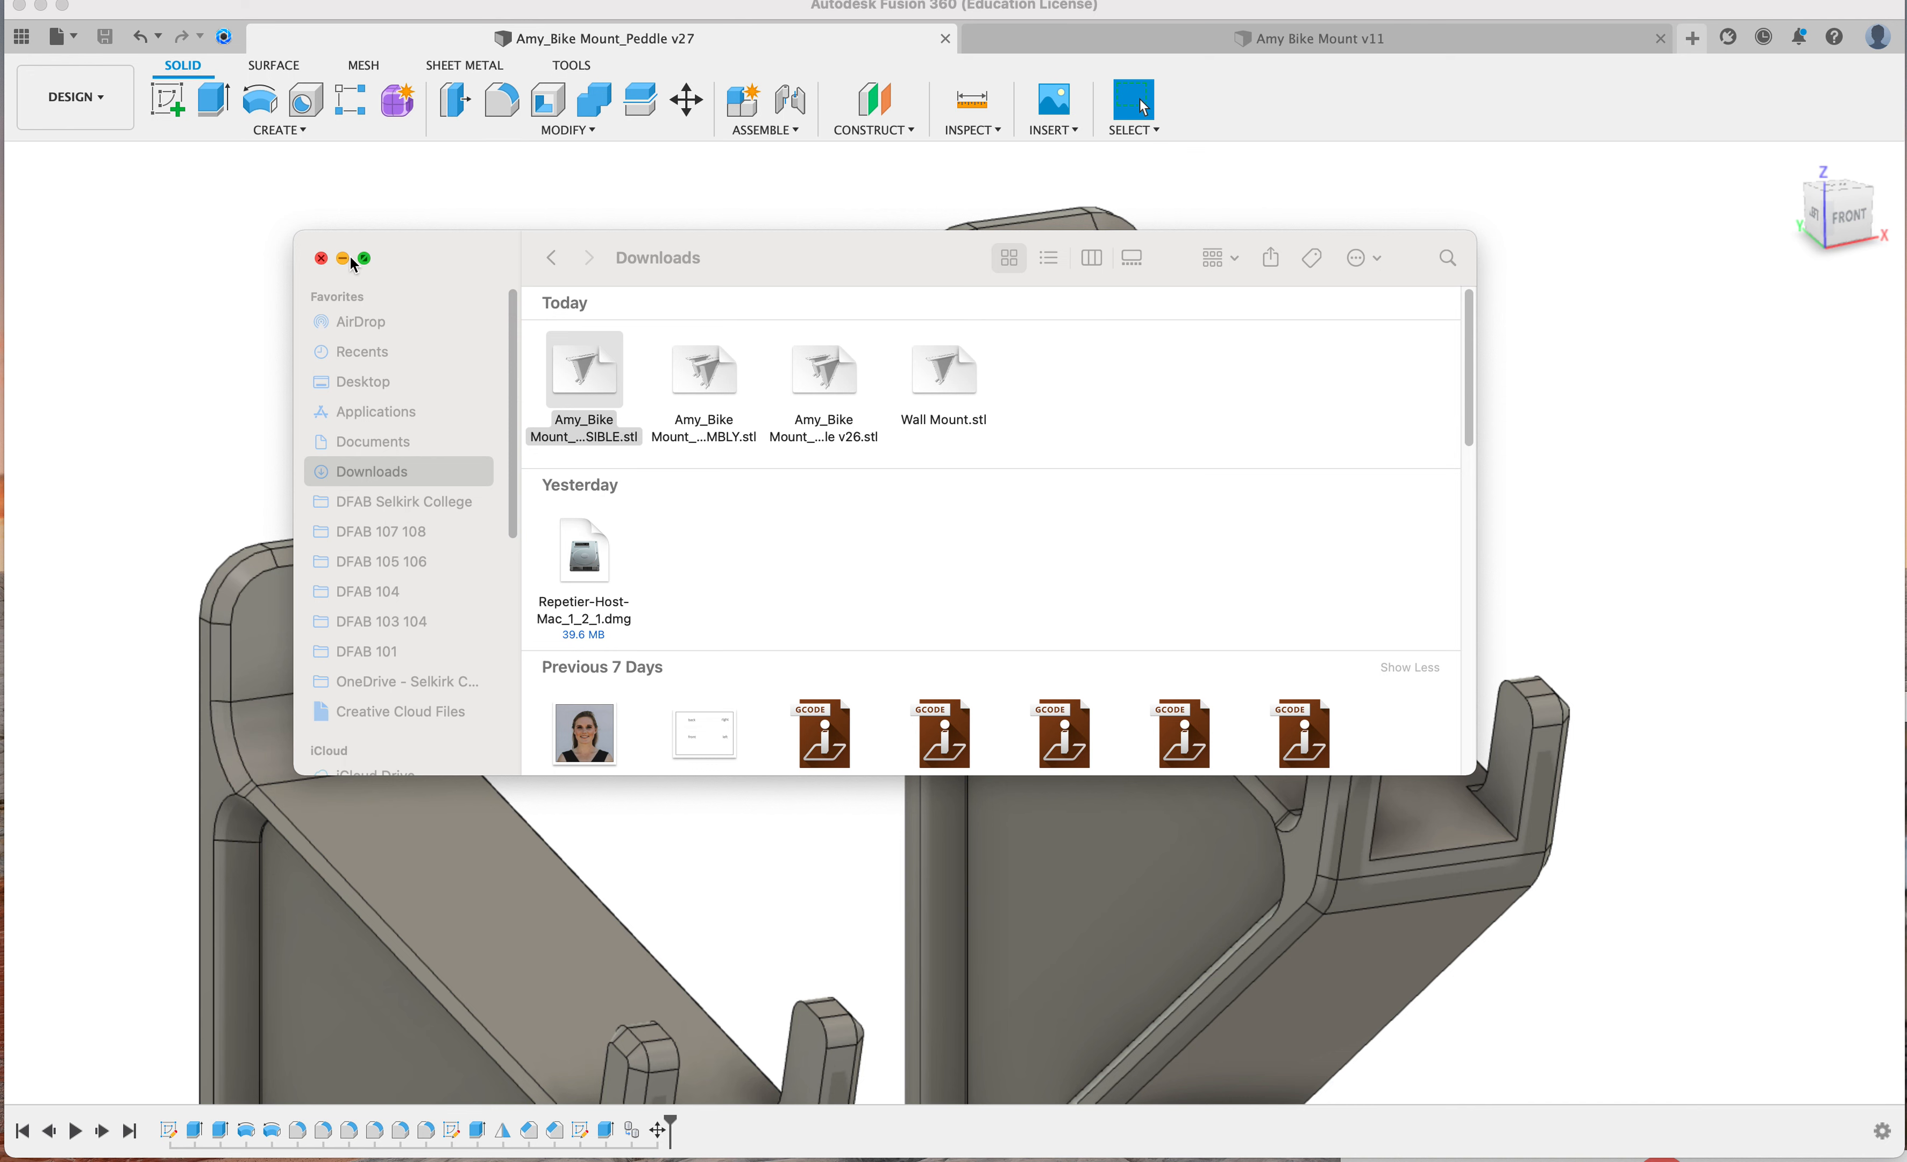
left_click(321, 259)
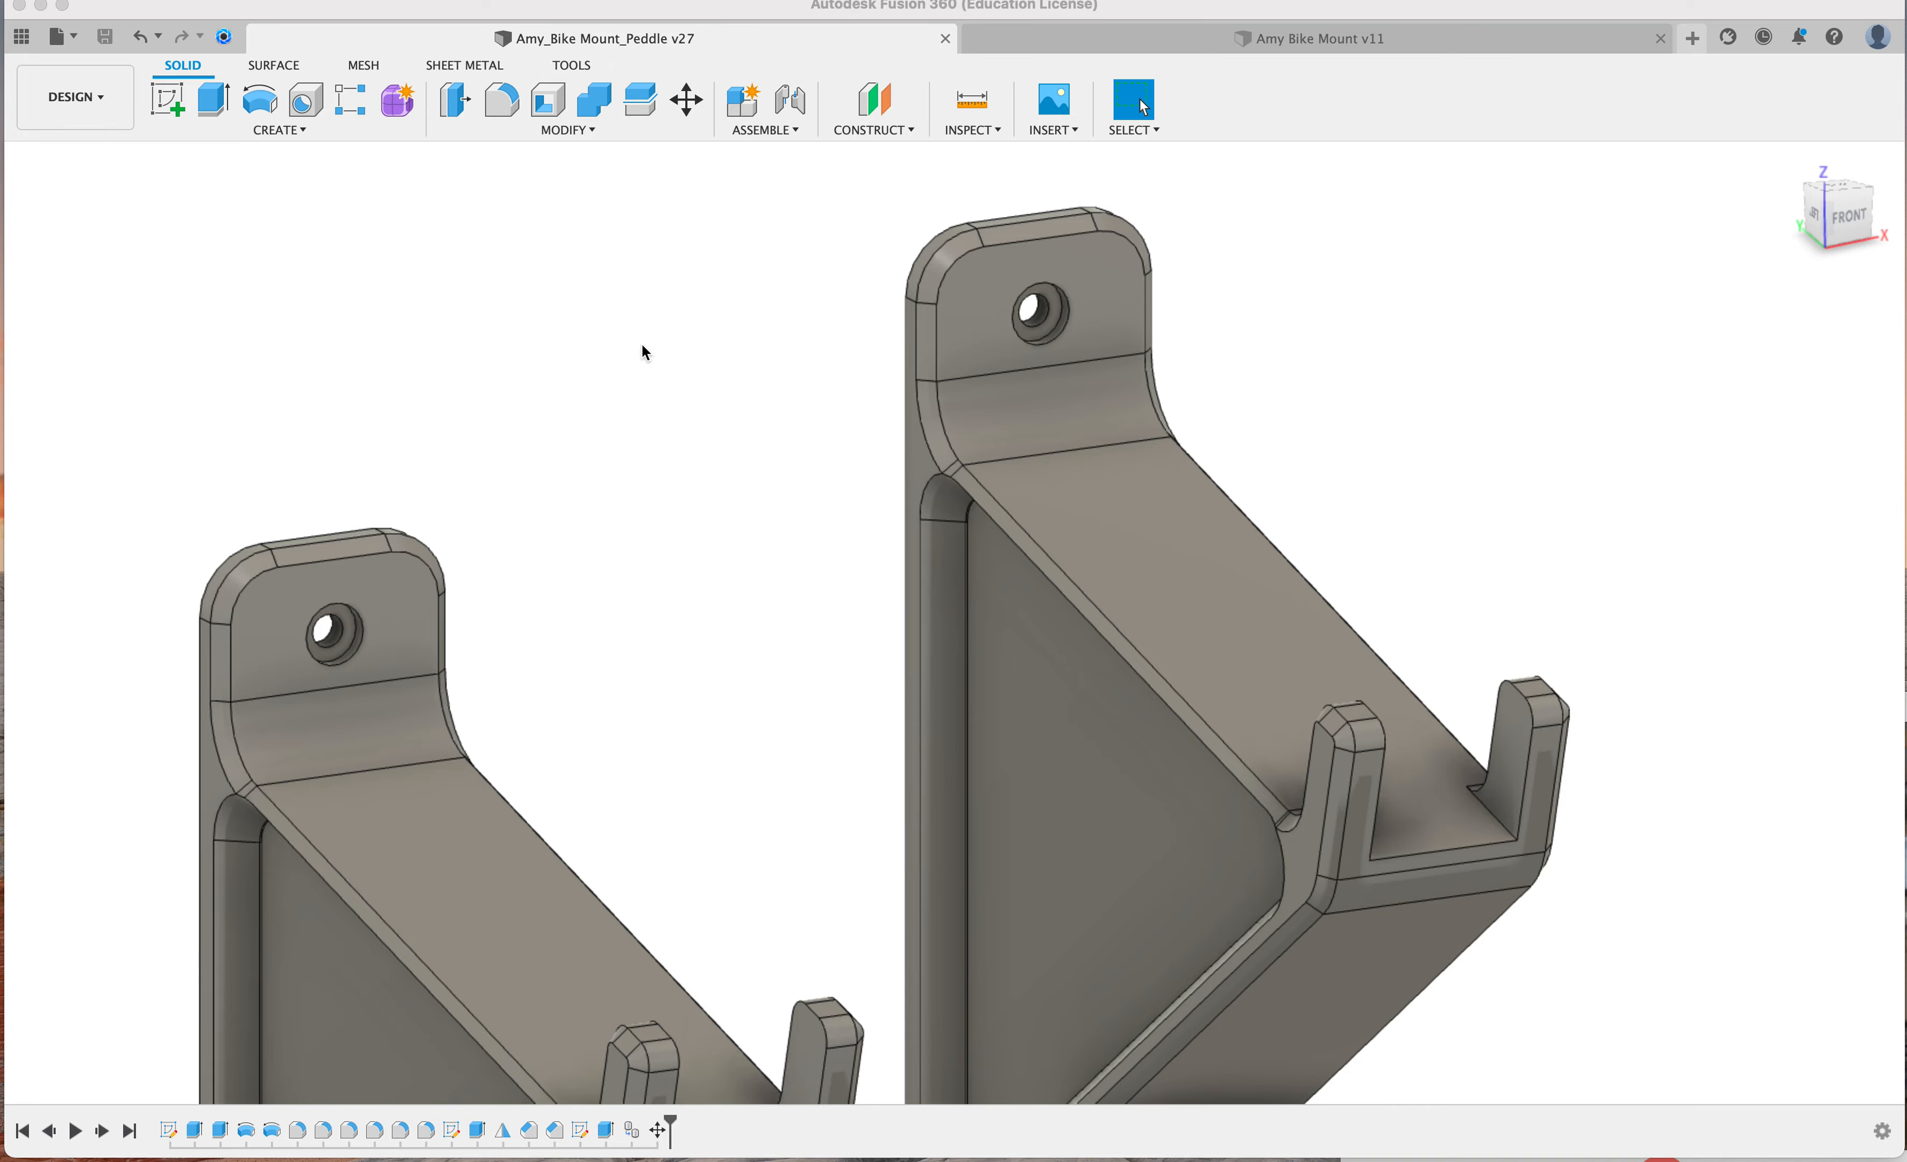
Start Save As Mesh for the Main mount body with the STL (Binary) format, and cancel without saving
scroll(640, 349, "up", 3)
scroll(641, 349, "down", 6)
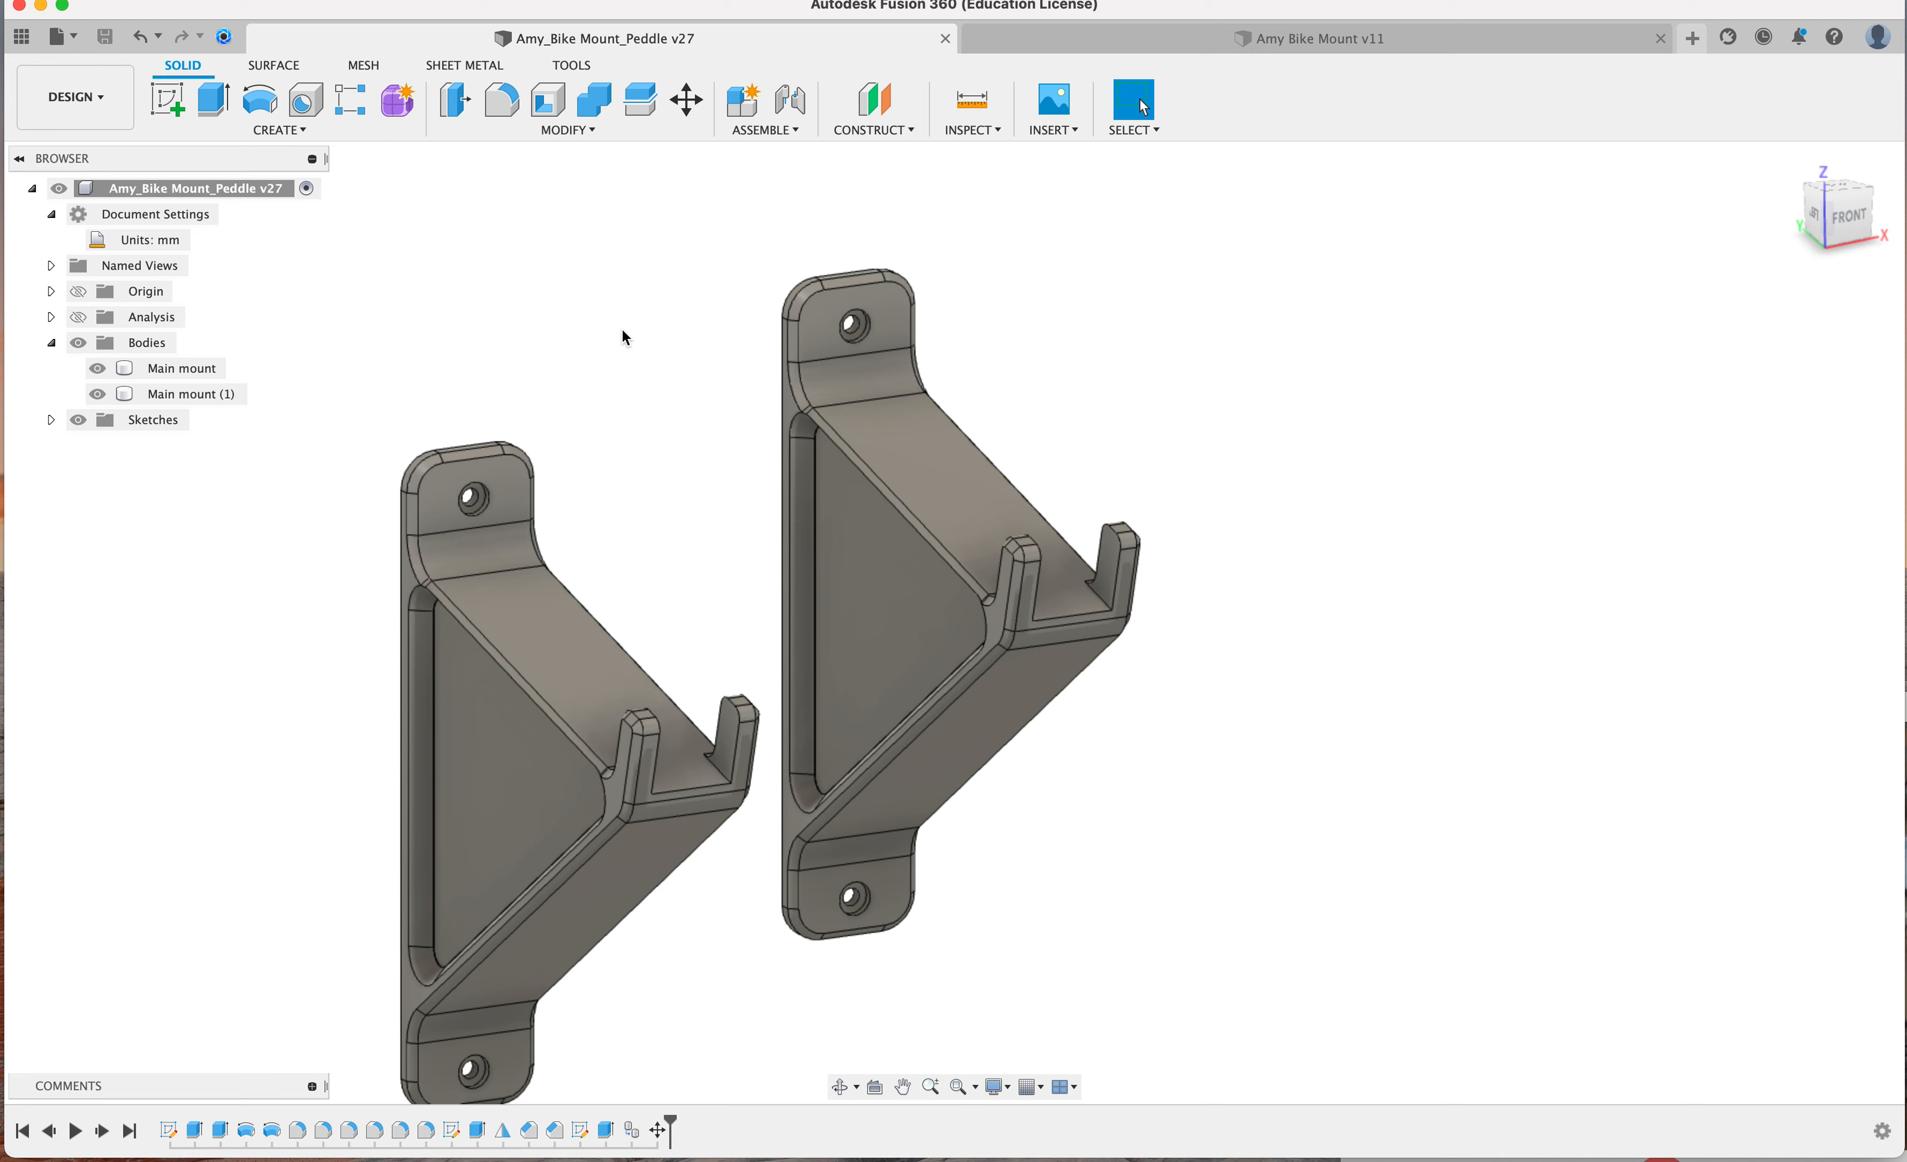
left_click(177, 369)
right_click(177, 378)
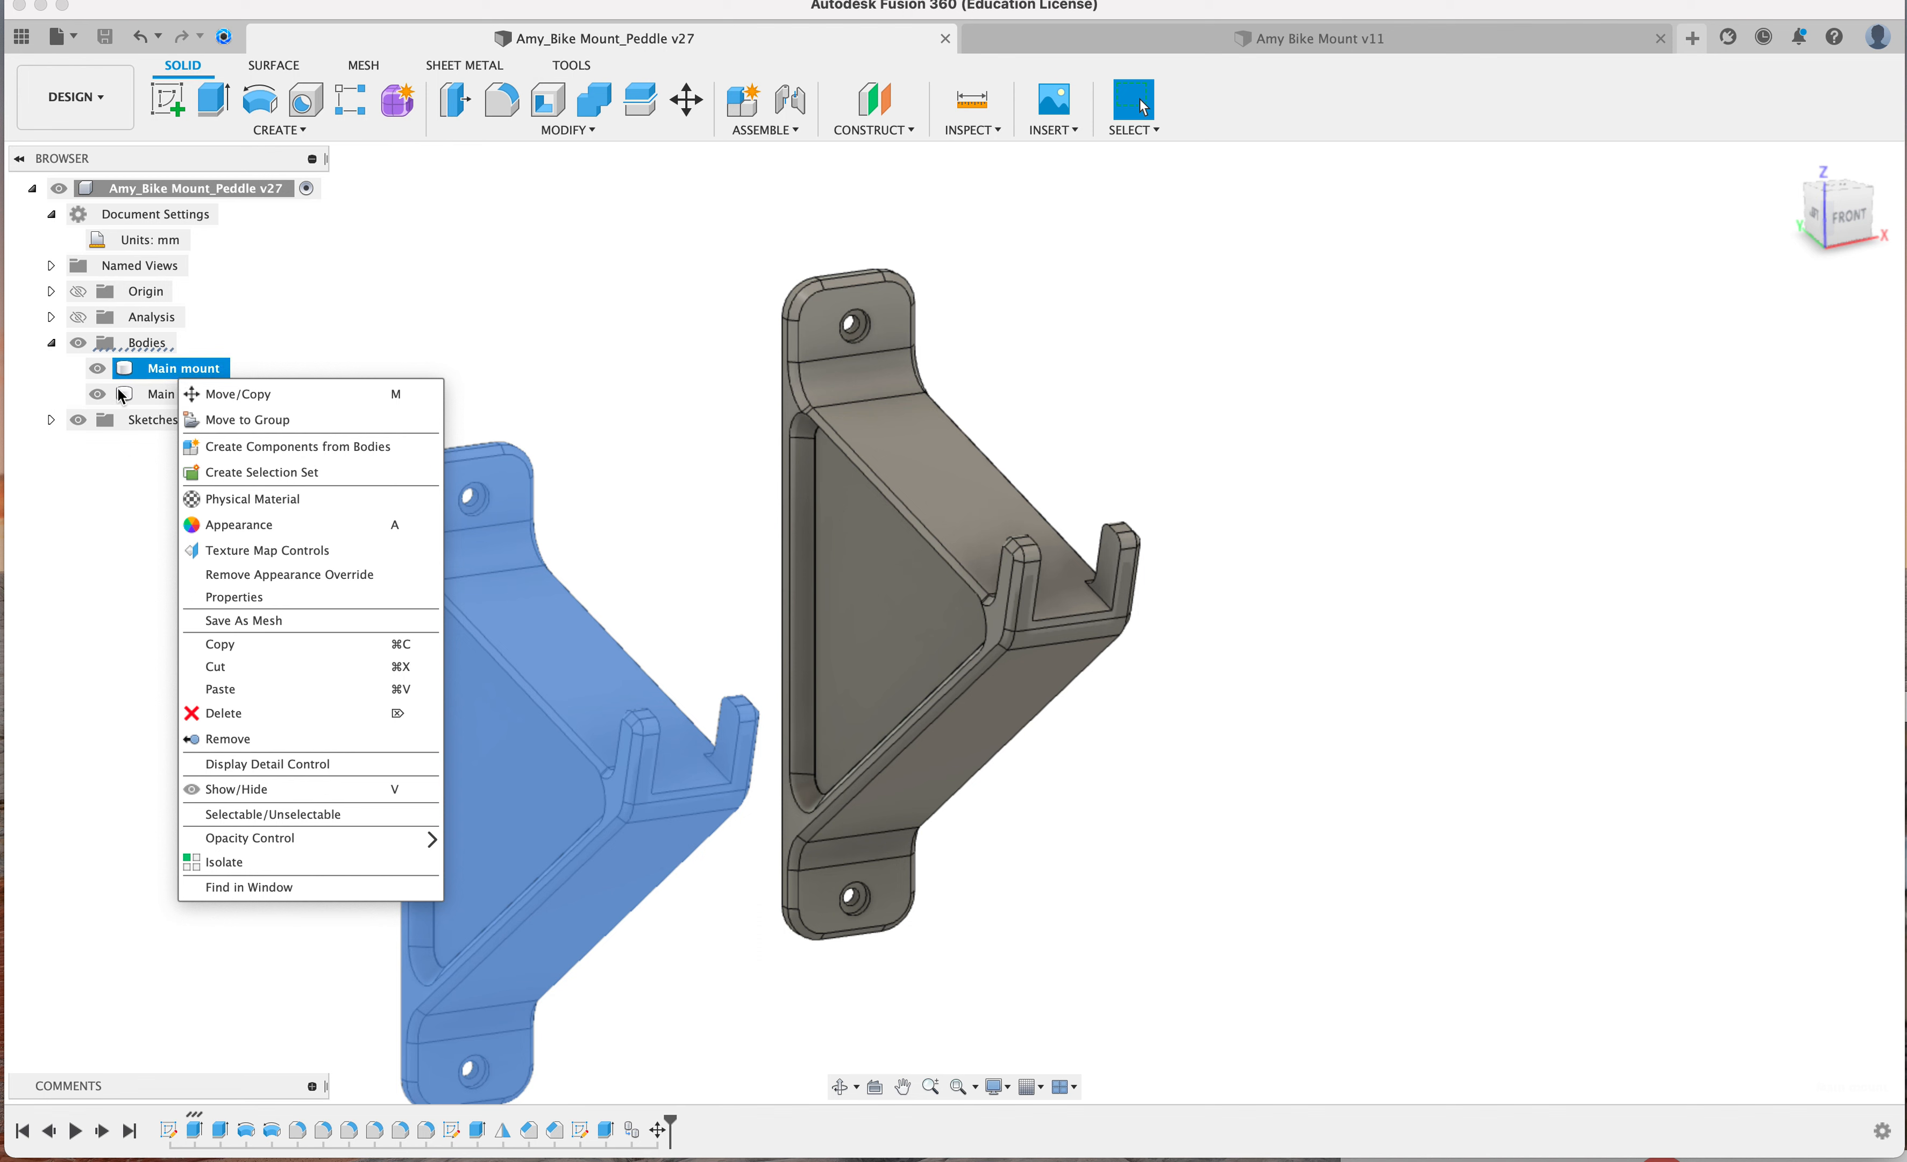
left_click(334, 622)
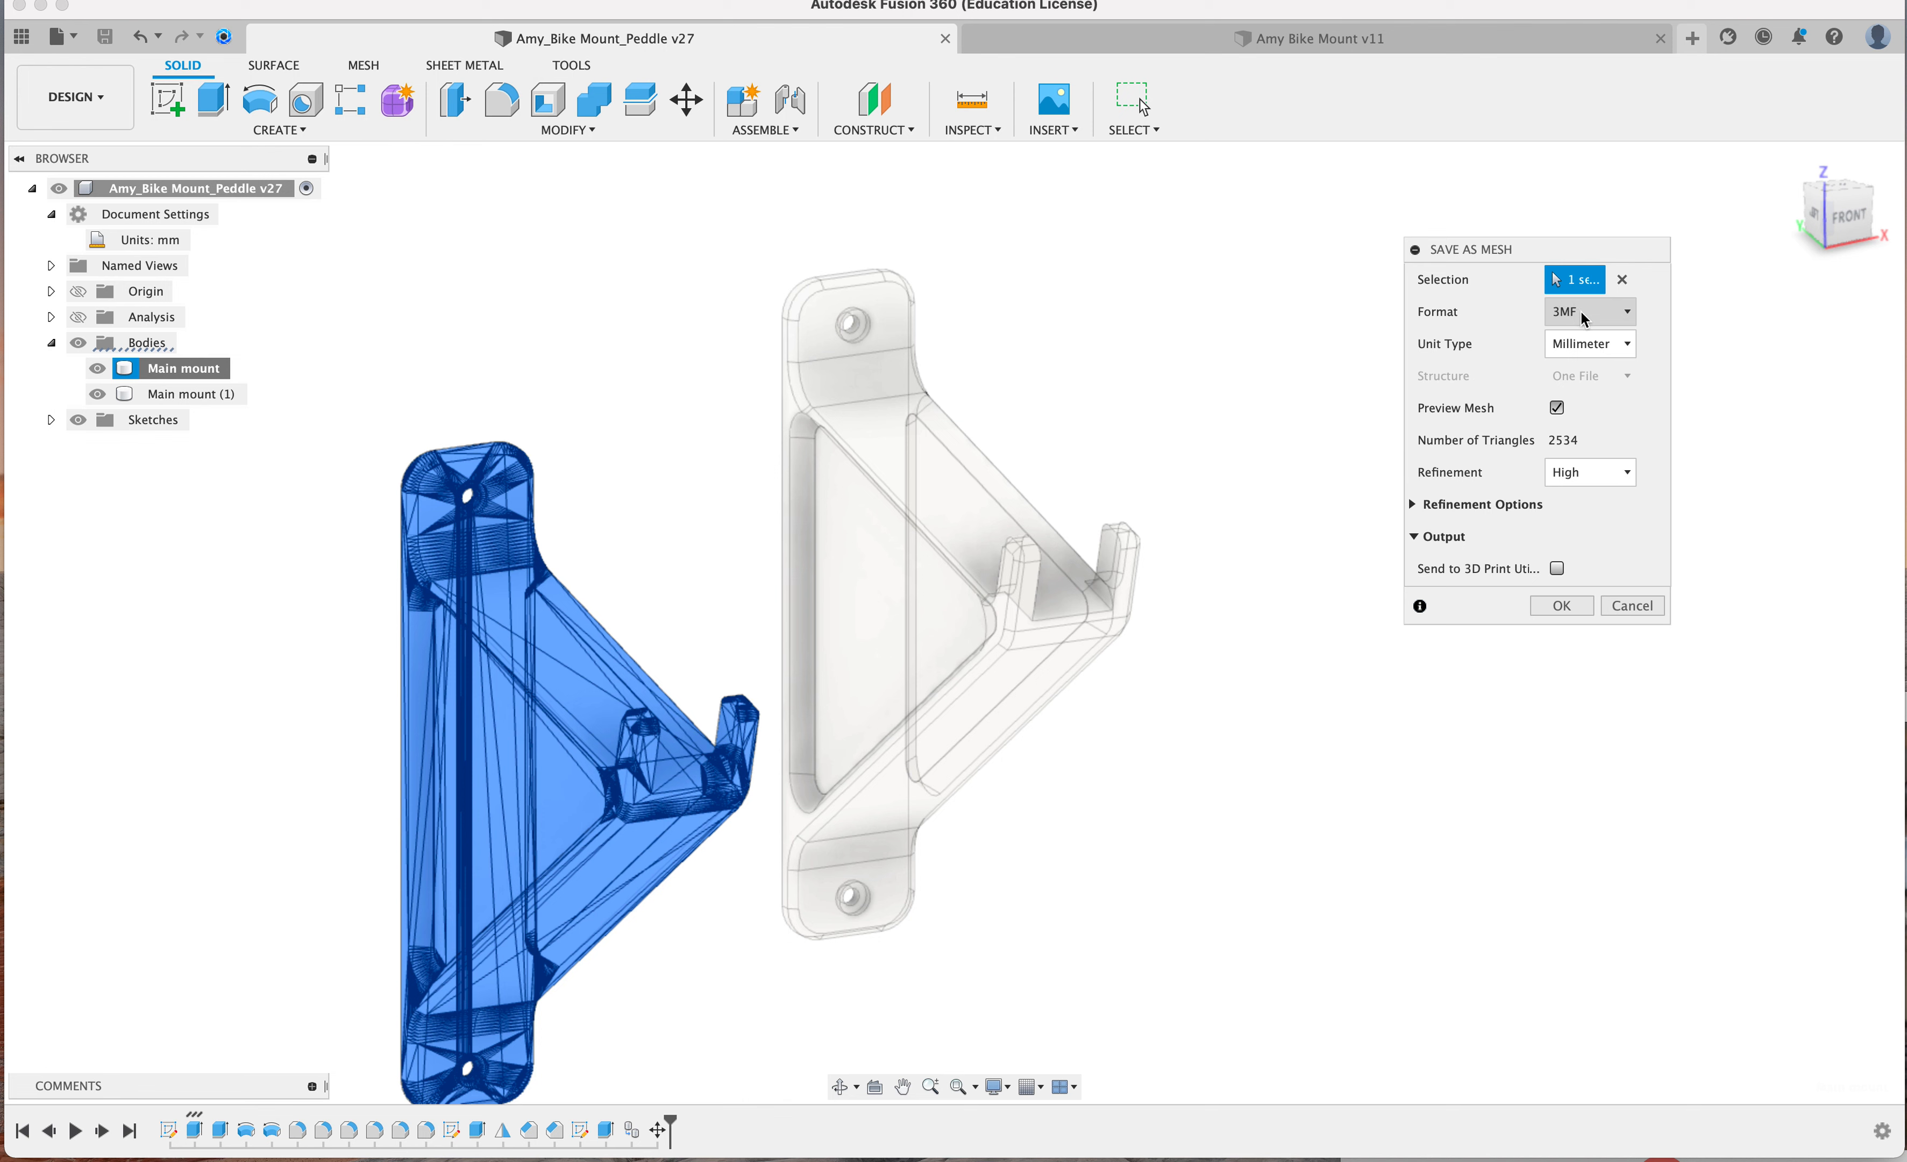
left_click(1583, 312)
left_click(1600, 363)
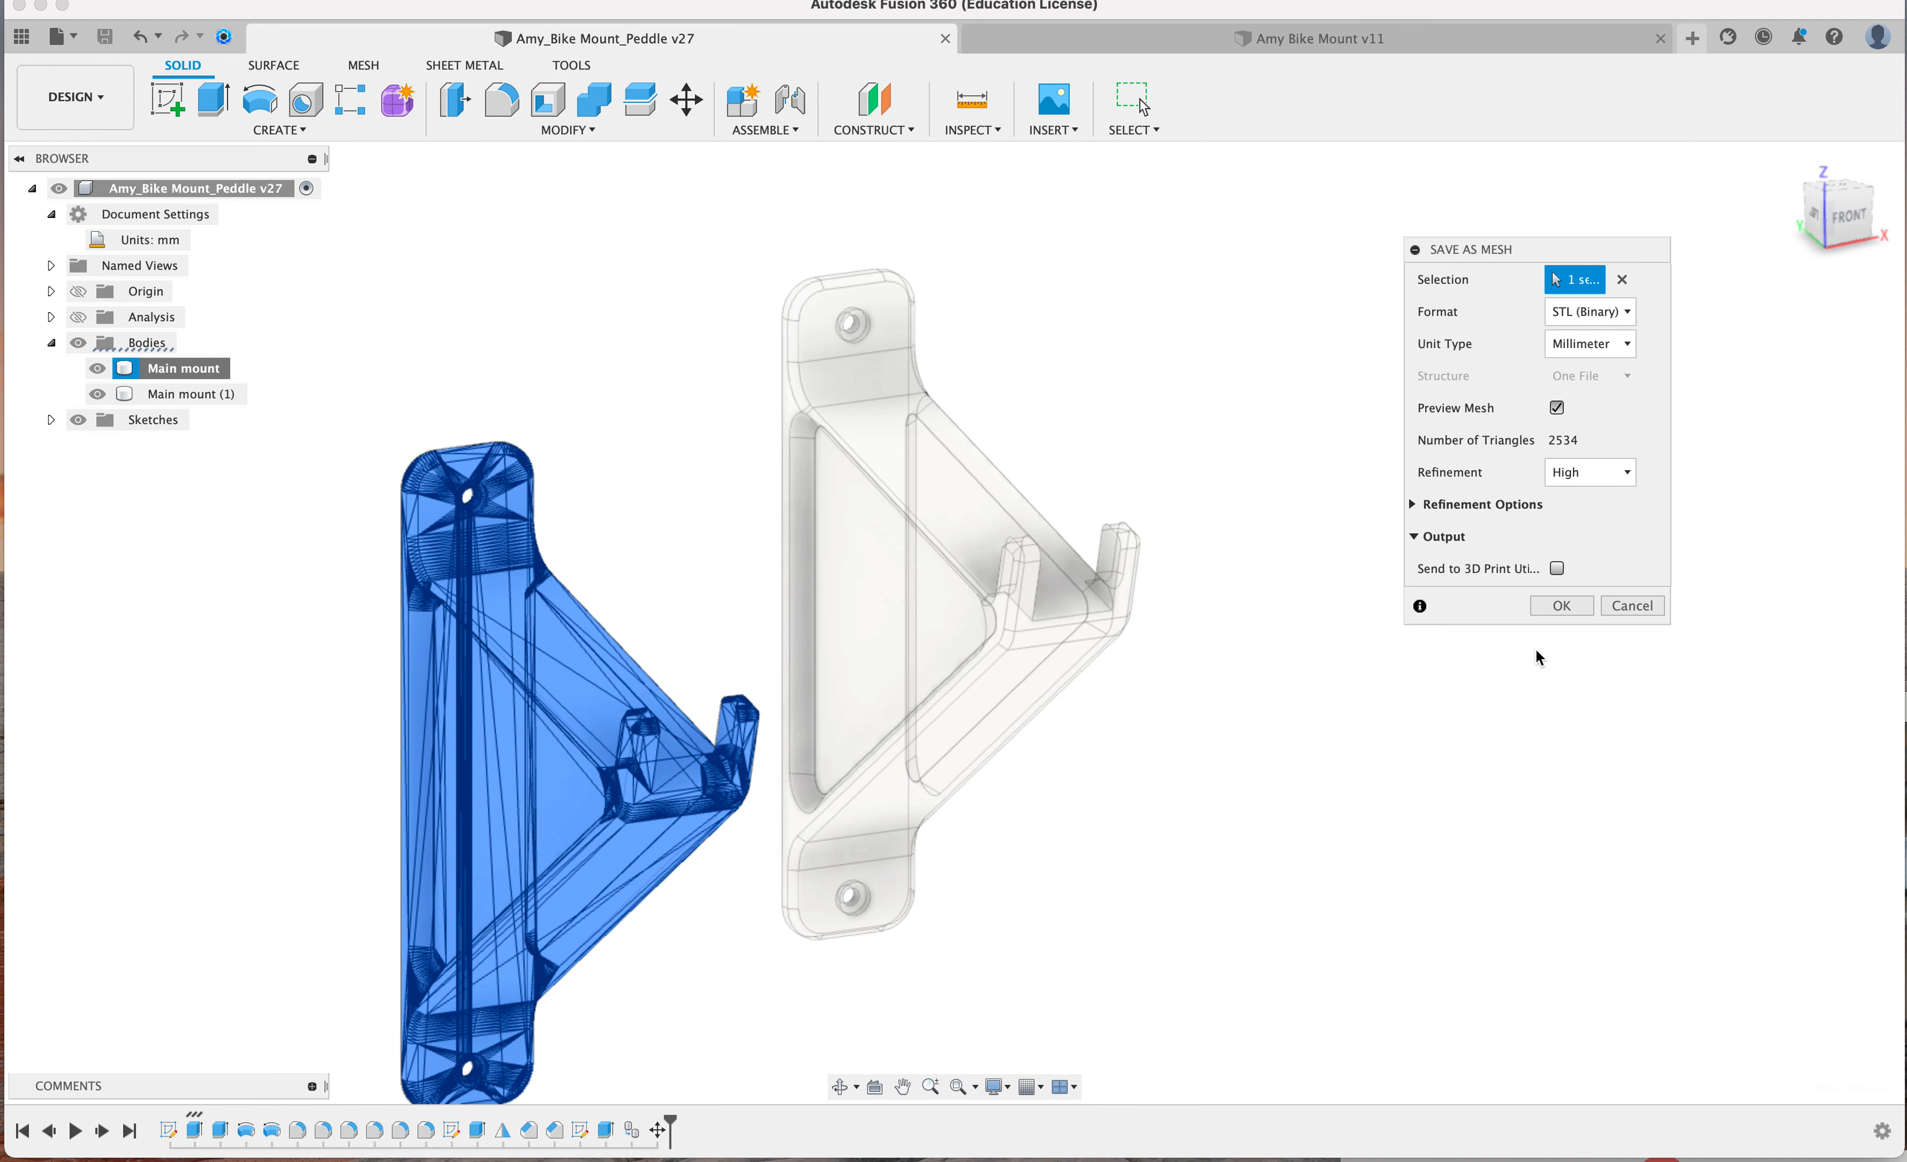
left_click(1636, 605)
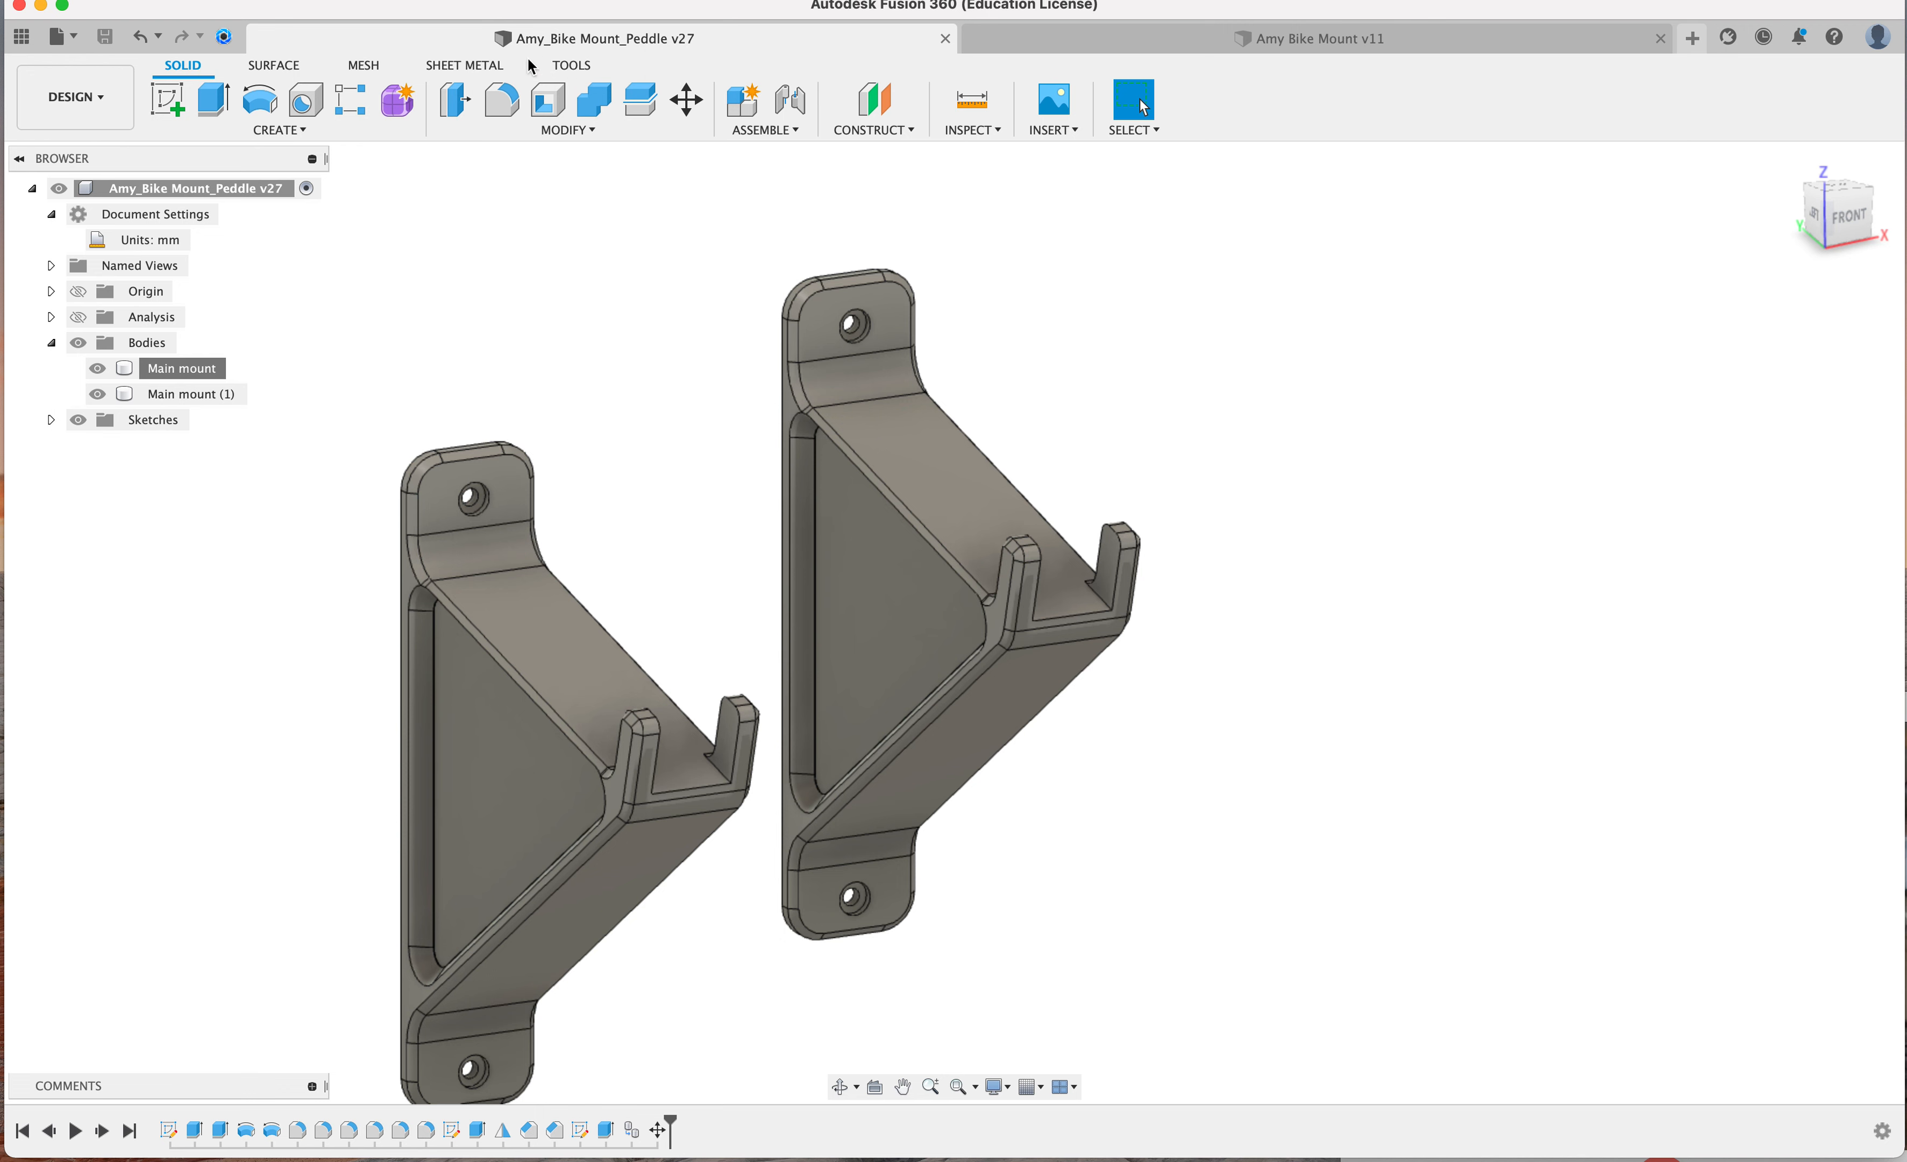
Start the 3D Print command for the Main mount (1) body, toggle its mesh preview off and on, and cancel
left_click(579, 65)
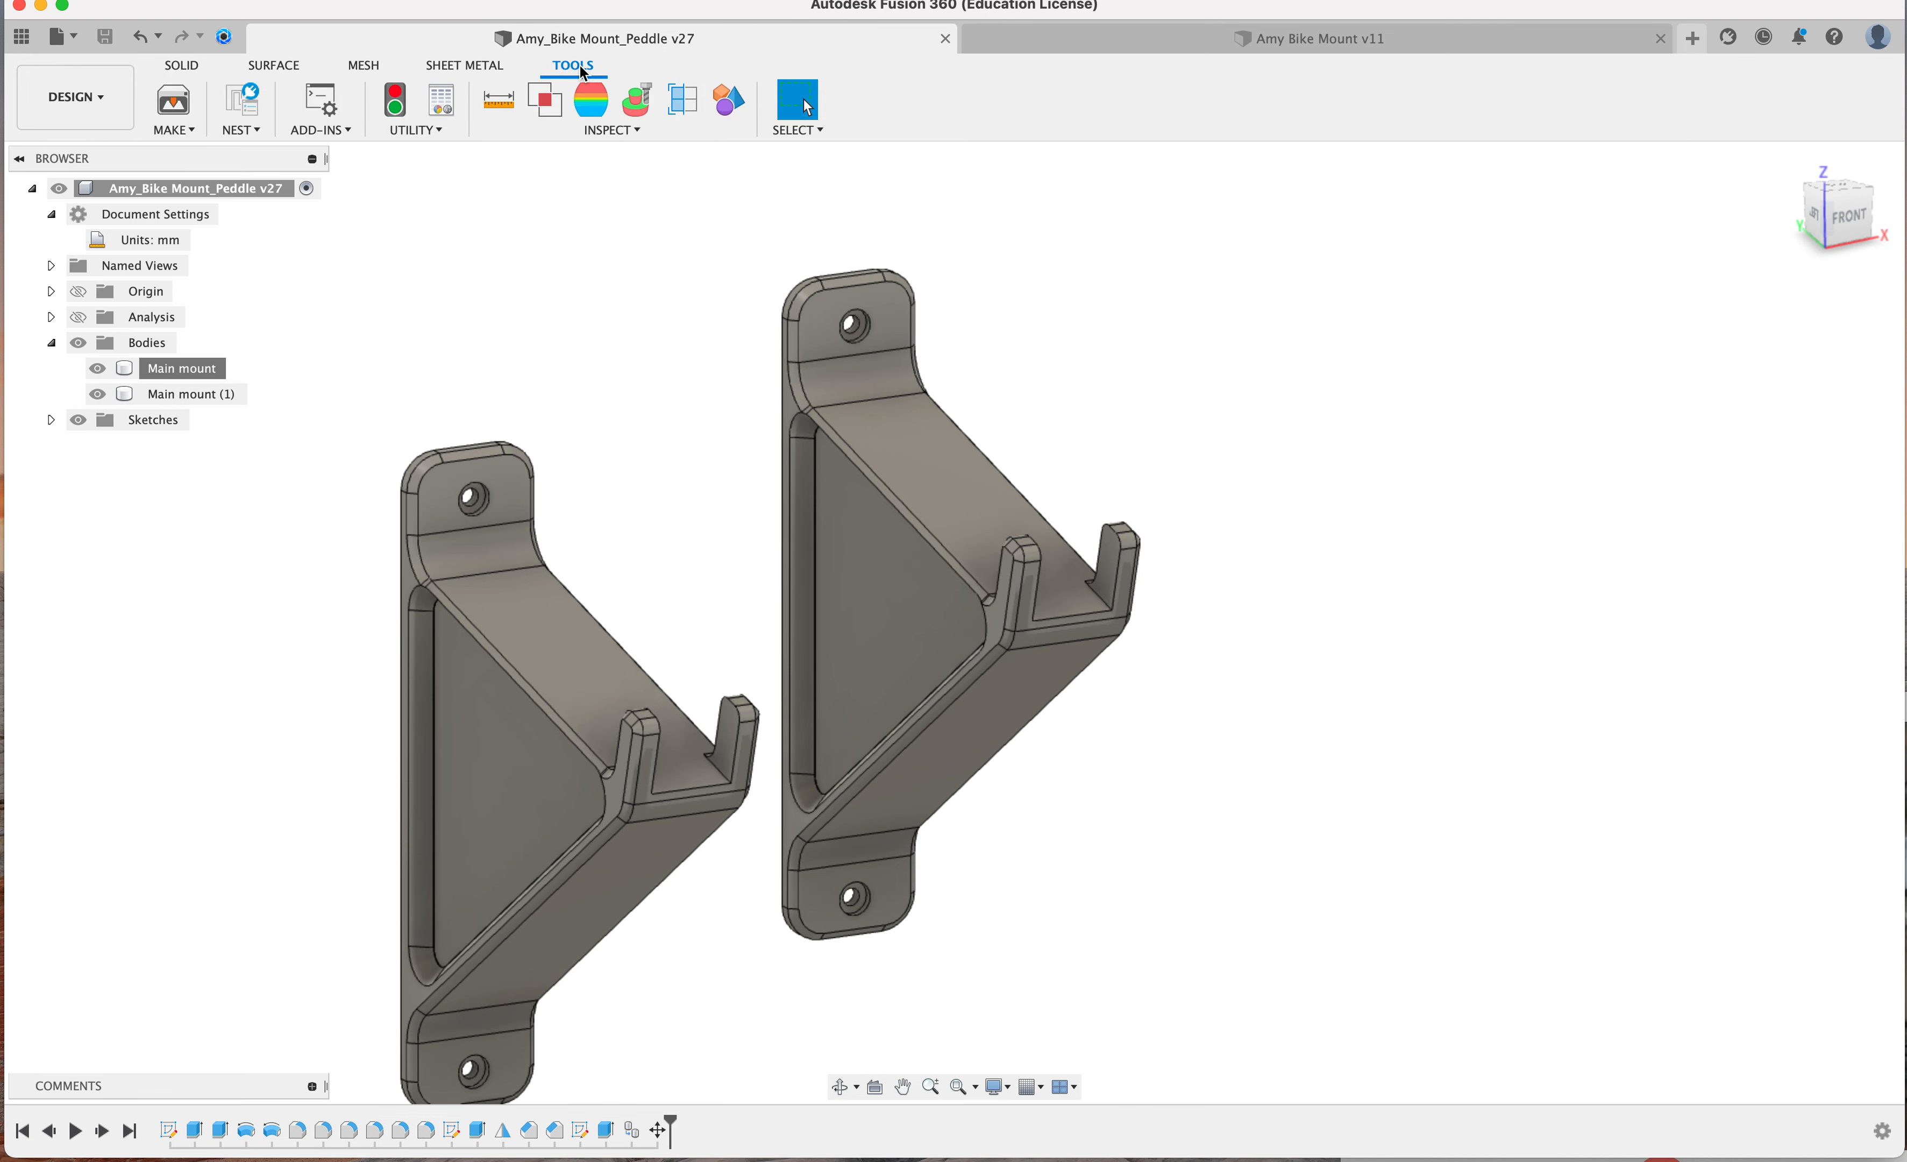
left_click(185, 134)
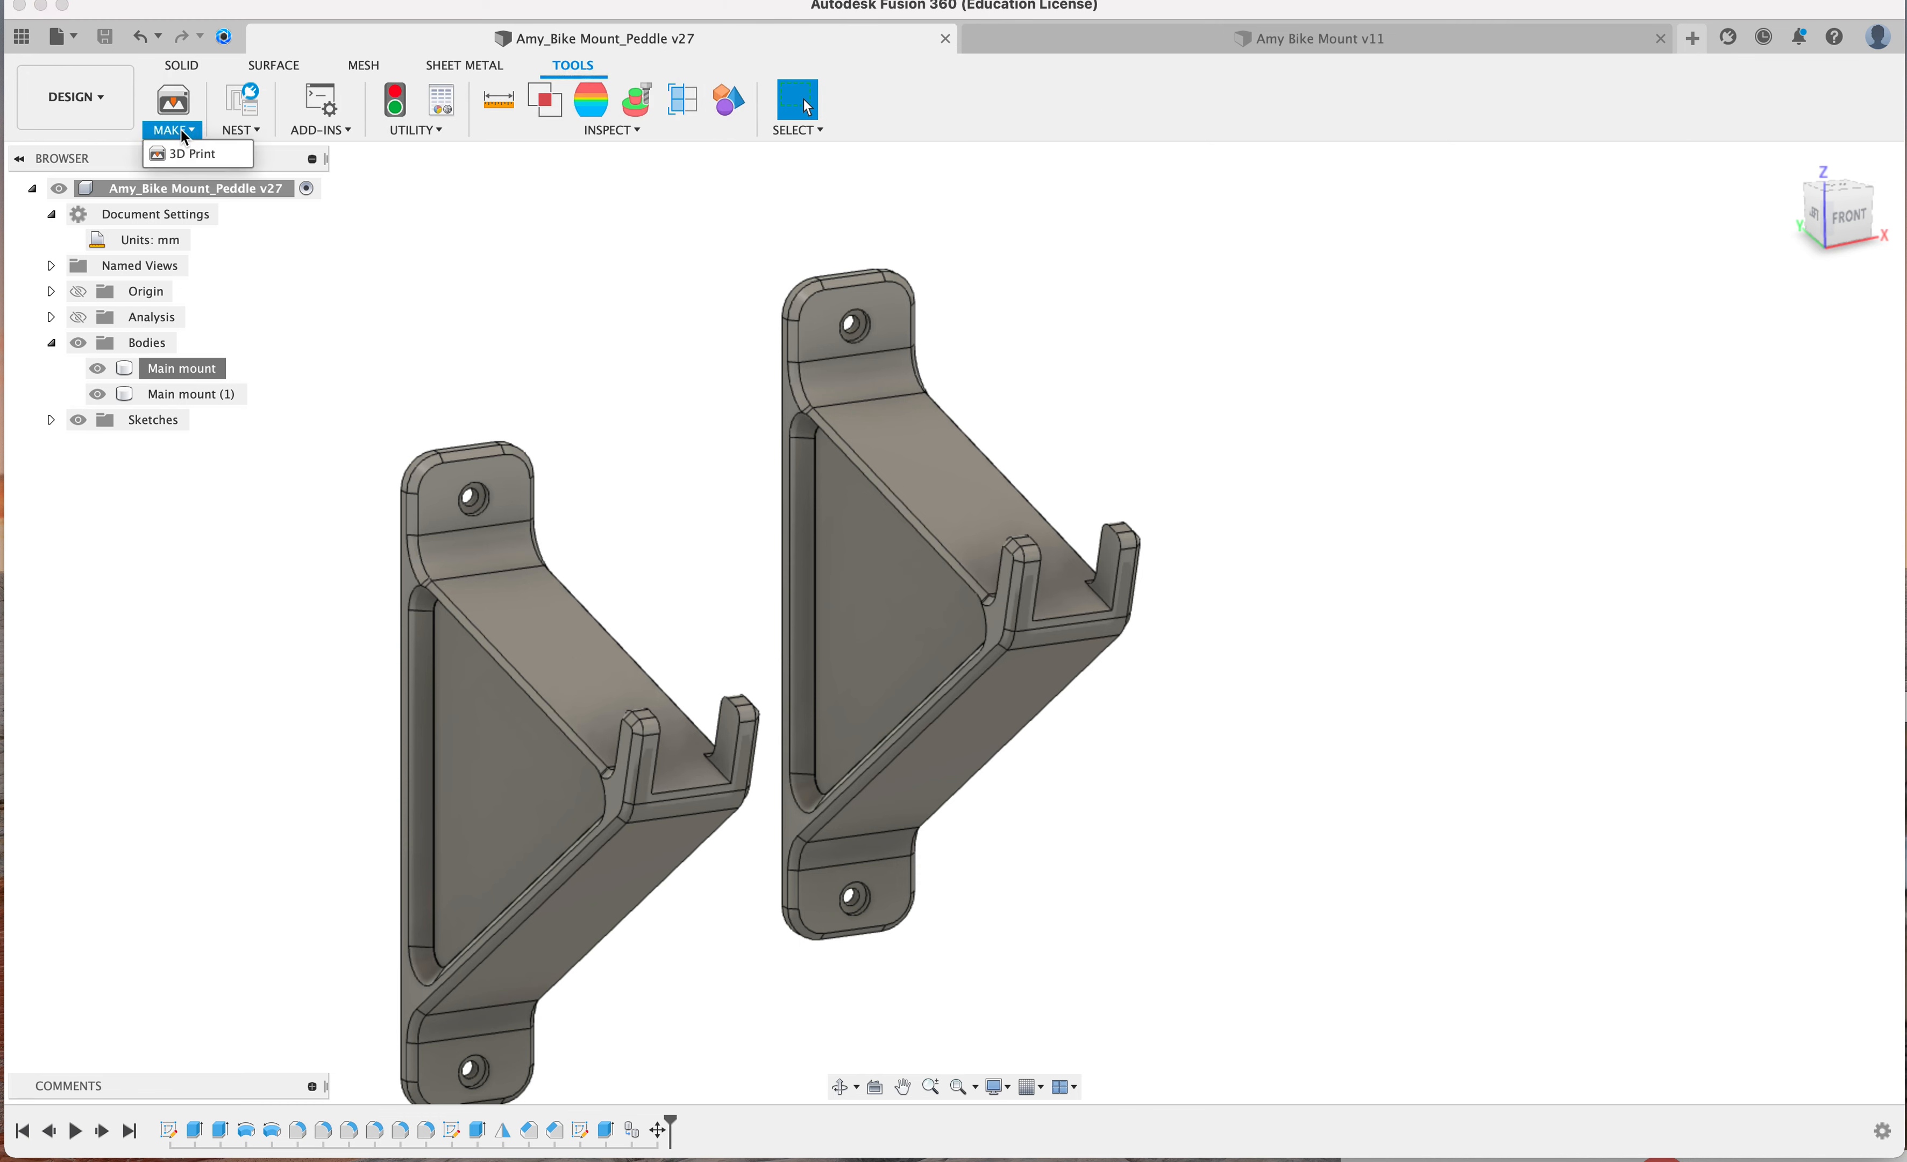
left_click(198, 155)
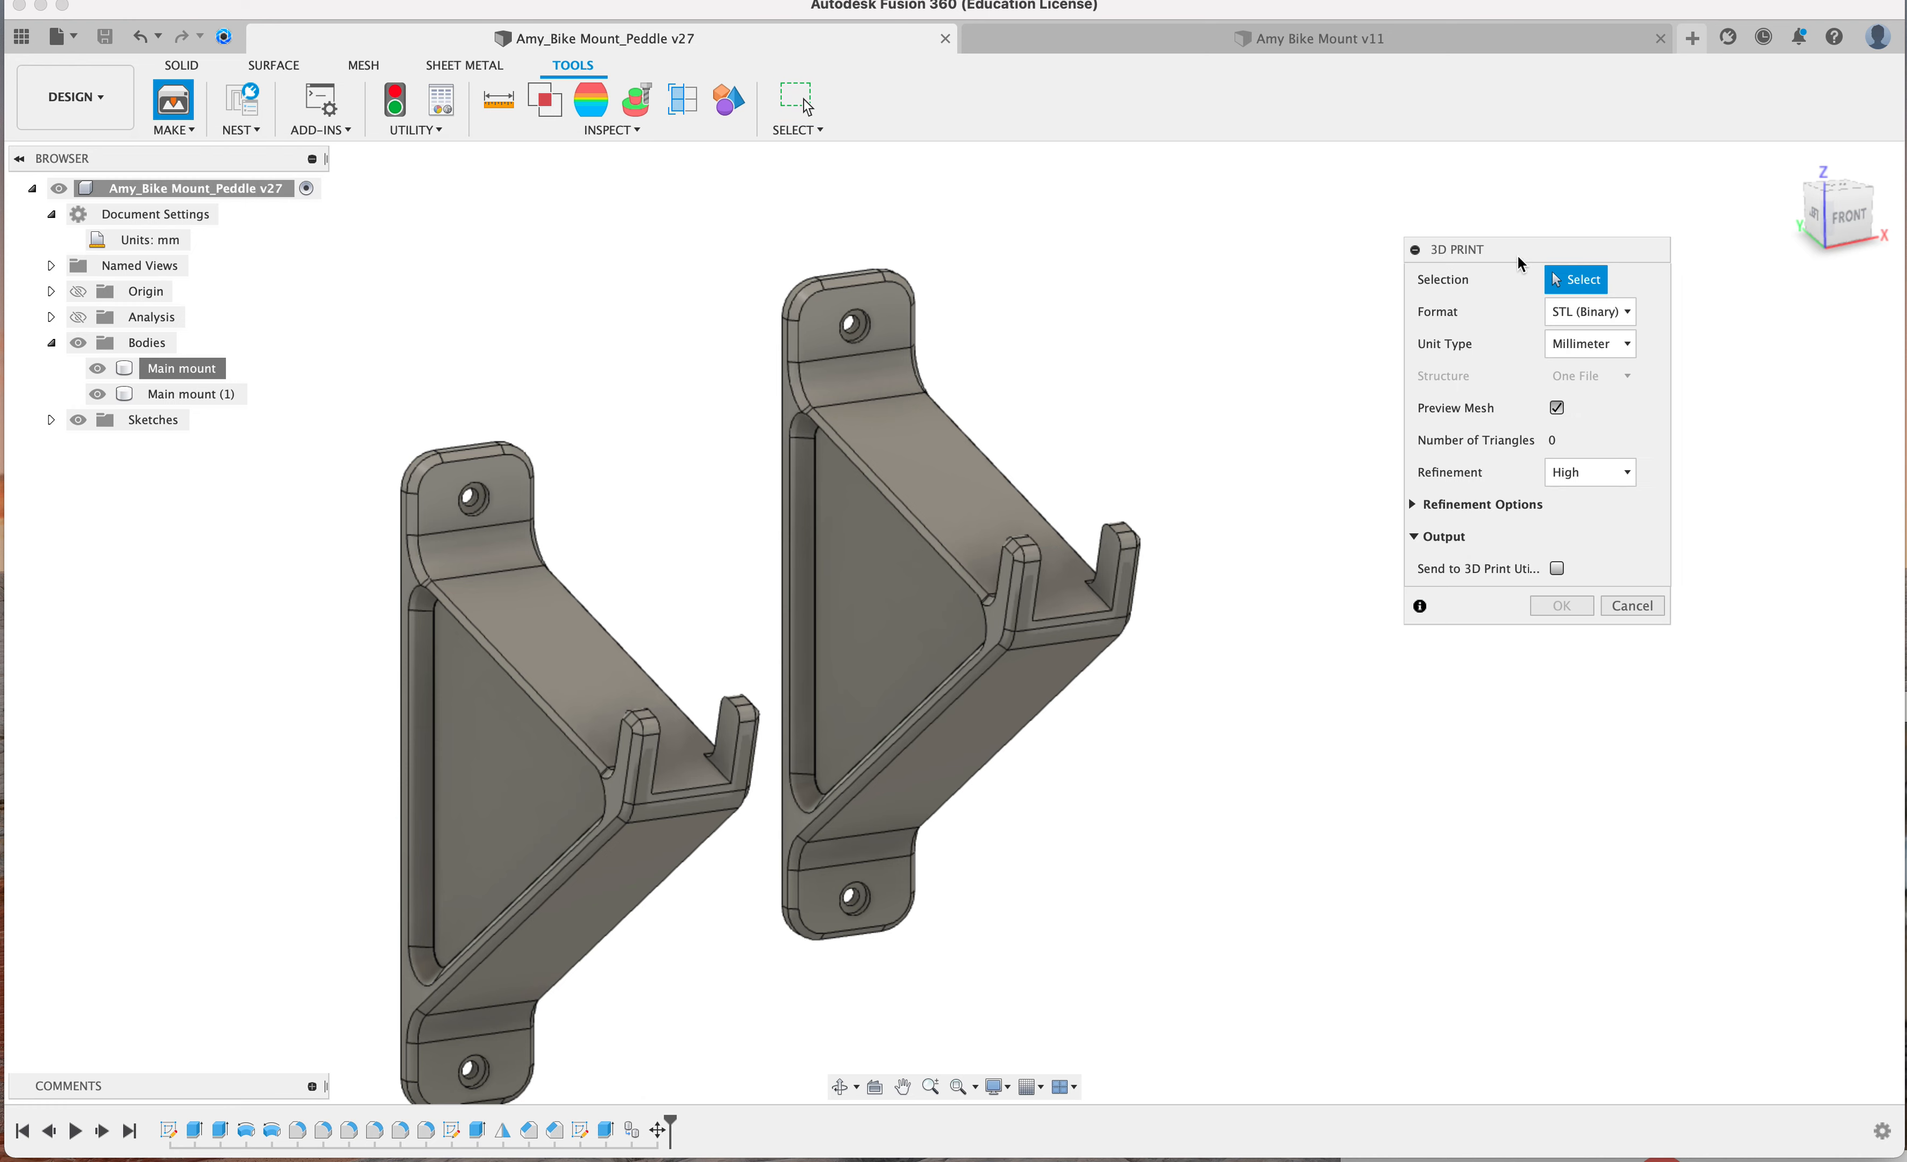
left_click_drag(1518, 263, 1425, 274)
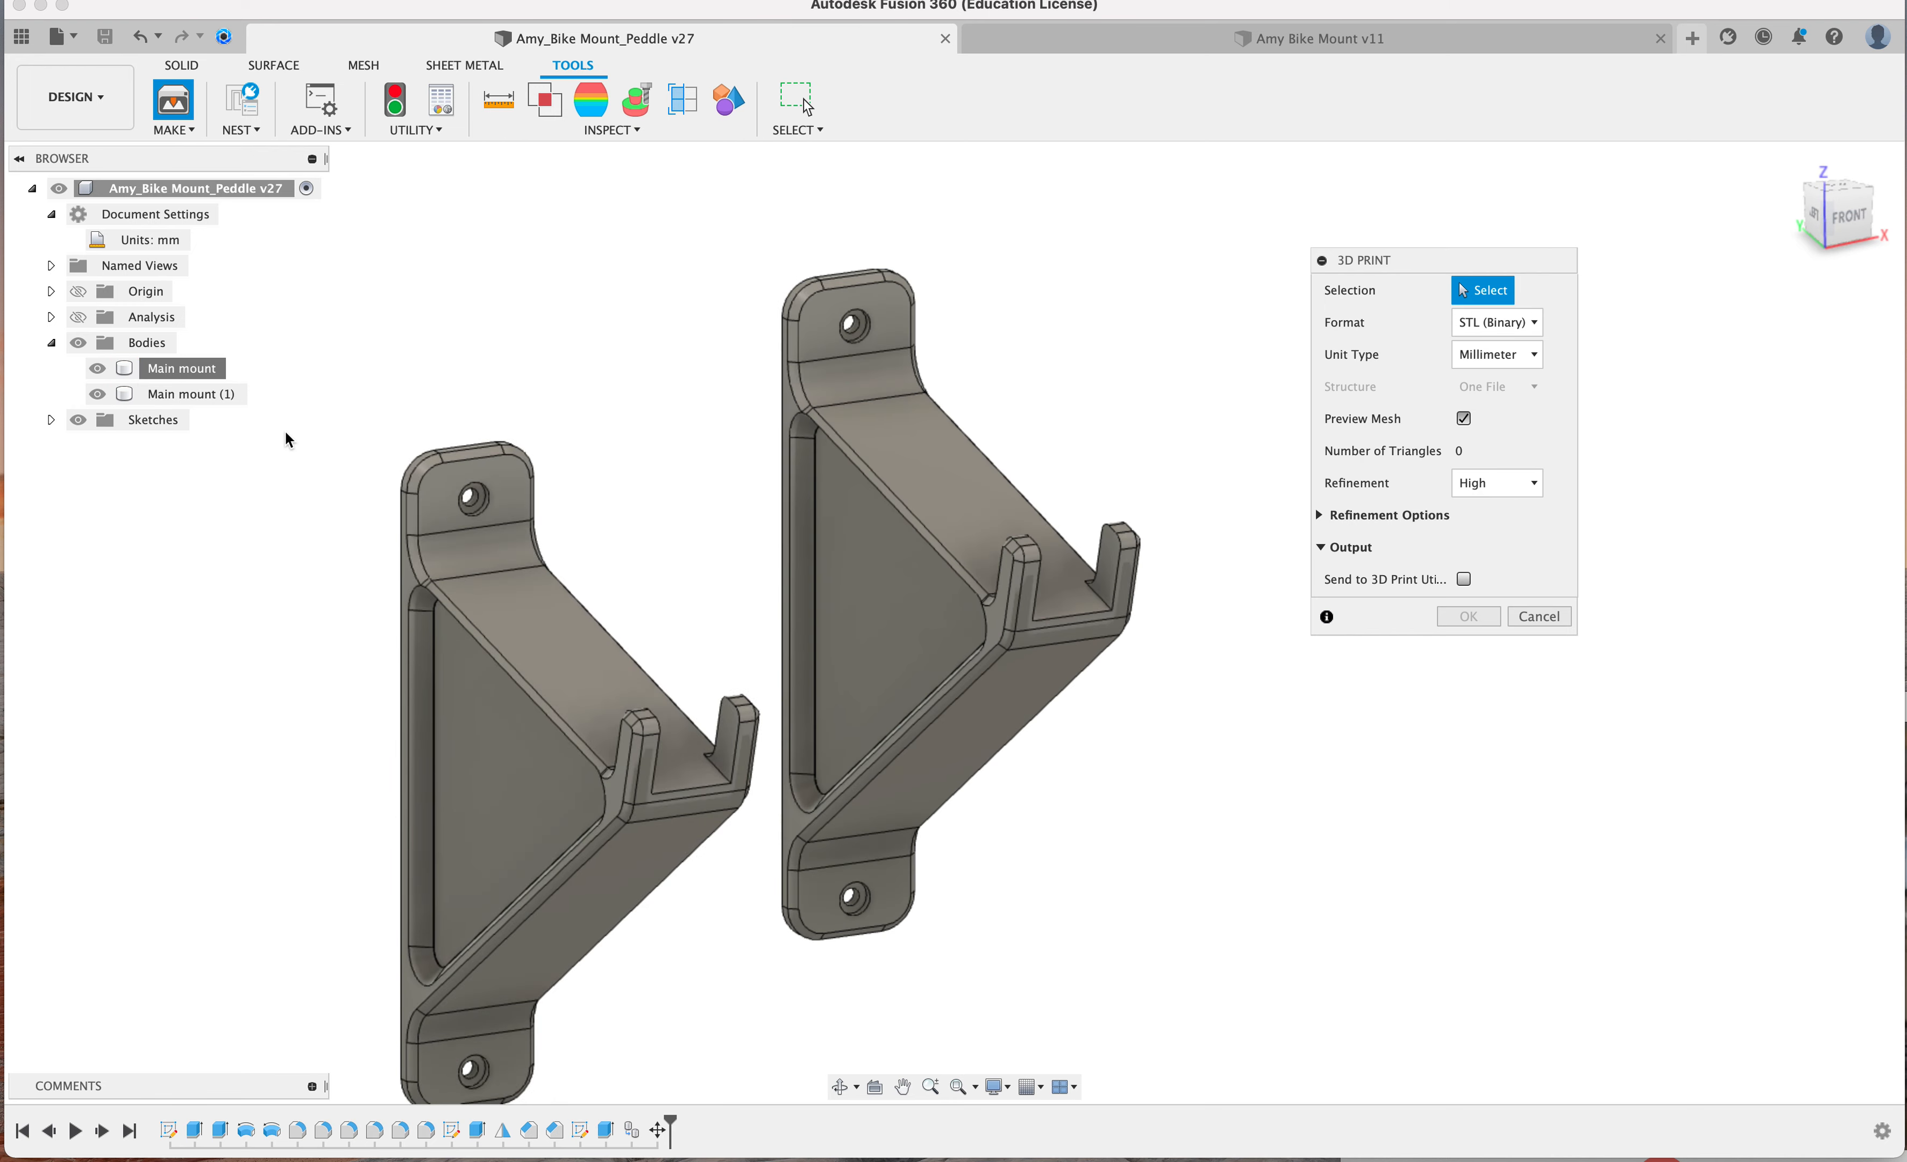
left_click(203, 395)
left_click(1466, 420)
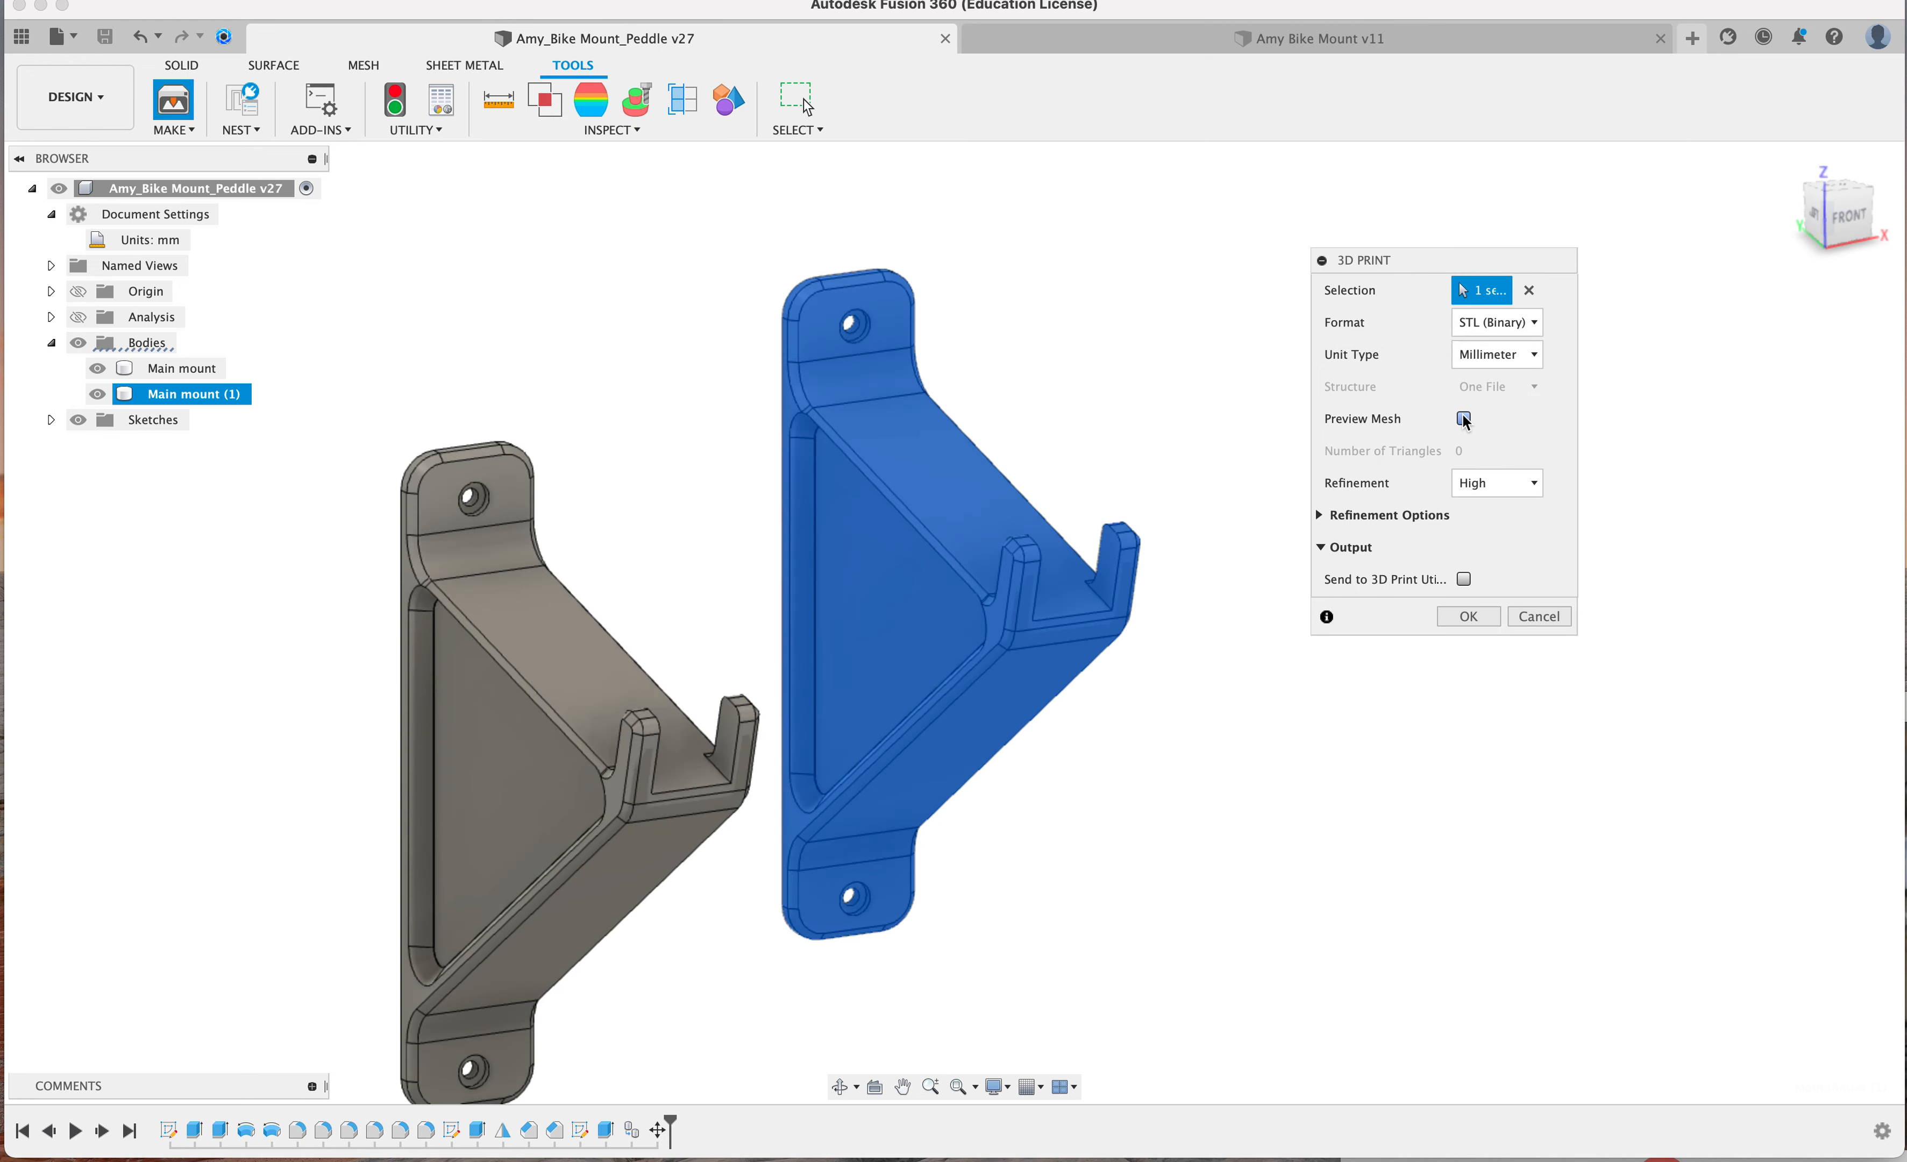
left_click(1464, 419)
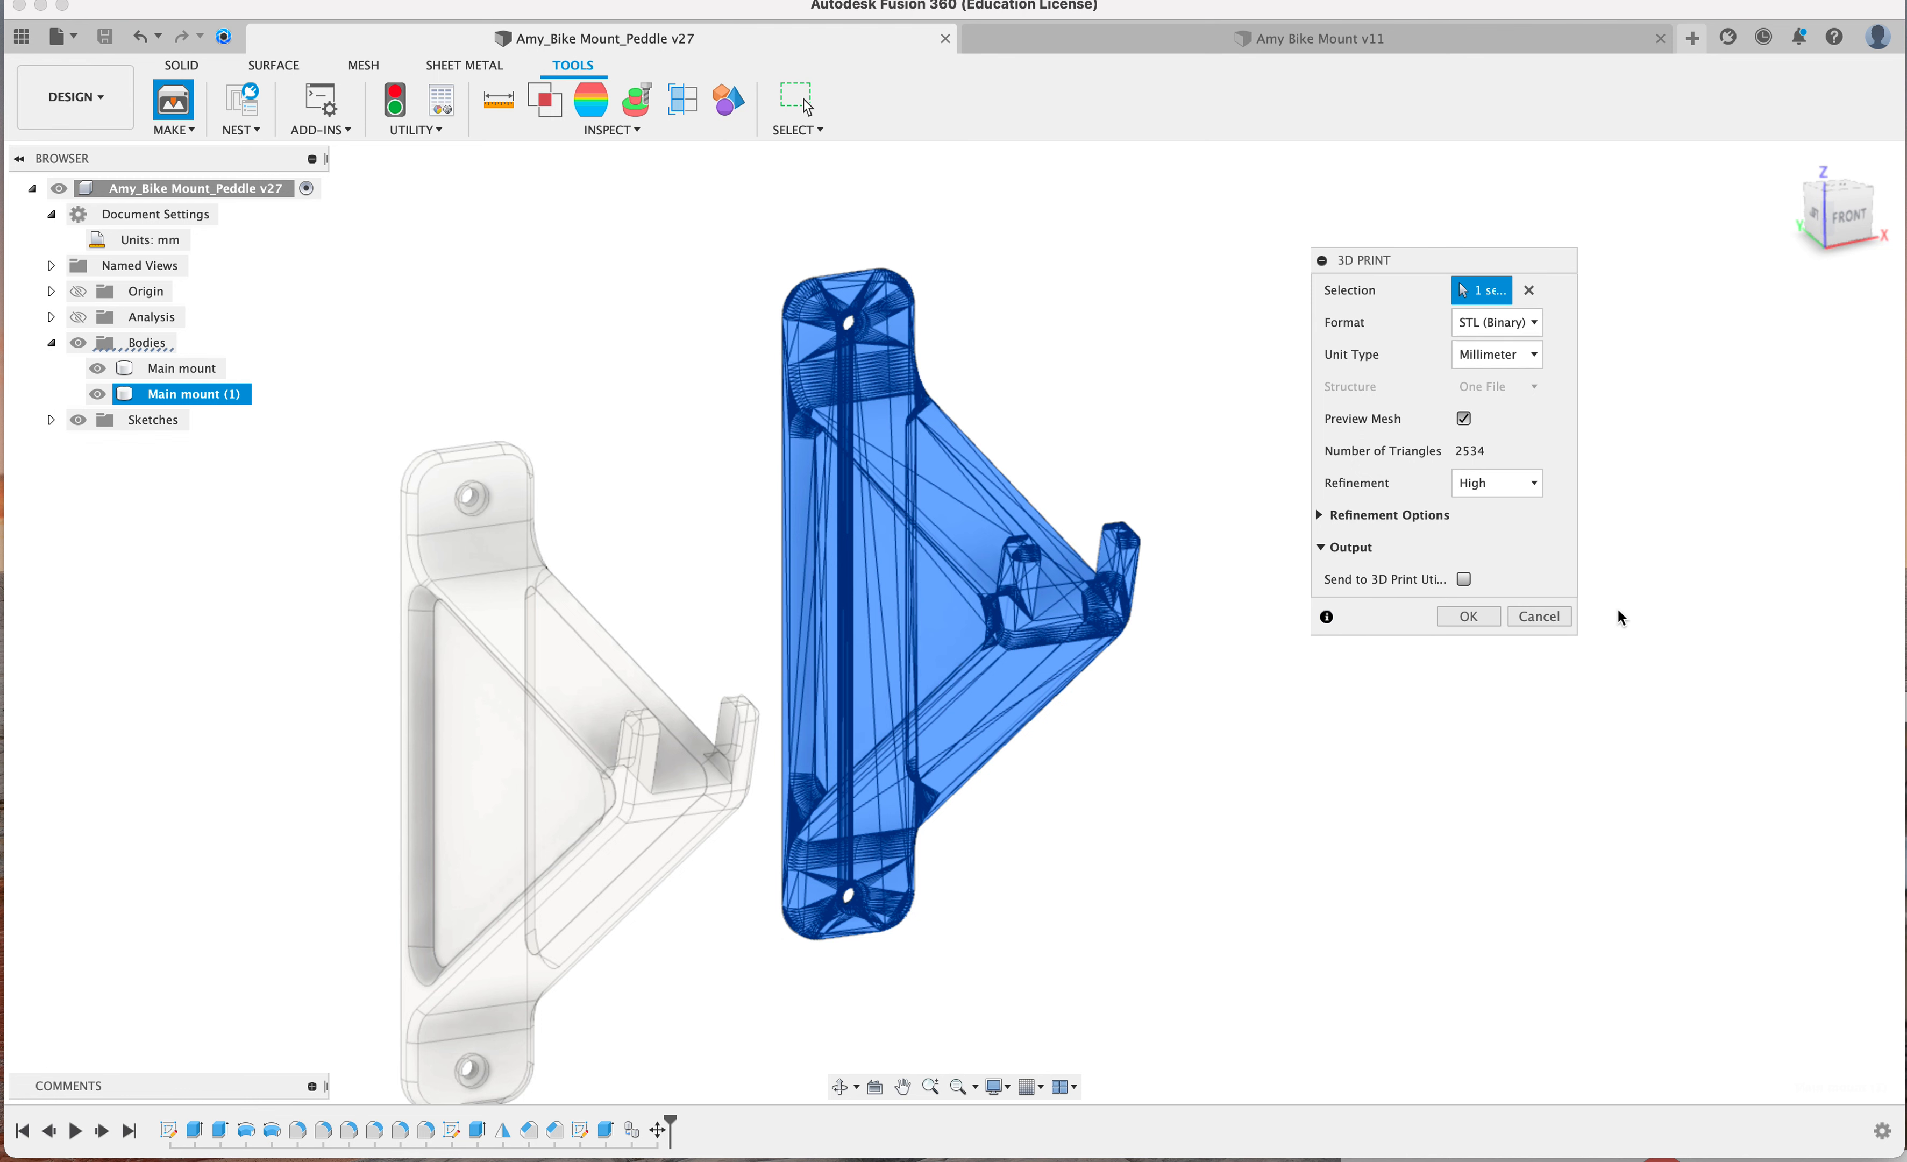
left_click(1558, 617)
Switch to Ultimaker Cura and open Wall Mount.stl from the Downloads folder onto the build plate
mouse_move(1198, 1159)
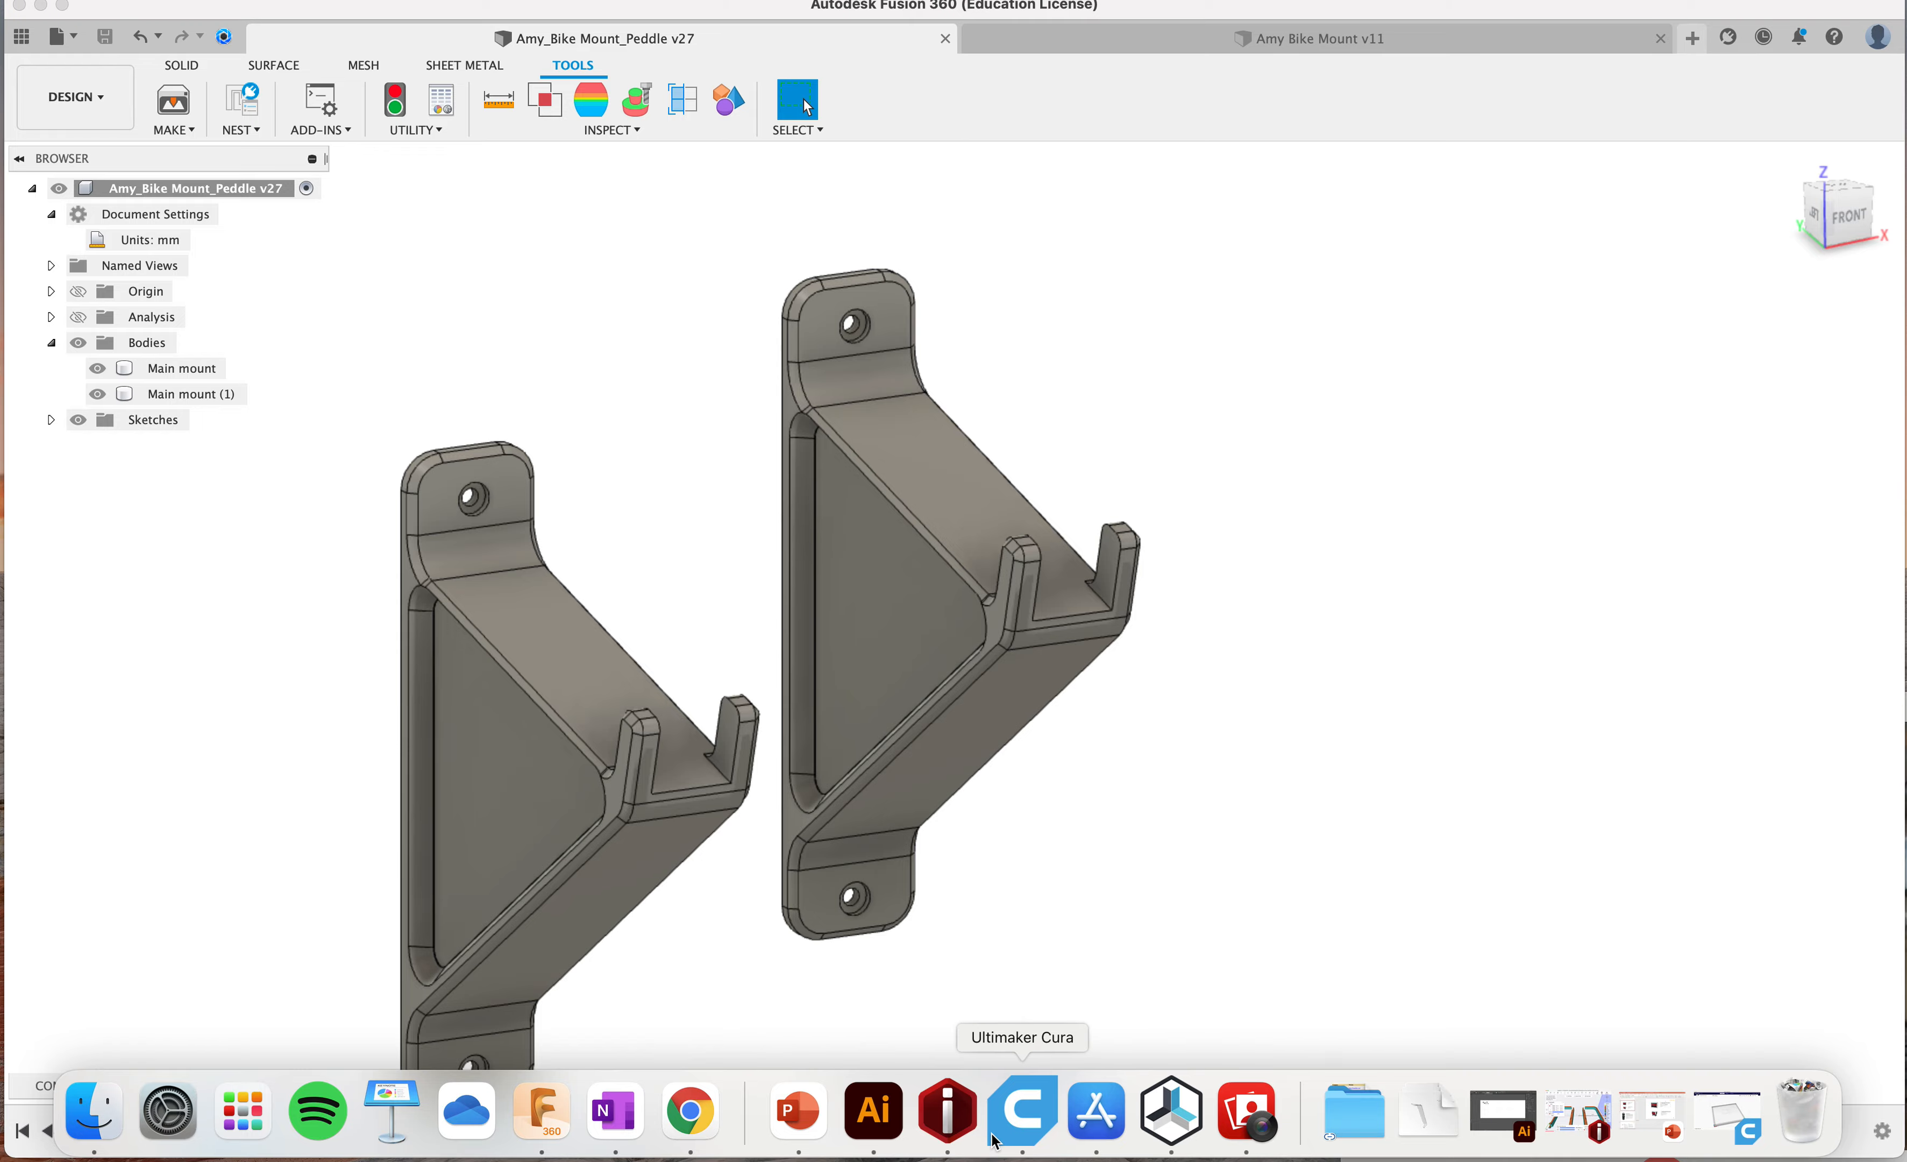
left_click(1006, 1139)
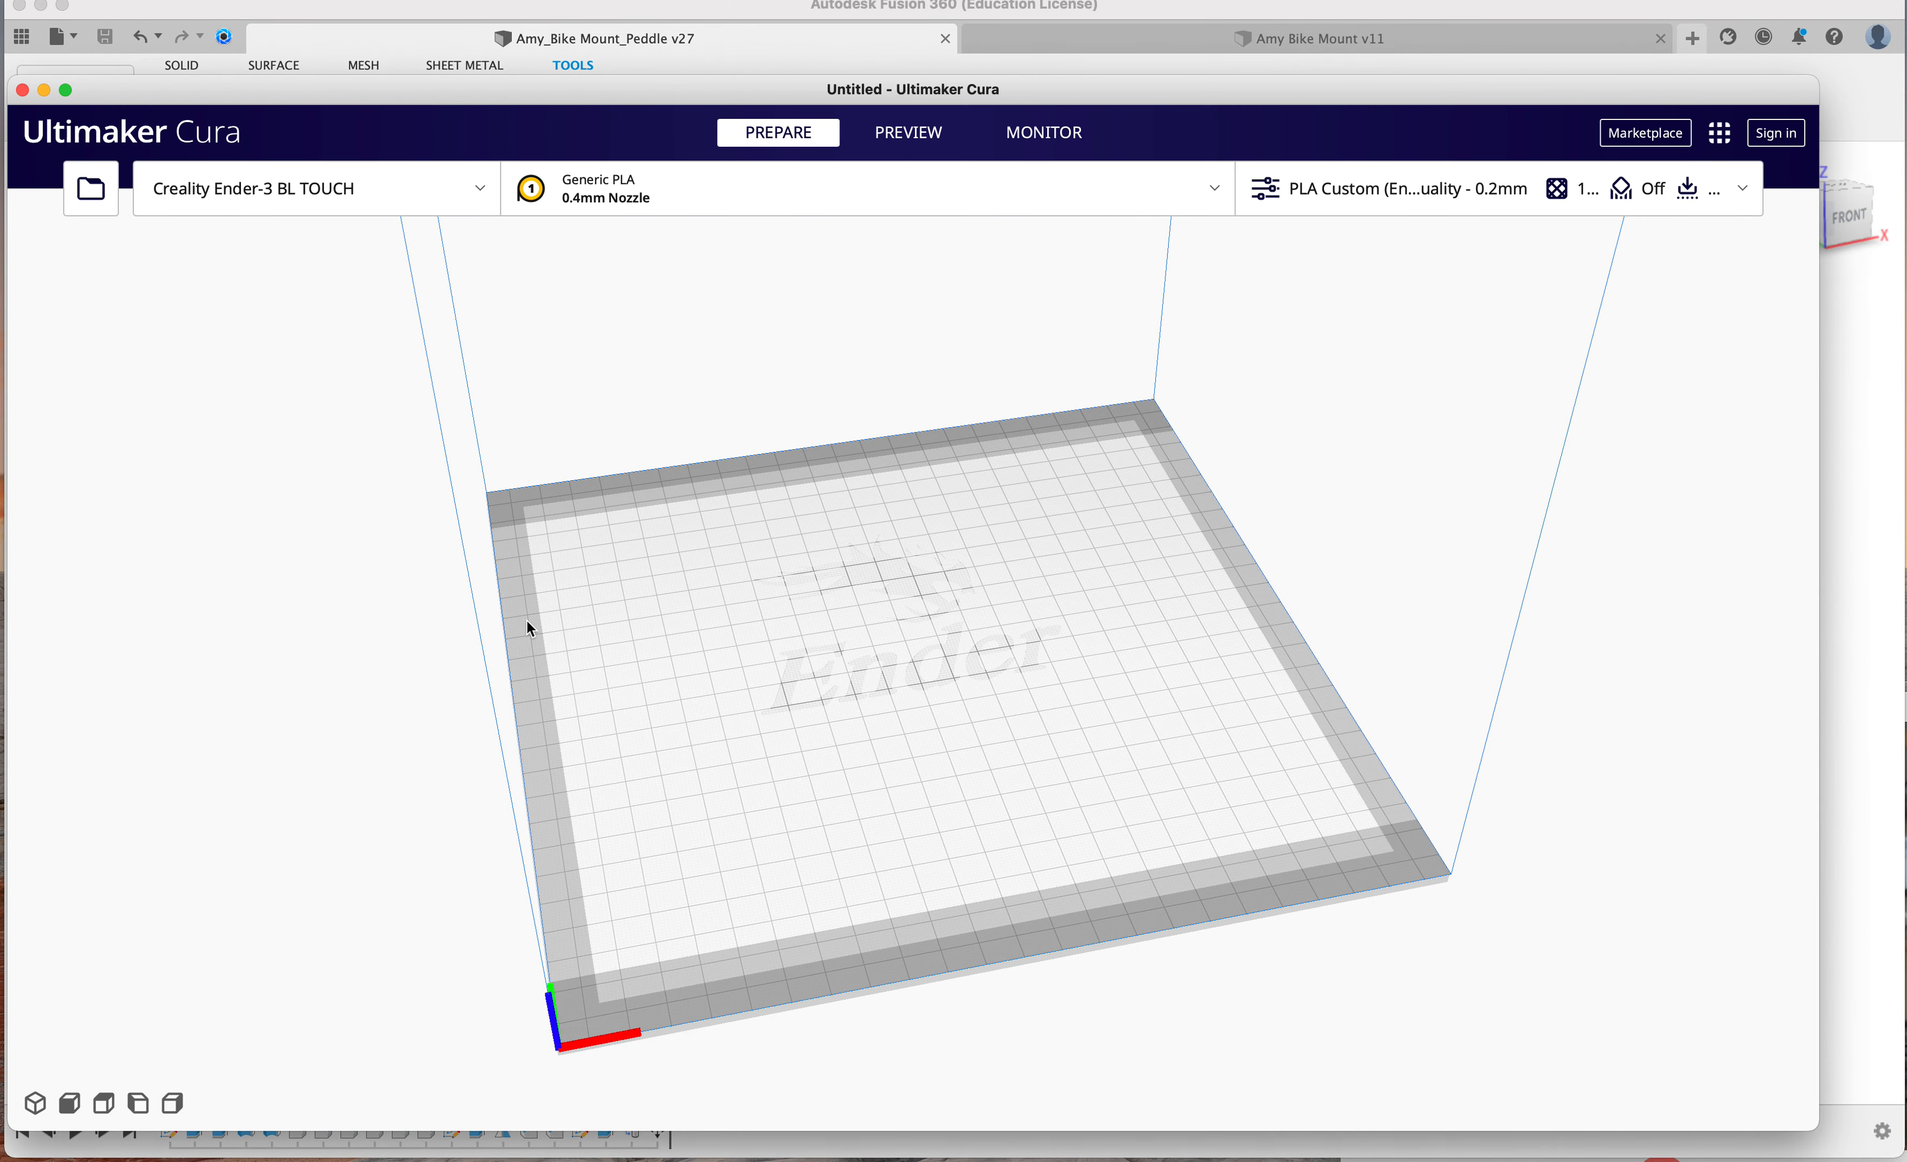
left_click_drag(541, 97, 545, 44)
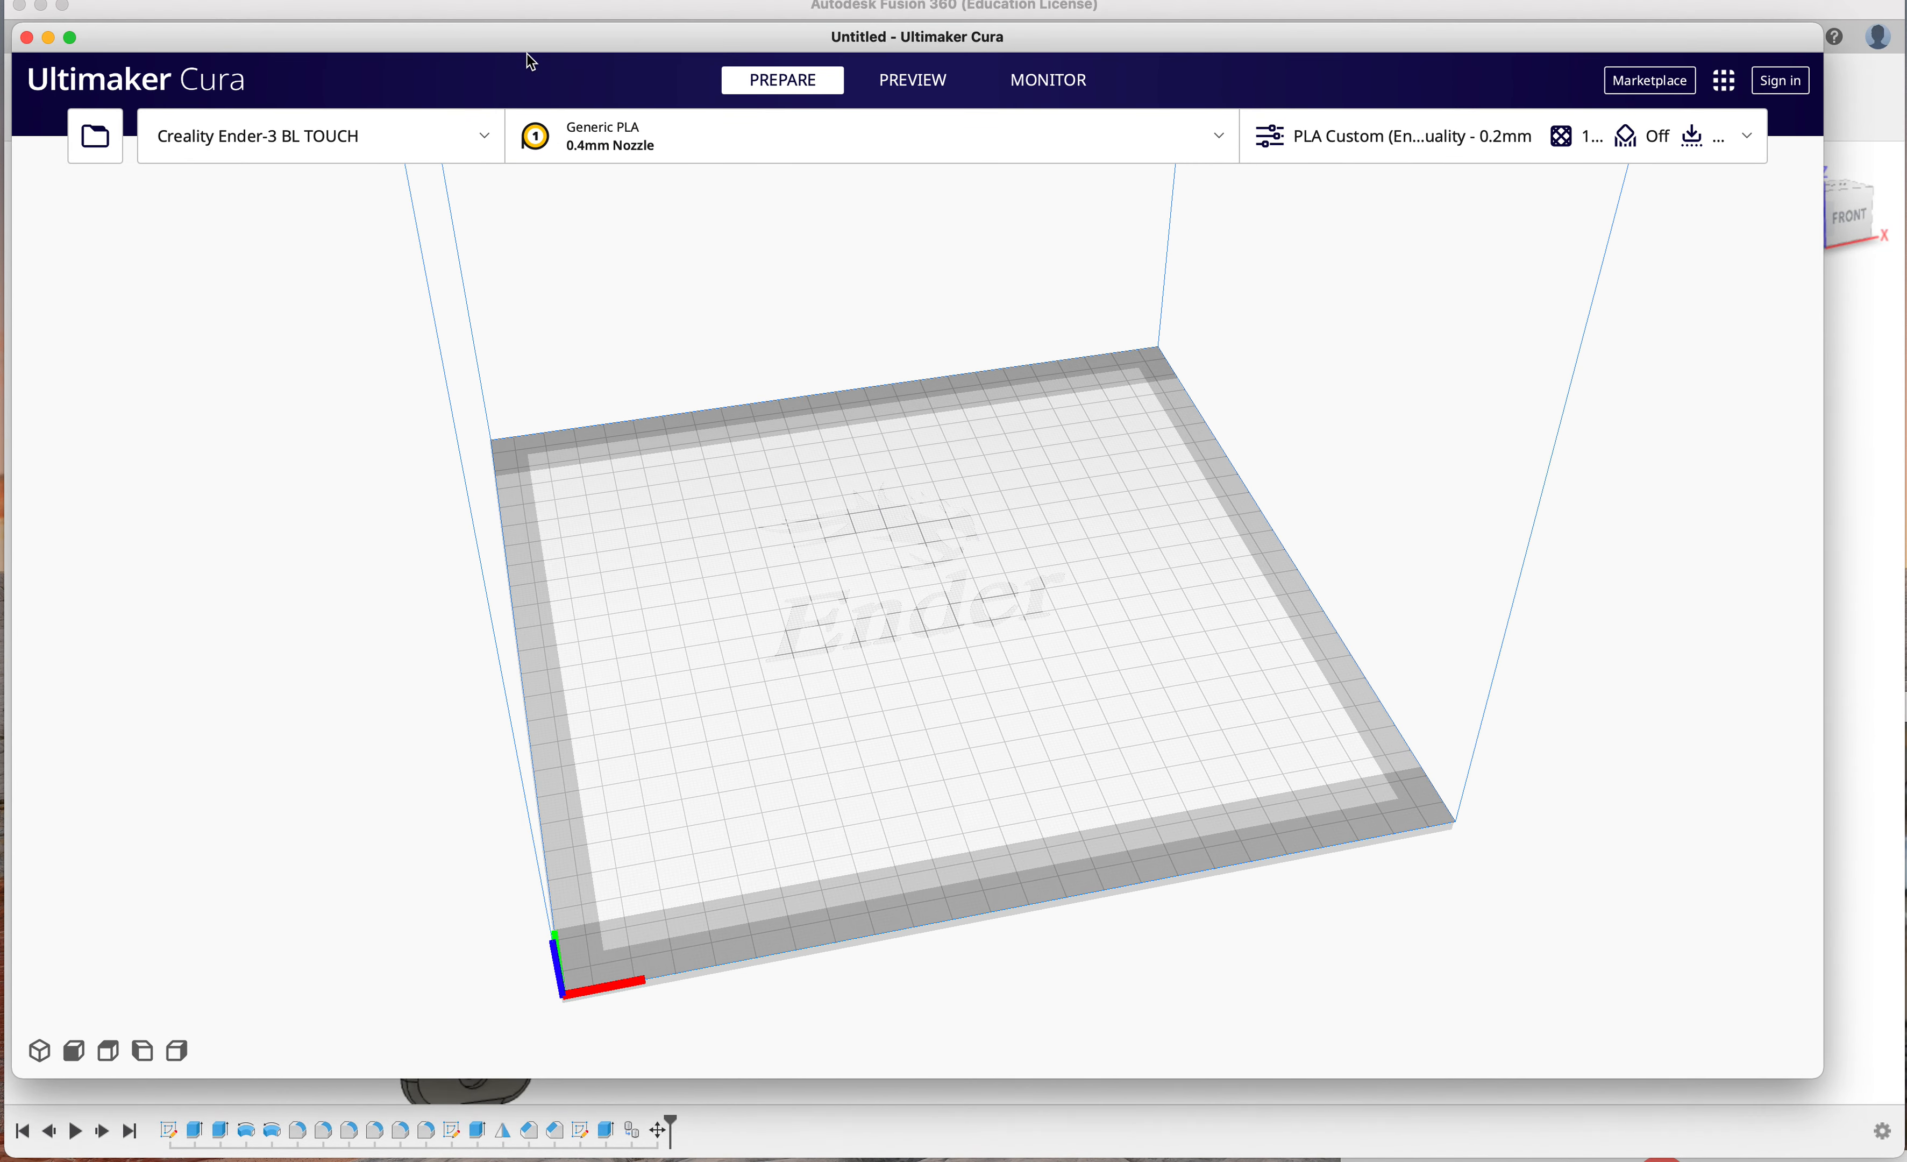
left_click(208, 4)
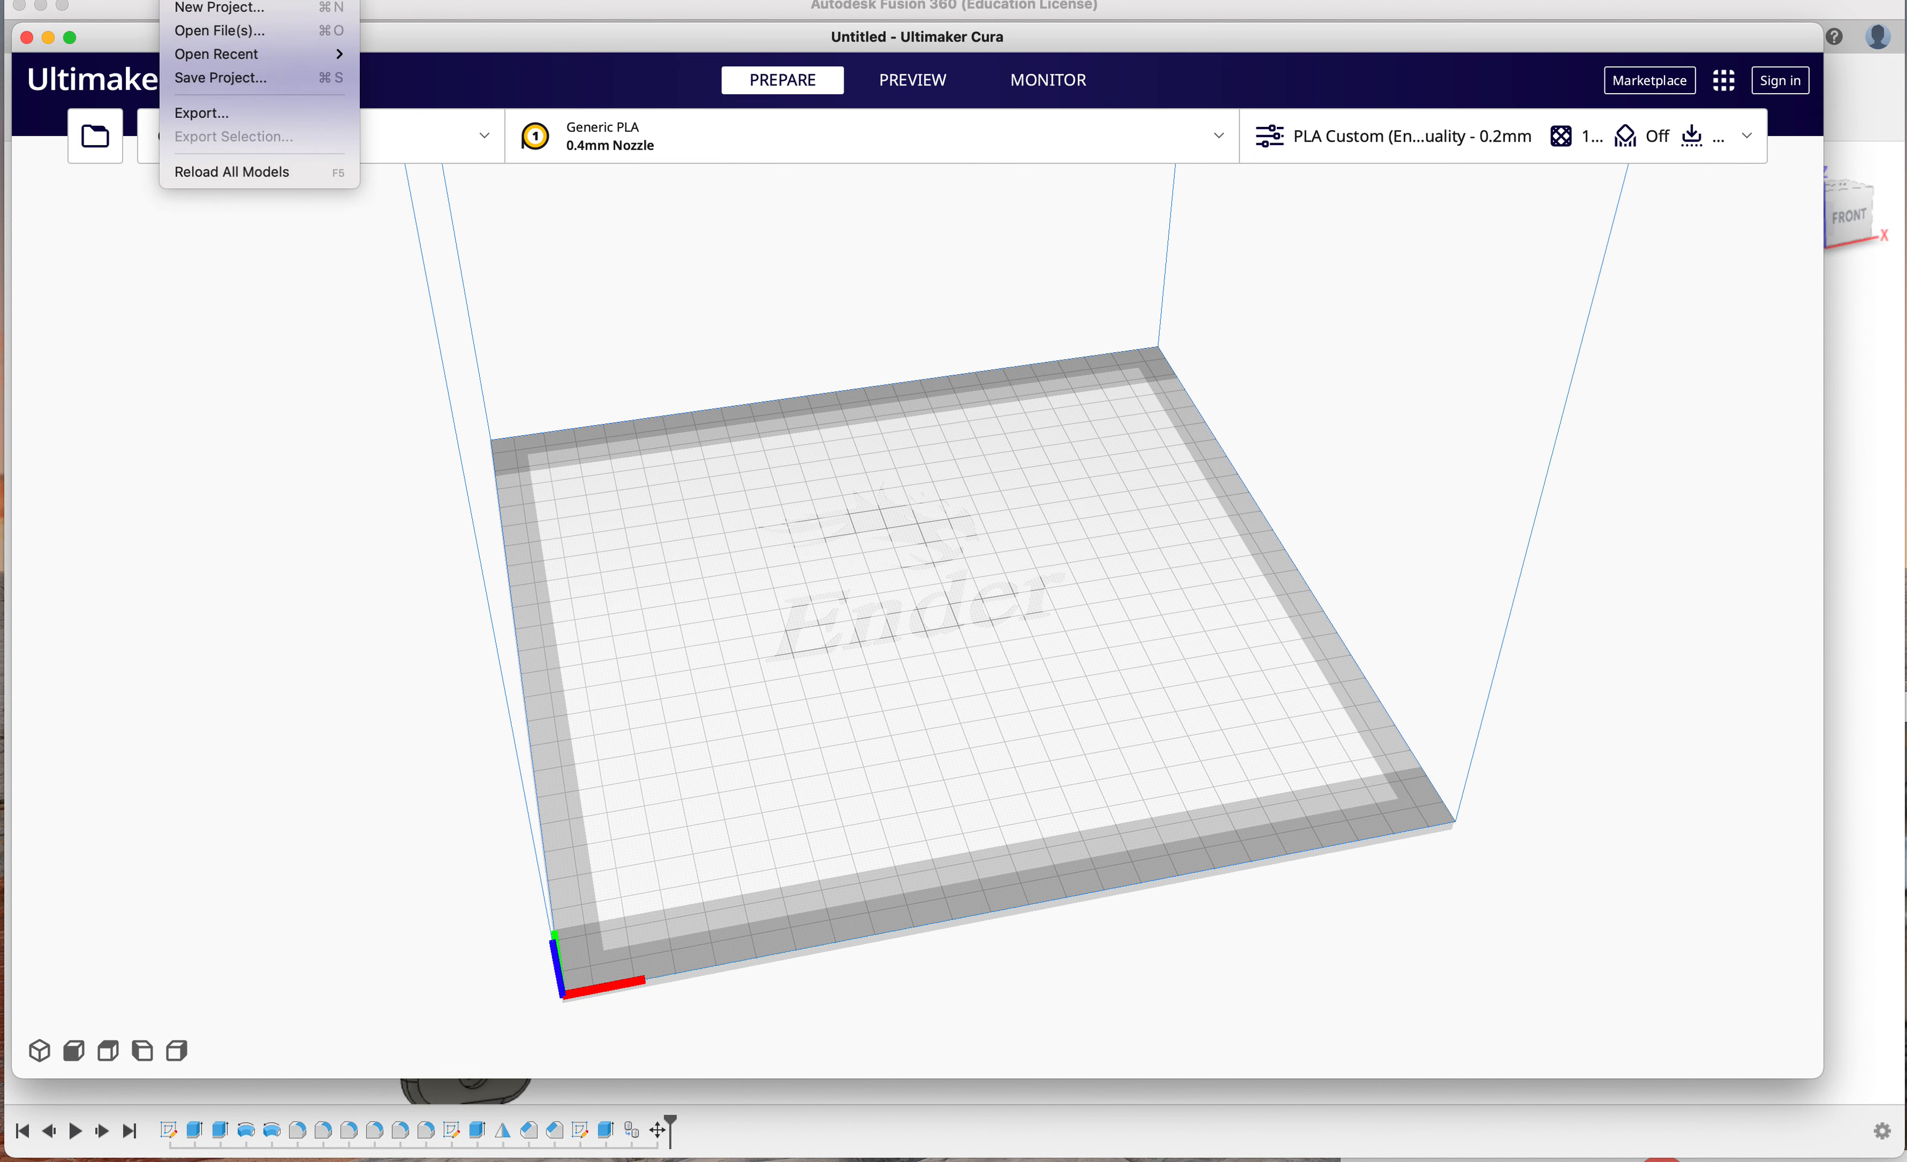
left_click(239, 35)
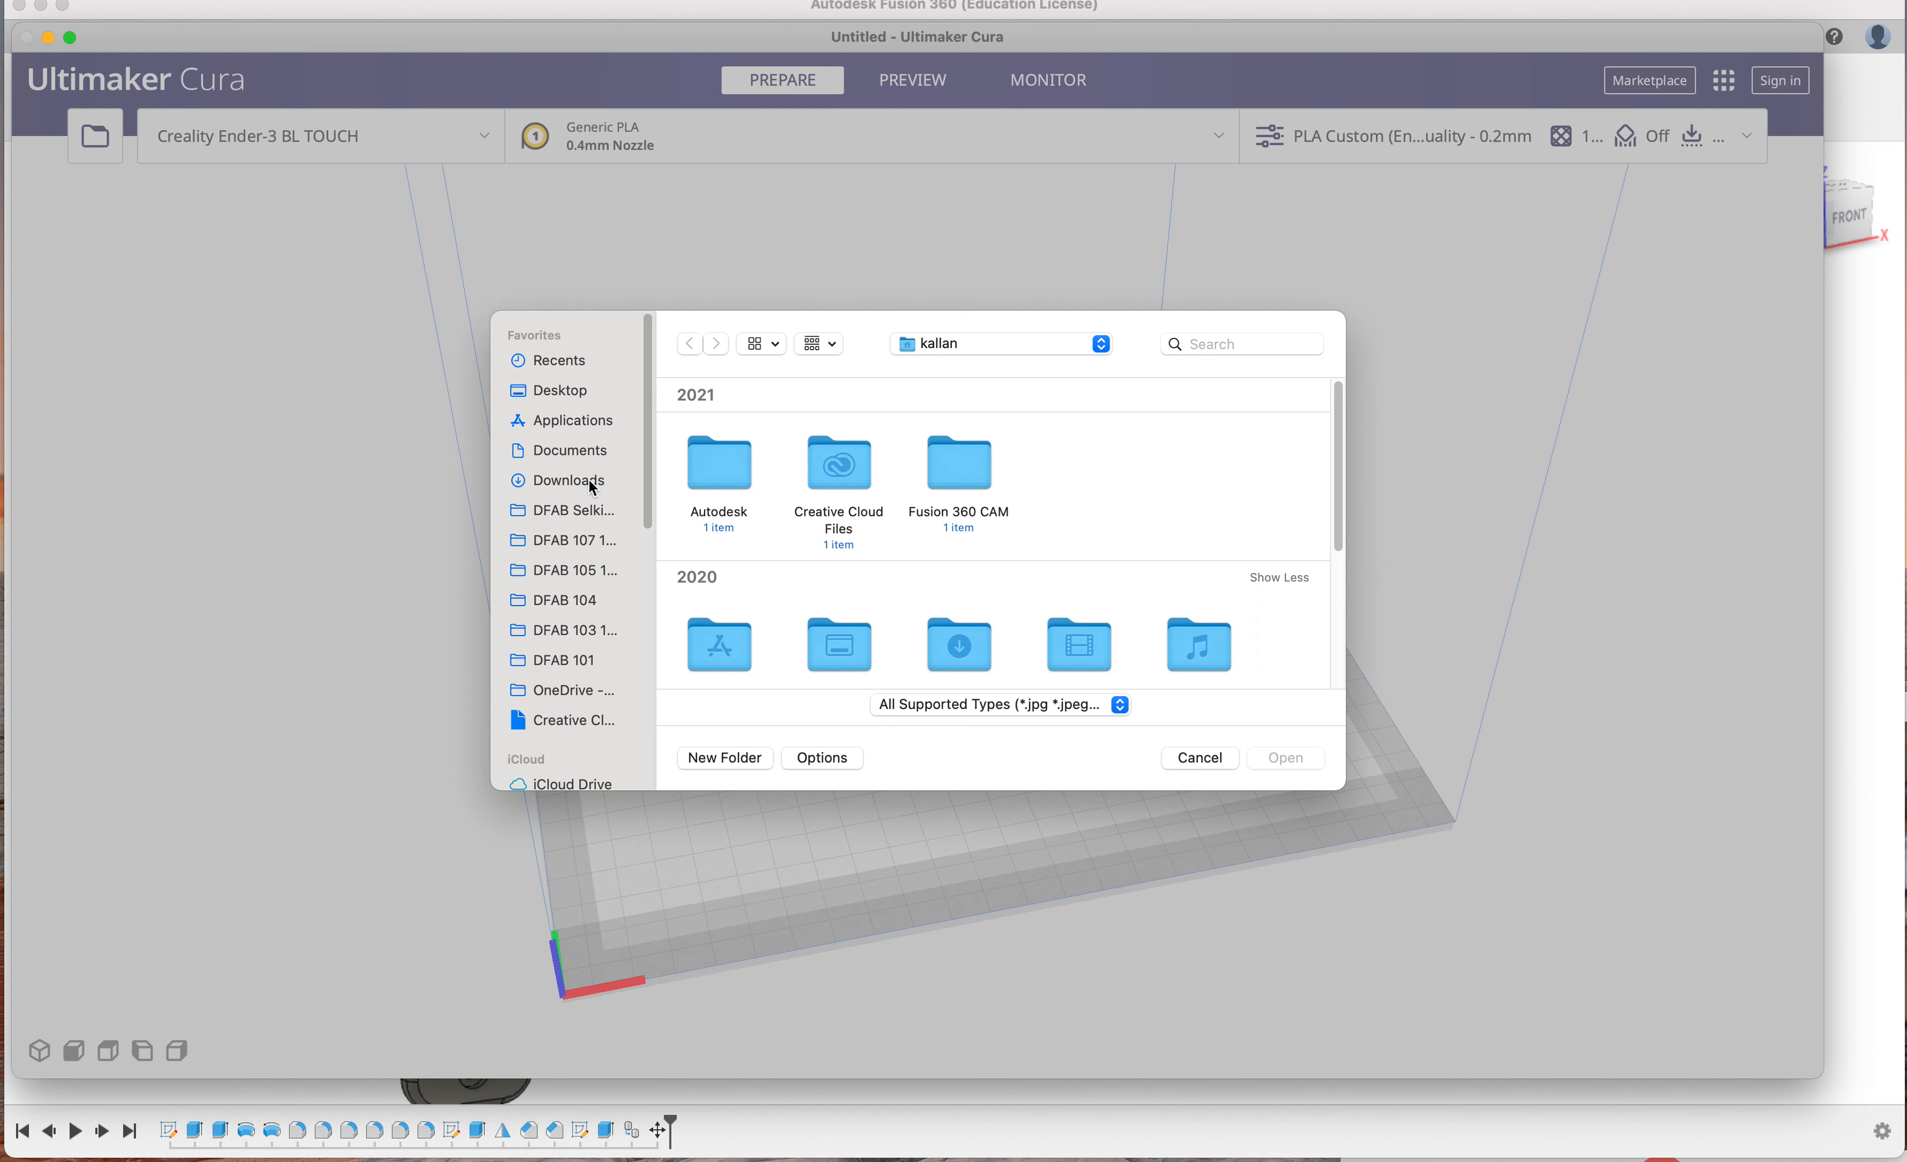
left_click(593, 486)
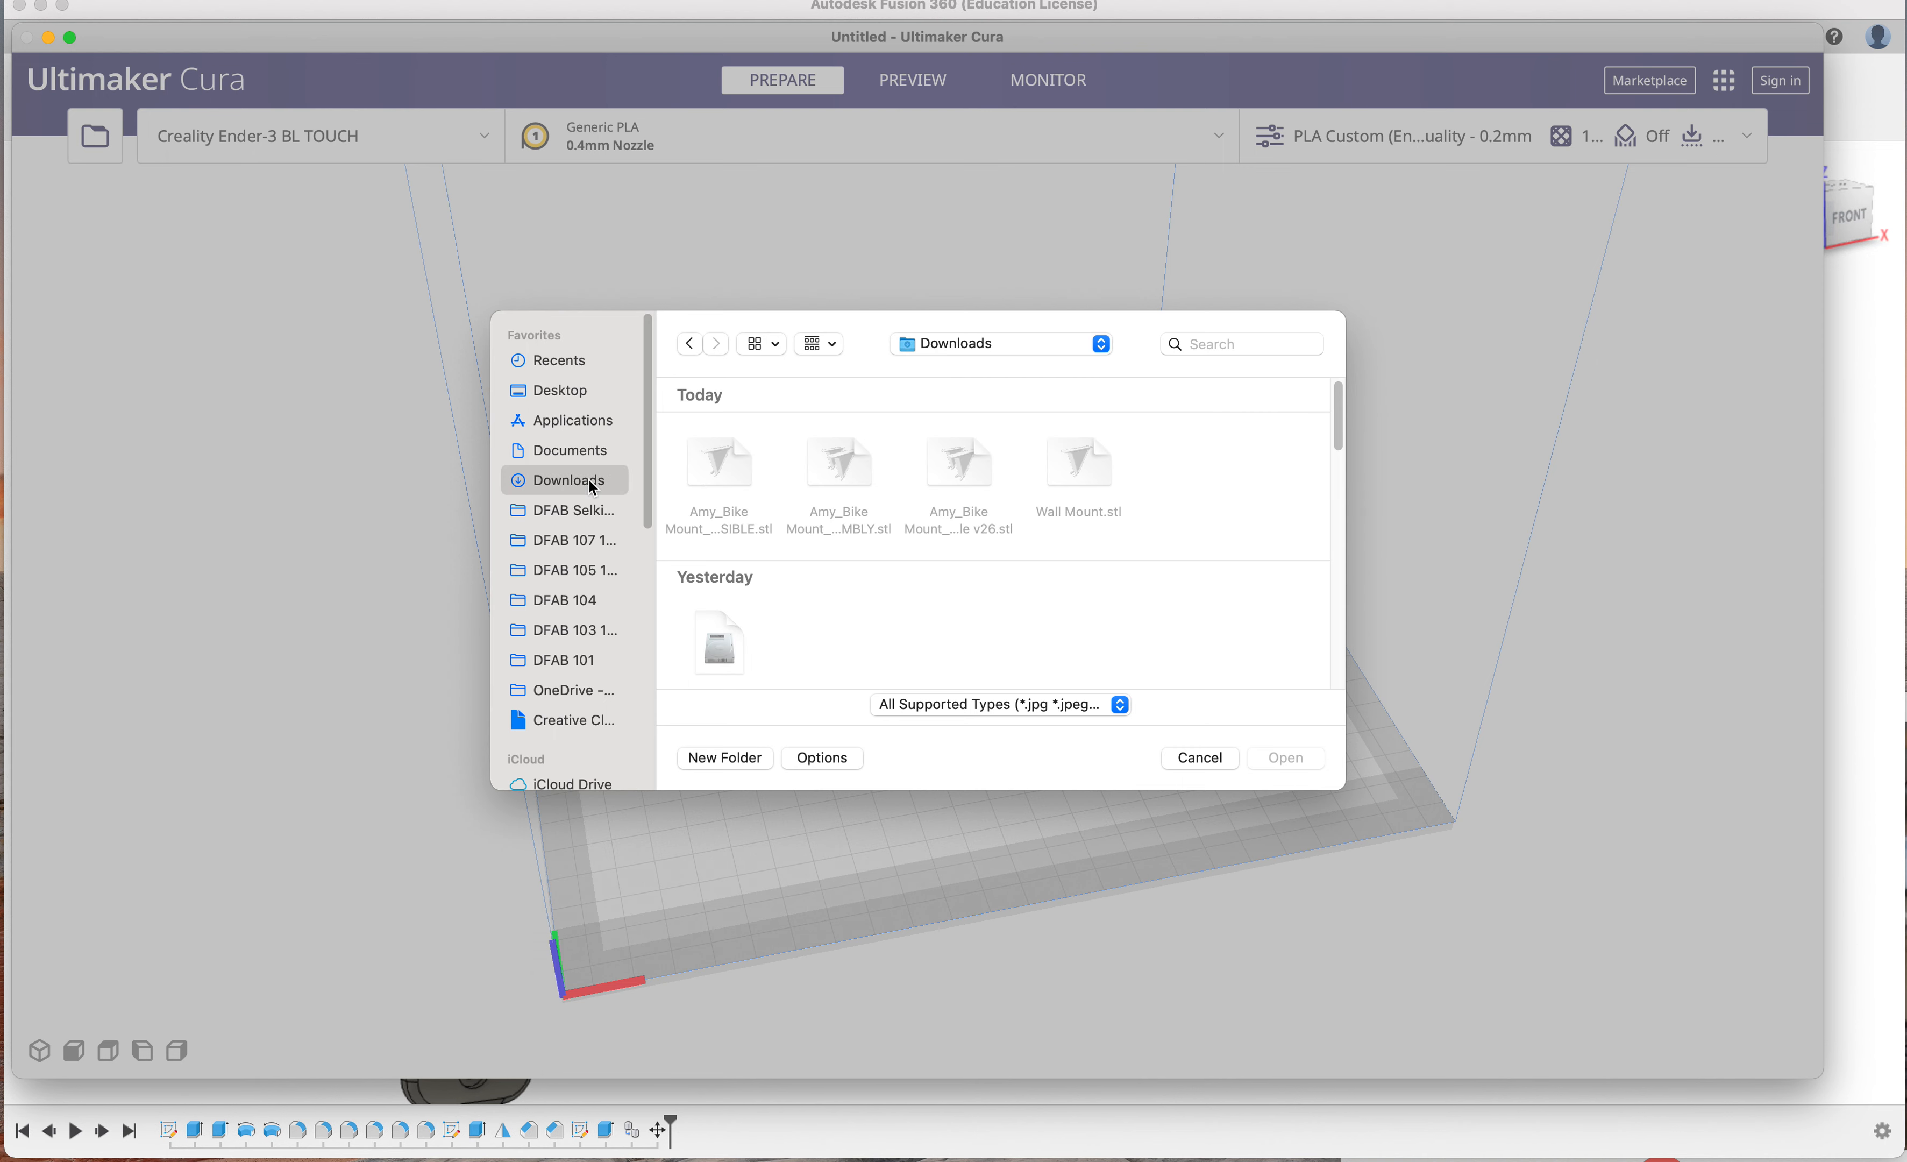
left_click(1077, 470)
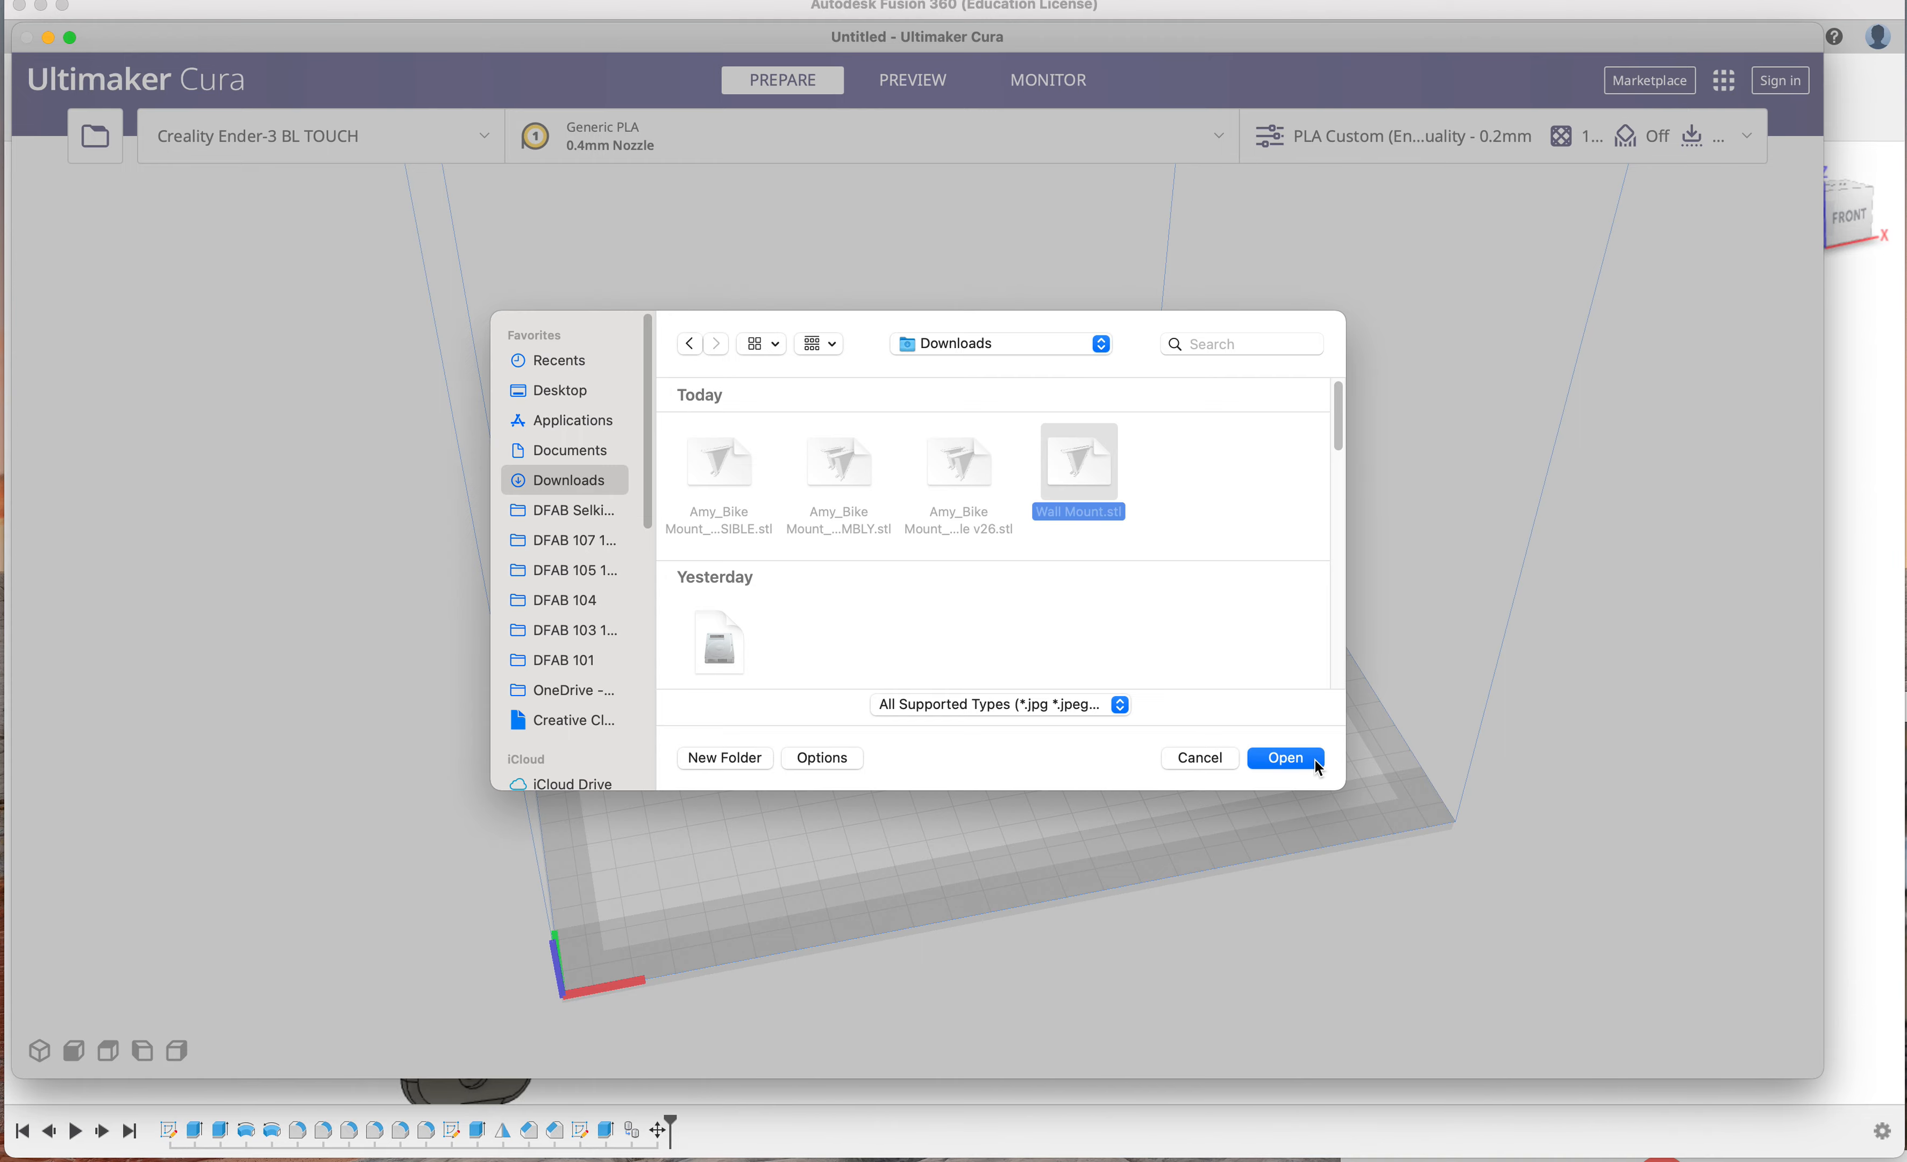
left_click(1286, 758)
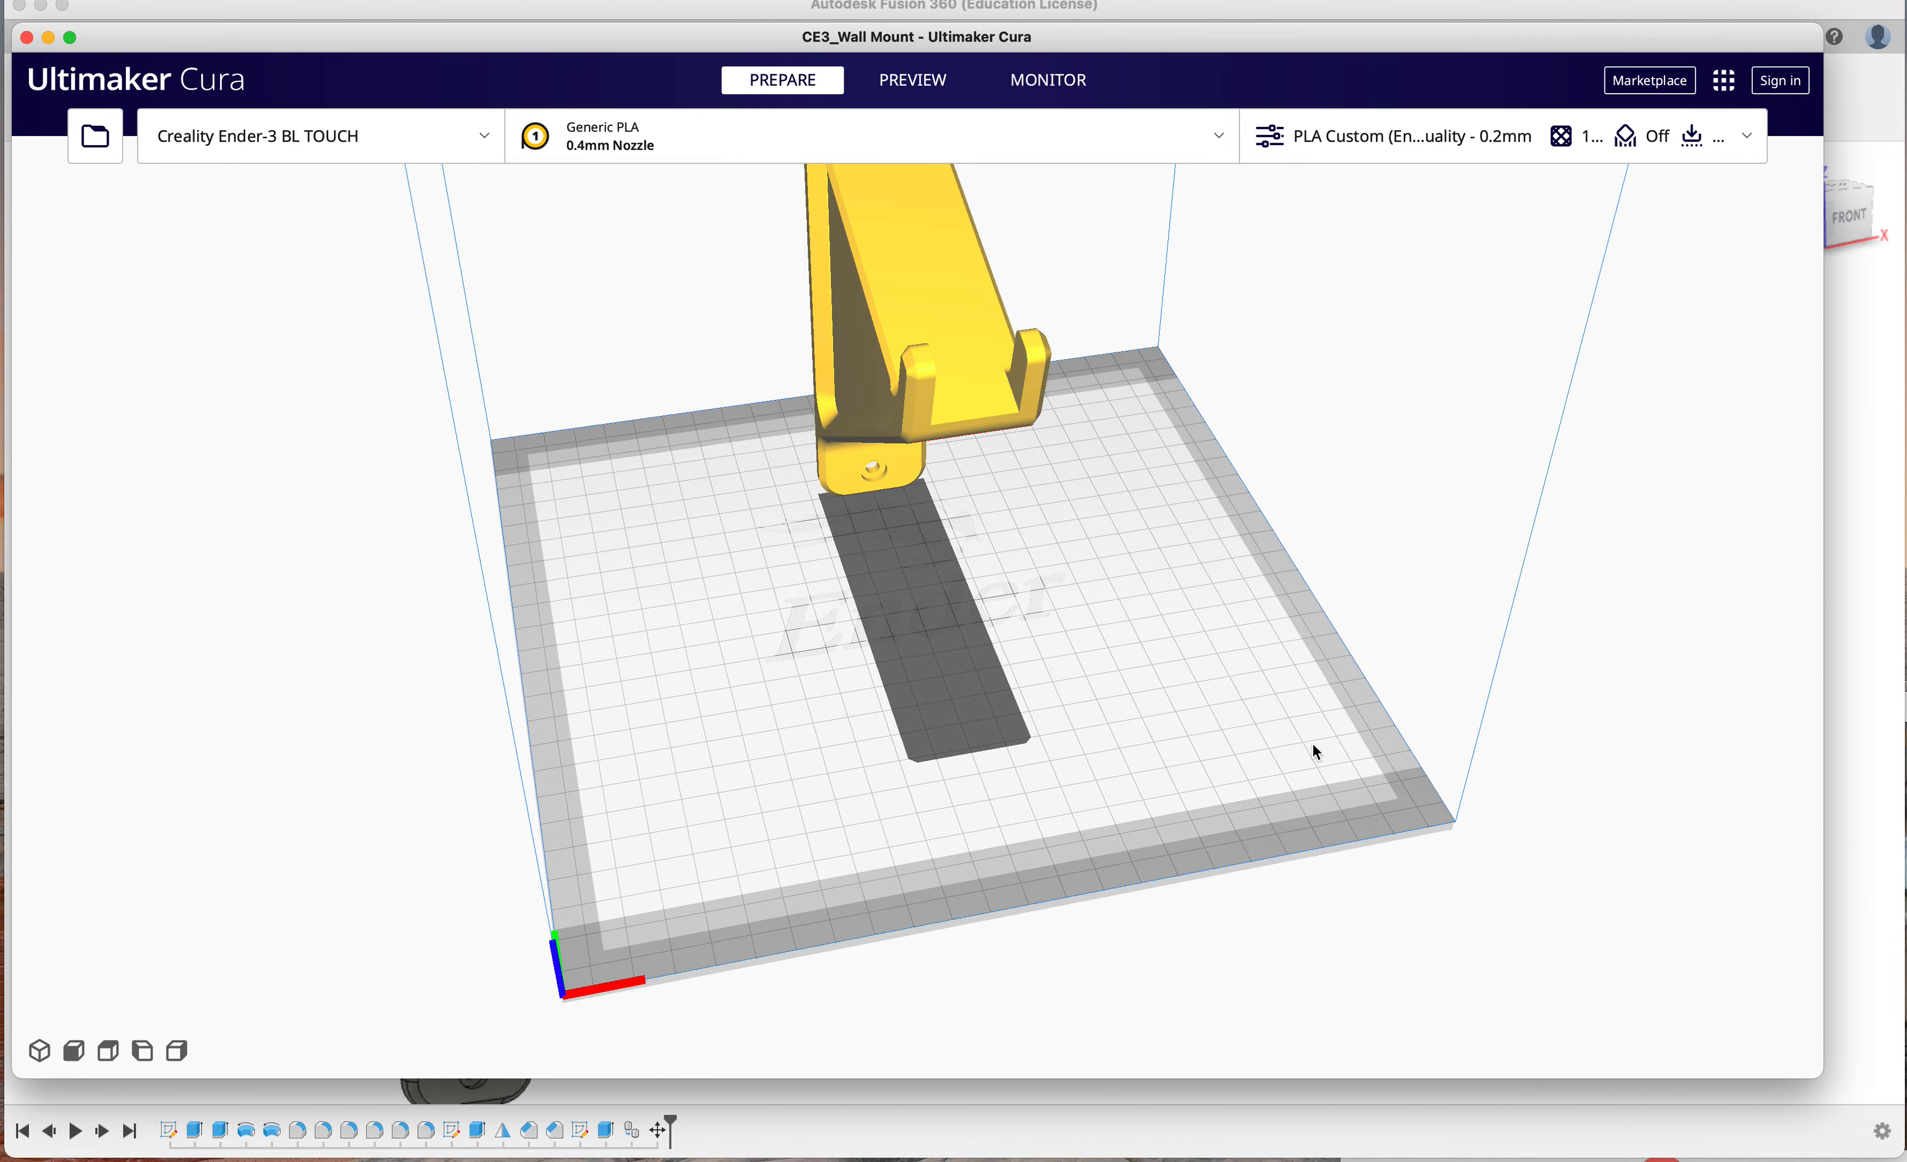
View the whole wall mount within the build volume and arrange all models on the plate
scroll(995, 726, "up", 4)
scroll(995, 725, "down", 10)
right_click_drag(1002, 718, 955, 677)
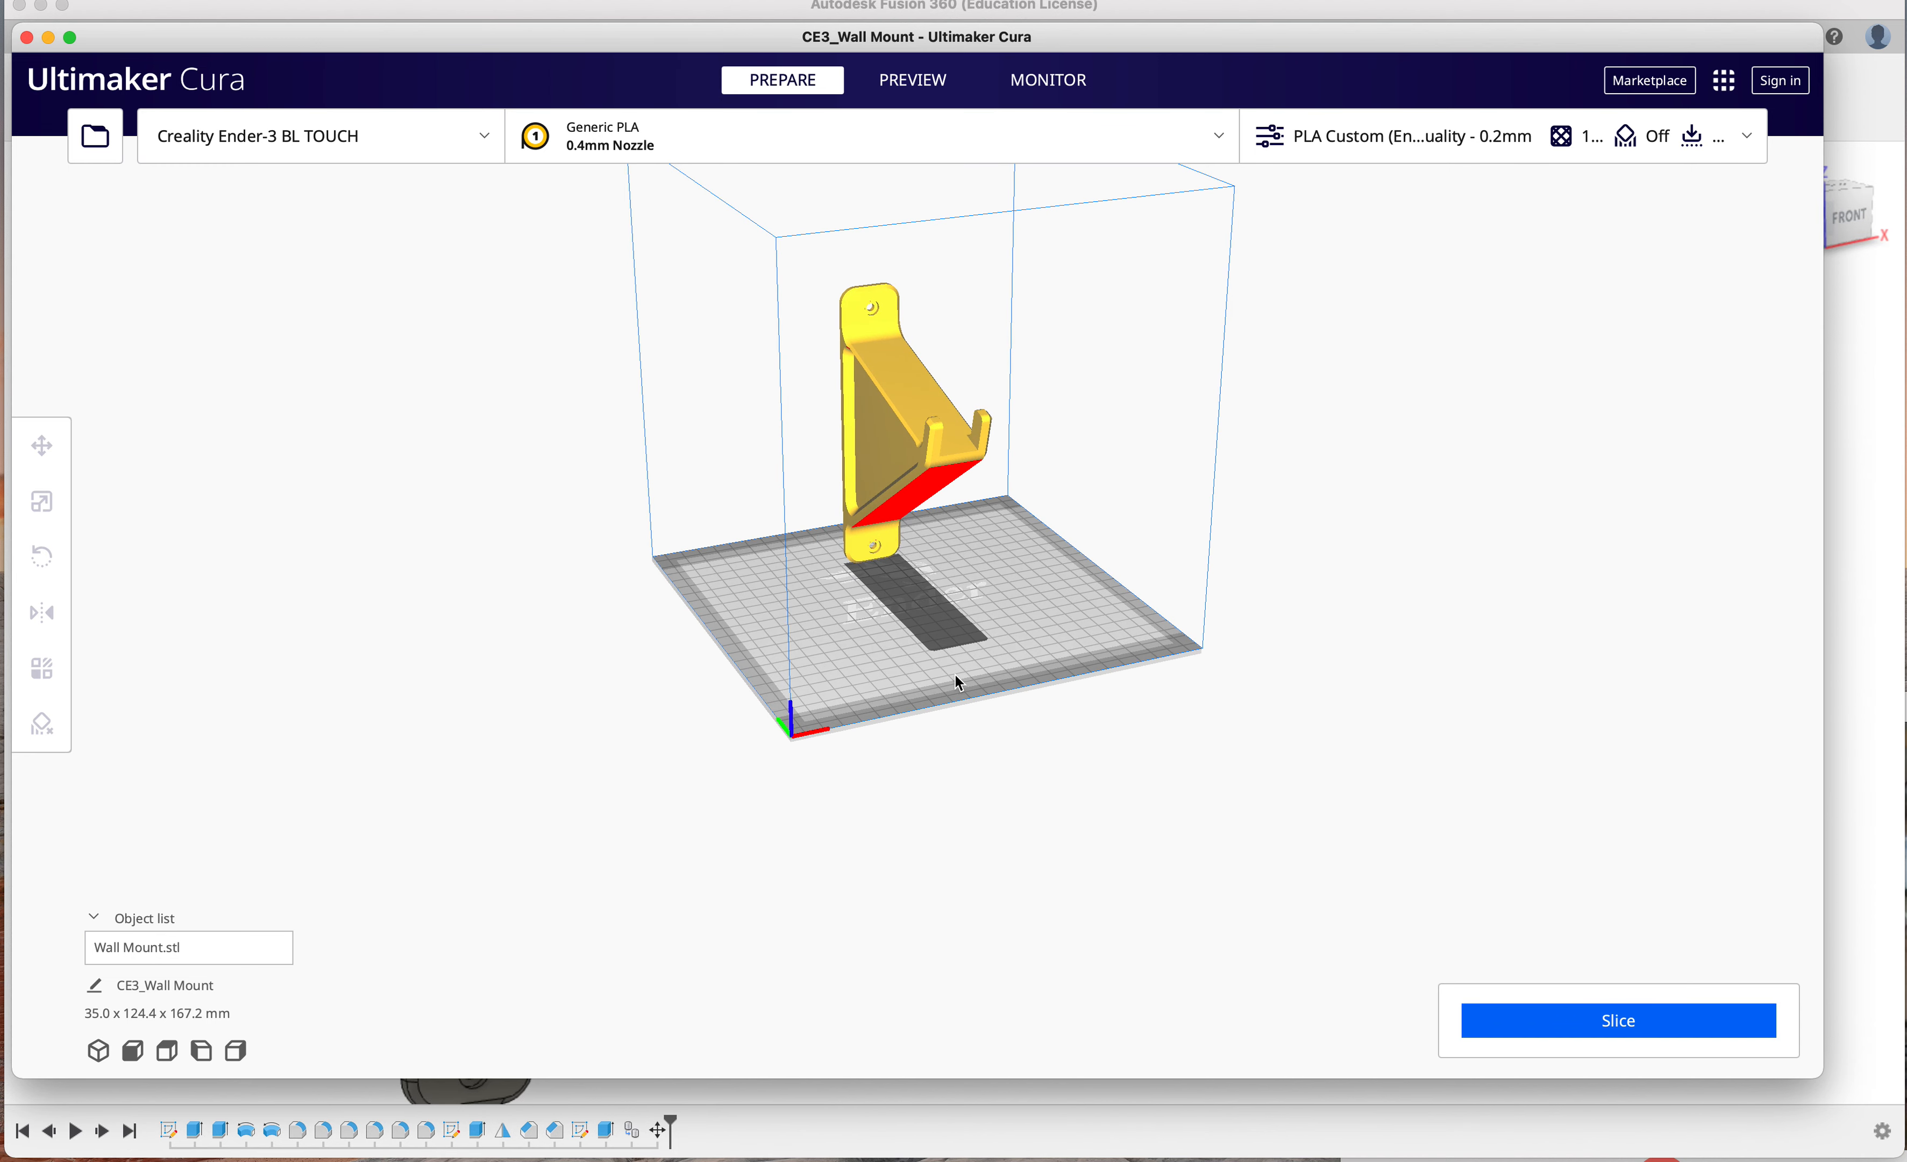
right_click(885, 450)
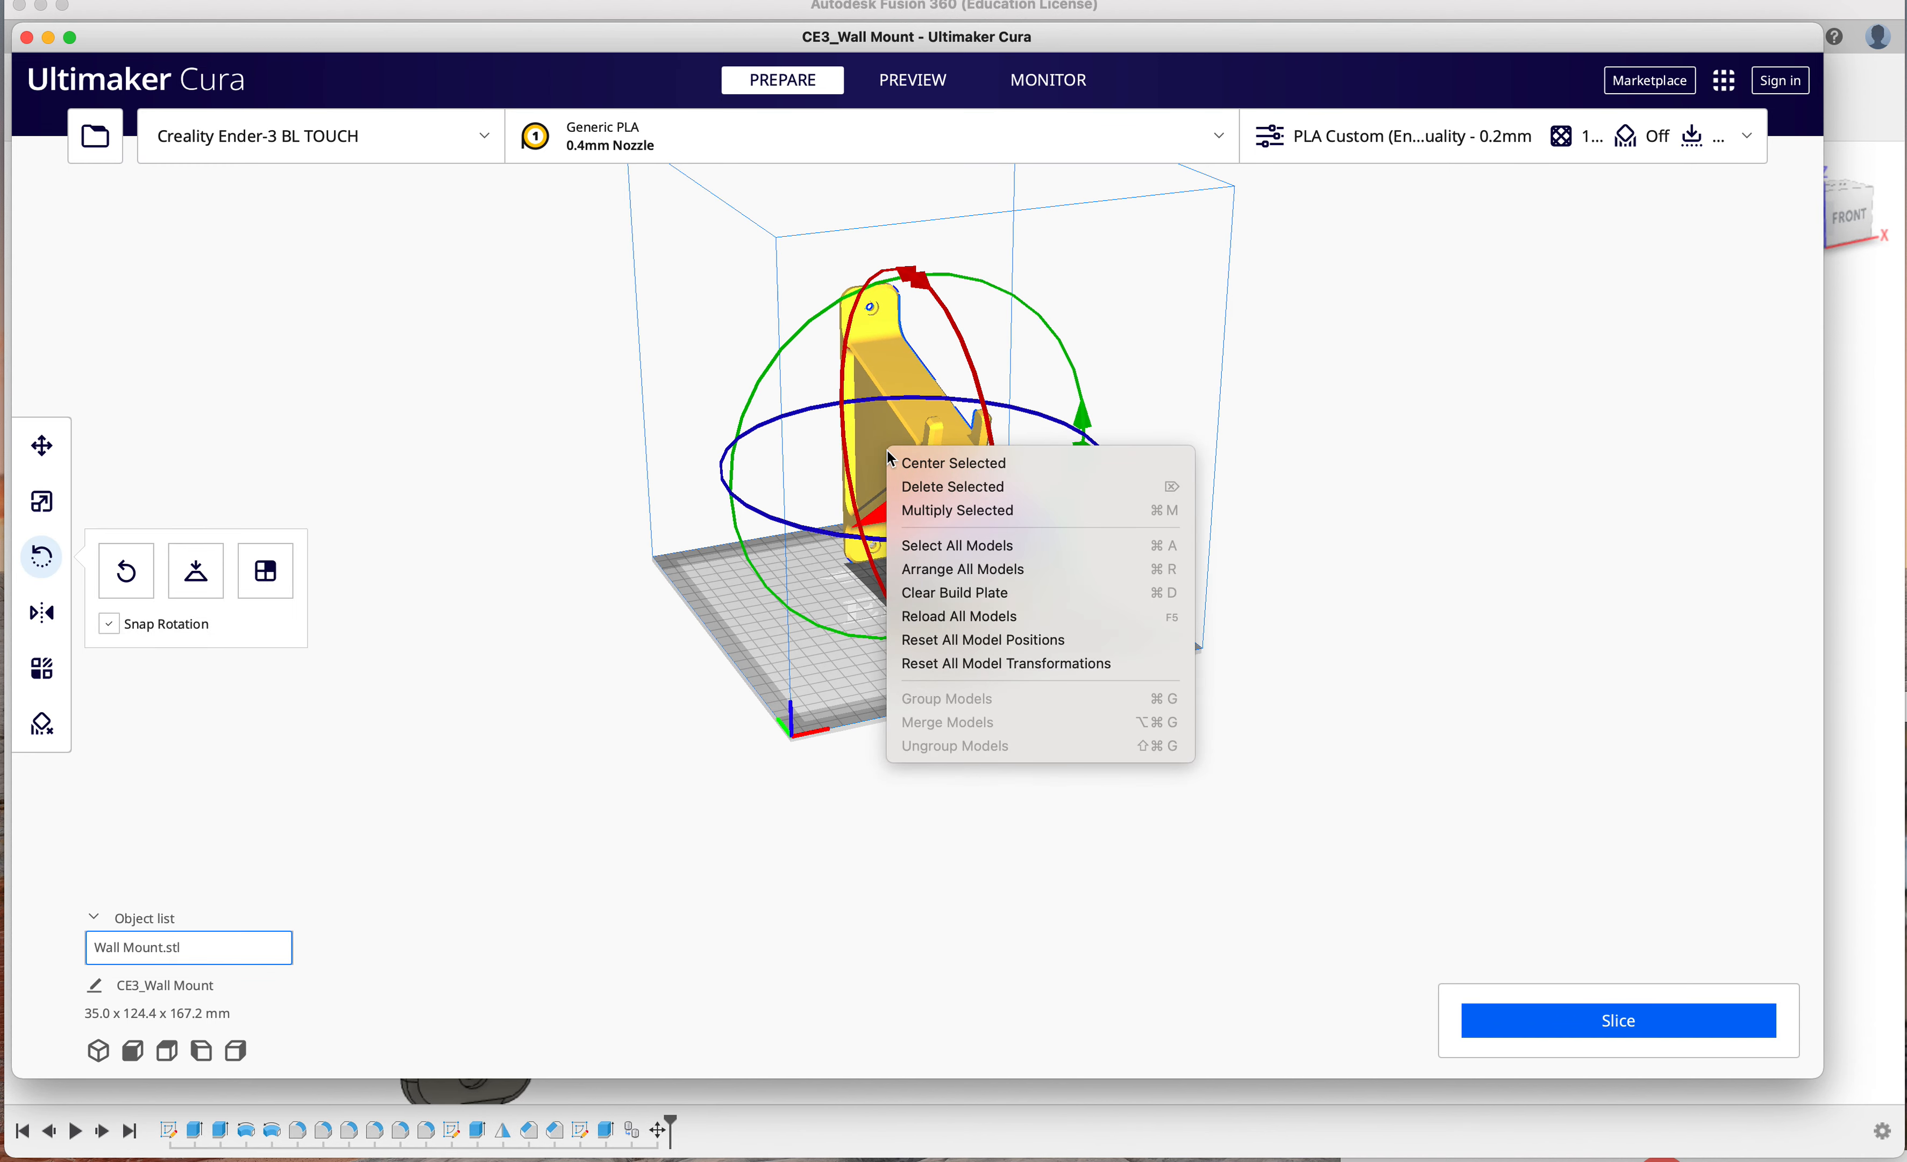
left_click(938, 572)
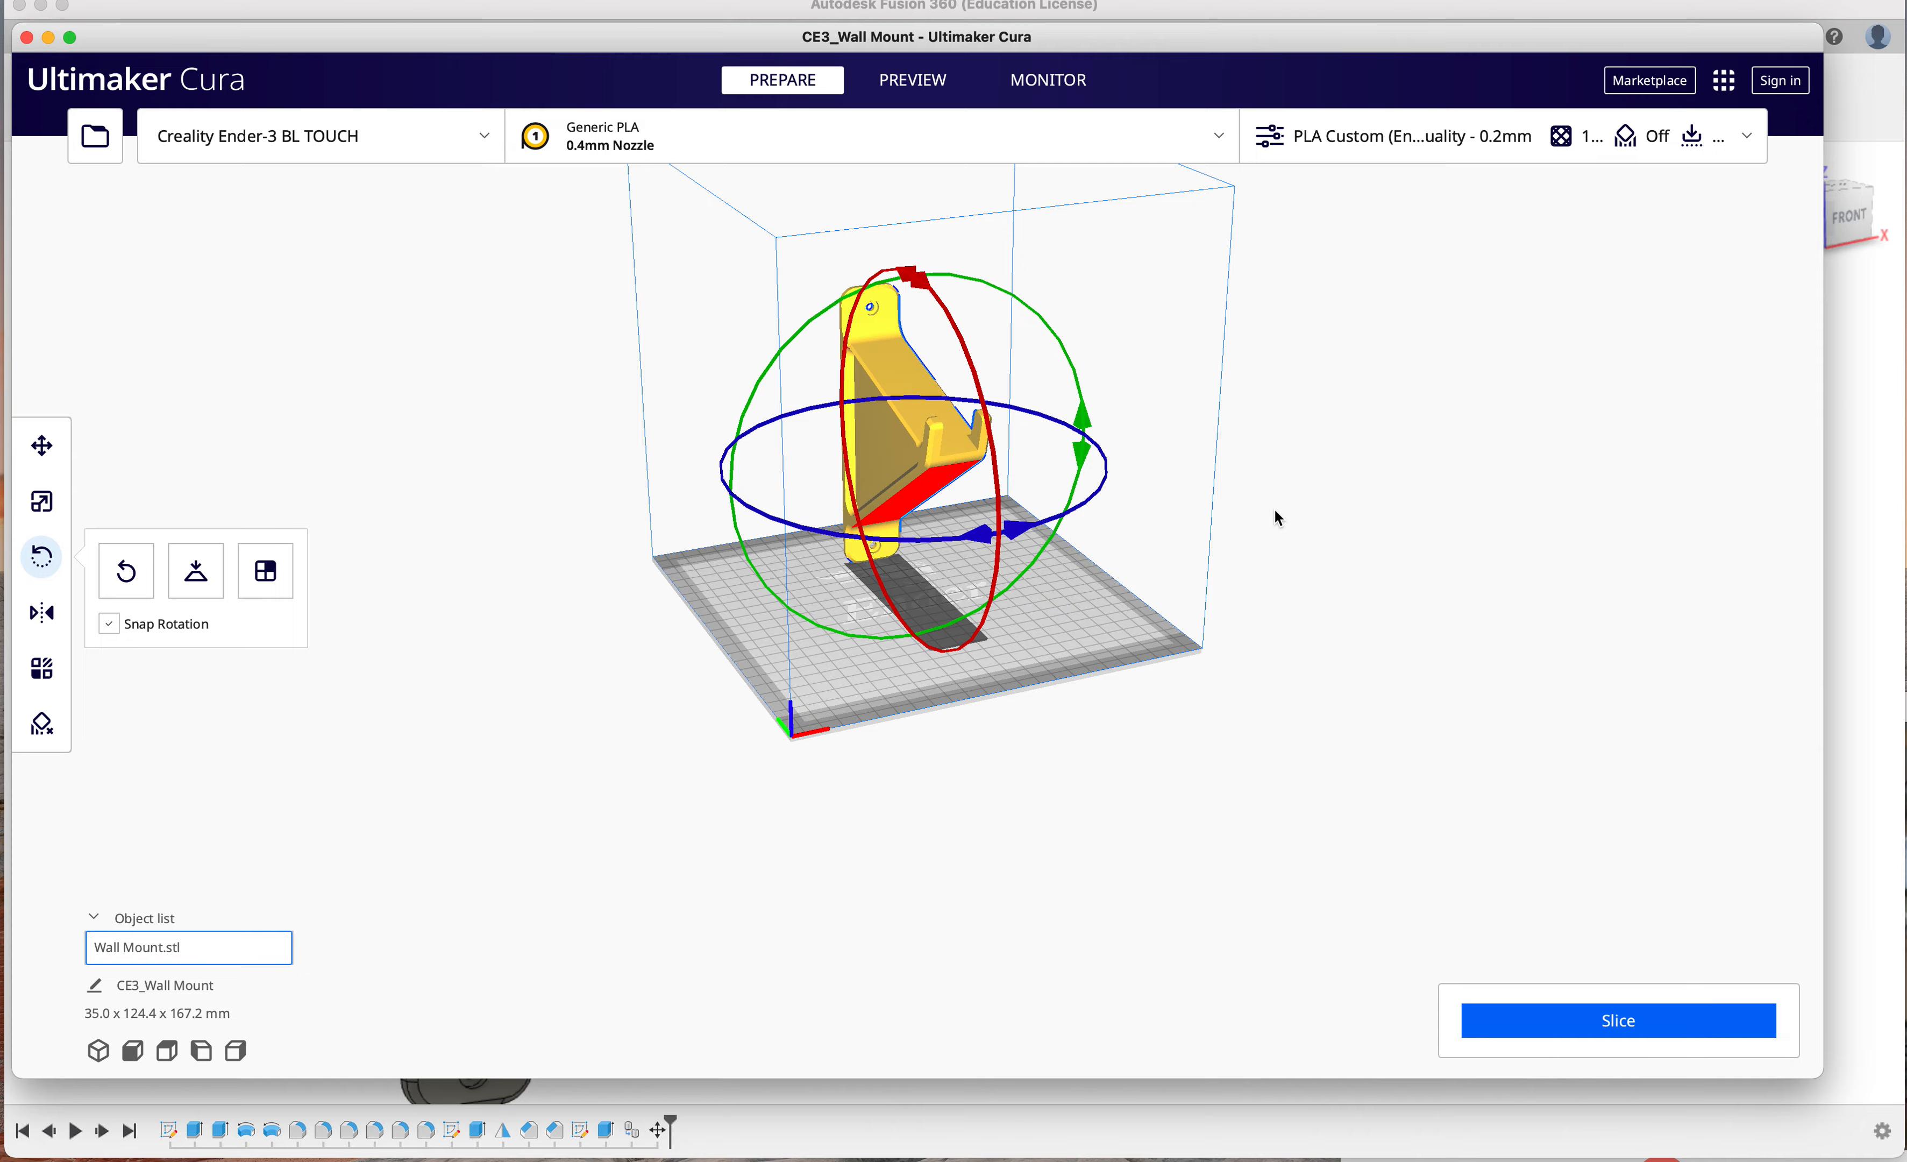
Rotate the wall mount 90° about the green Y axis so that it lies flat on its side on the build plate
mouse_move(1275, 517)
right_mouse_down()
mouse_move(1230, 494)
mouse_move(937, 502)
mouse_move(1265, 491)
right_mouse_up()
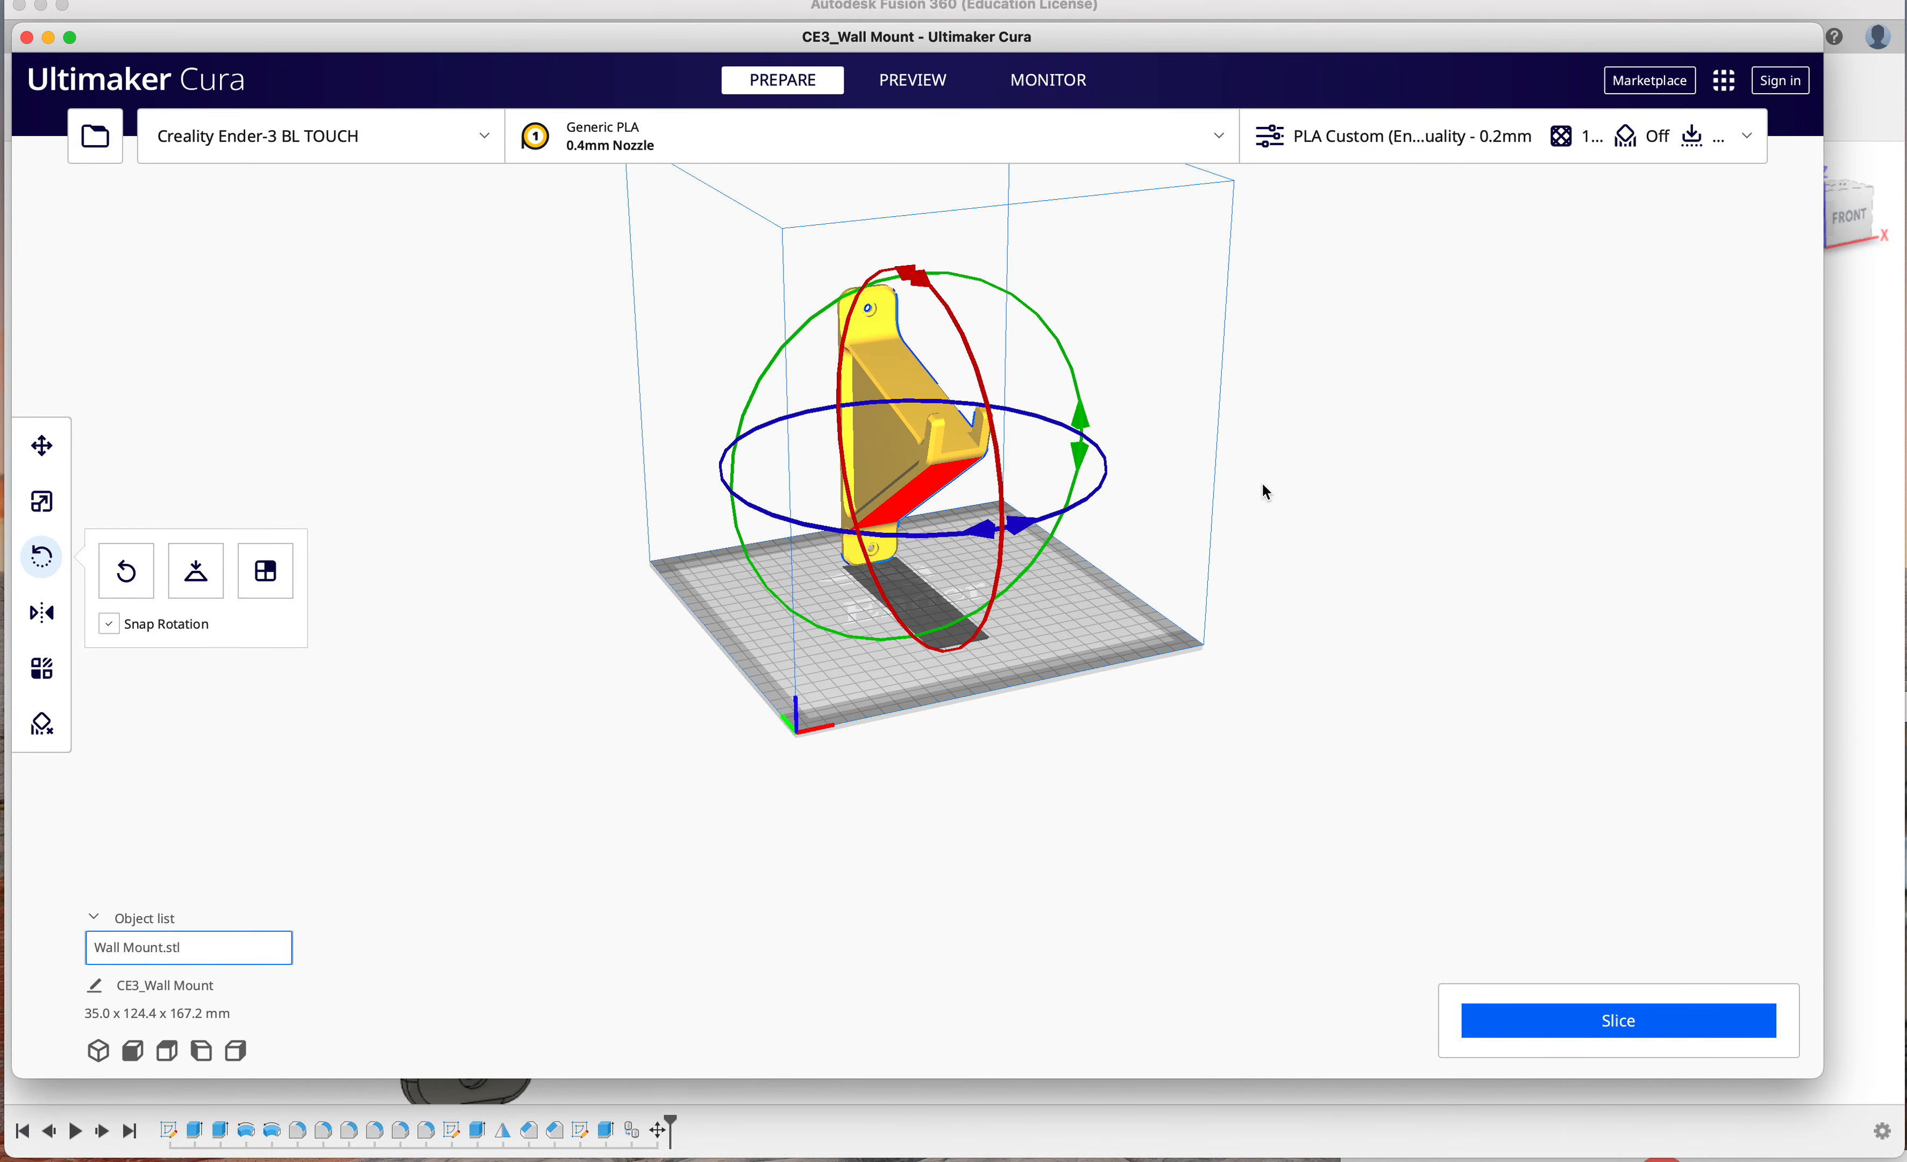
right_click_drag(876, 669, 800, 663)
right_click_drag(1226, 661, 871, 454)
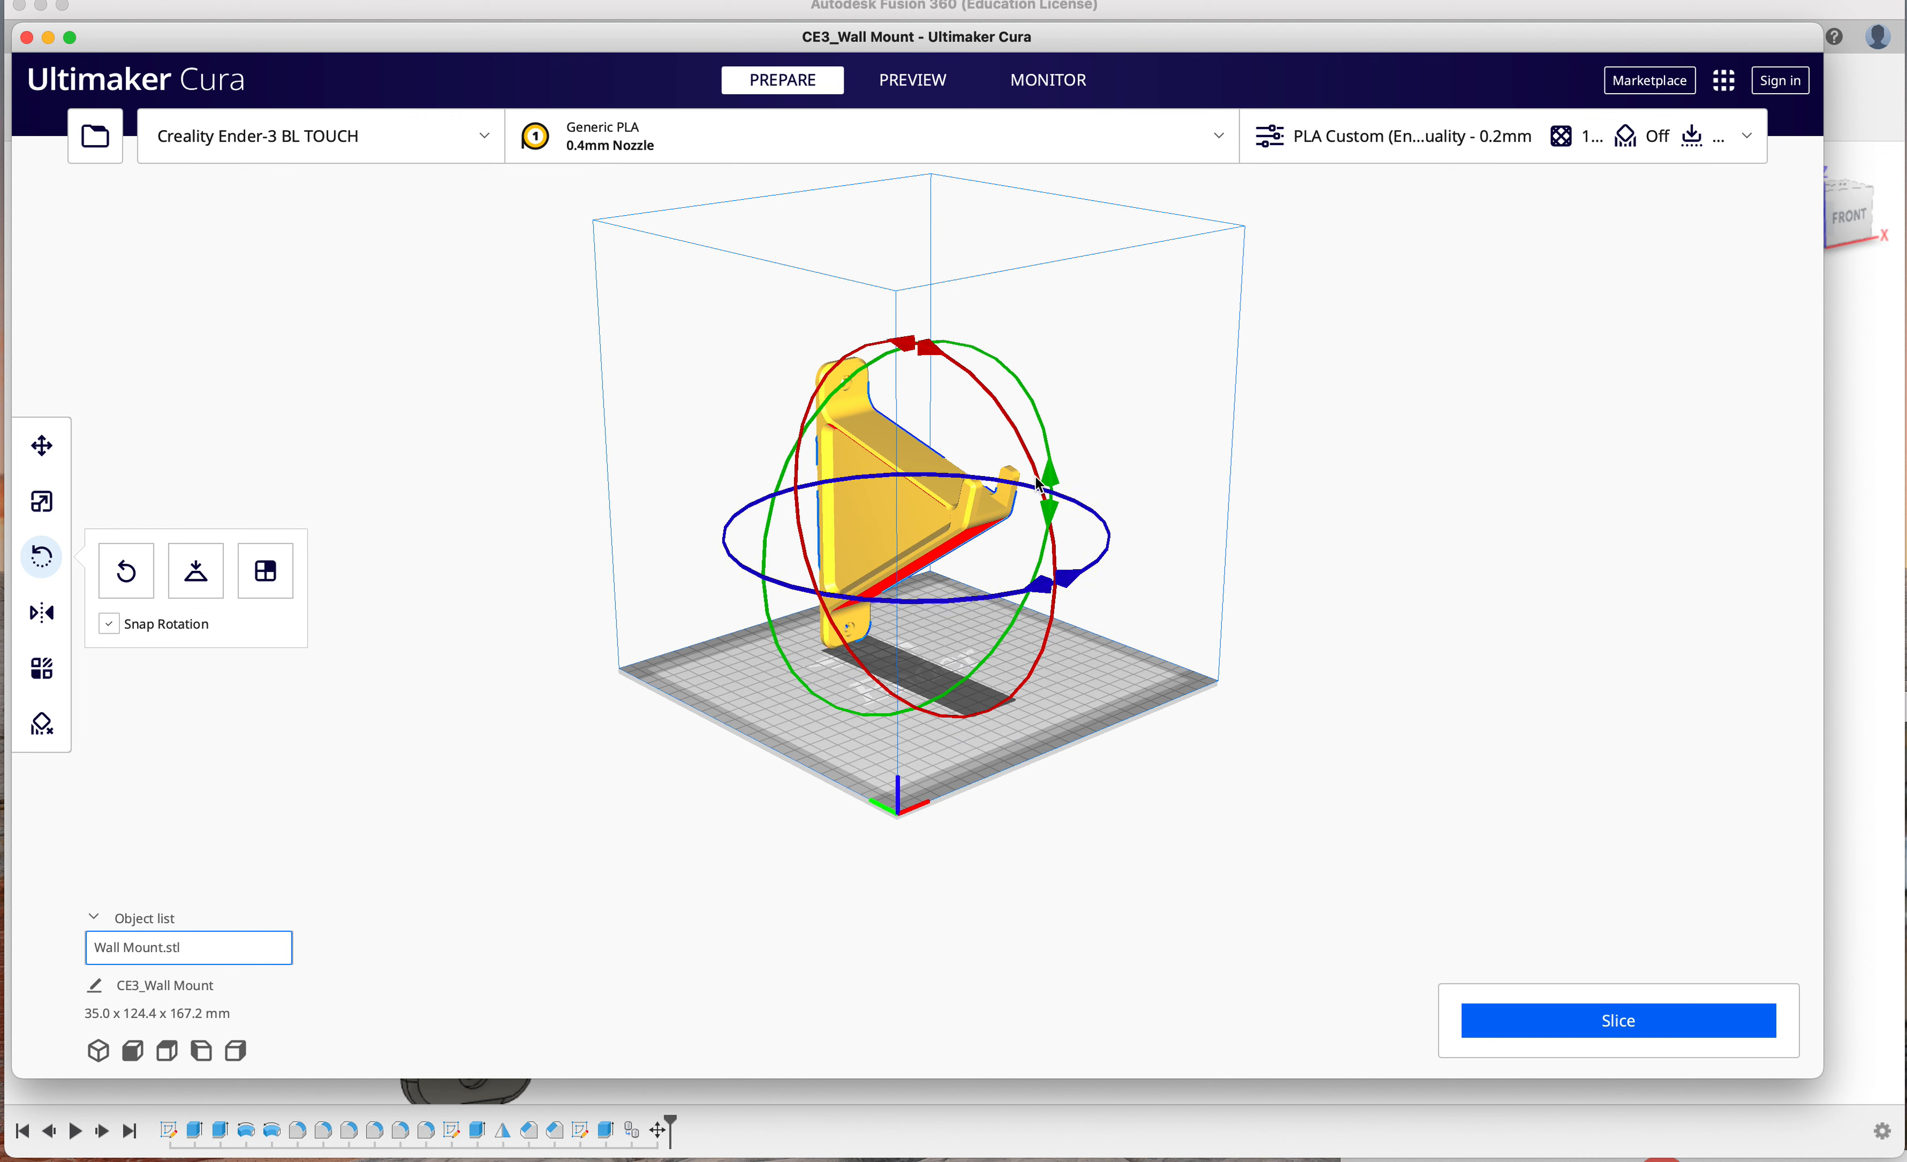
scroll(908, 494, "down", 2)
scroll(910, 499, "up", 2)
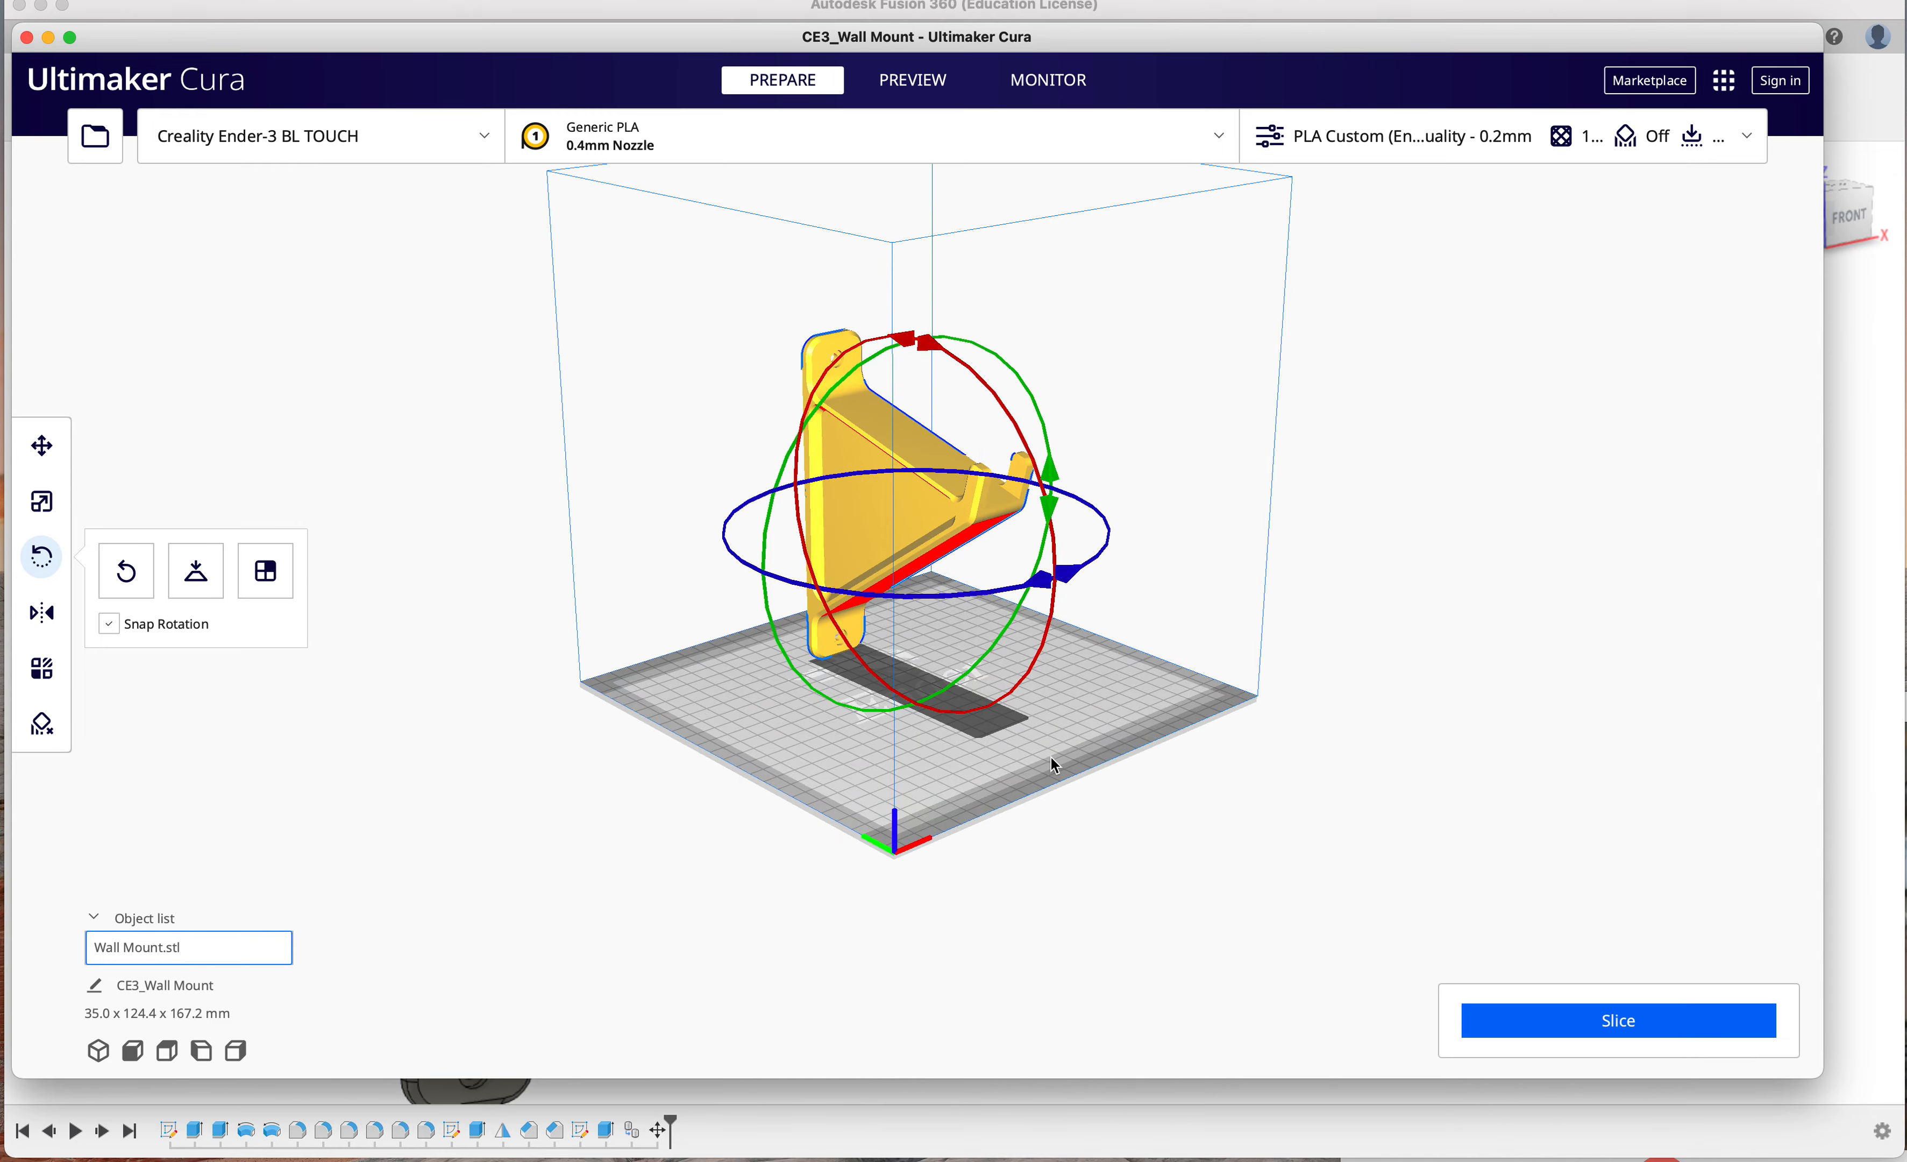
right_click_drag(1122, 722, 1226, 741)
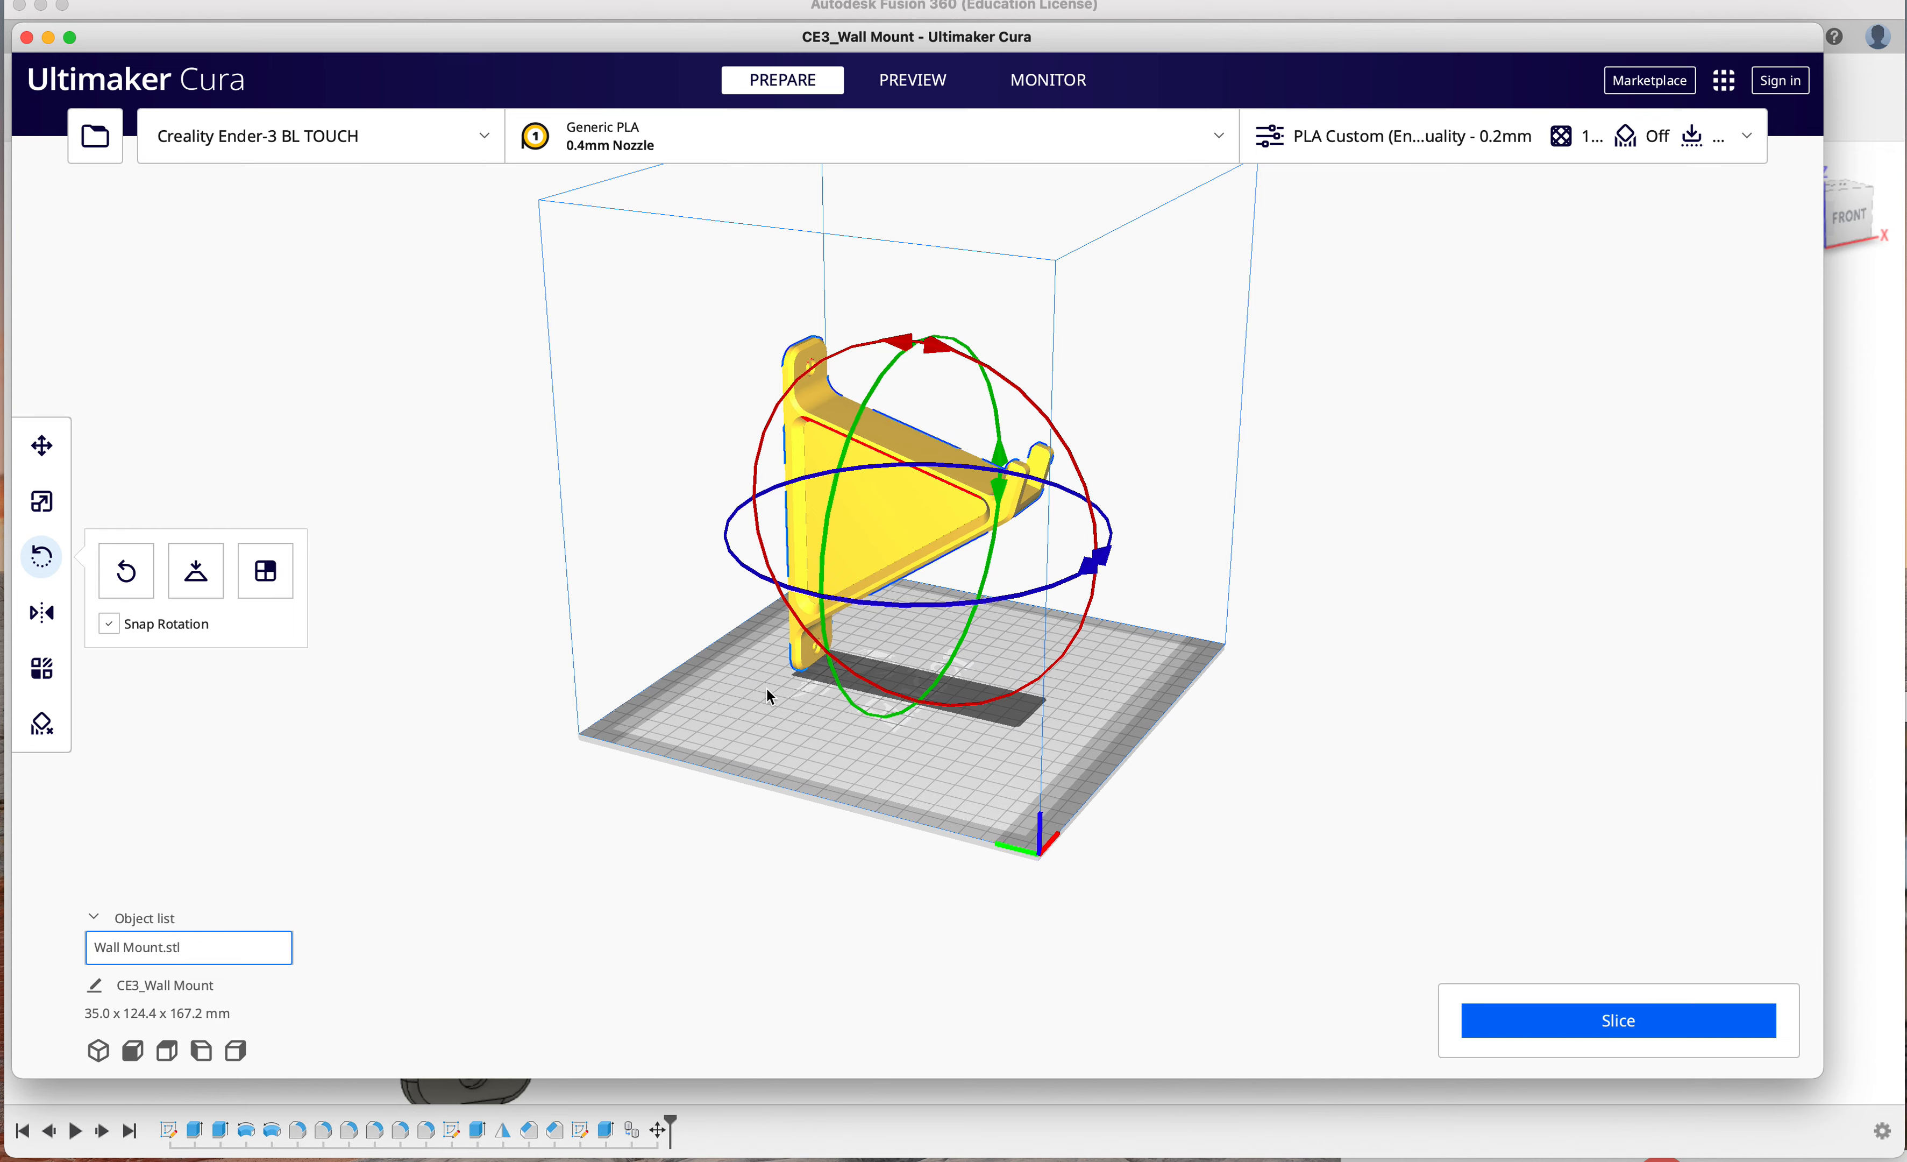
right_click_drag(993, 607, 947, 520)
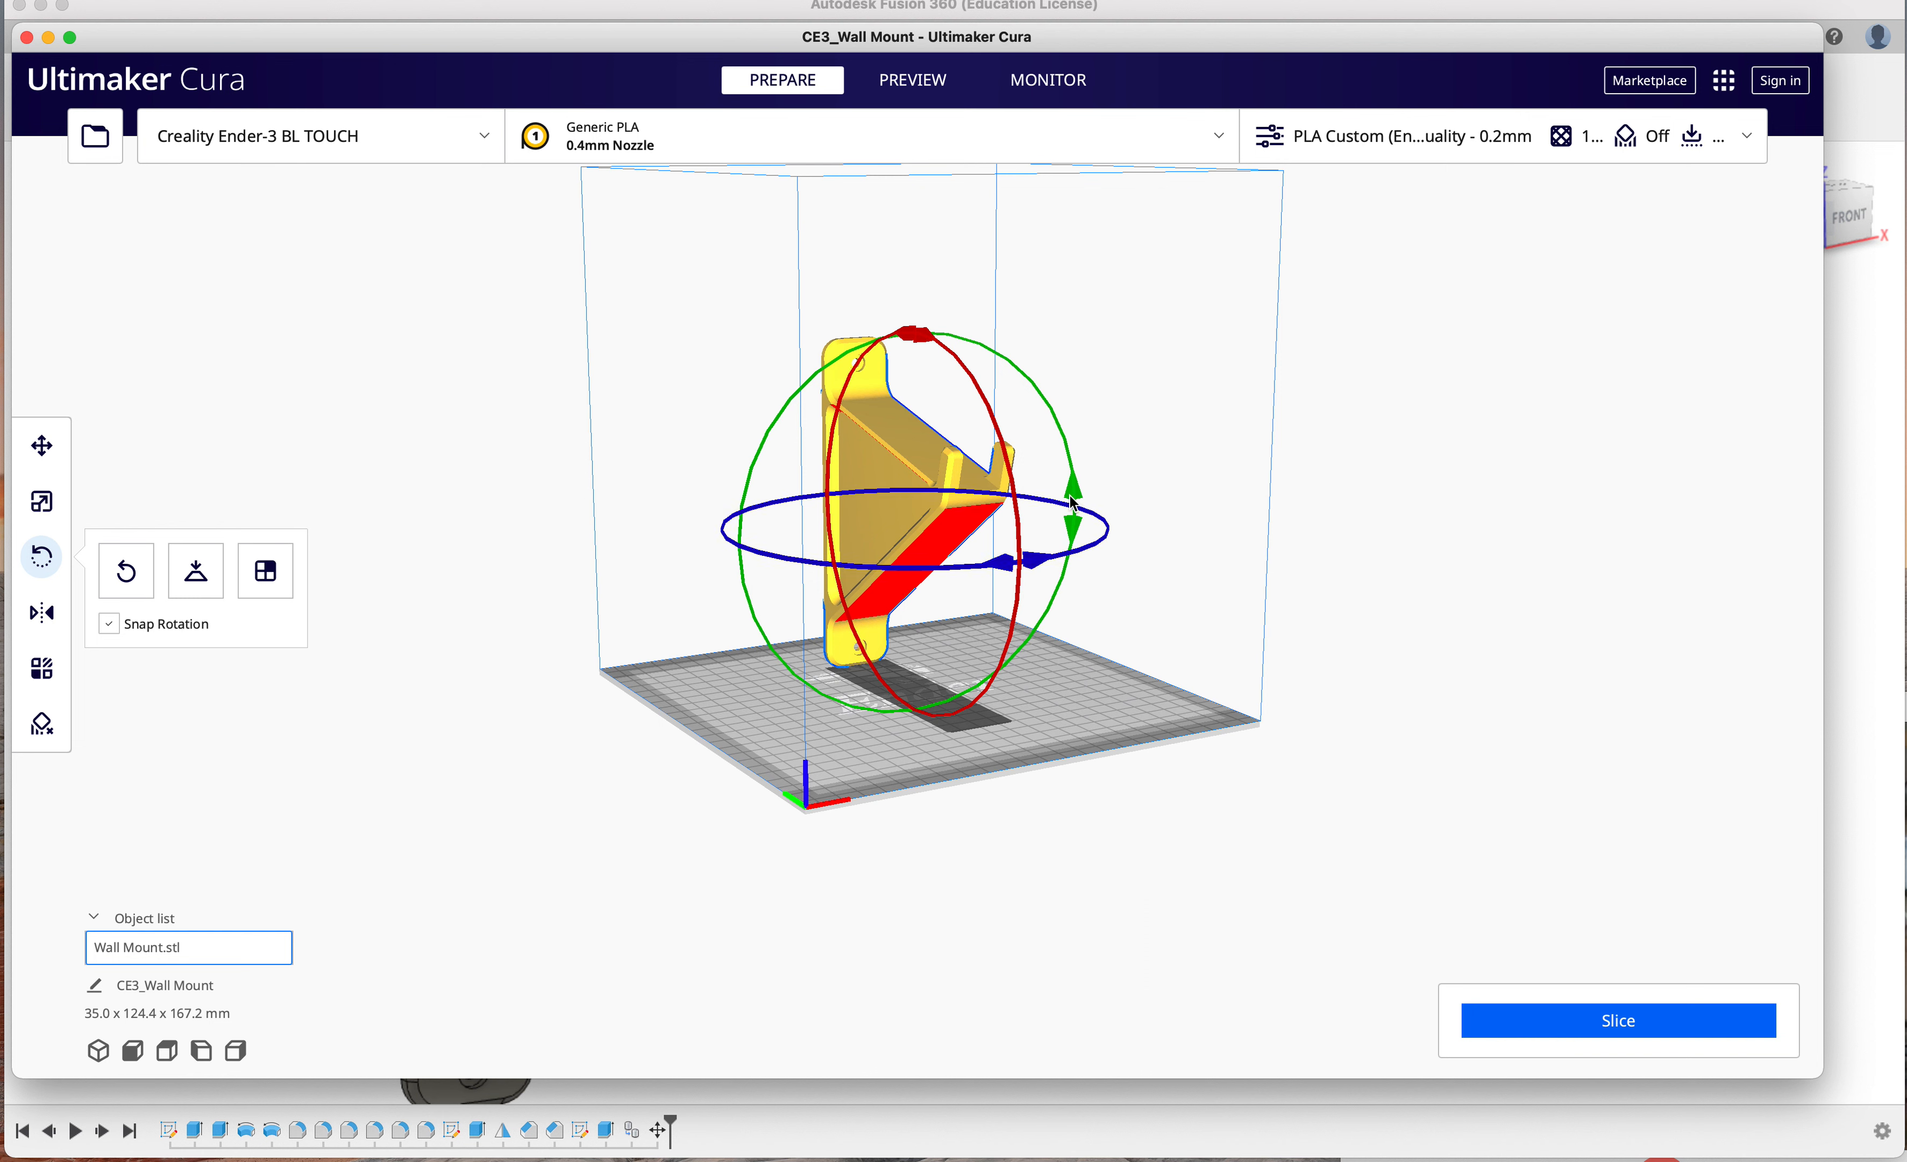
left_click_drag(1072, 497, 952, 619)
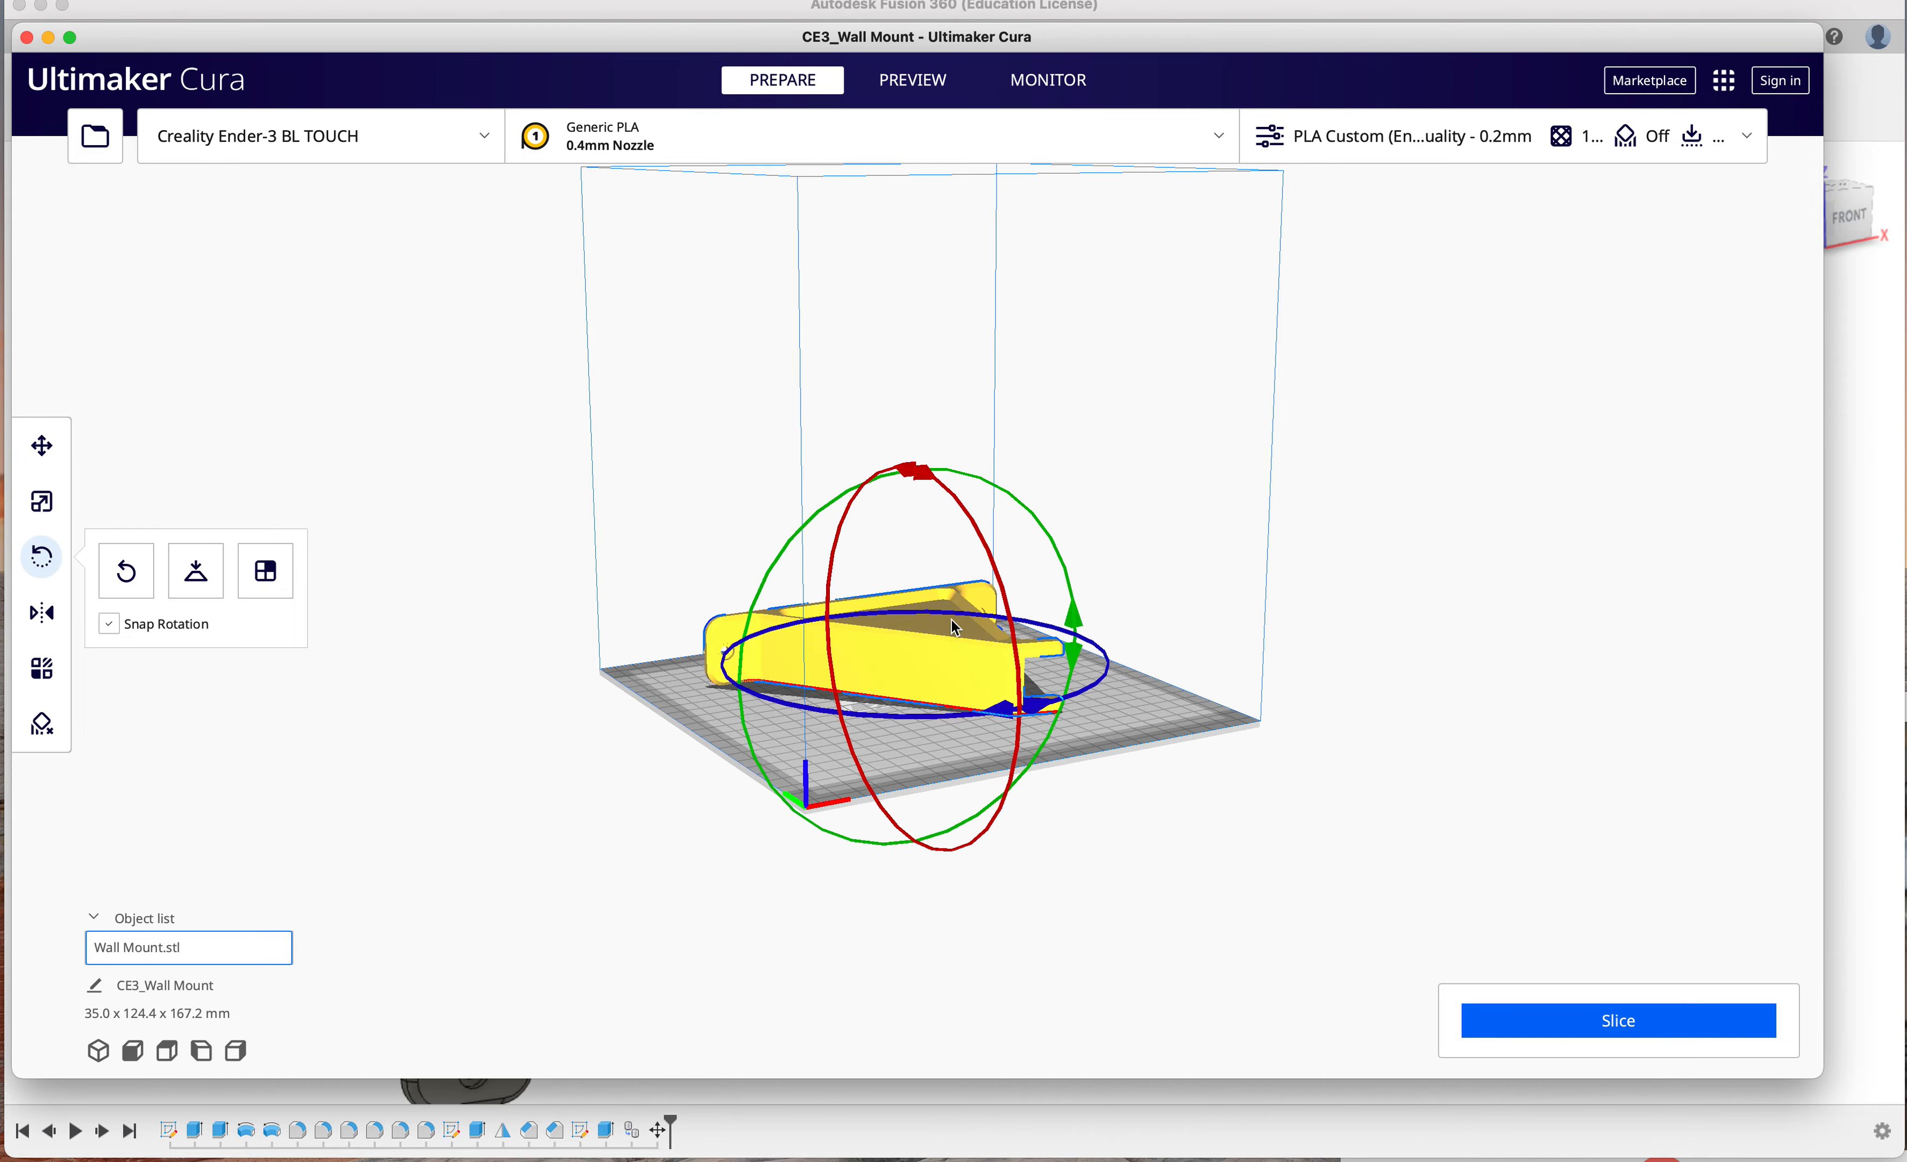
right_click_drag(1111, 424, 1182, 518)
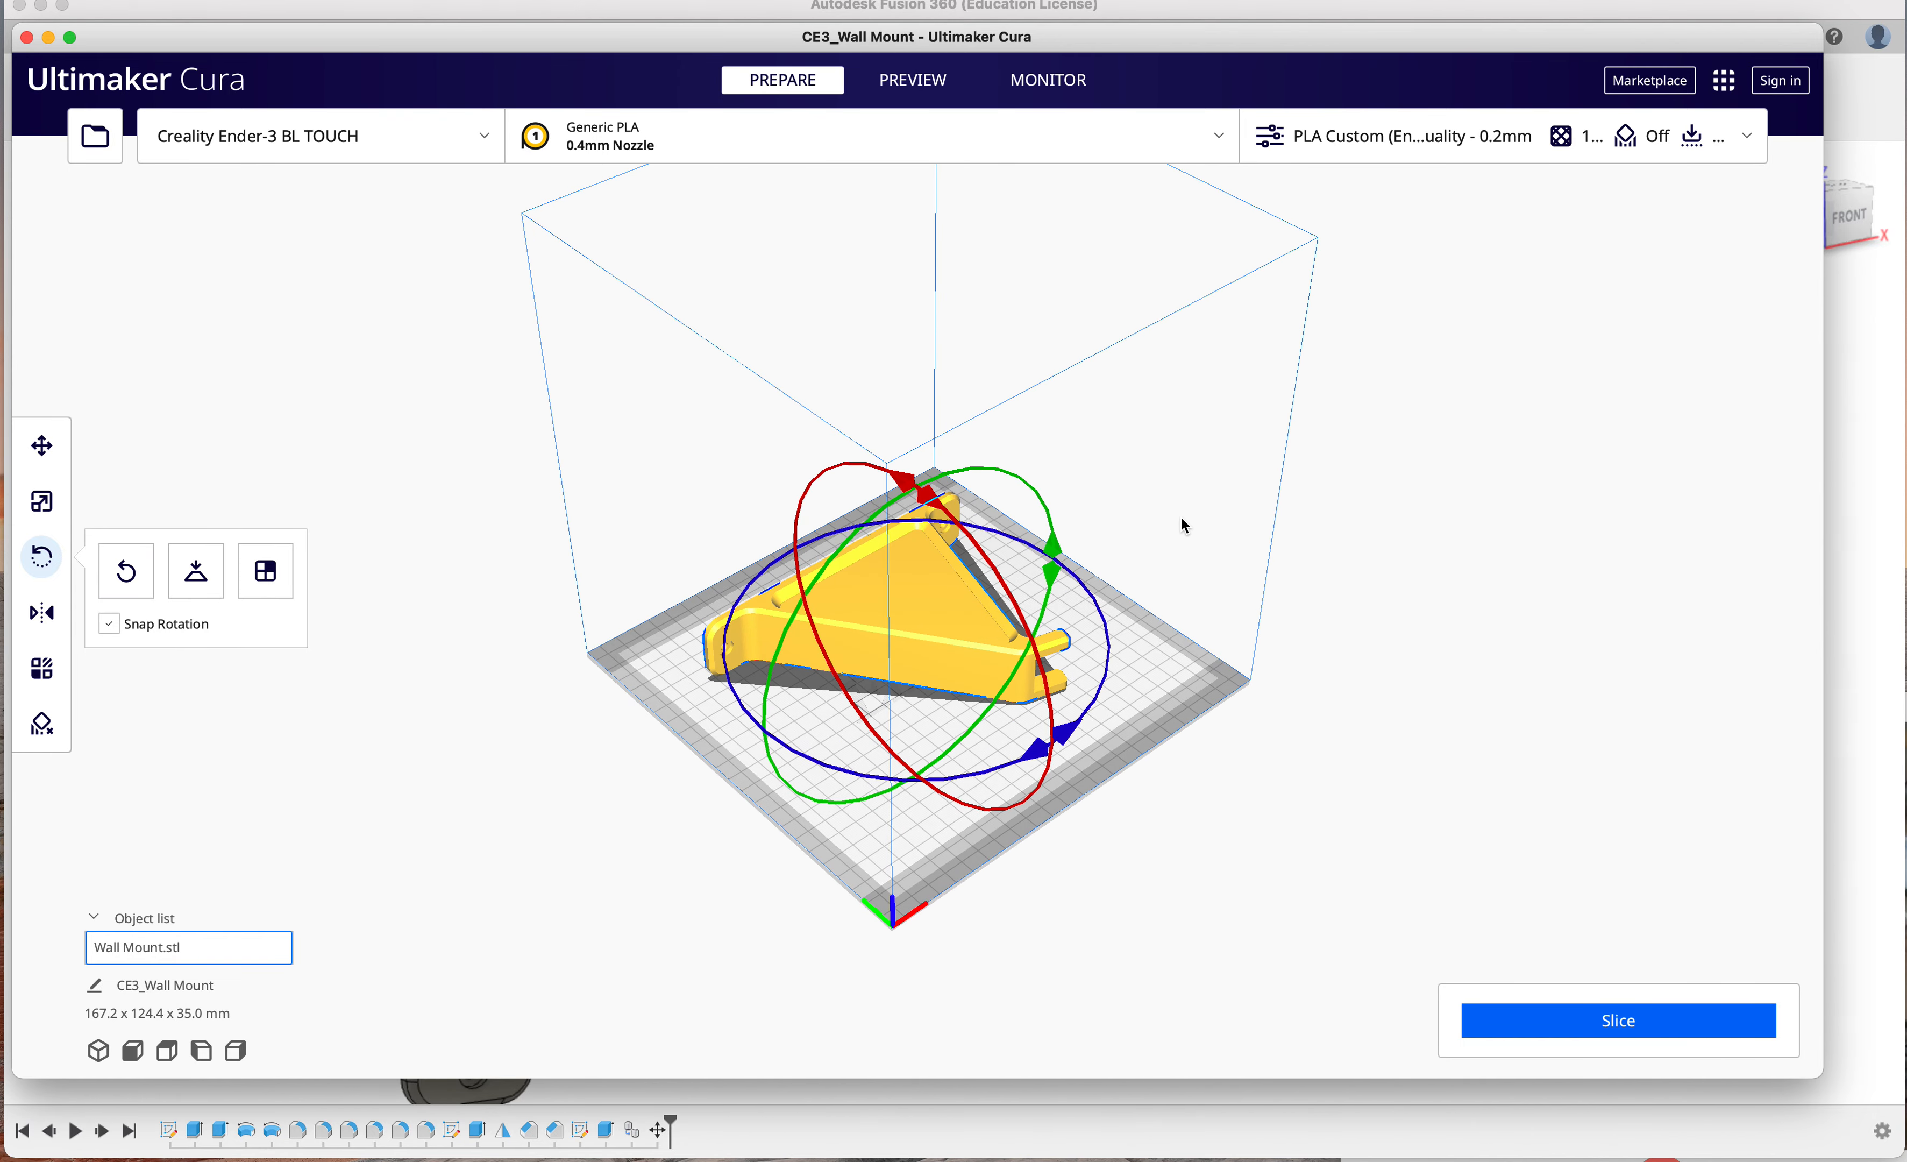